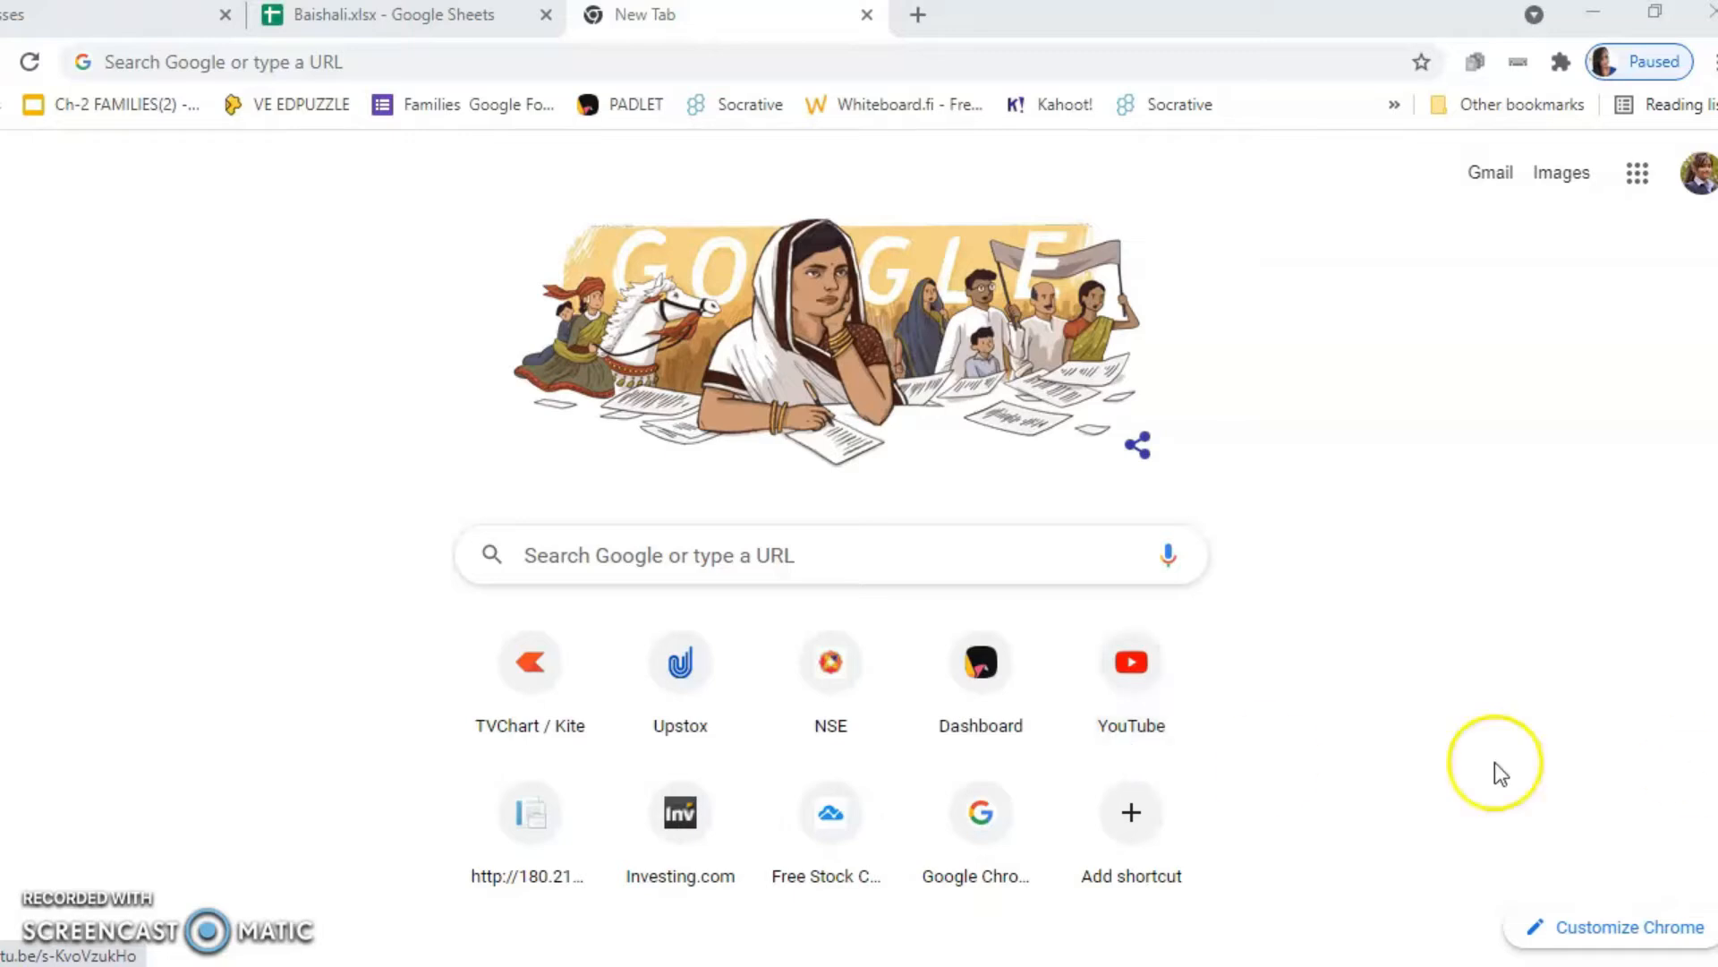
- Open Google Classroom and start creating a class, accepting the notice about not using Classroom at a school with students
left_click(1642, 182)
scroll(1486, 466, "down", 6)
left_click(1666, 691)
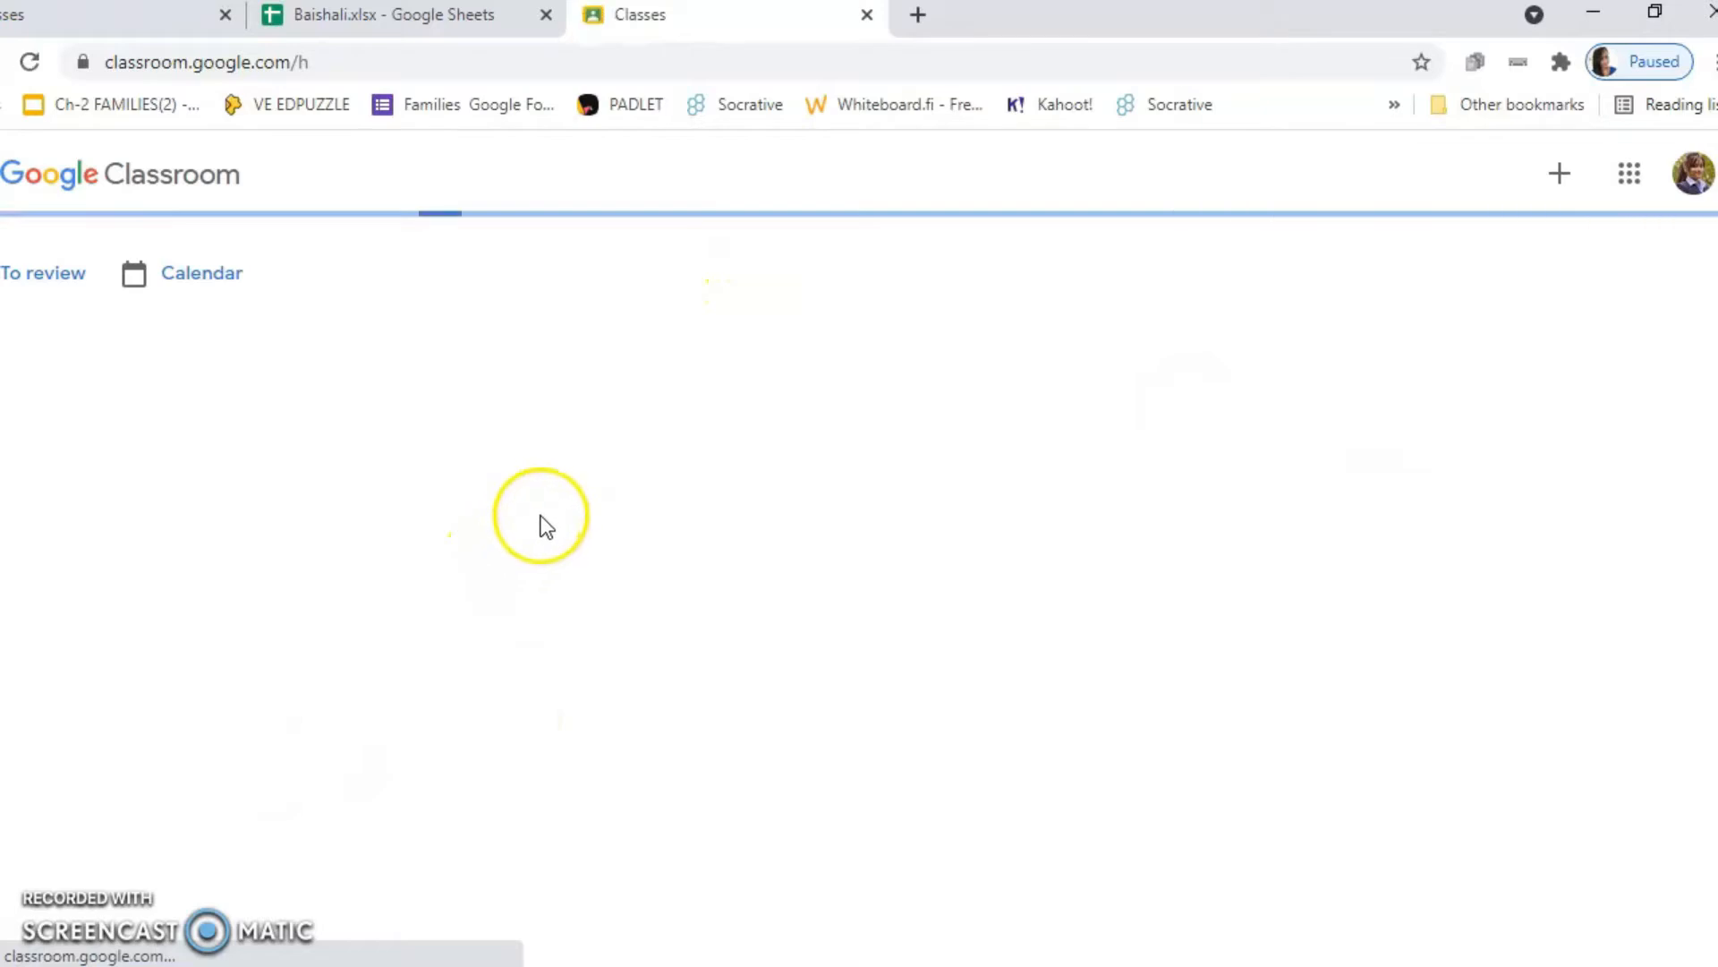
left_click(1546, 179)
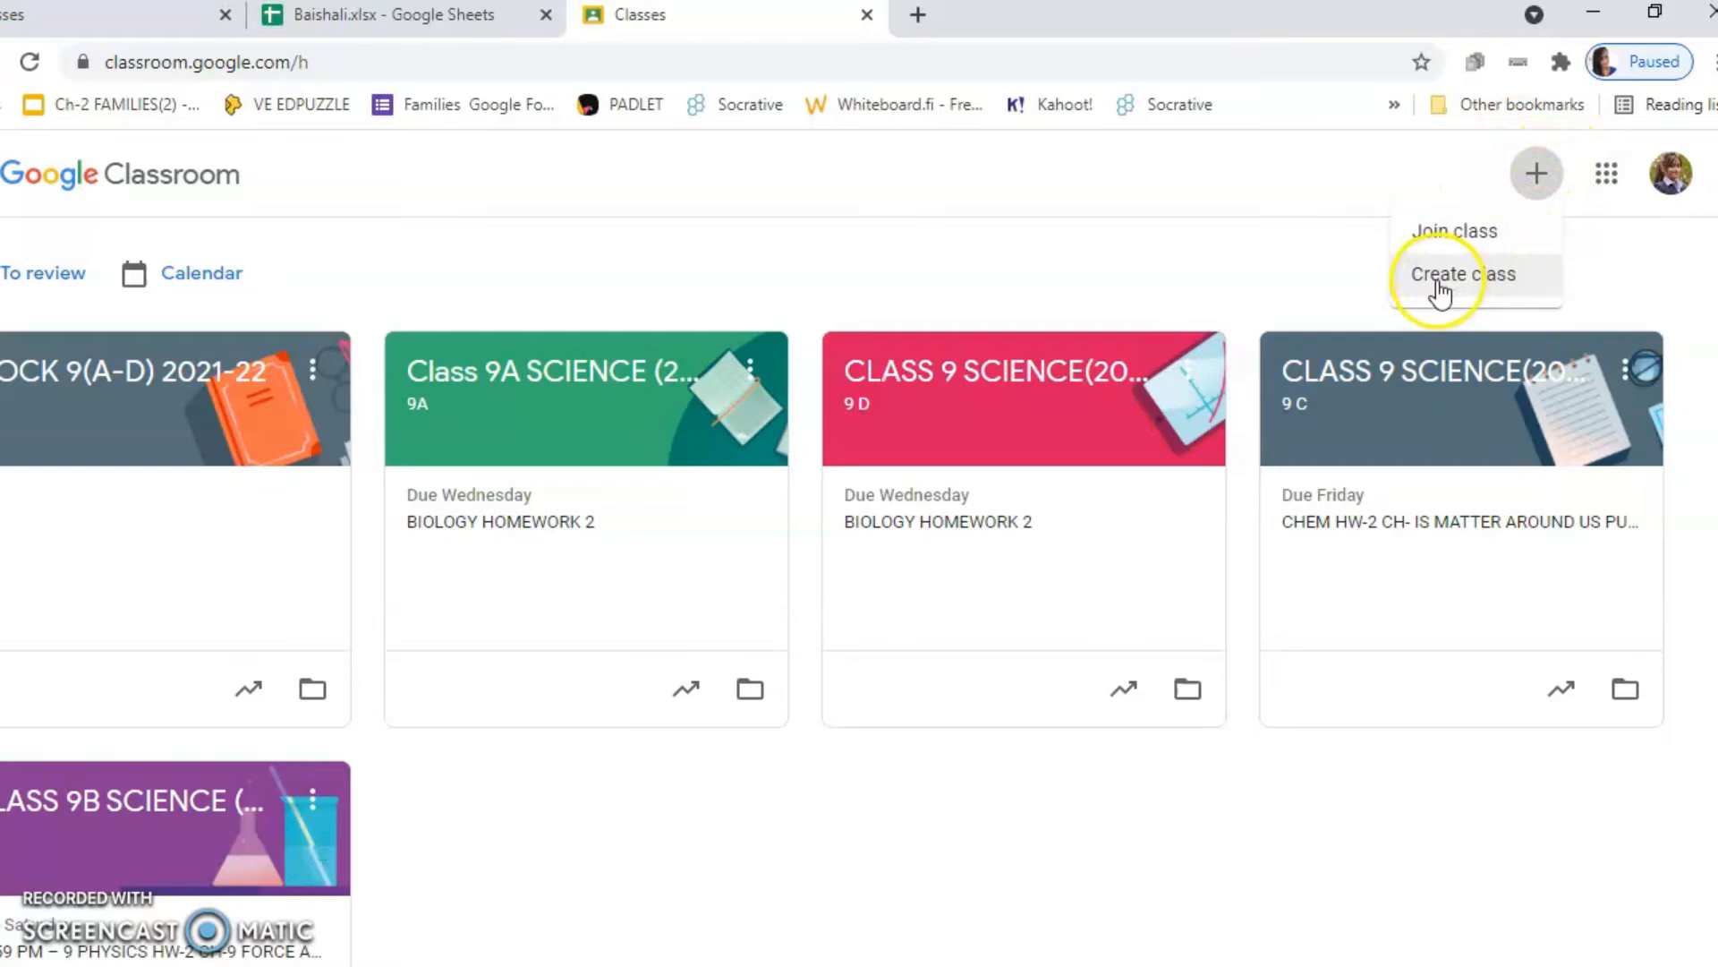
left_click(1439, 278)
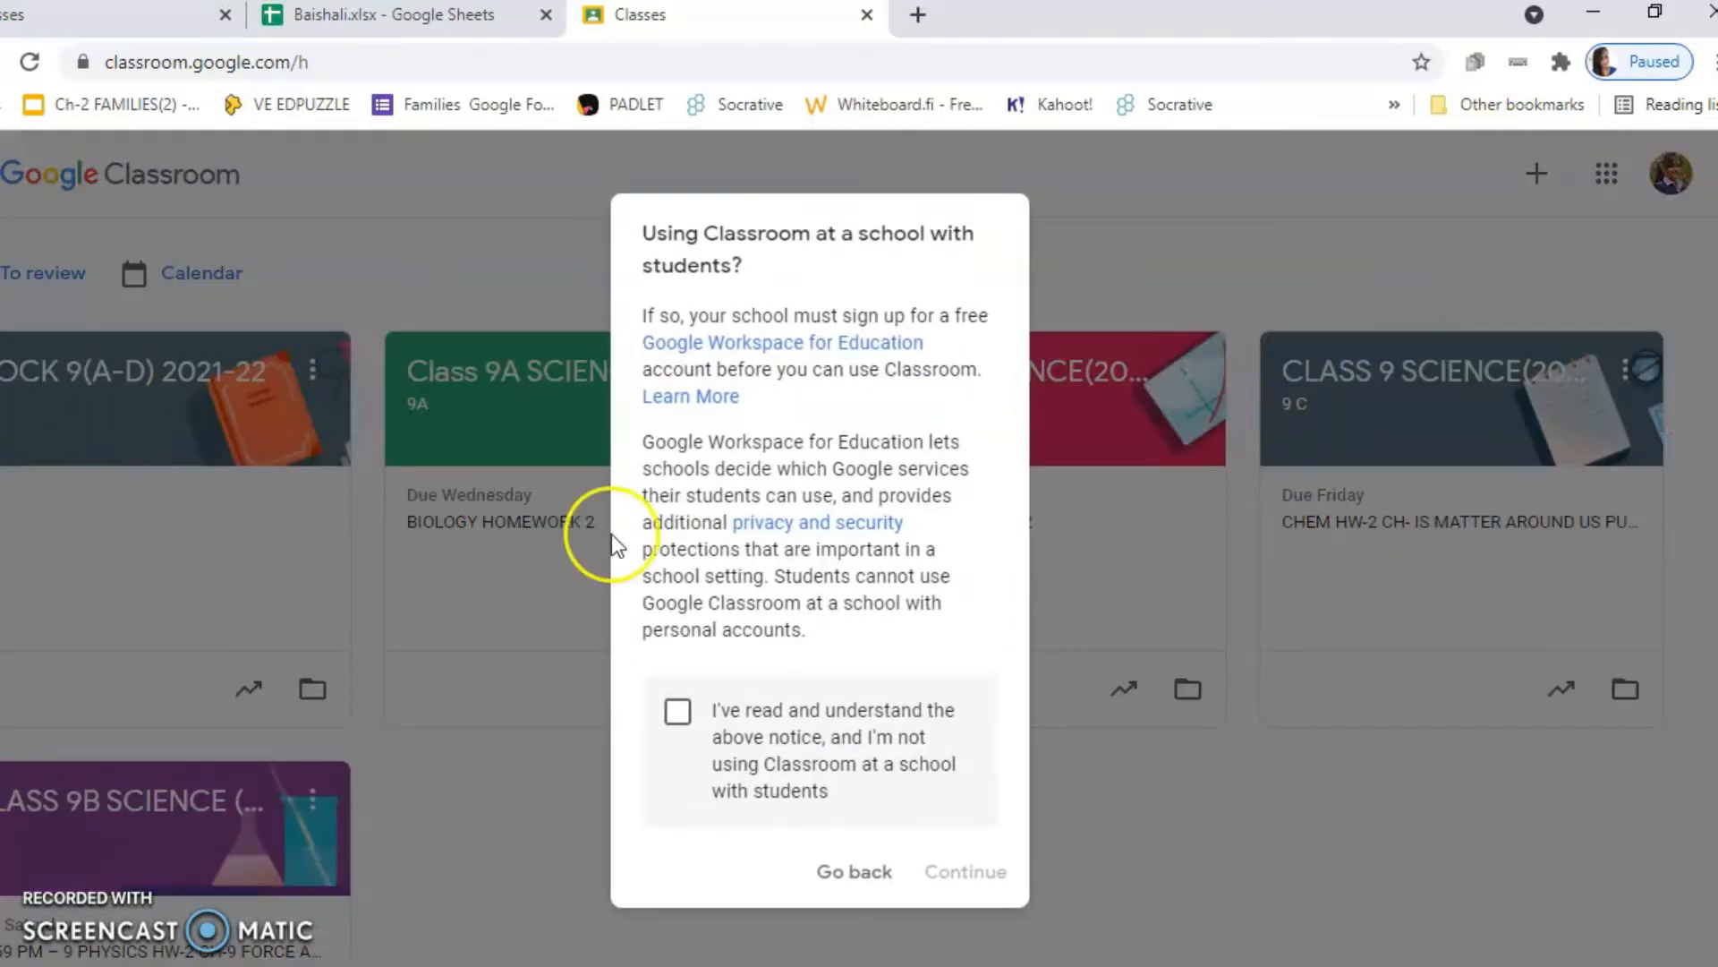
left_click(691, 723)
left_click(941, 870)
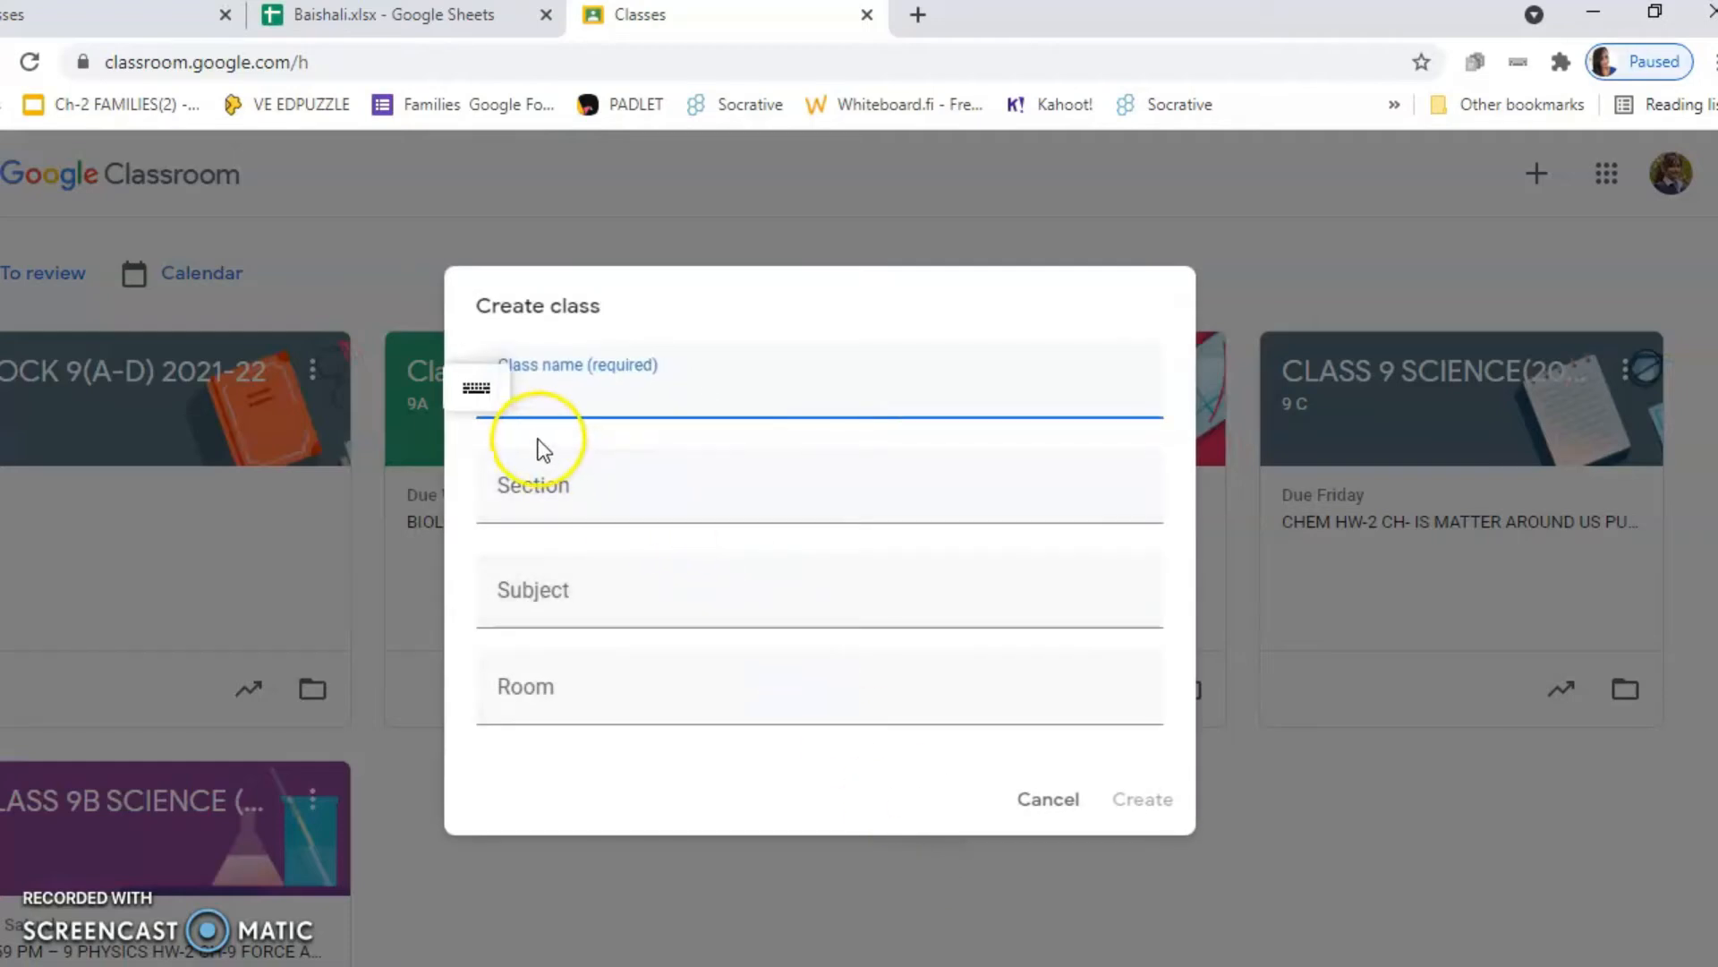
- Create the class with the name "8A SCIENCE 2021-22", section "8A" and subject "Science"
left_click(535, 396)
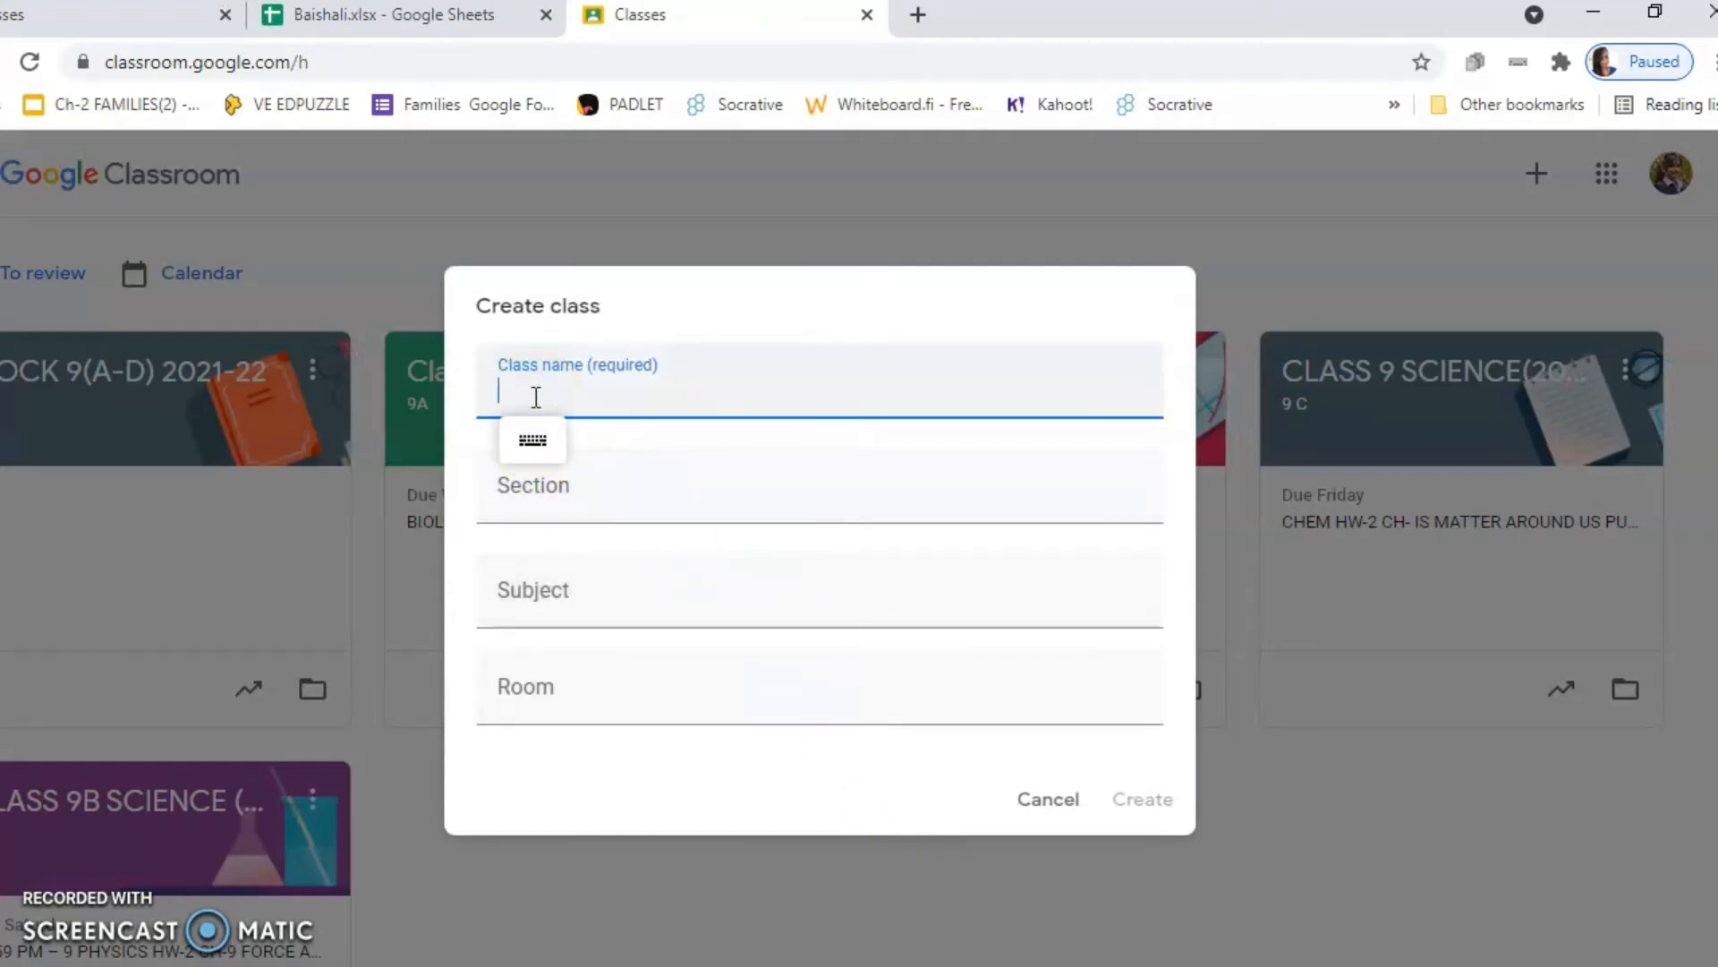
type("8A SCIENCE 2021-22")
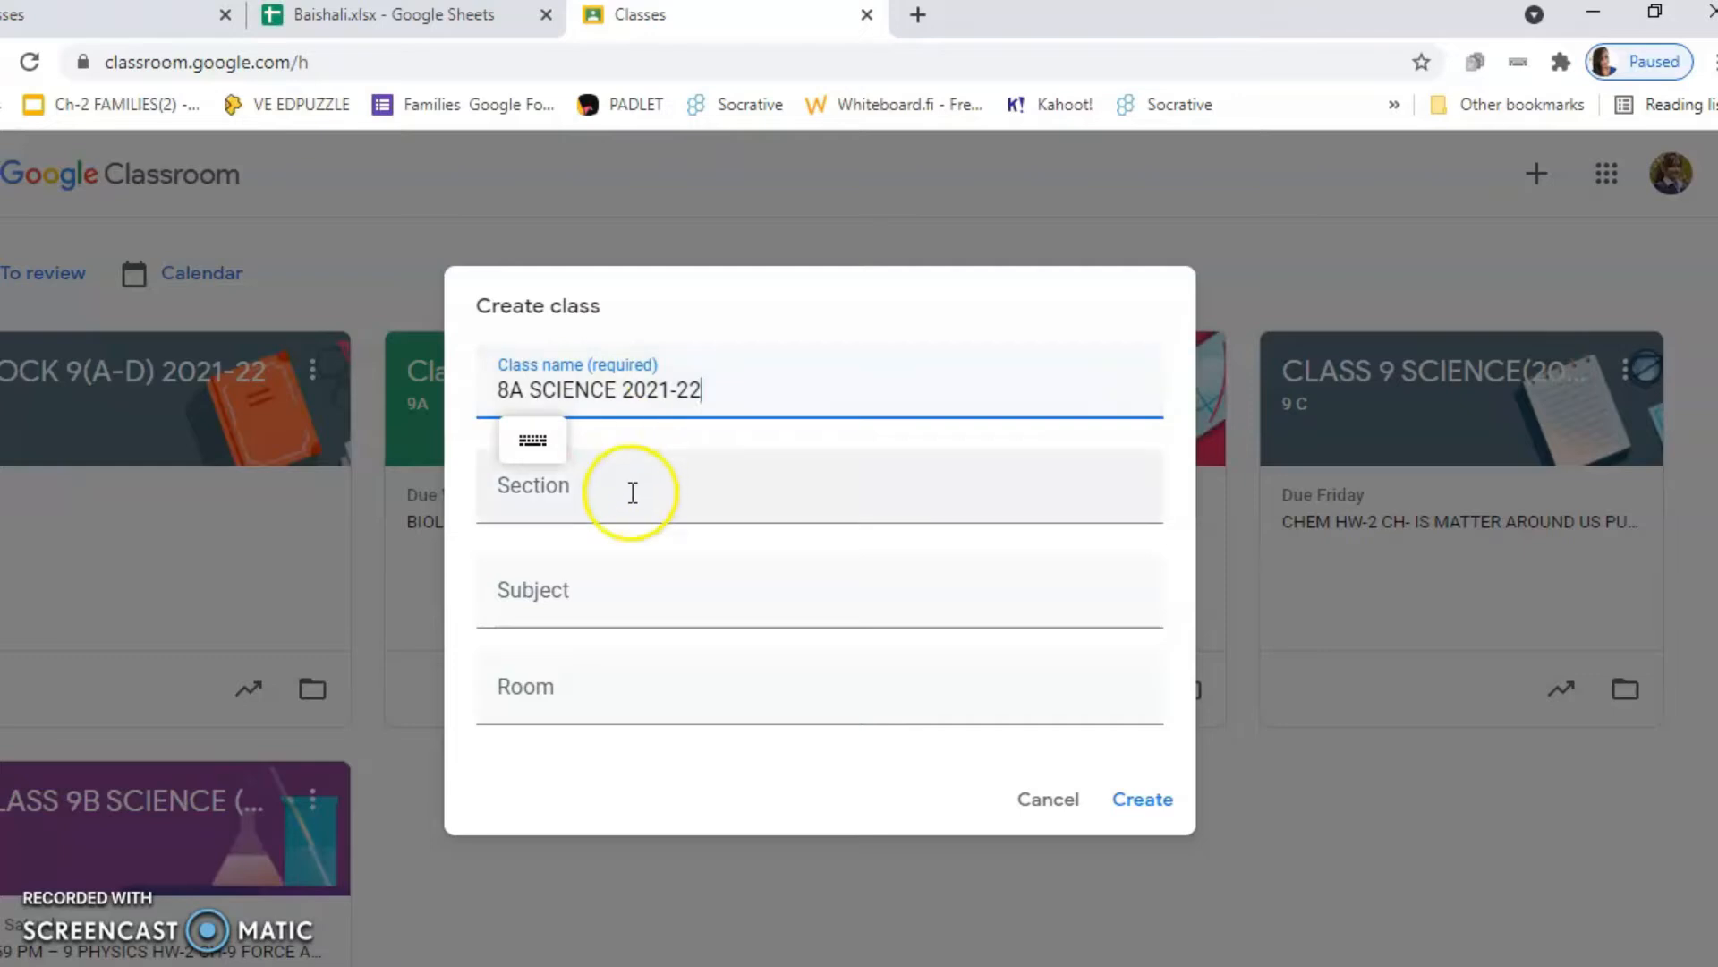
left_click(604, 495)
type("8A")
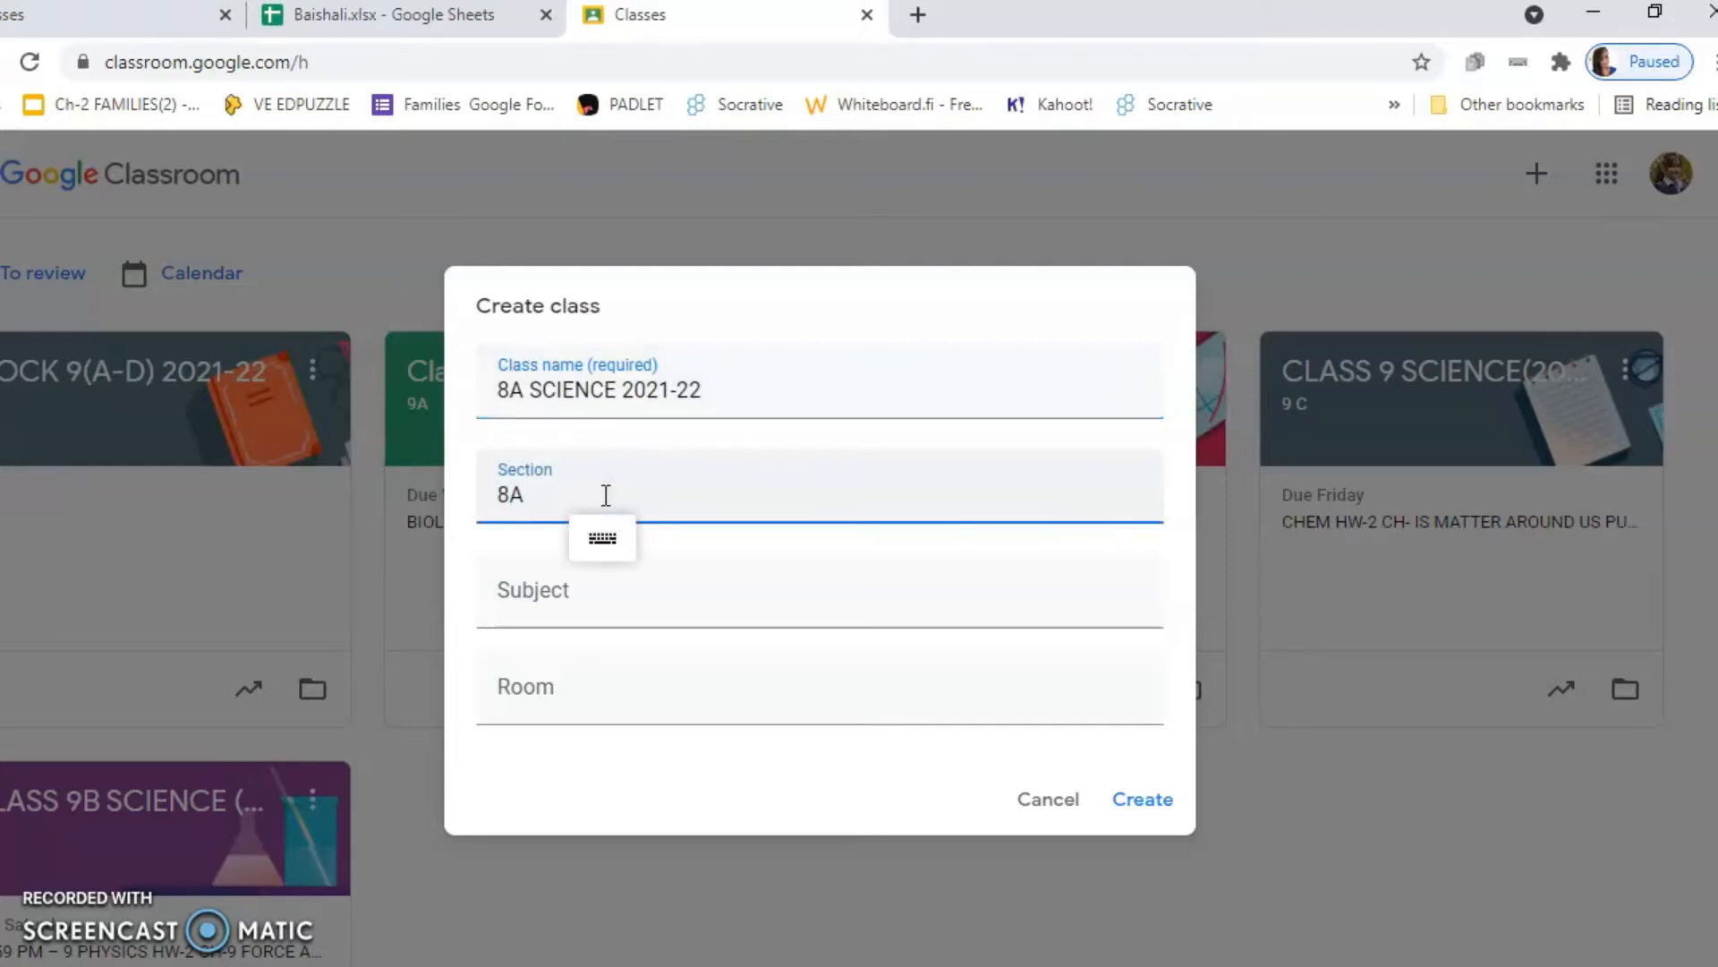
left_click(595, 582)
type("SCIENCE")
left_click(587, 883)
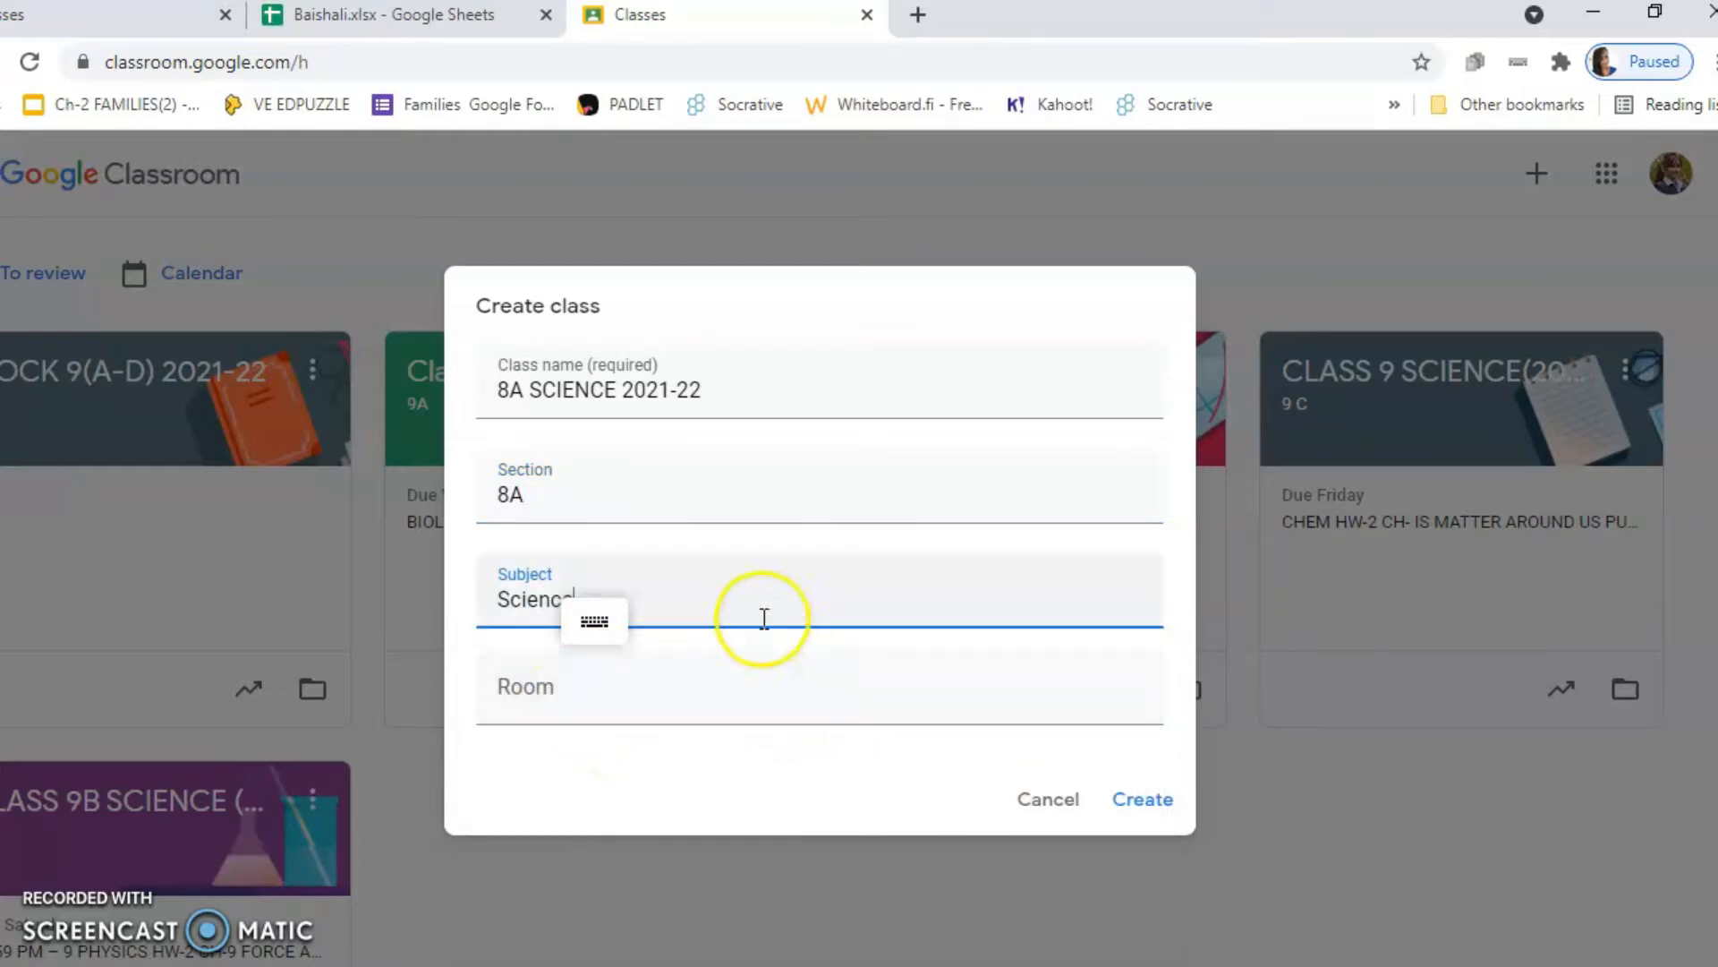
left_click(1130, 800)
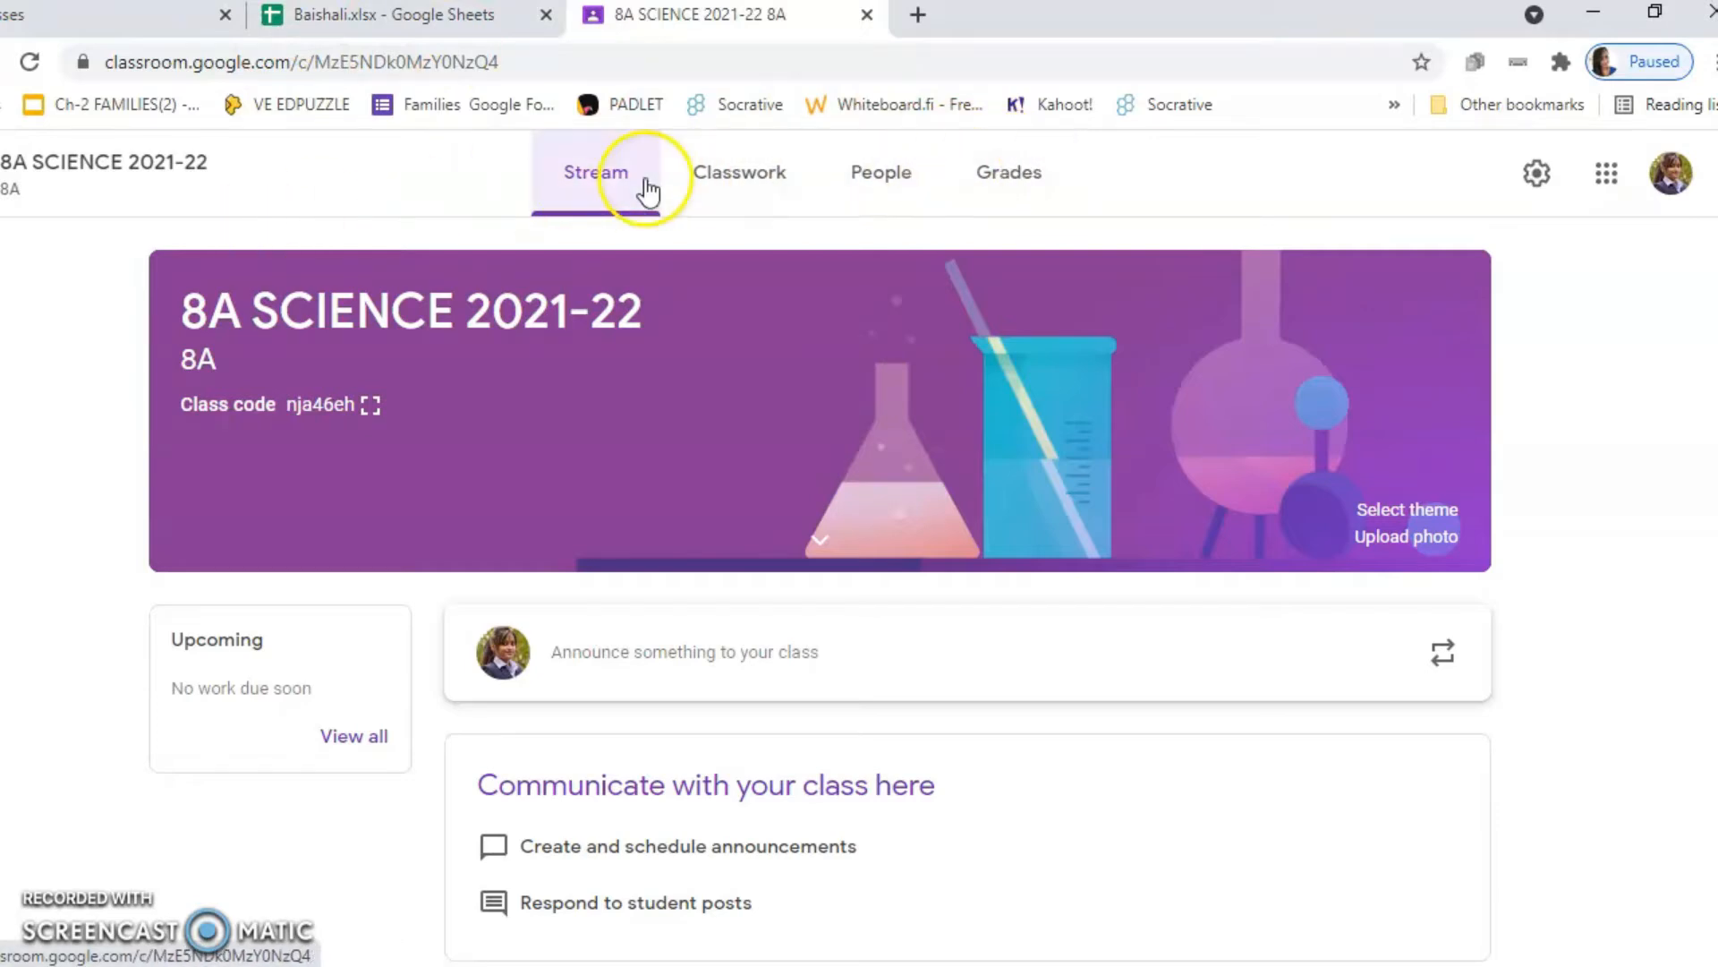
- Open the class's people list and look at the student invitation form, closing it without inviting anyone
left_click(875, 191)
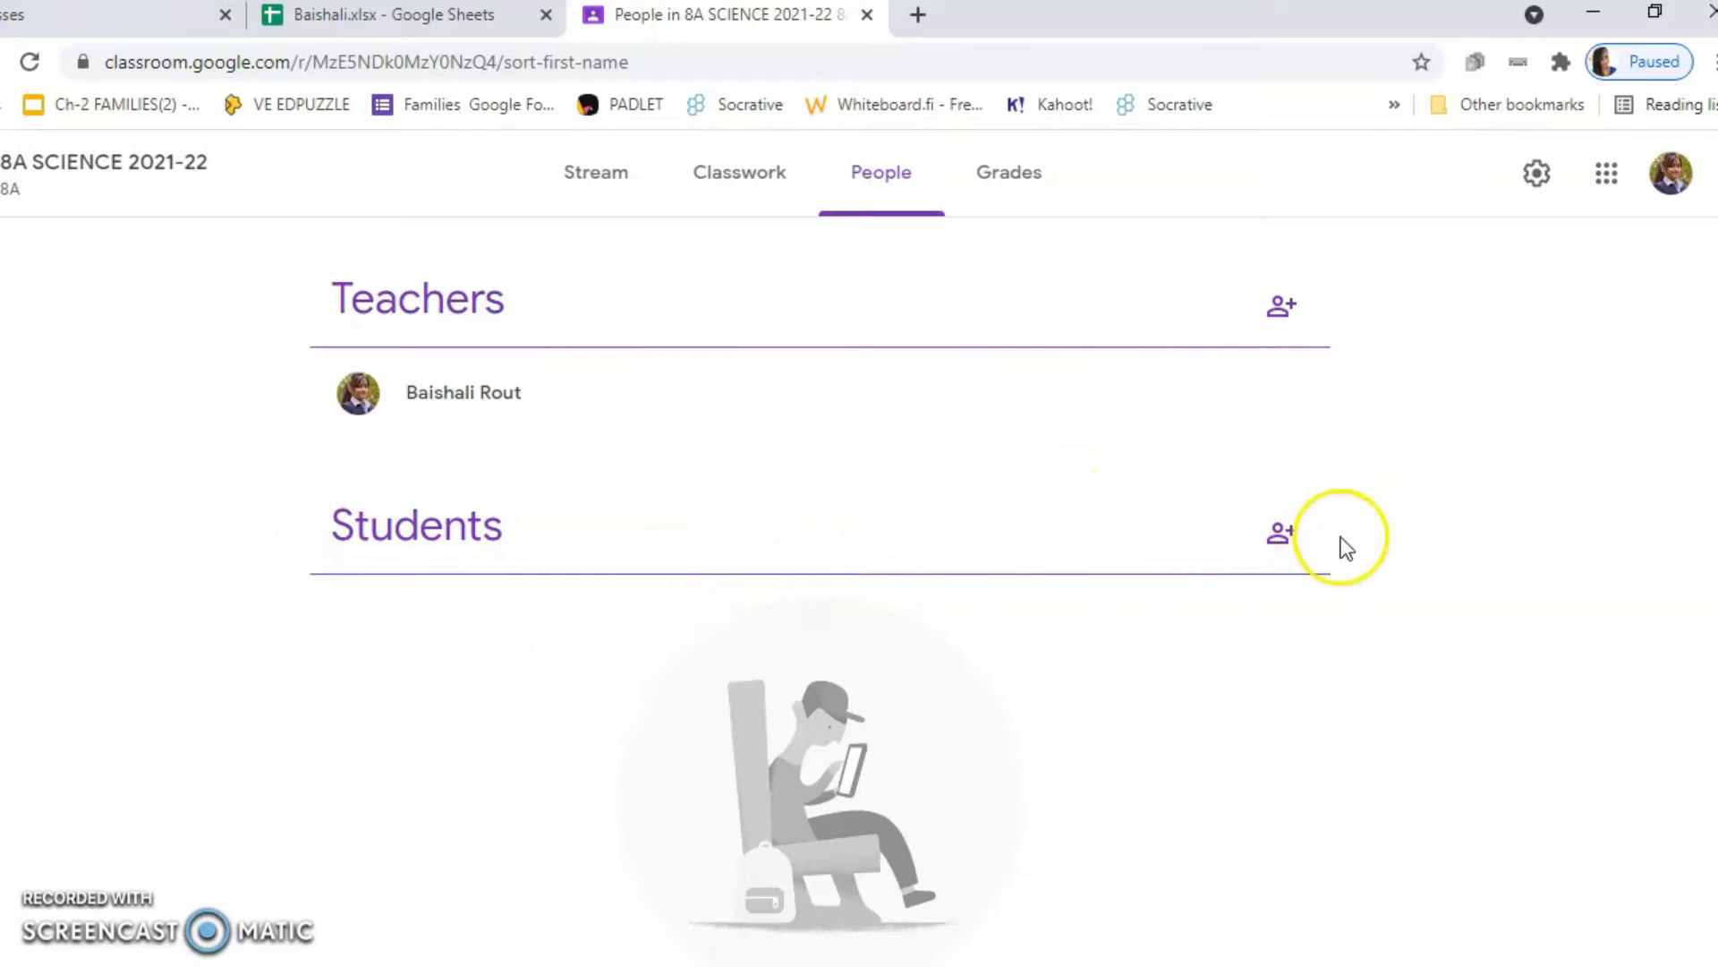
left_click(1289, 538)
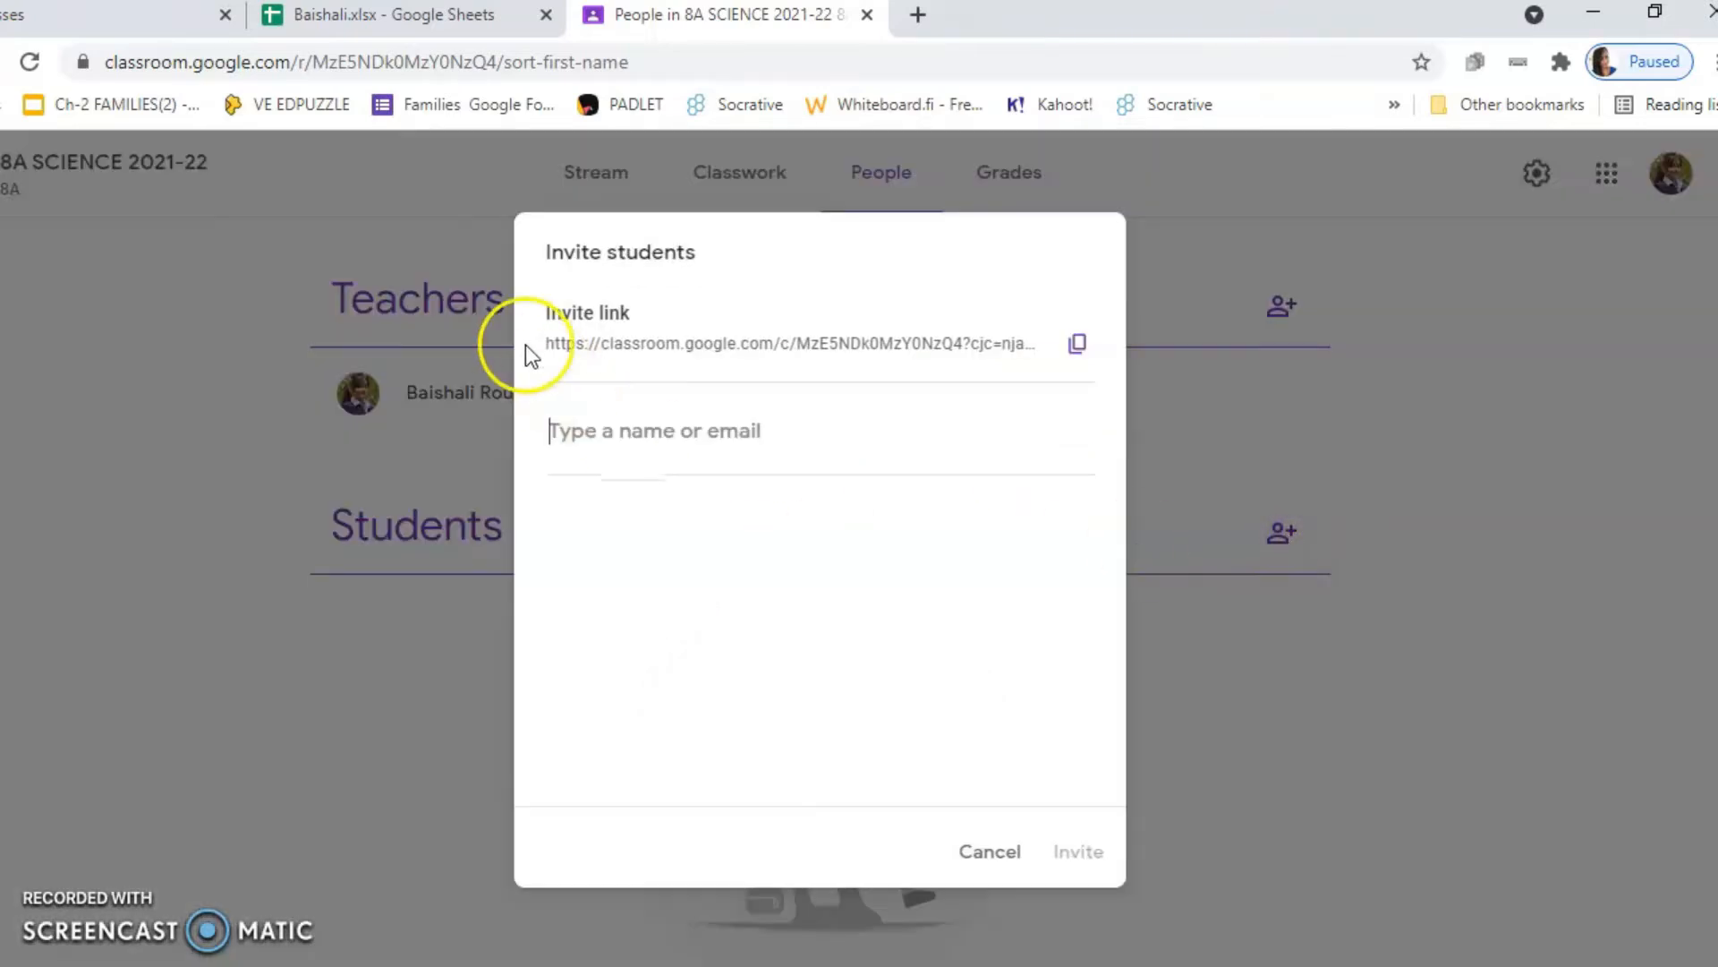
left_click(939, 855)
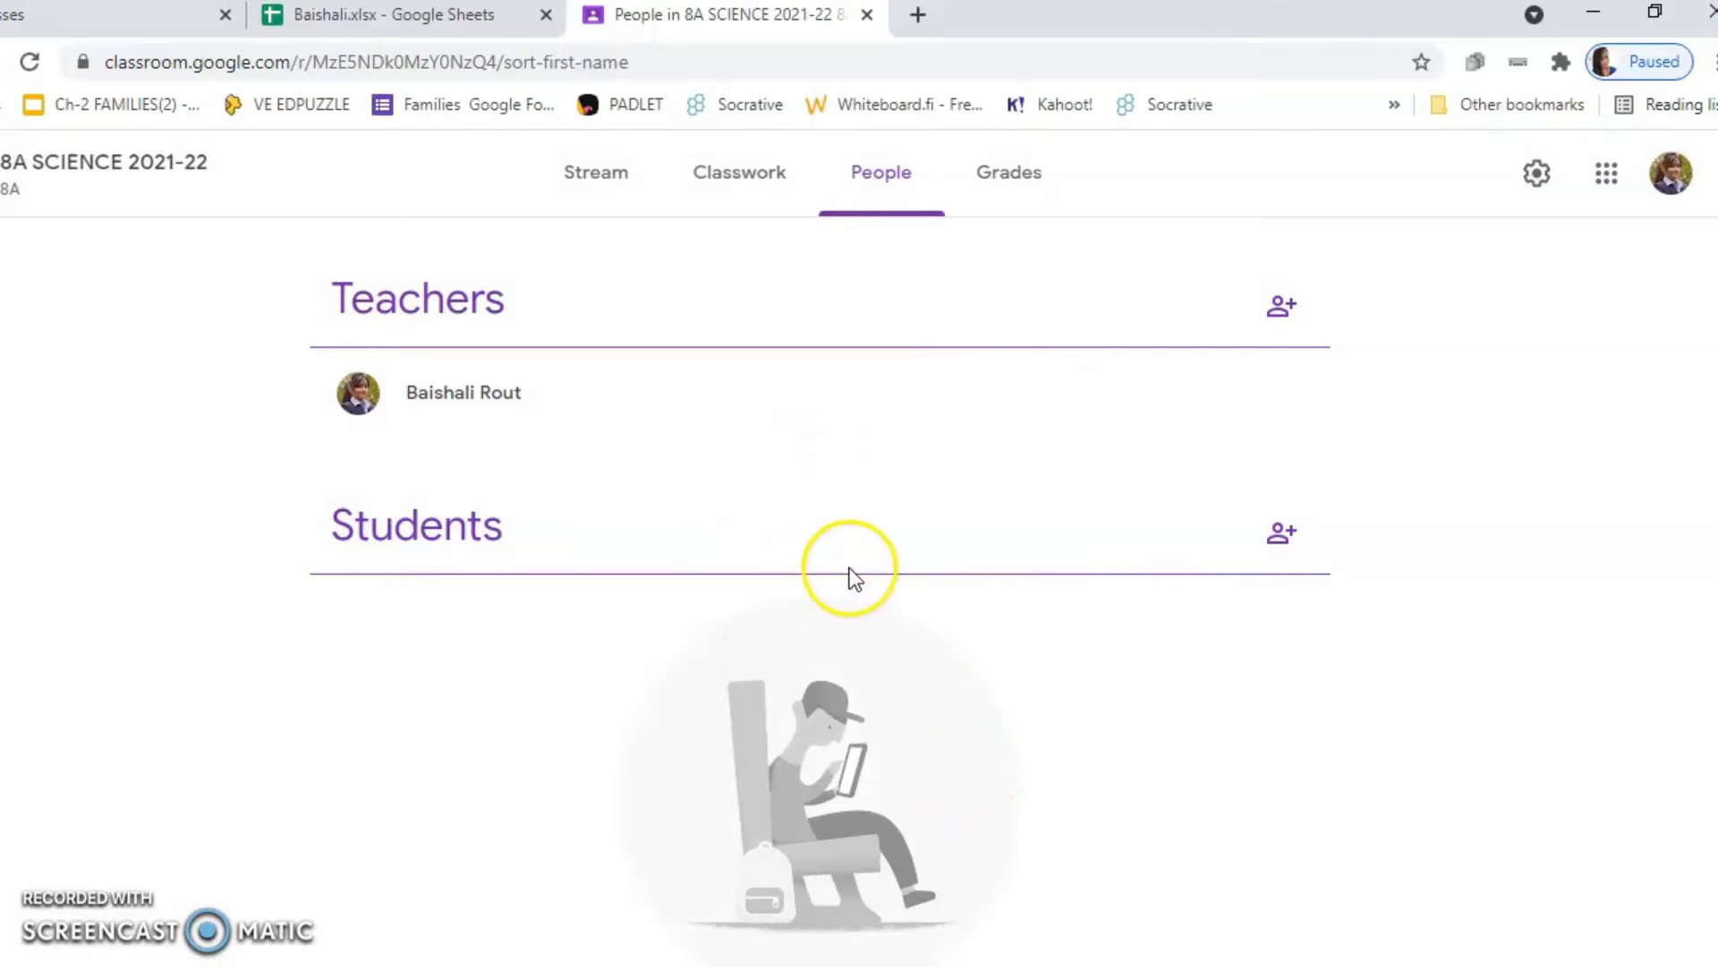
- Copy all student e-mail addresses from the class spreadsheet and add them as recipients of the class's student invitation
left_click(338, 18)
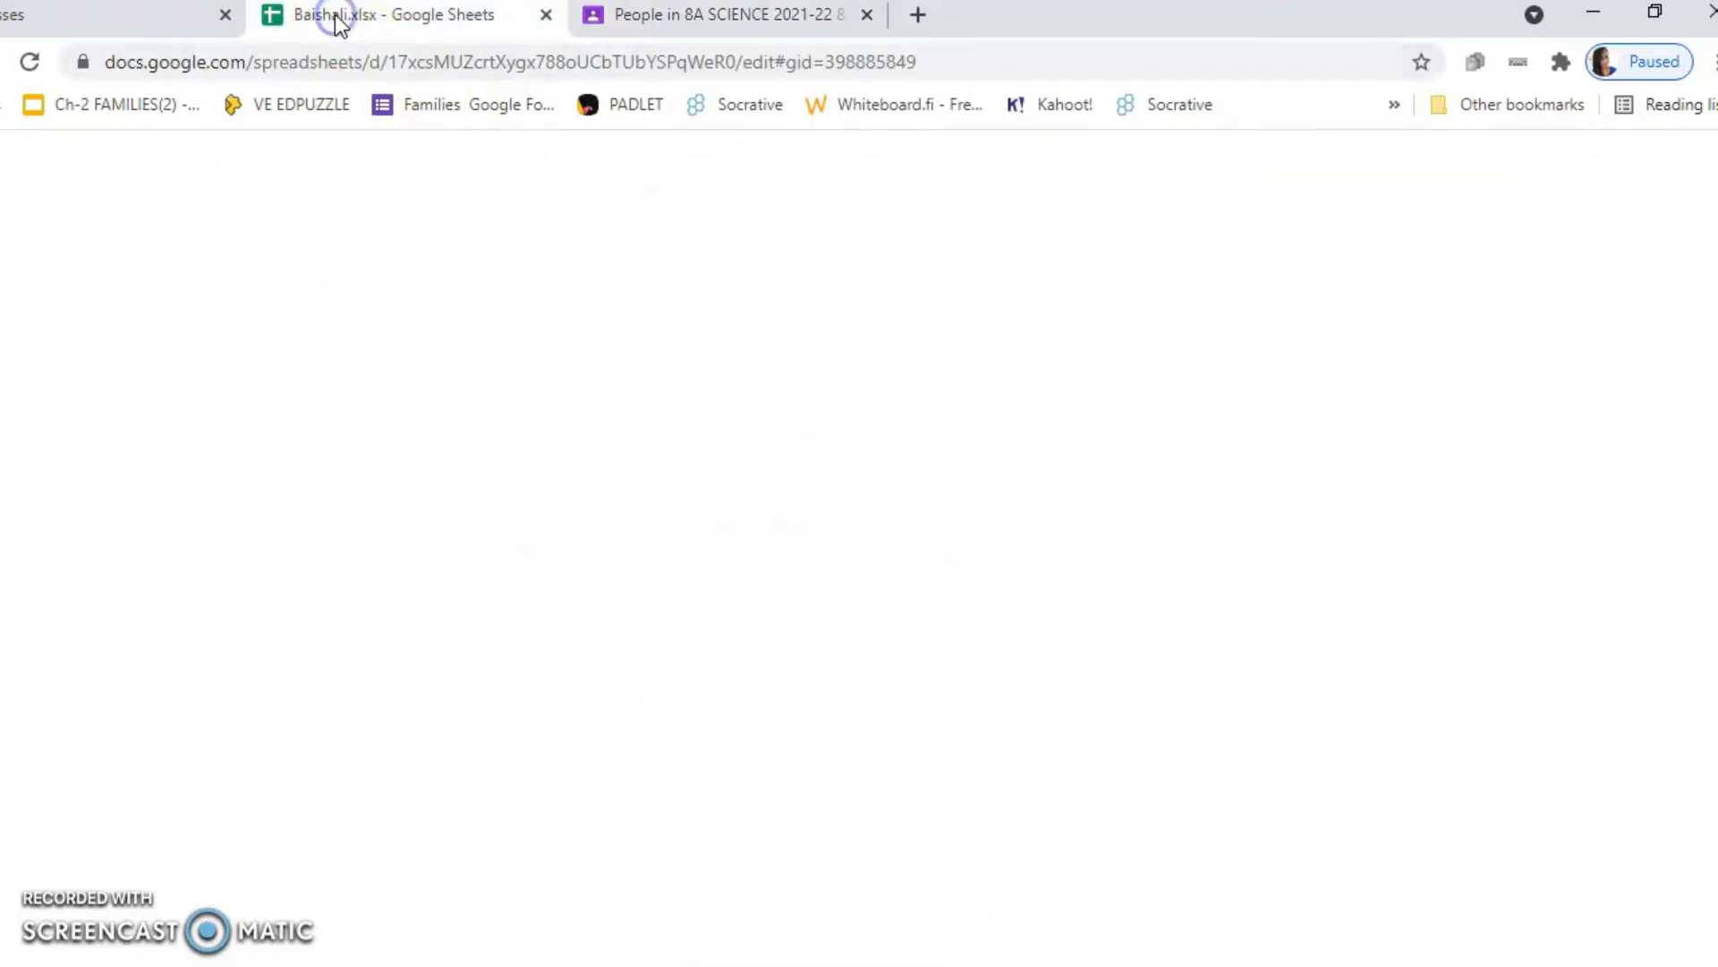
left_click_drag(654, 390, 630, 809)
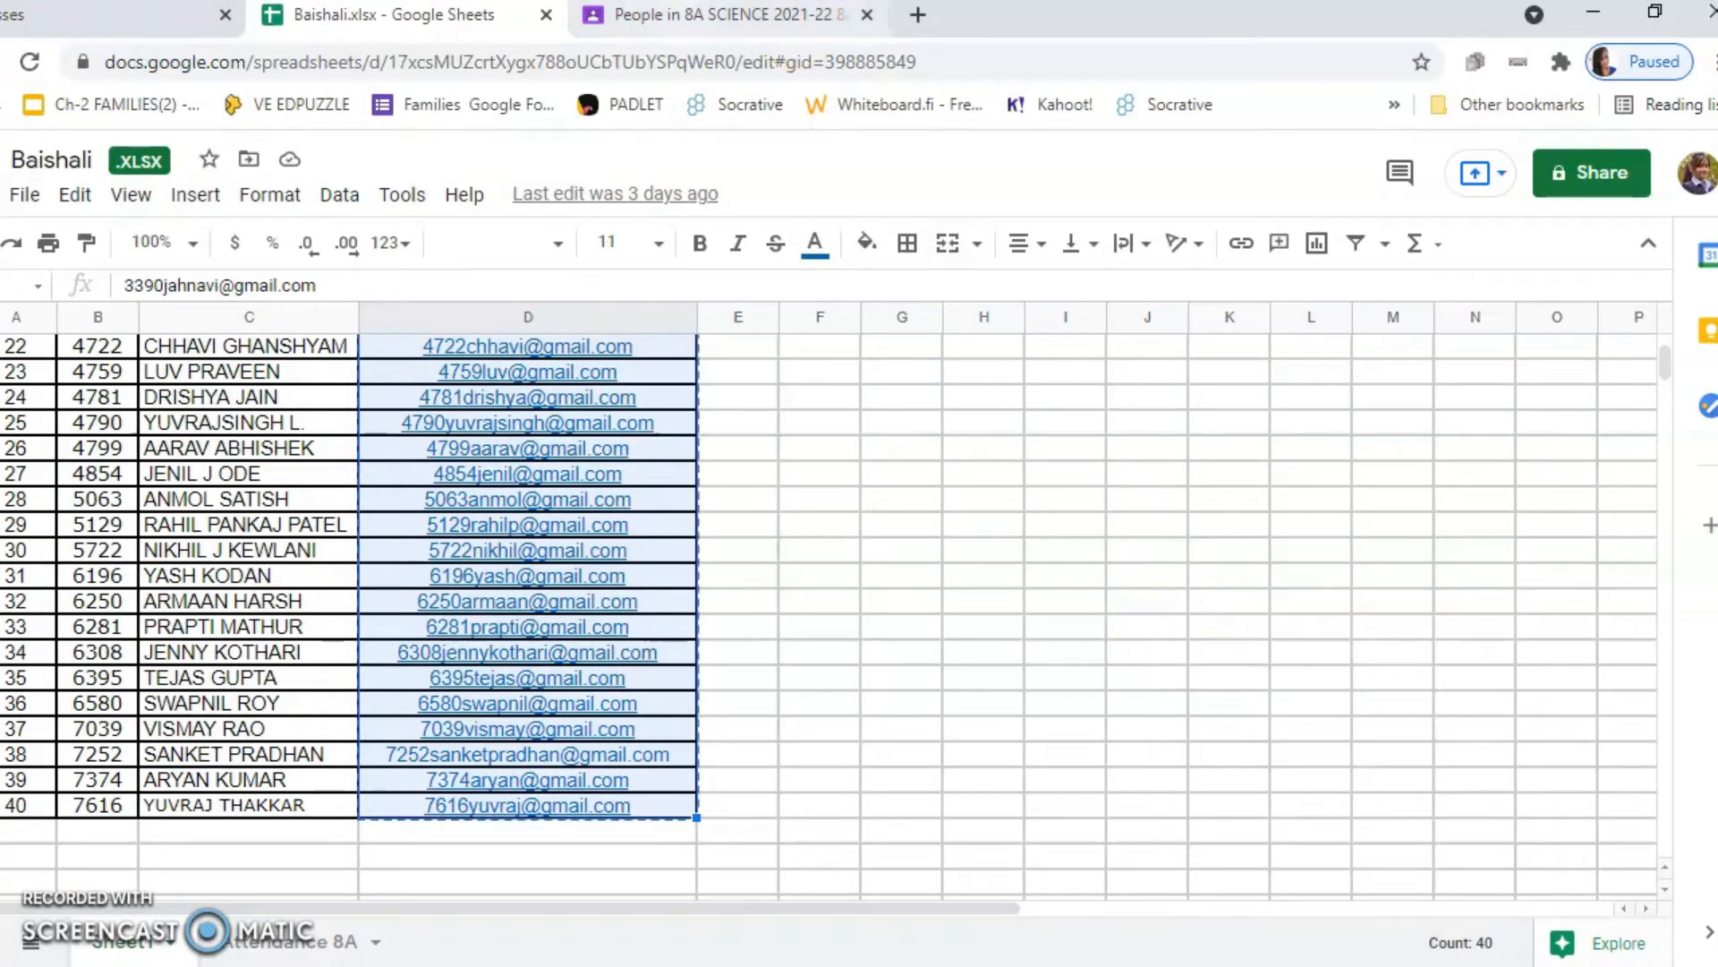
left_click(675, 18)
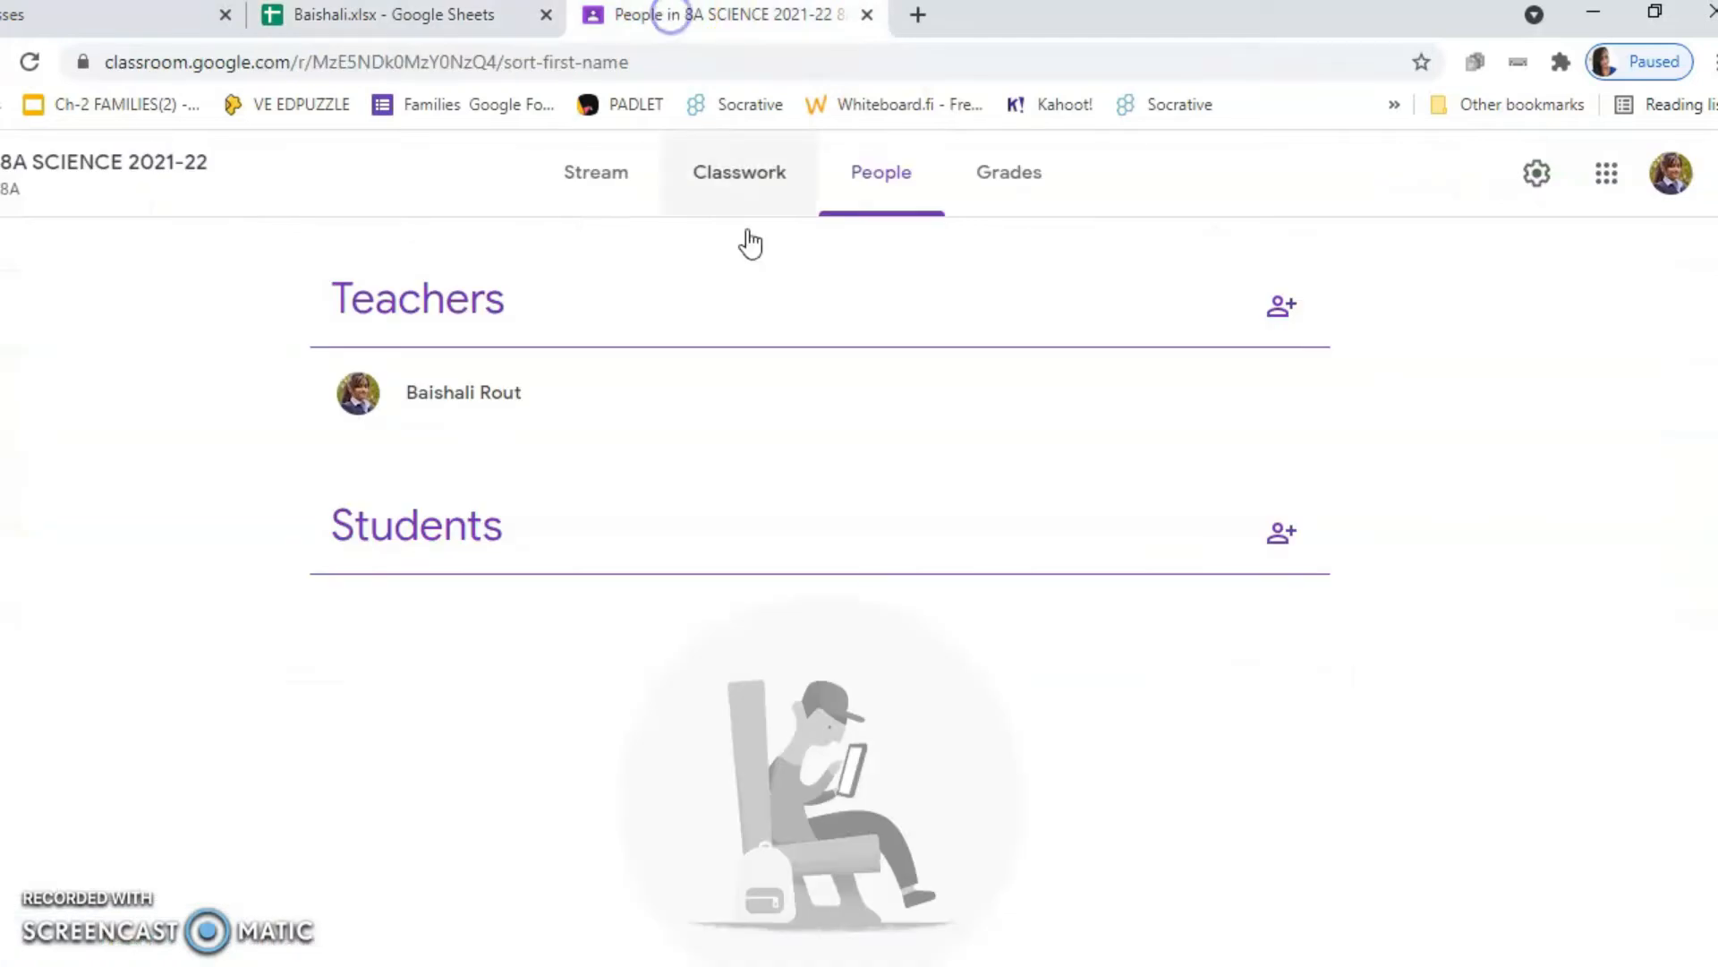
left_click(1285, 535)
left_click(695, 443)
key("ctrl+v")
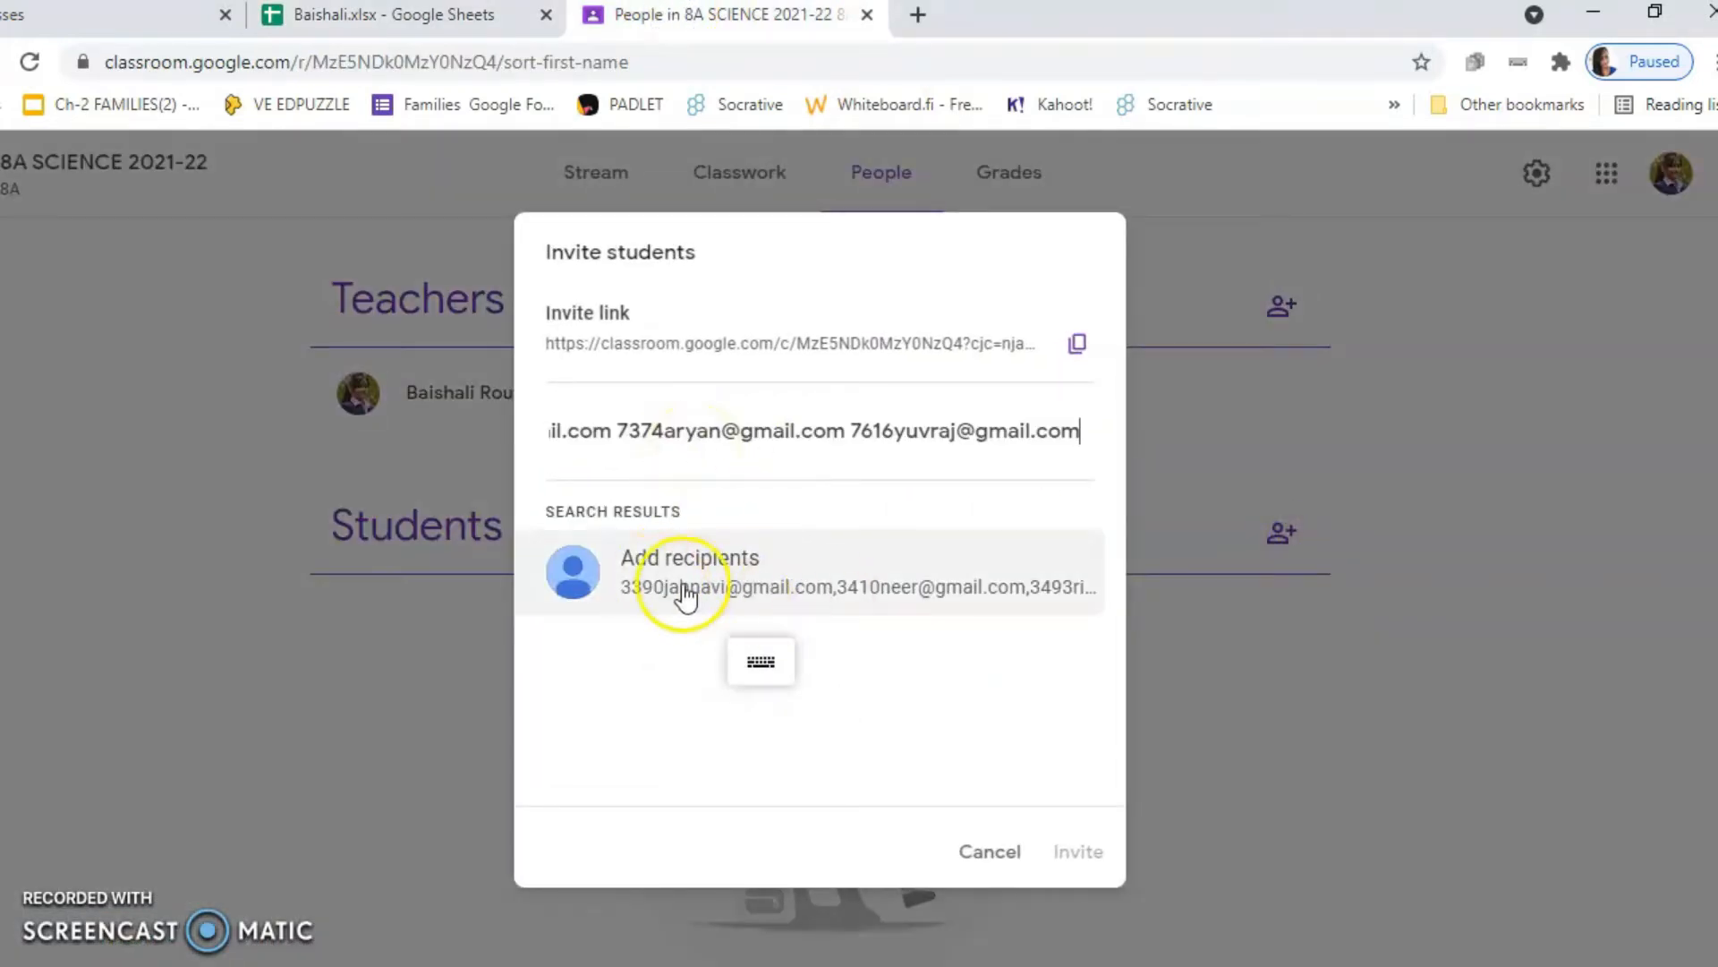
left_click(726, 581)
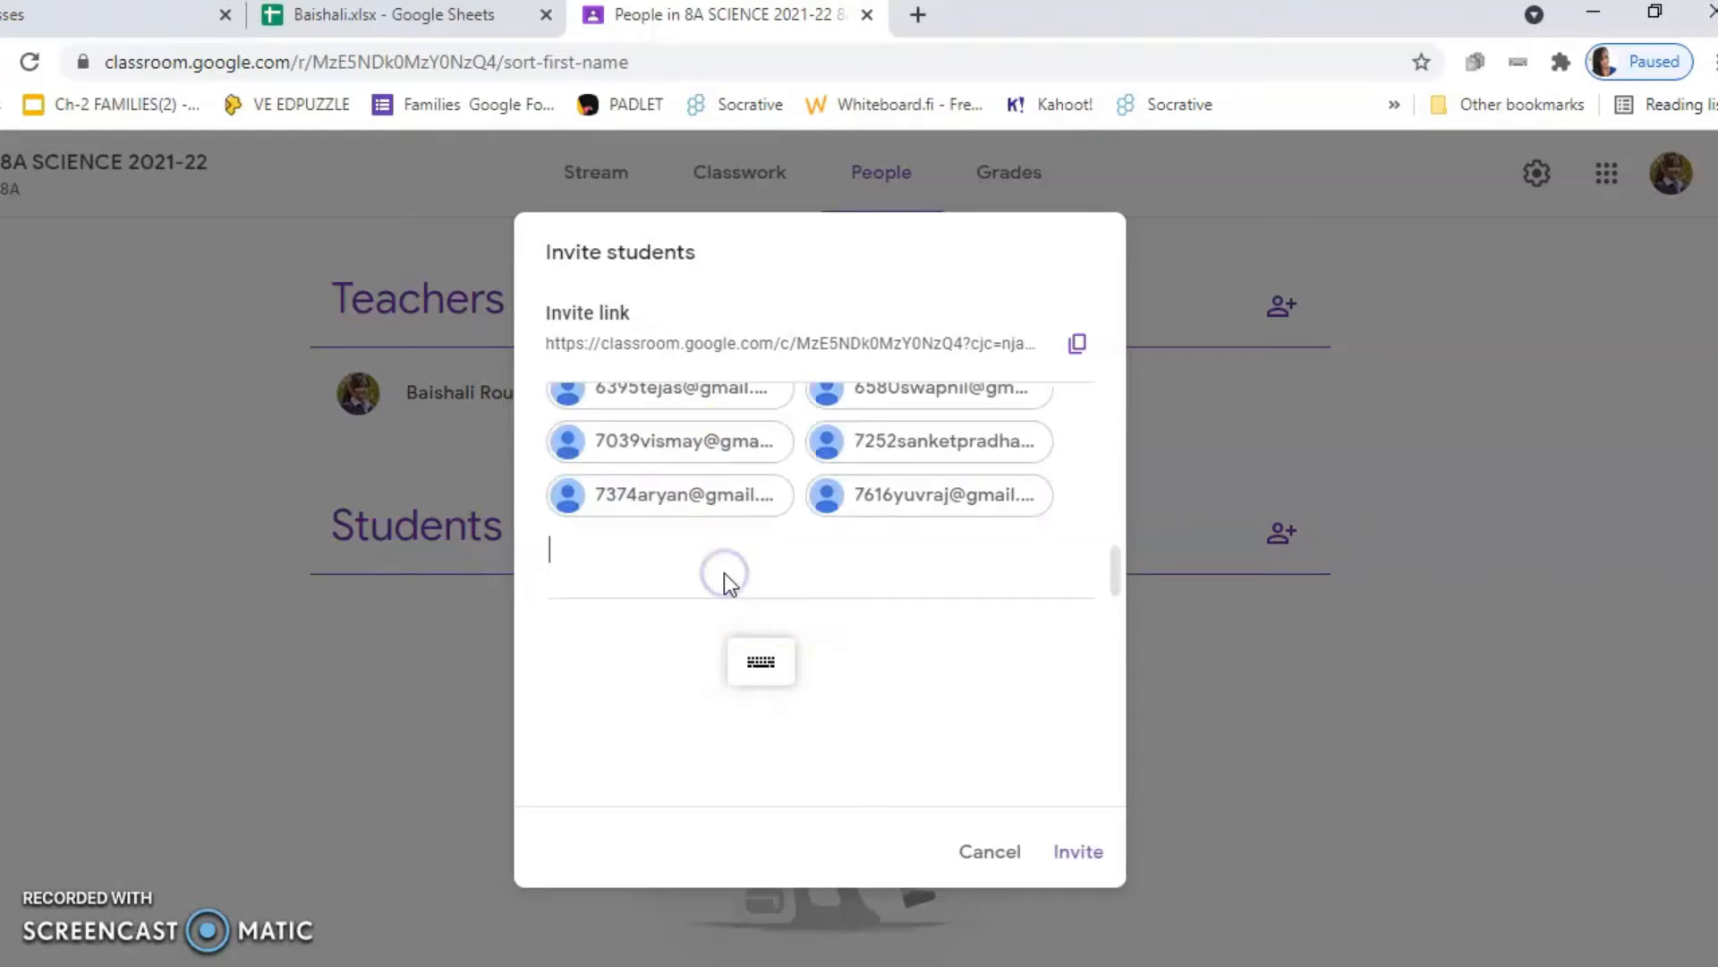
- Check the added recipients and send the class invitation to all of them
scroll(1012, 502, "up", 3)
scroll(940, 494, "up", 5)
scroll(866, 488, "down", 3)
scroll(857, 485, "up", 3)
scroll(850, 460, "down", 5)
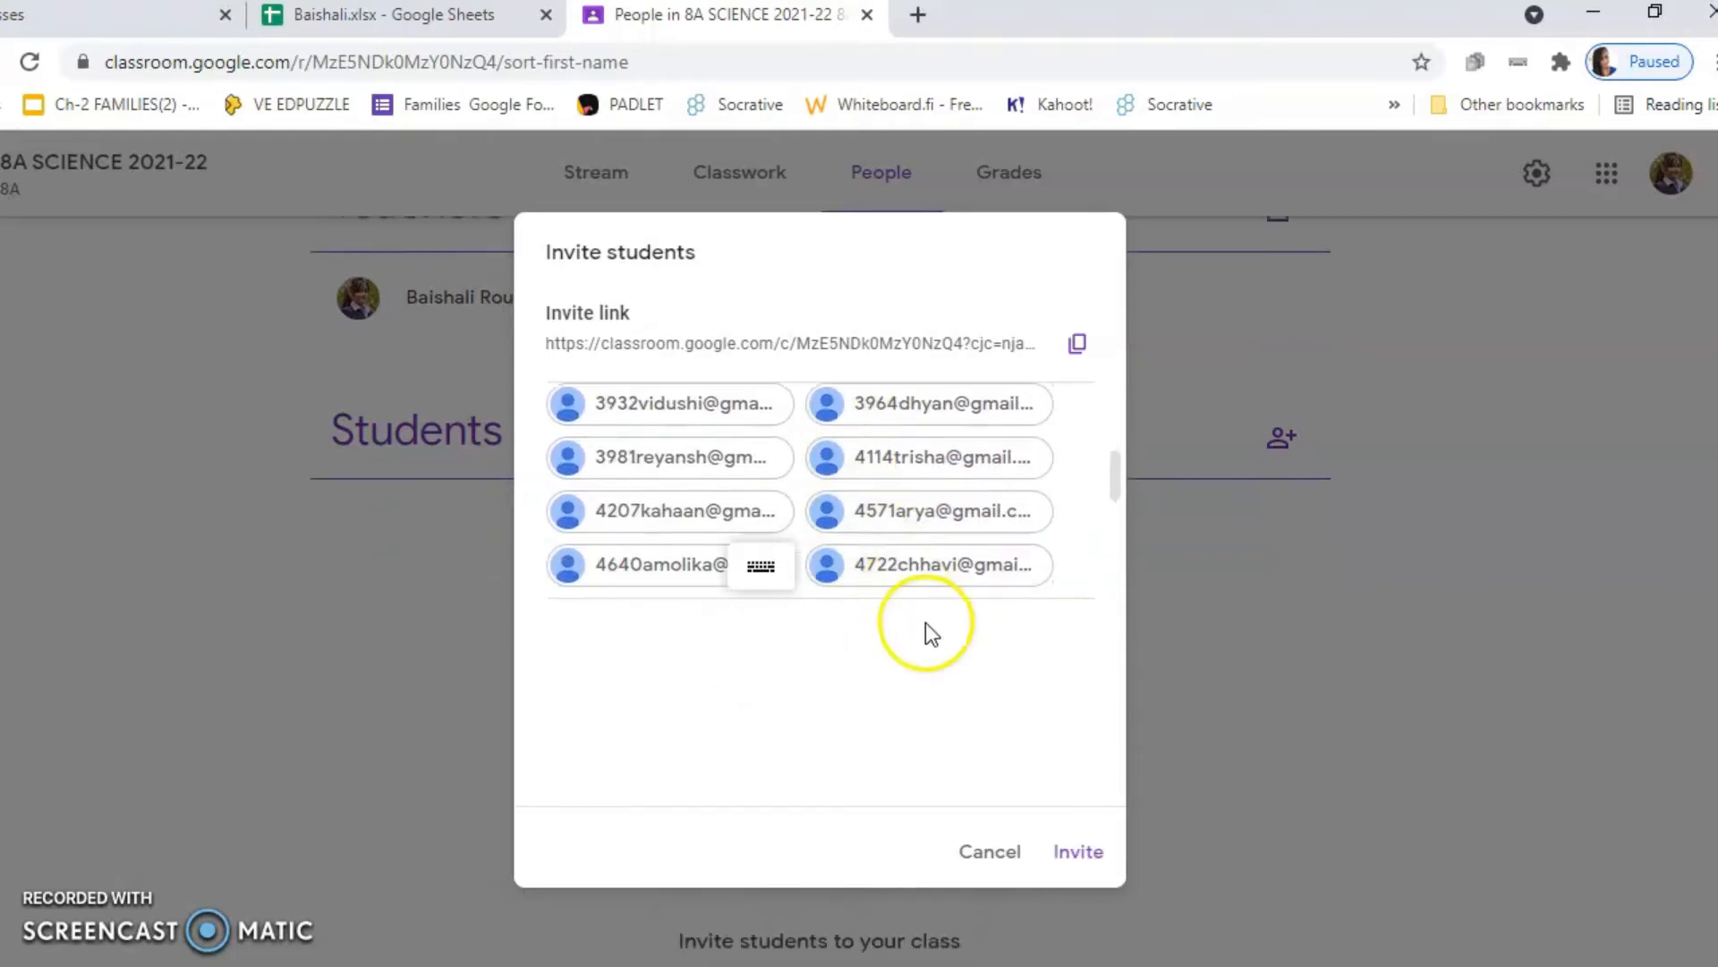
left_click(1081, 853)
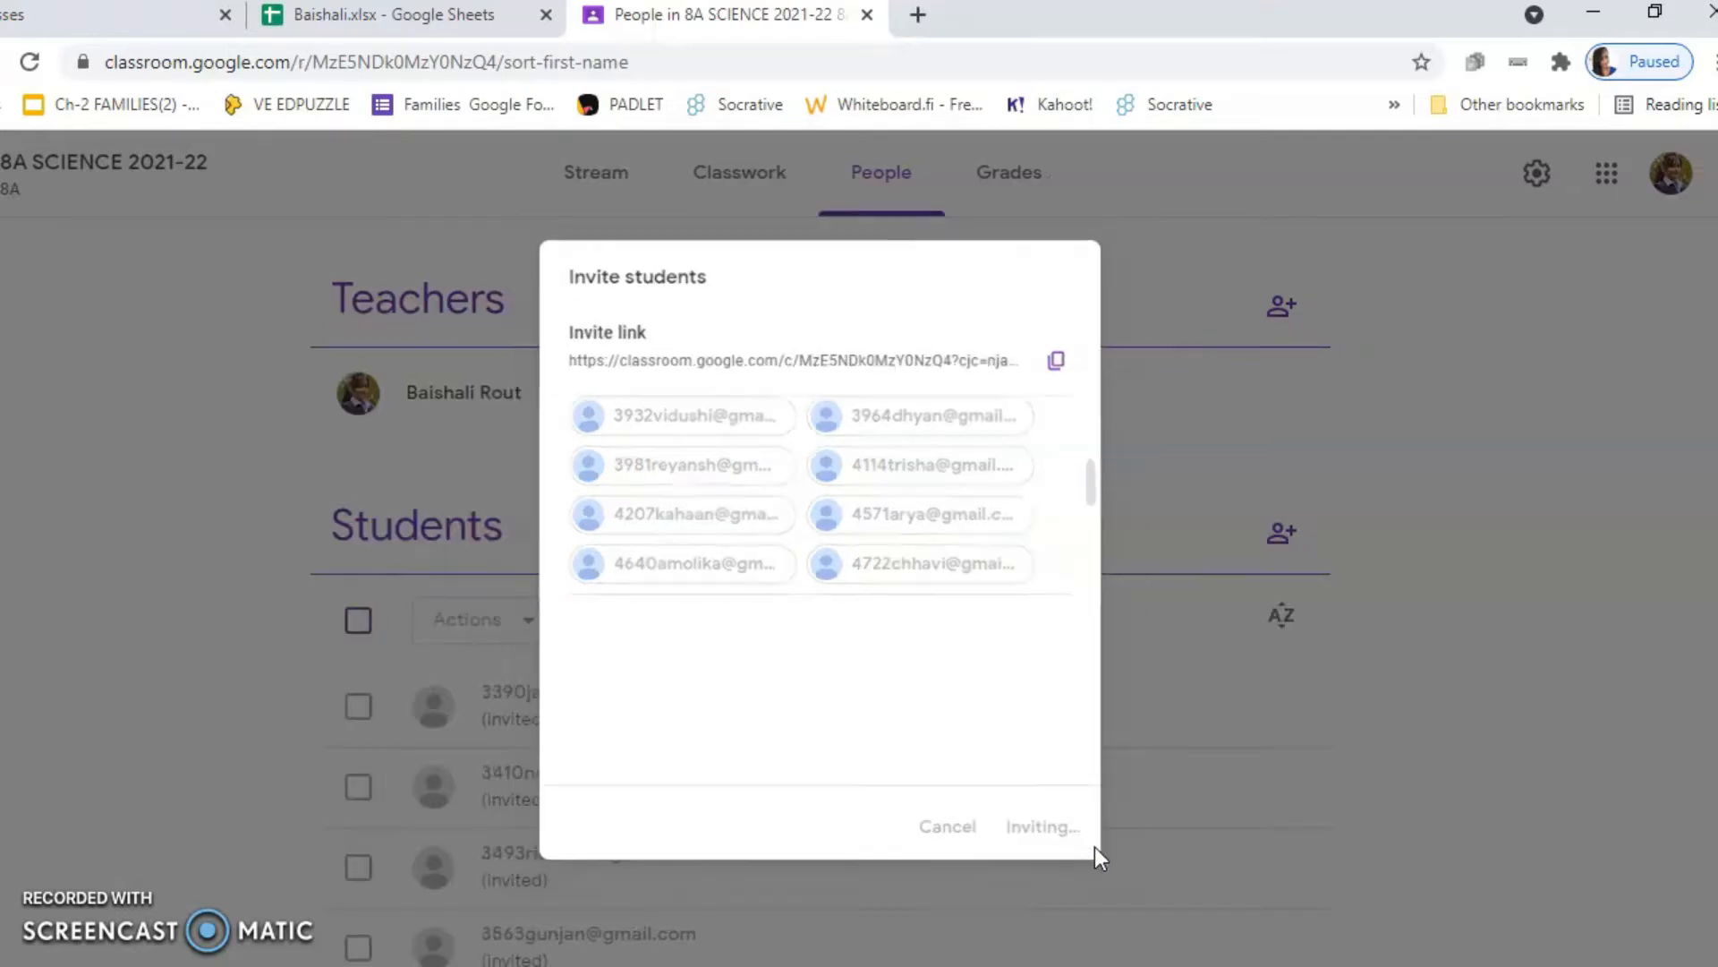
- Review the full list of invited students and view the class stream
scroll(812, 778, "down", 10)
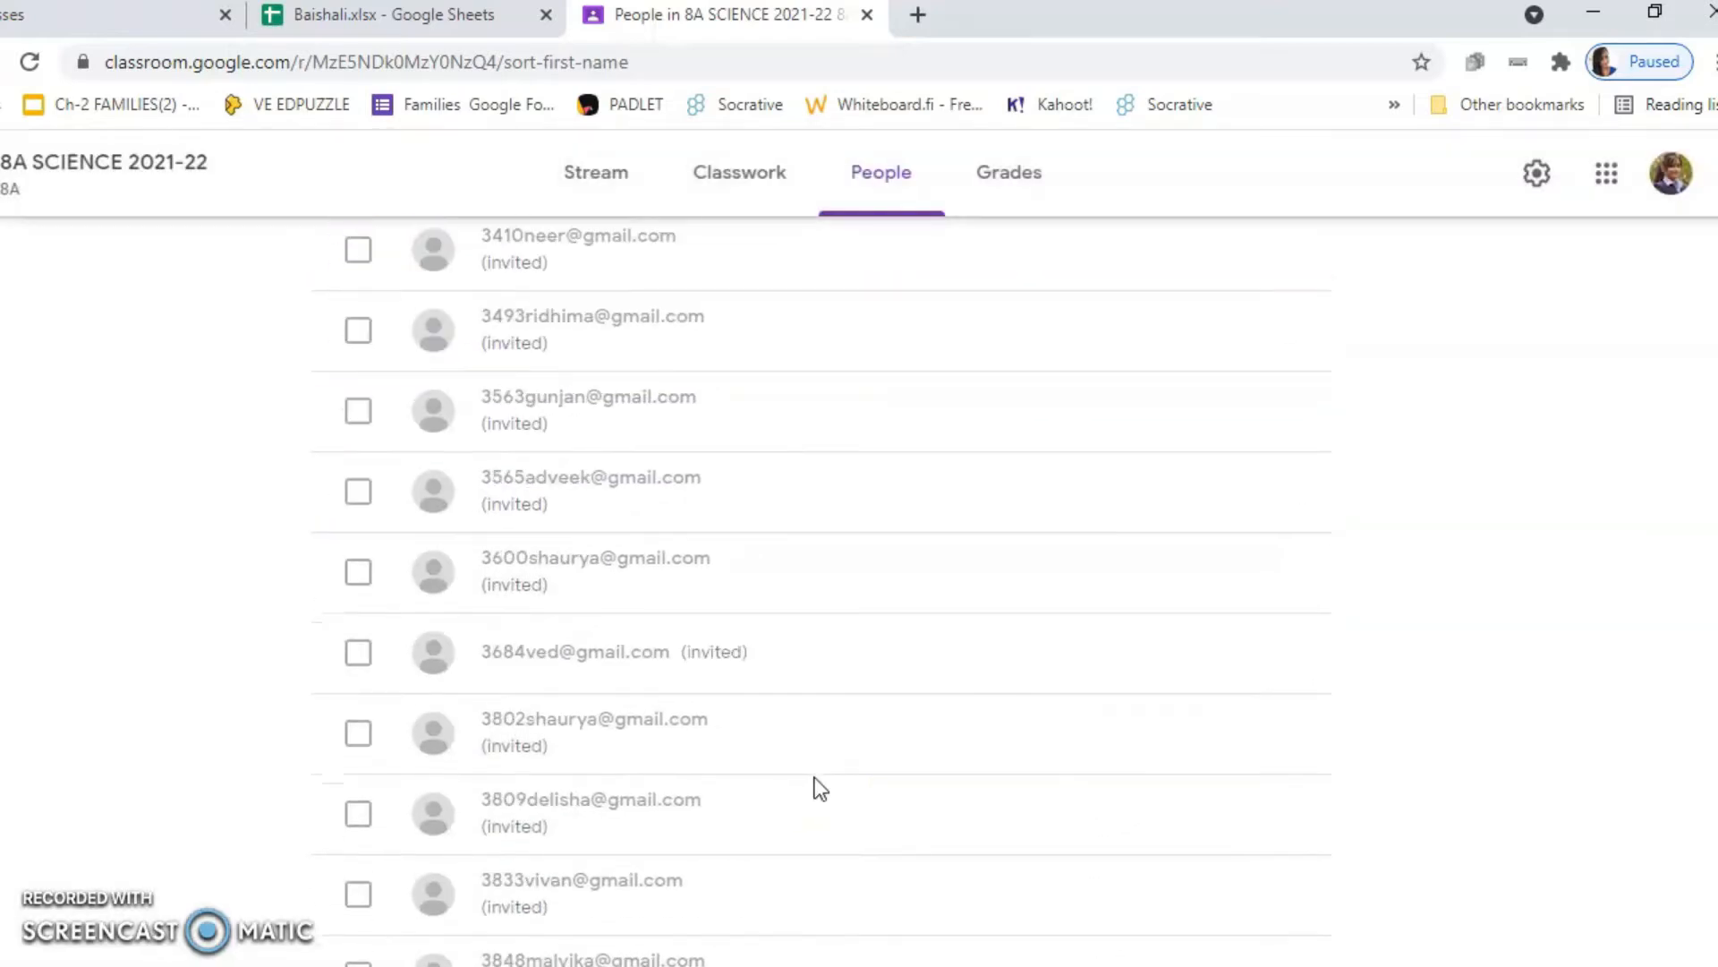
scroll(813, 776, "down", 20)
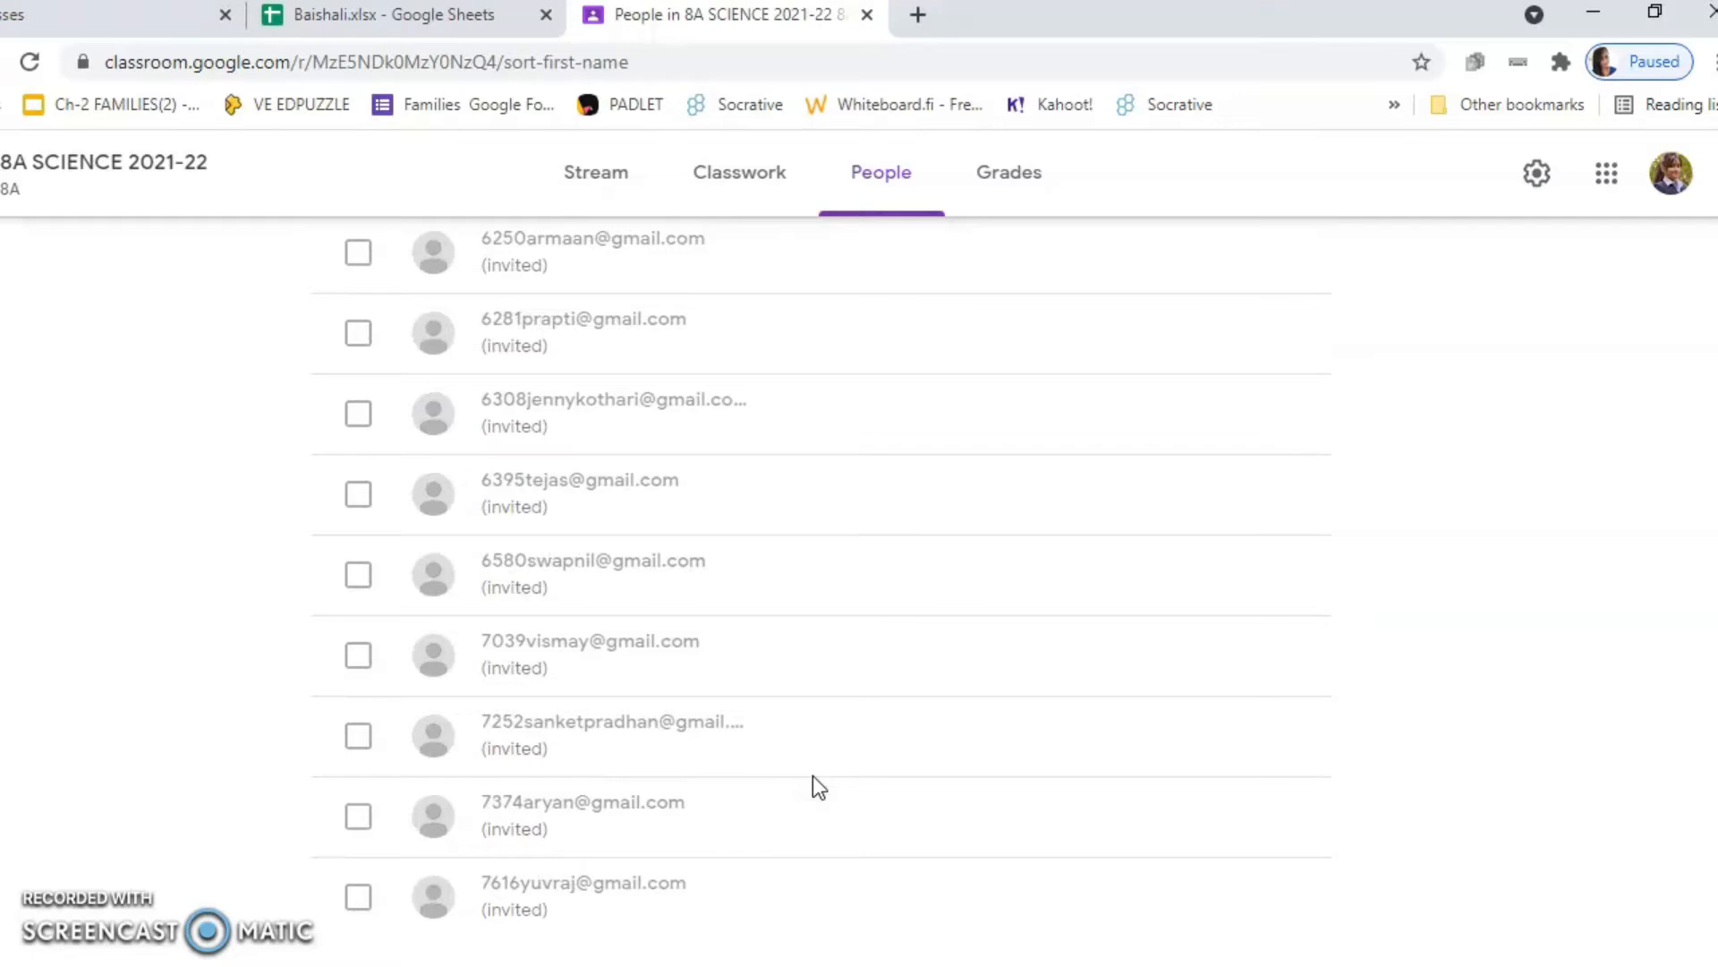
scroll(810, 776, "up", 20)
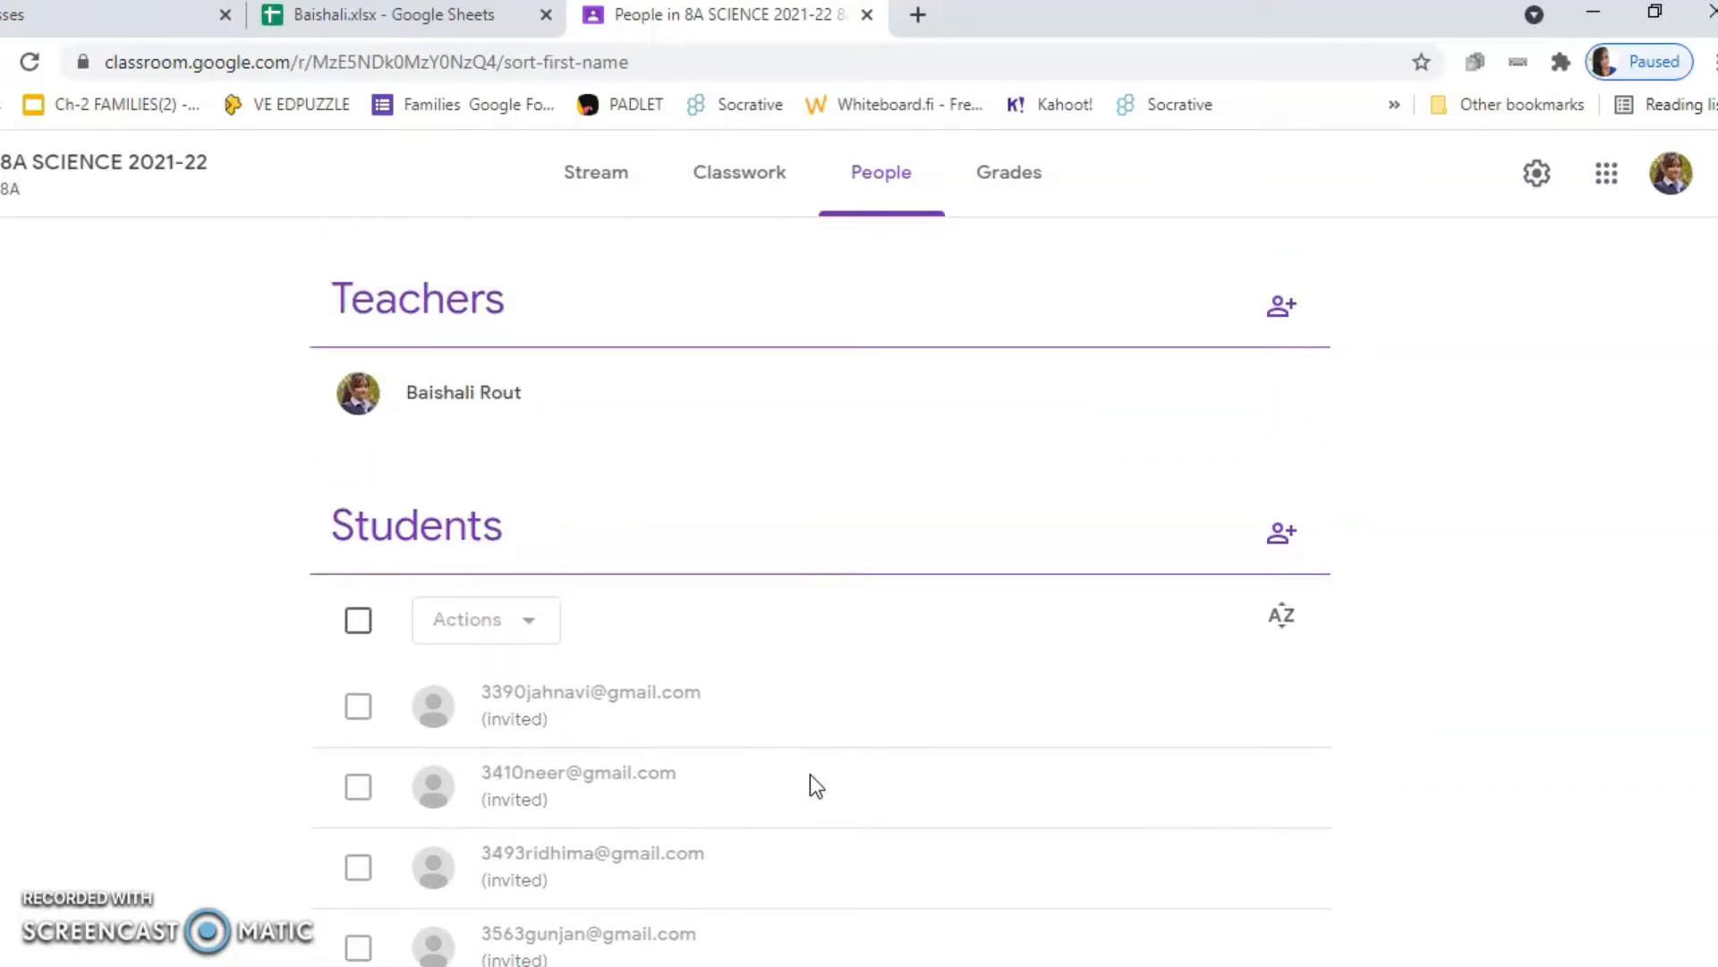
left_click(716, 426)
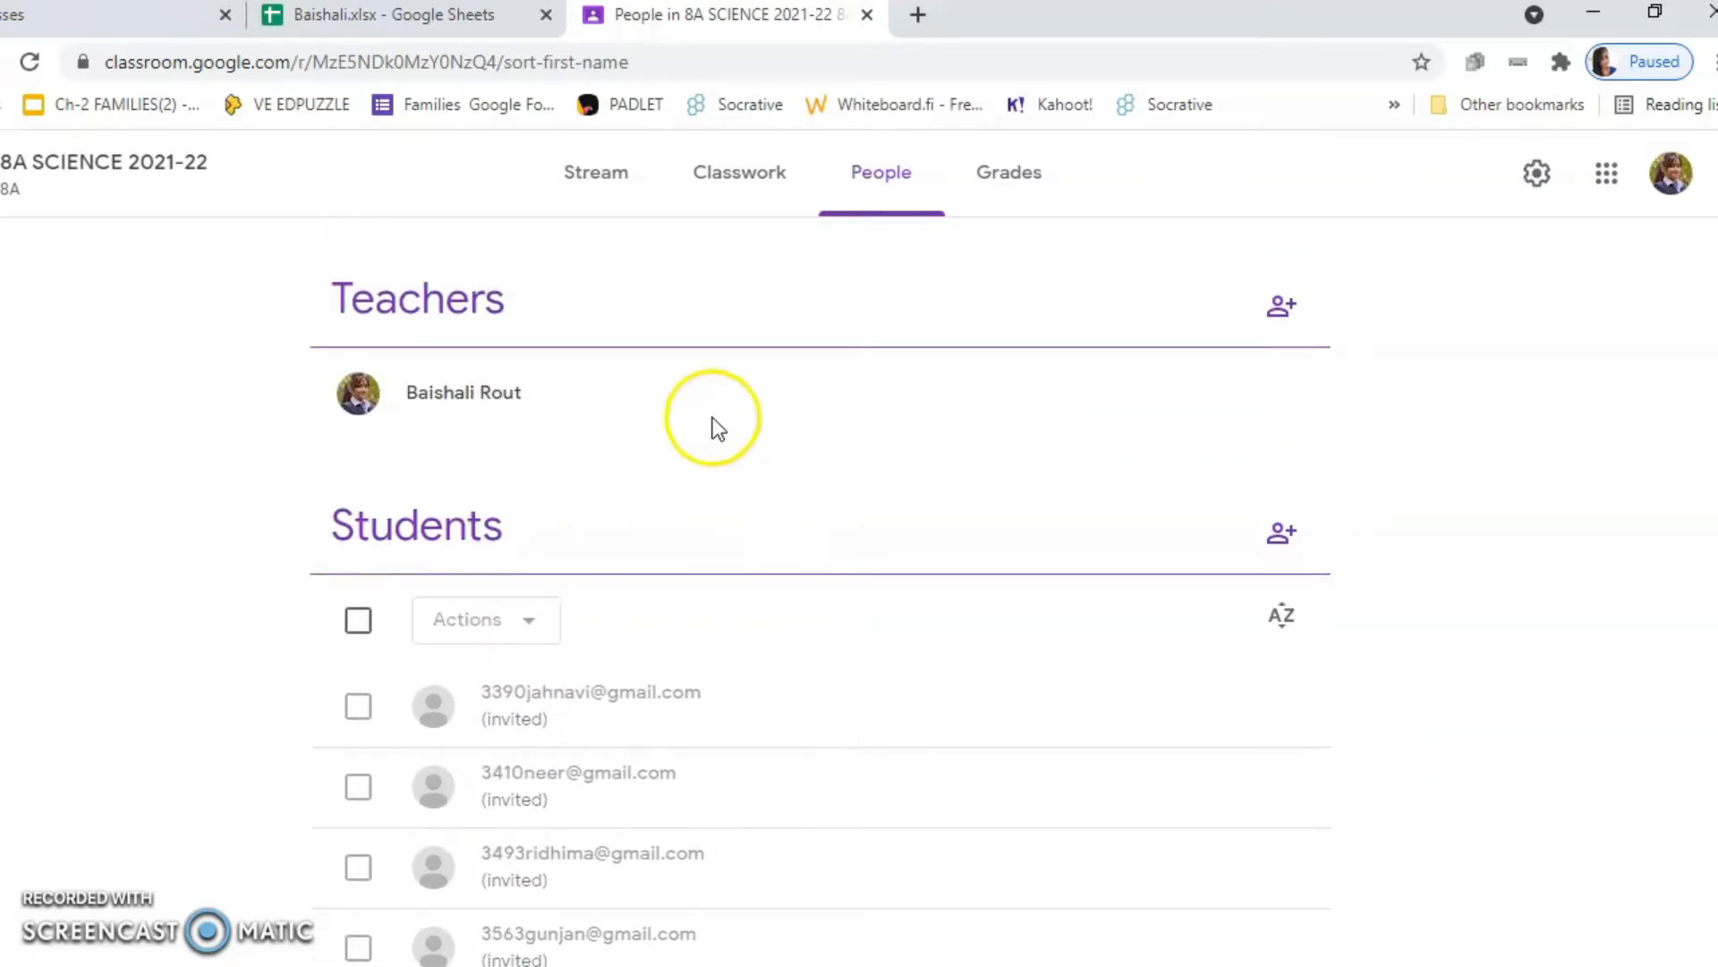
left_click(615, 184)
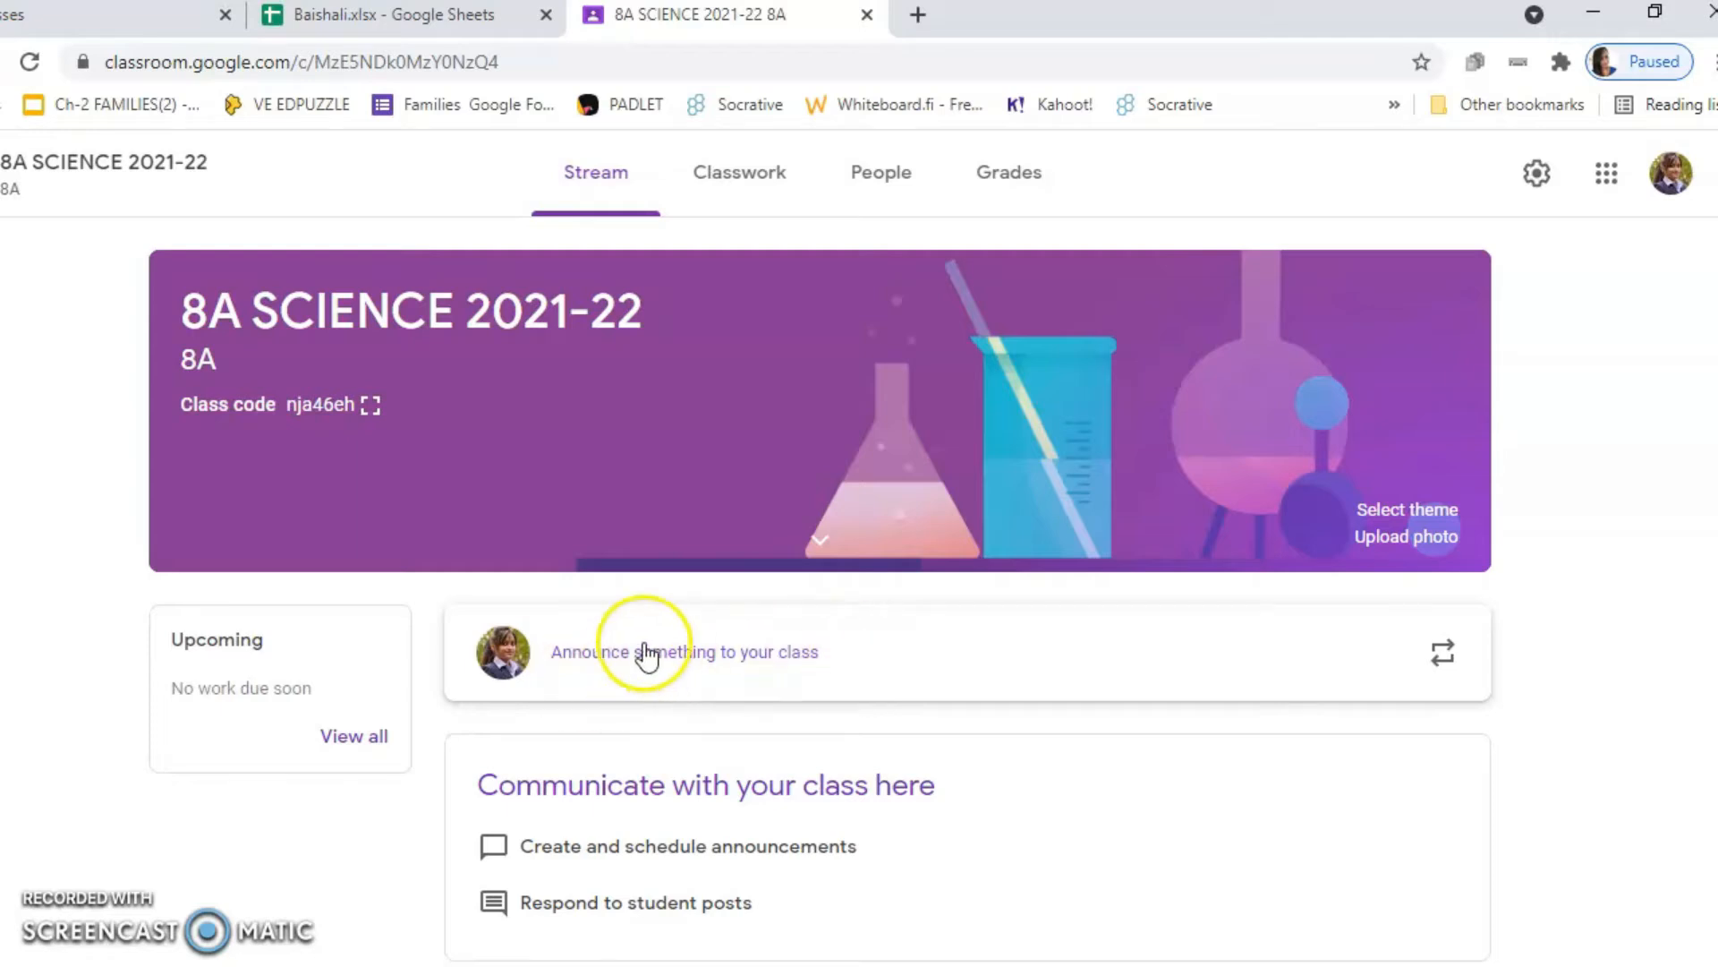
scroll(823, 693, "down", 1)
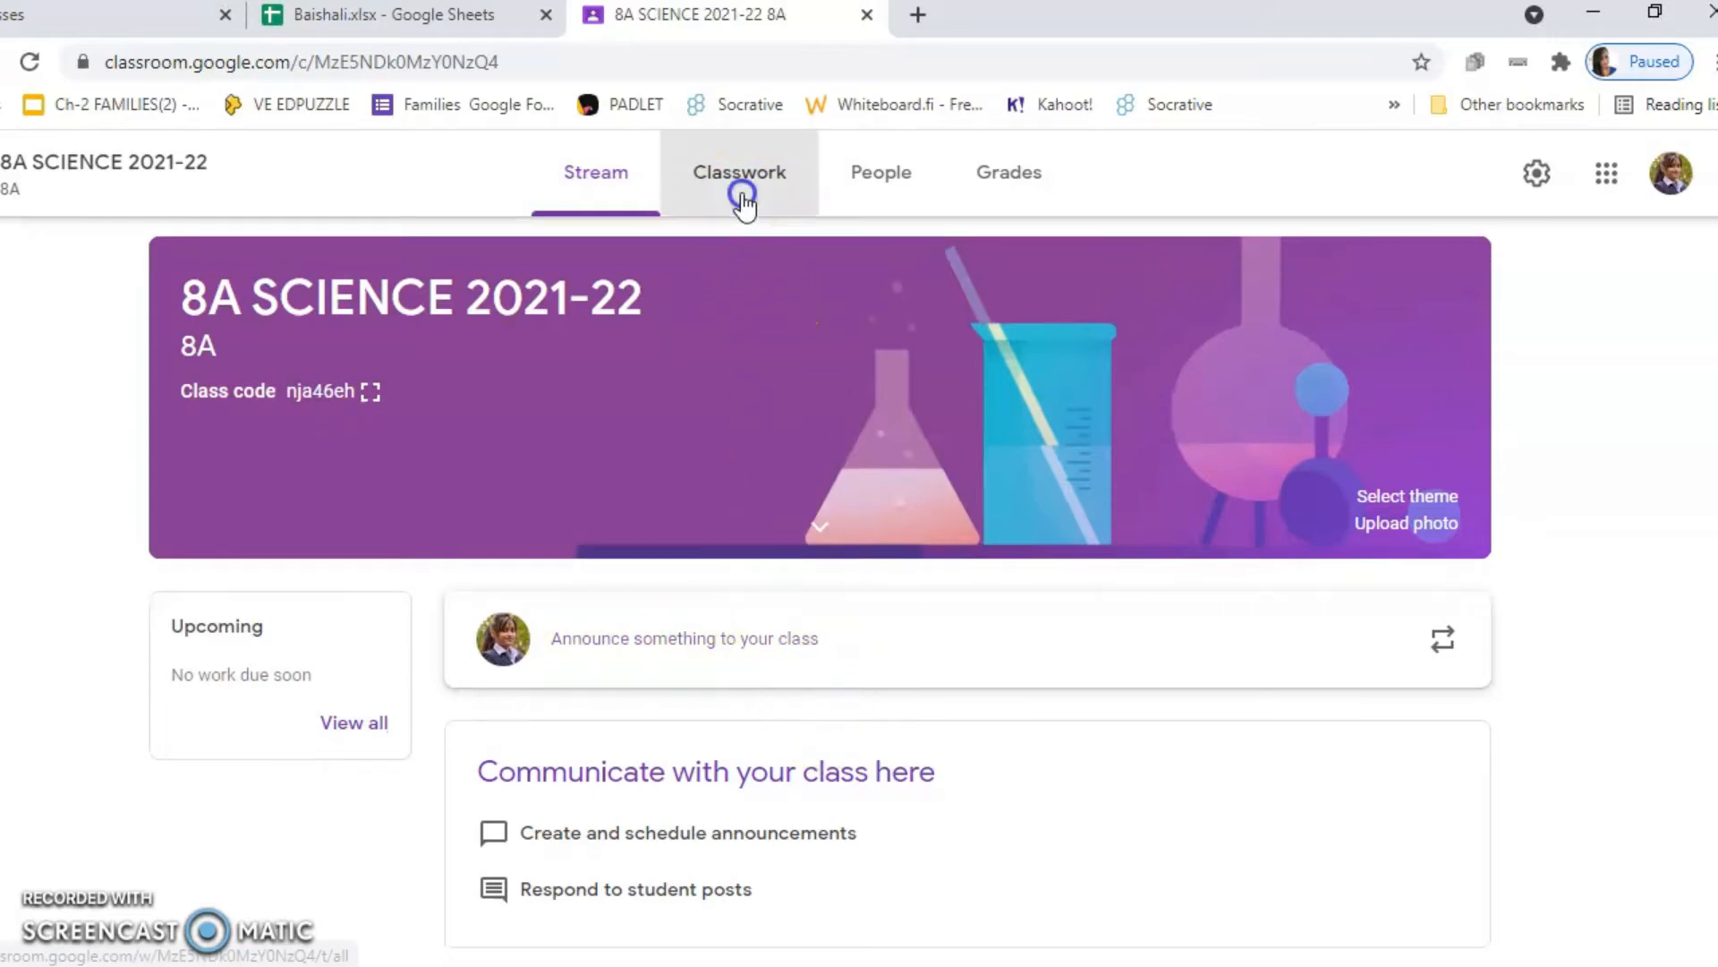
- Create a classwork assignment for 8A SCIENCE titled "CH-1 CROP PODUCTION (HW-1)"
left_click(742, 197)
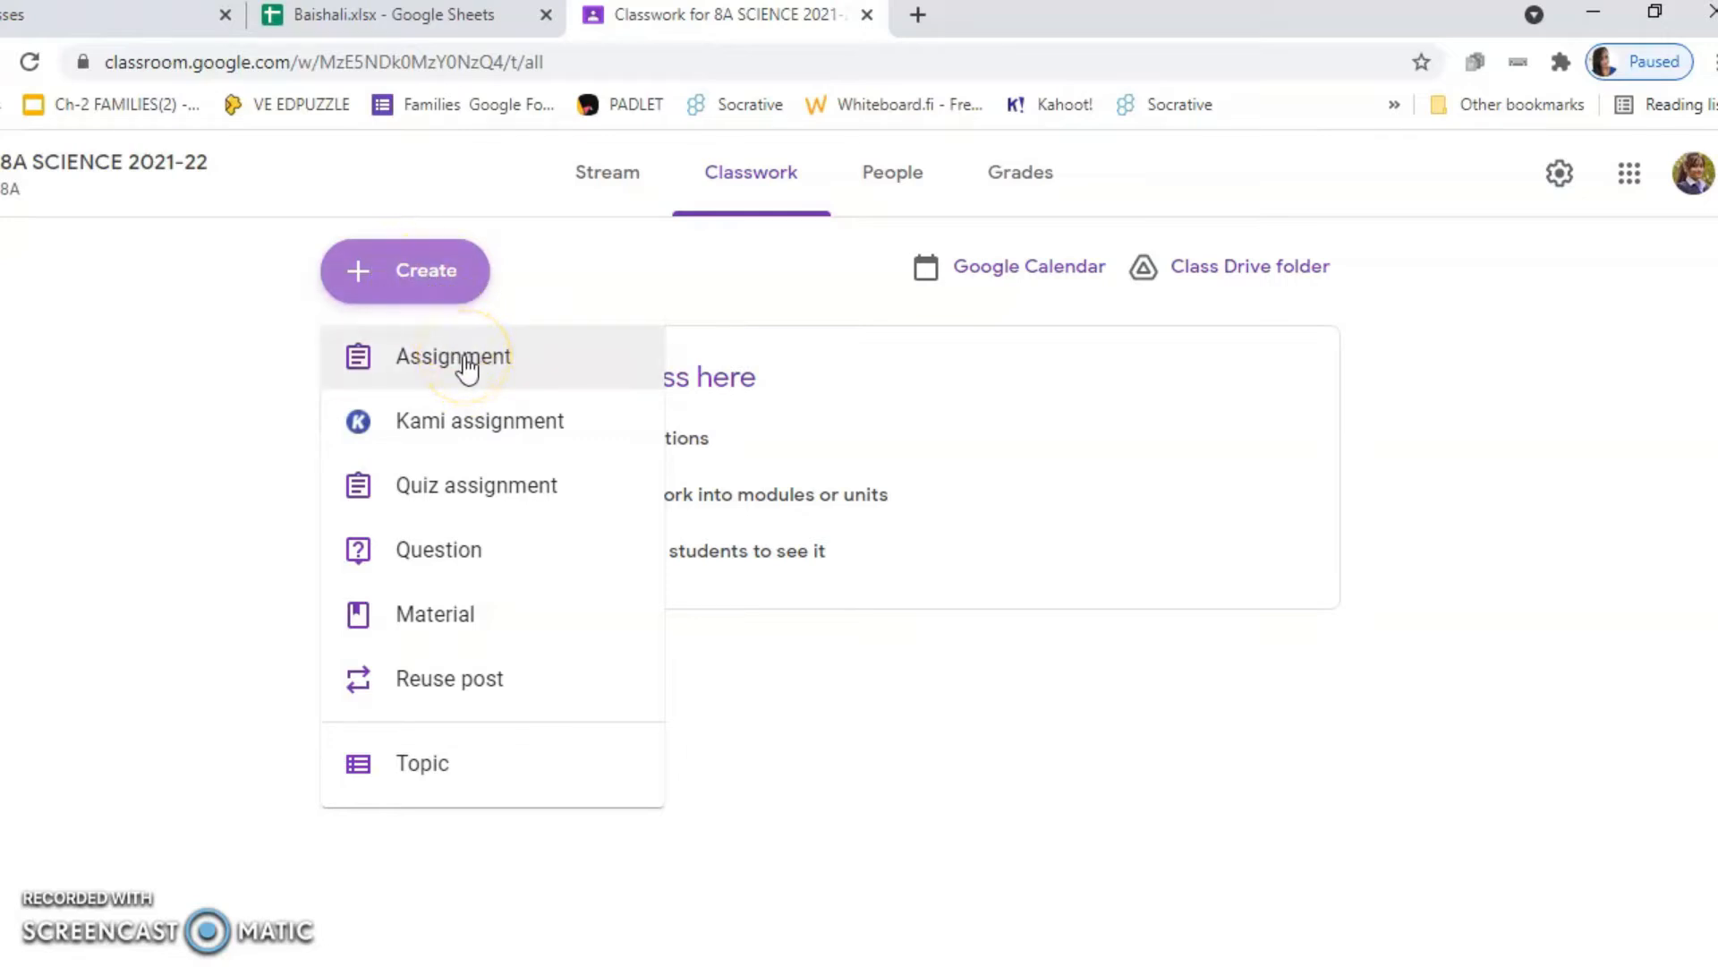
left_click(436, 356)
left_click(143, 295)
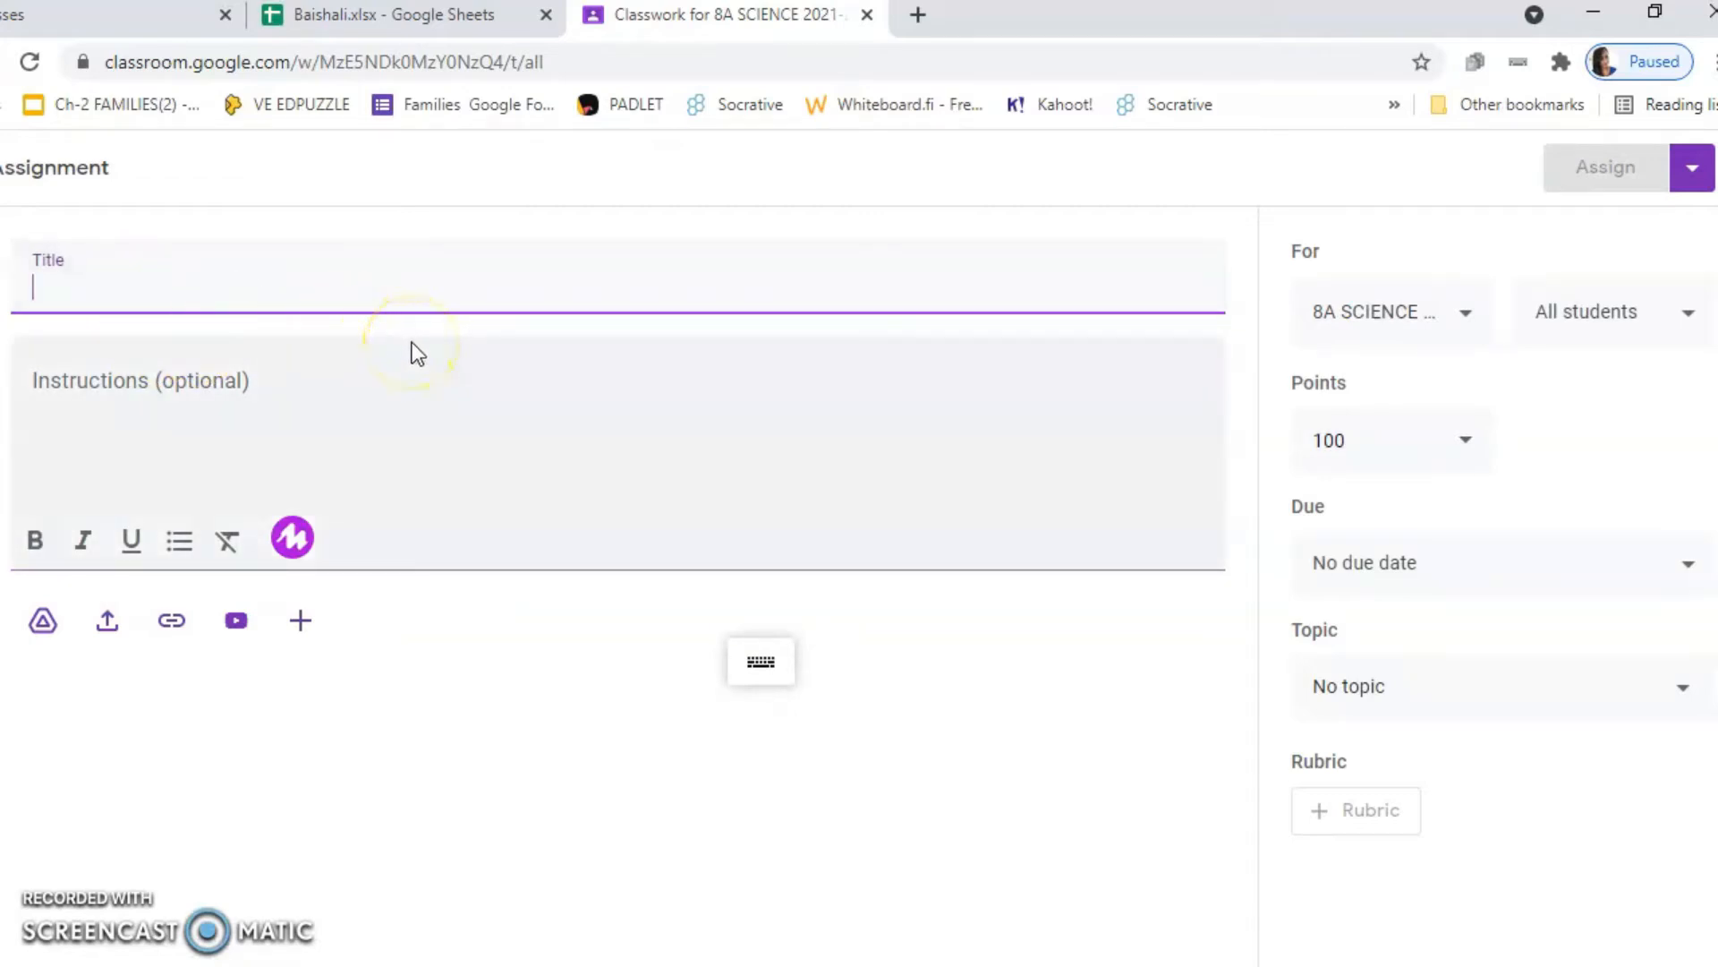
left_click(108, 286)
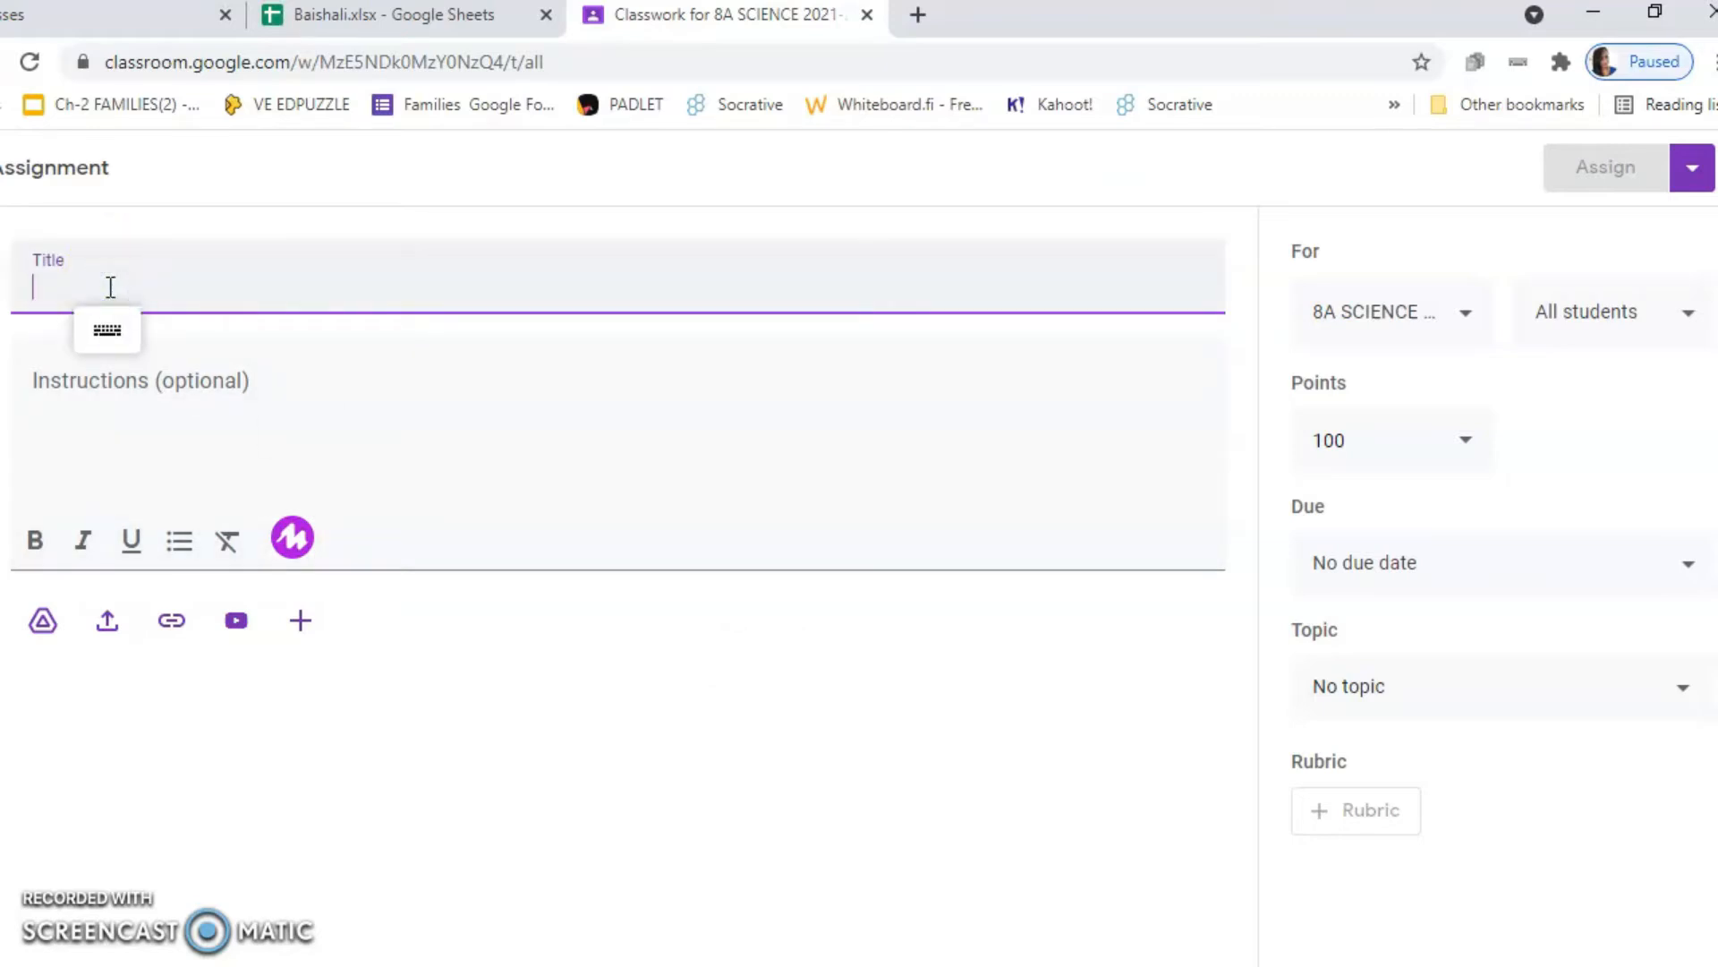
type("CH-1")
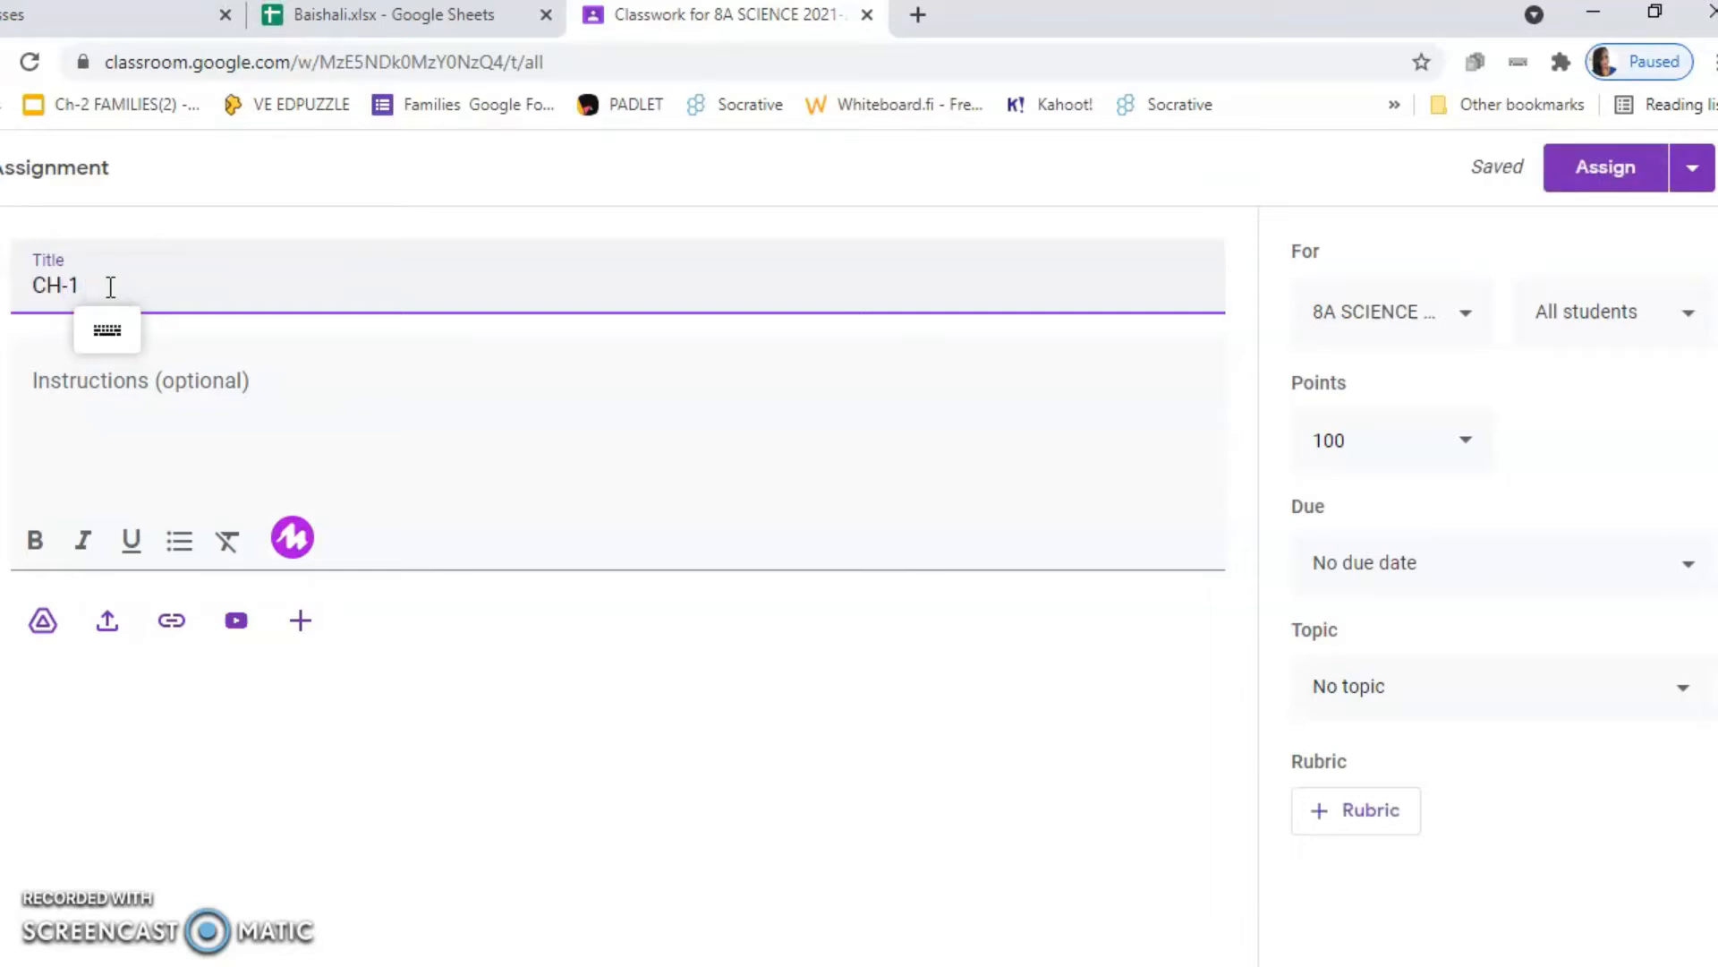
type(" CHOP PODUCTION")
left_click(110, 286)
key("BackSpace")
type("R")
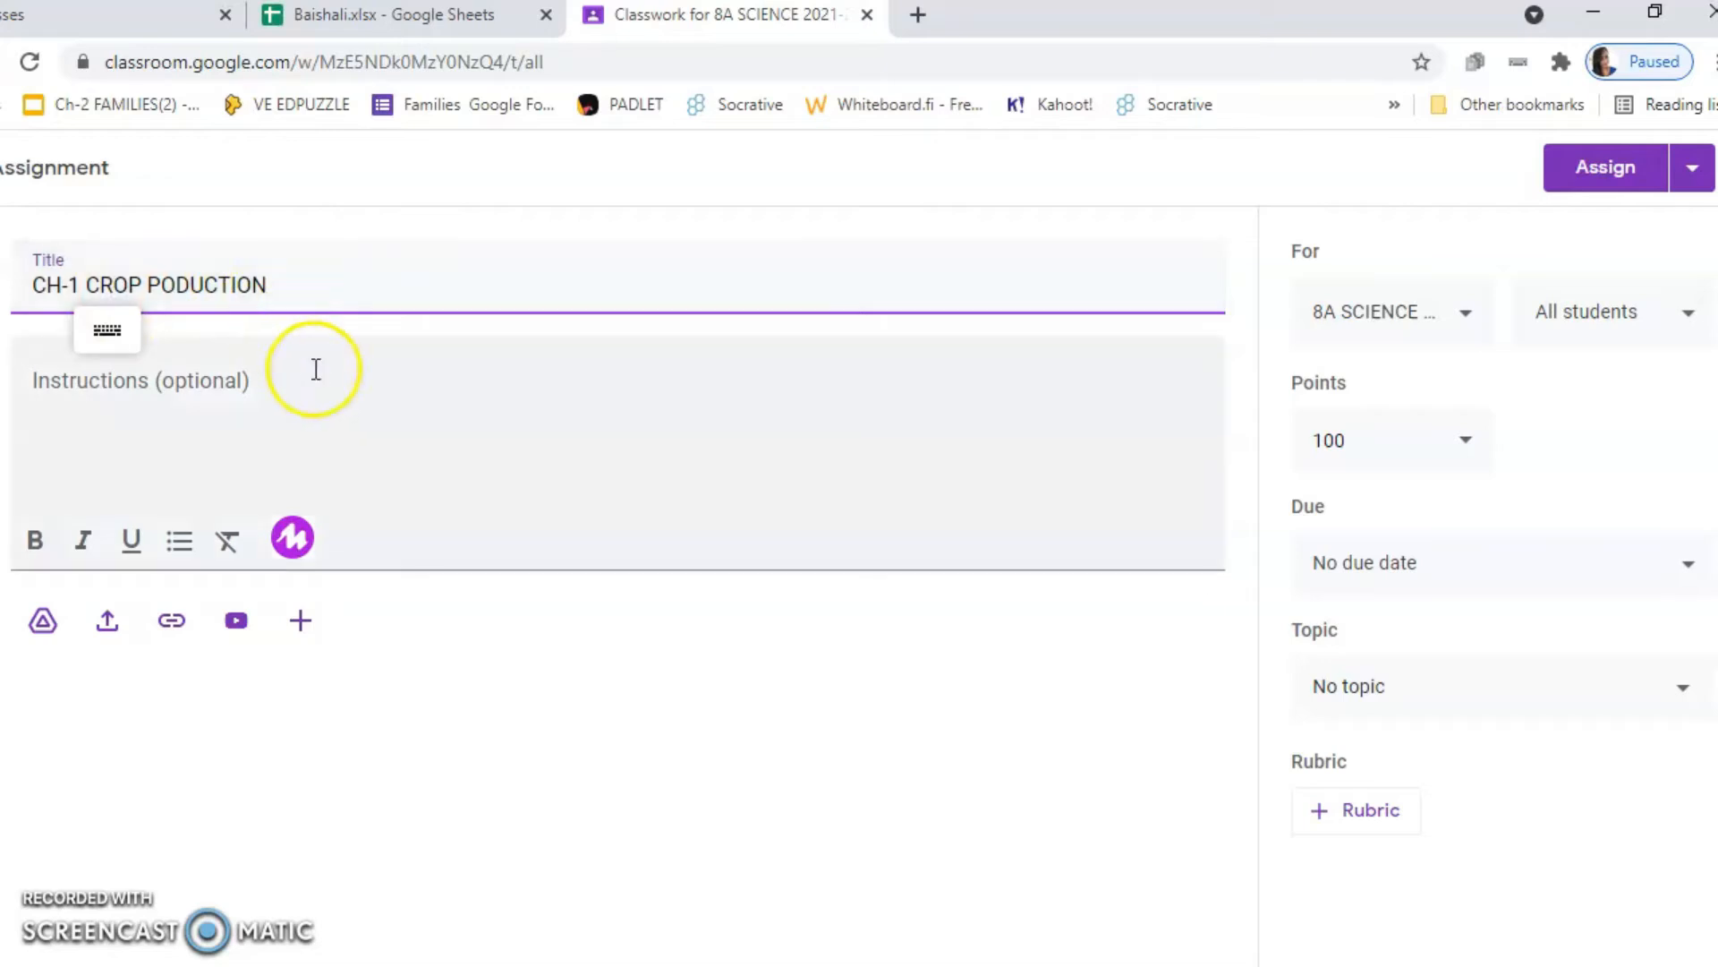
type(" (")
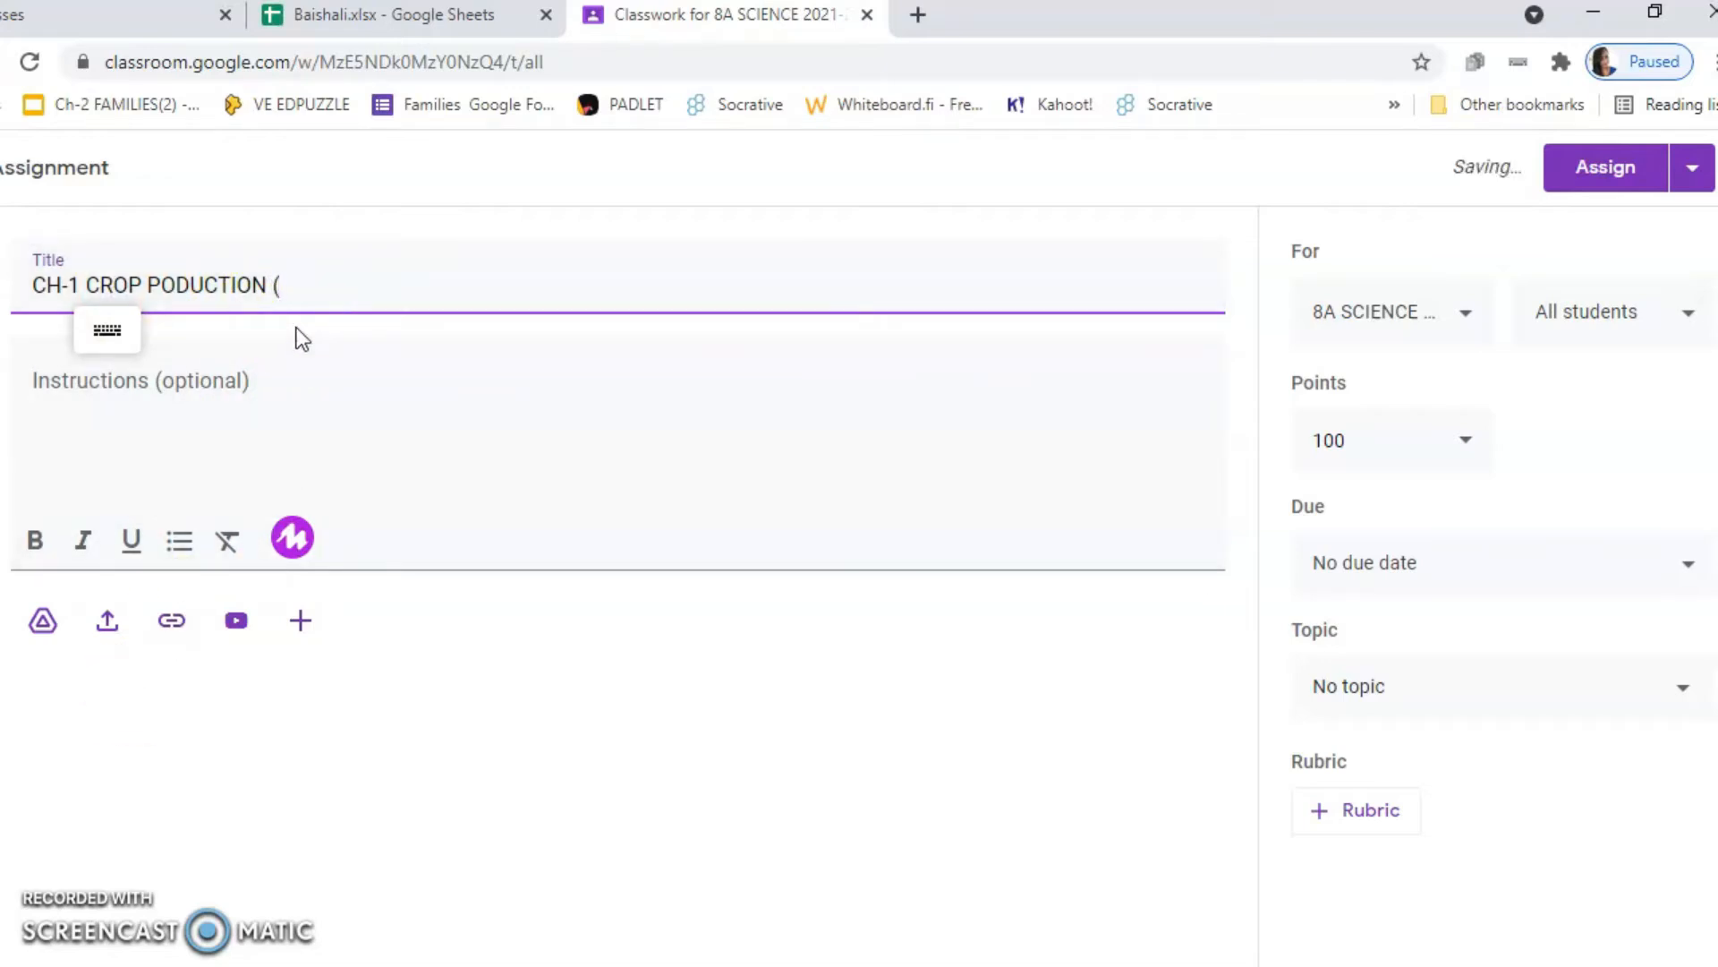
type("HW-1")
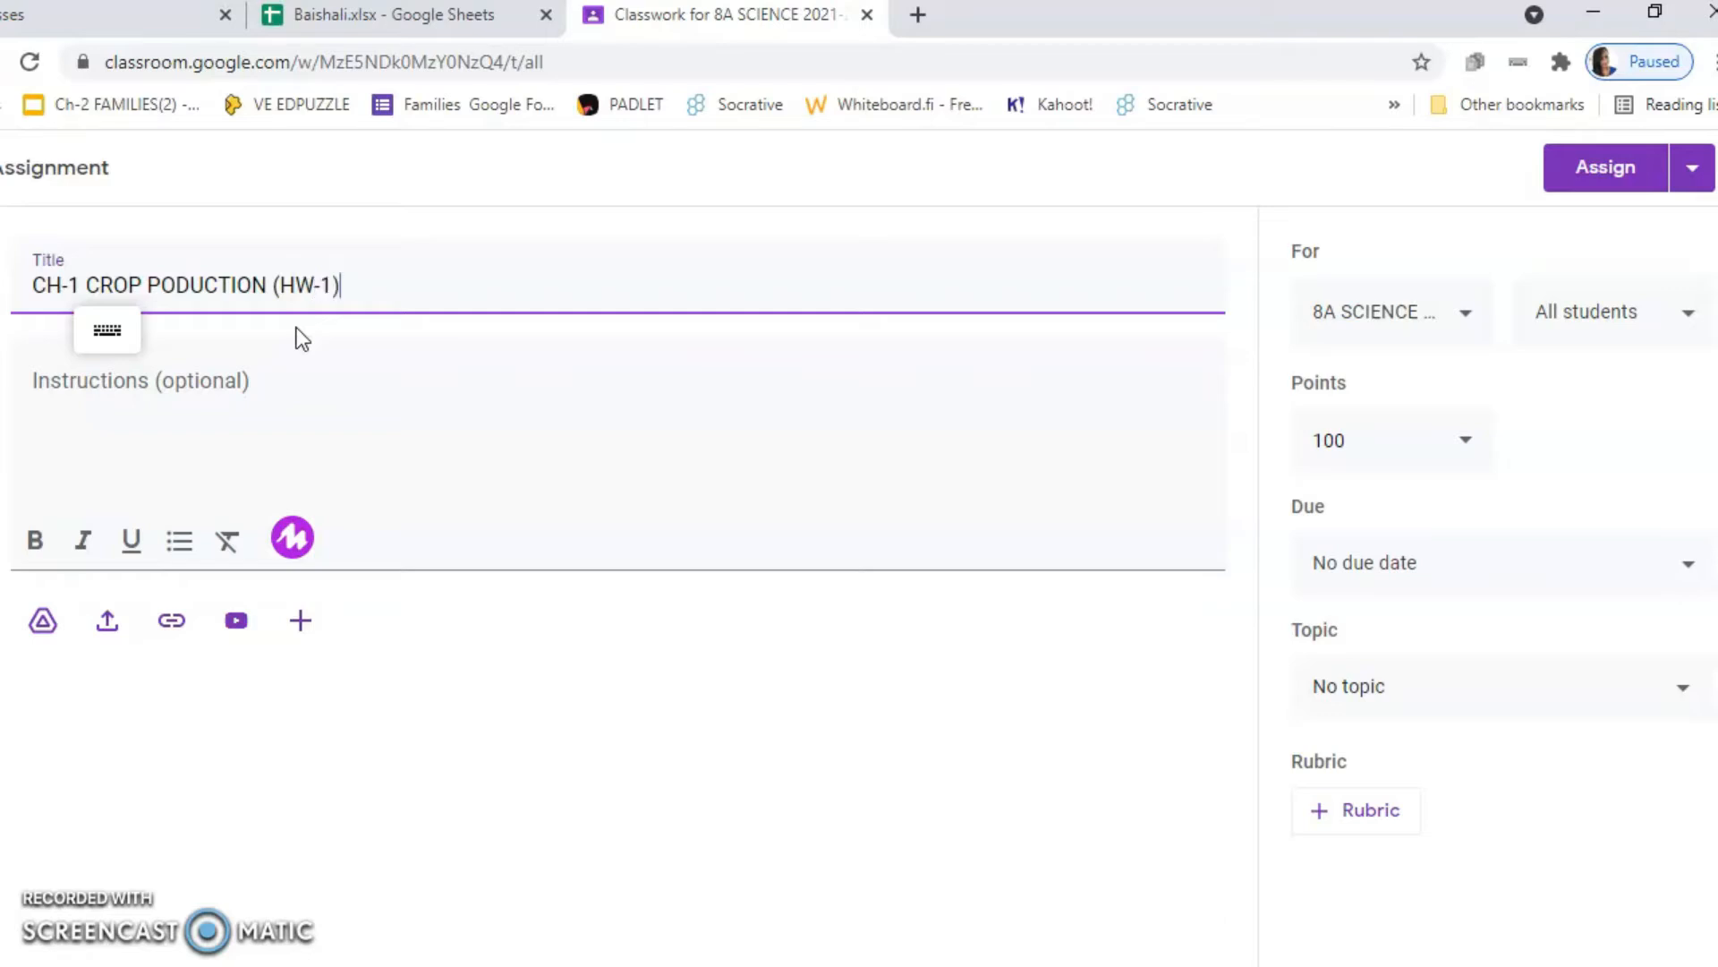
- Begin the assignment instructions with "Dear Students," and on a new line "Kindly complete the HW-I within the due date"
left_click(258, 381)
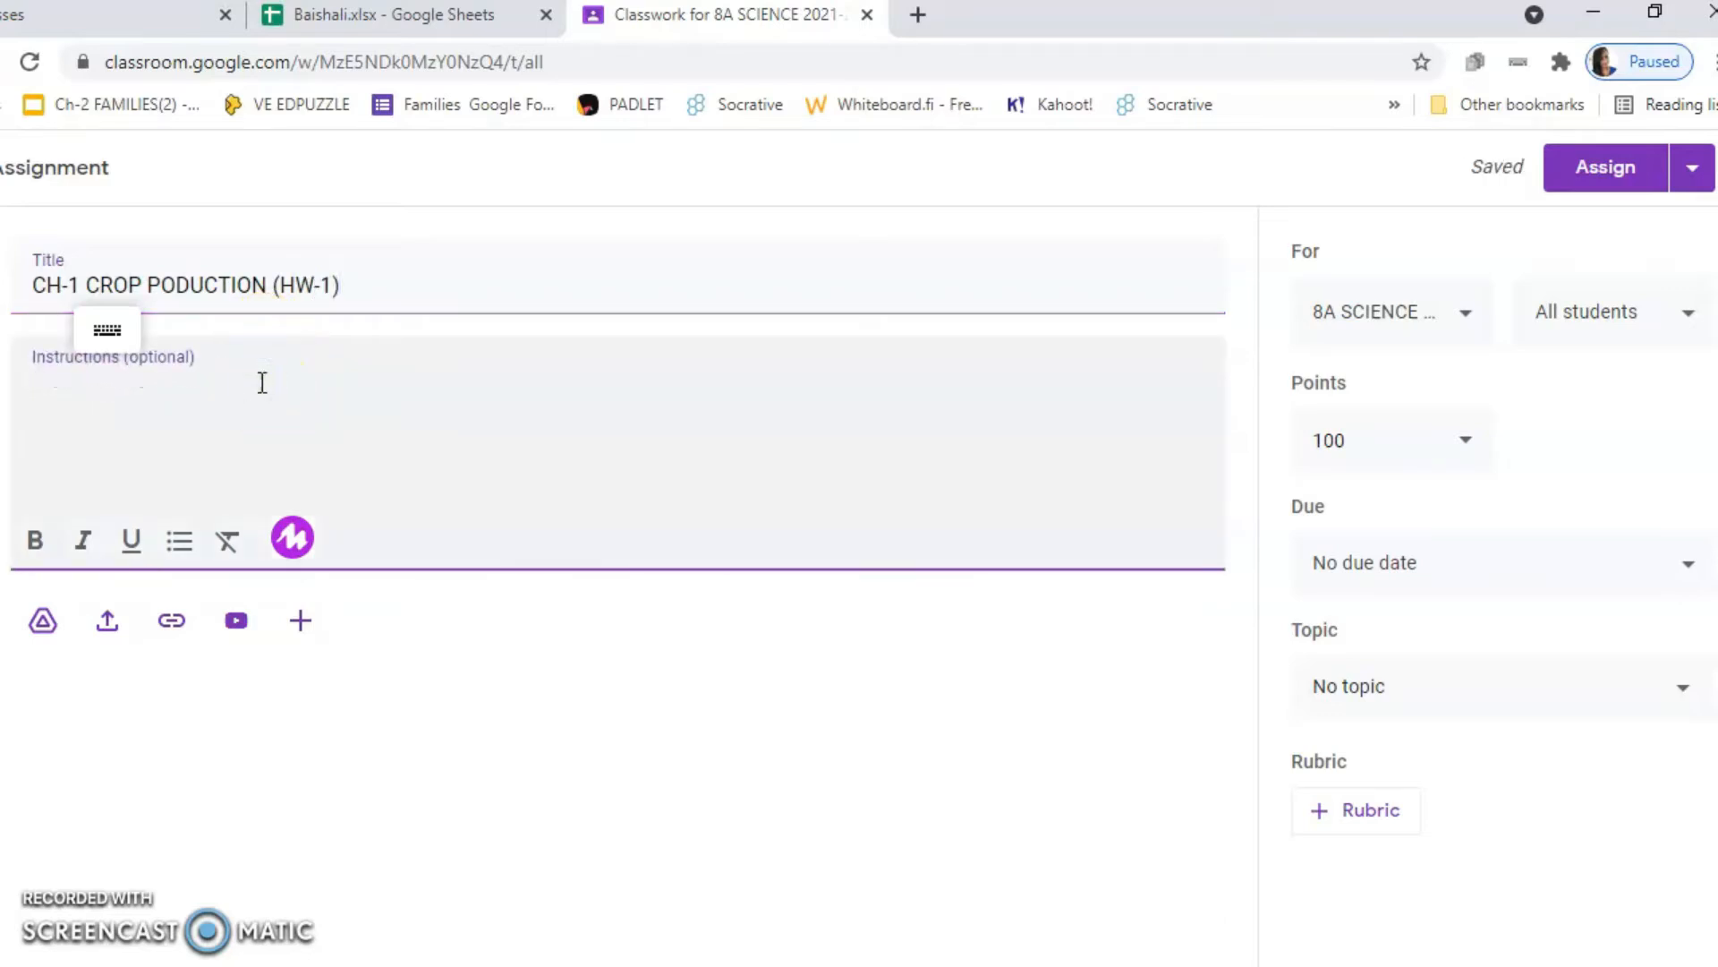
type("Dear")
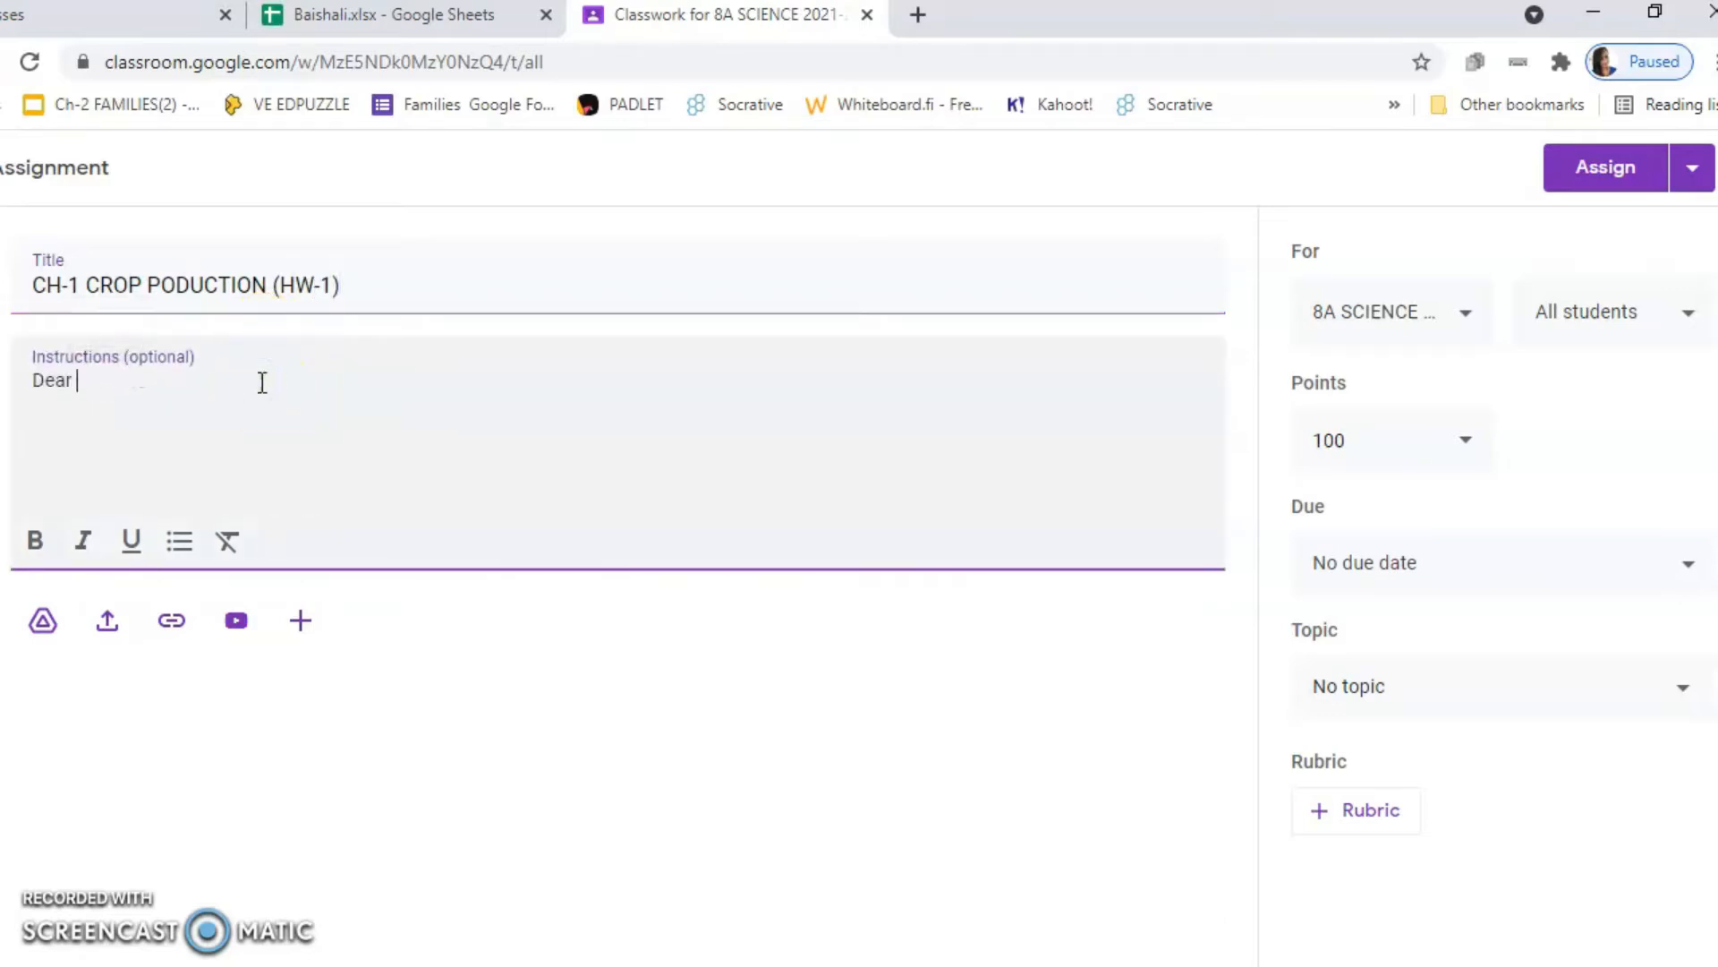
type(" Students,")
key("Return")
type("K")
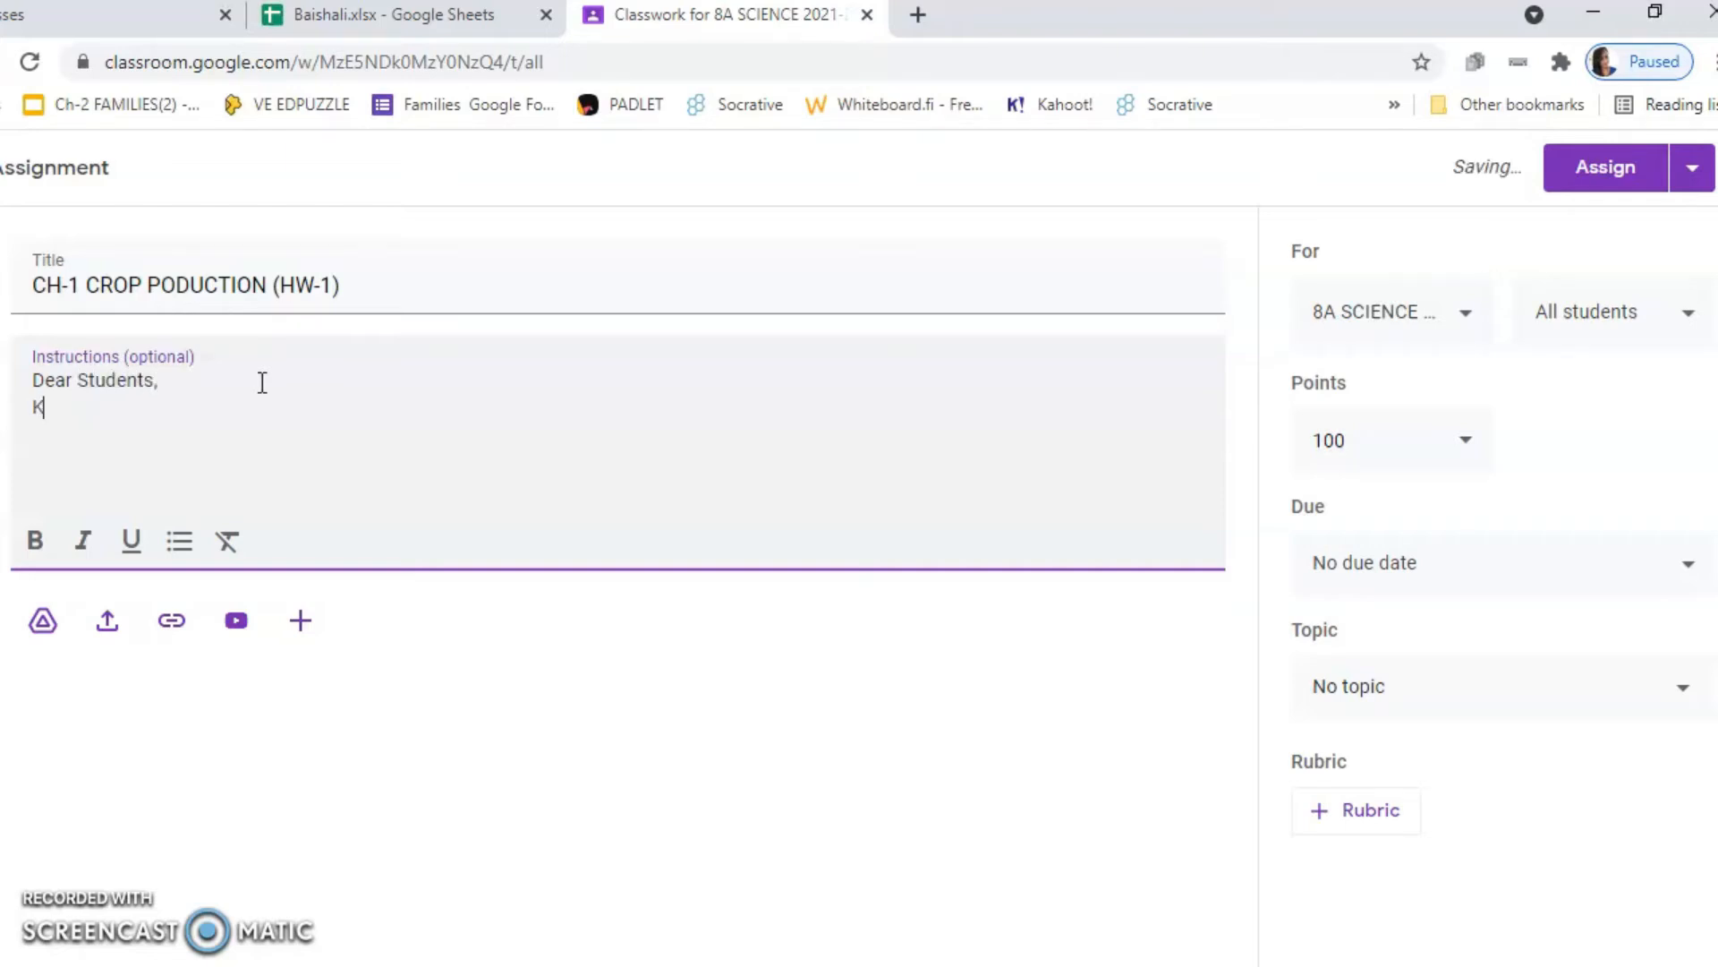
type("indly complte")
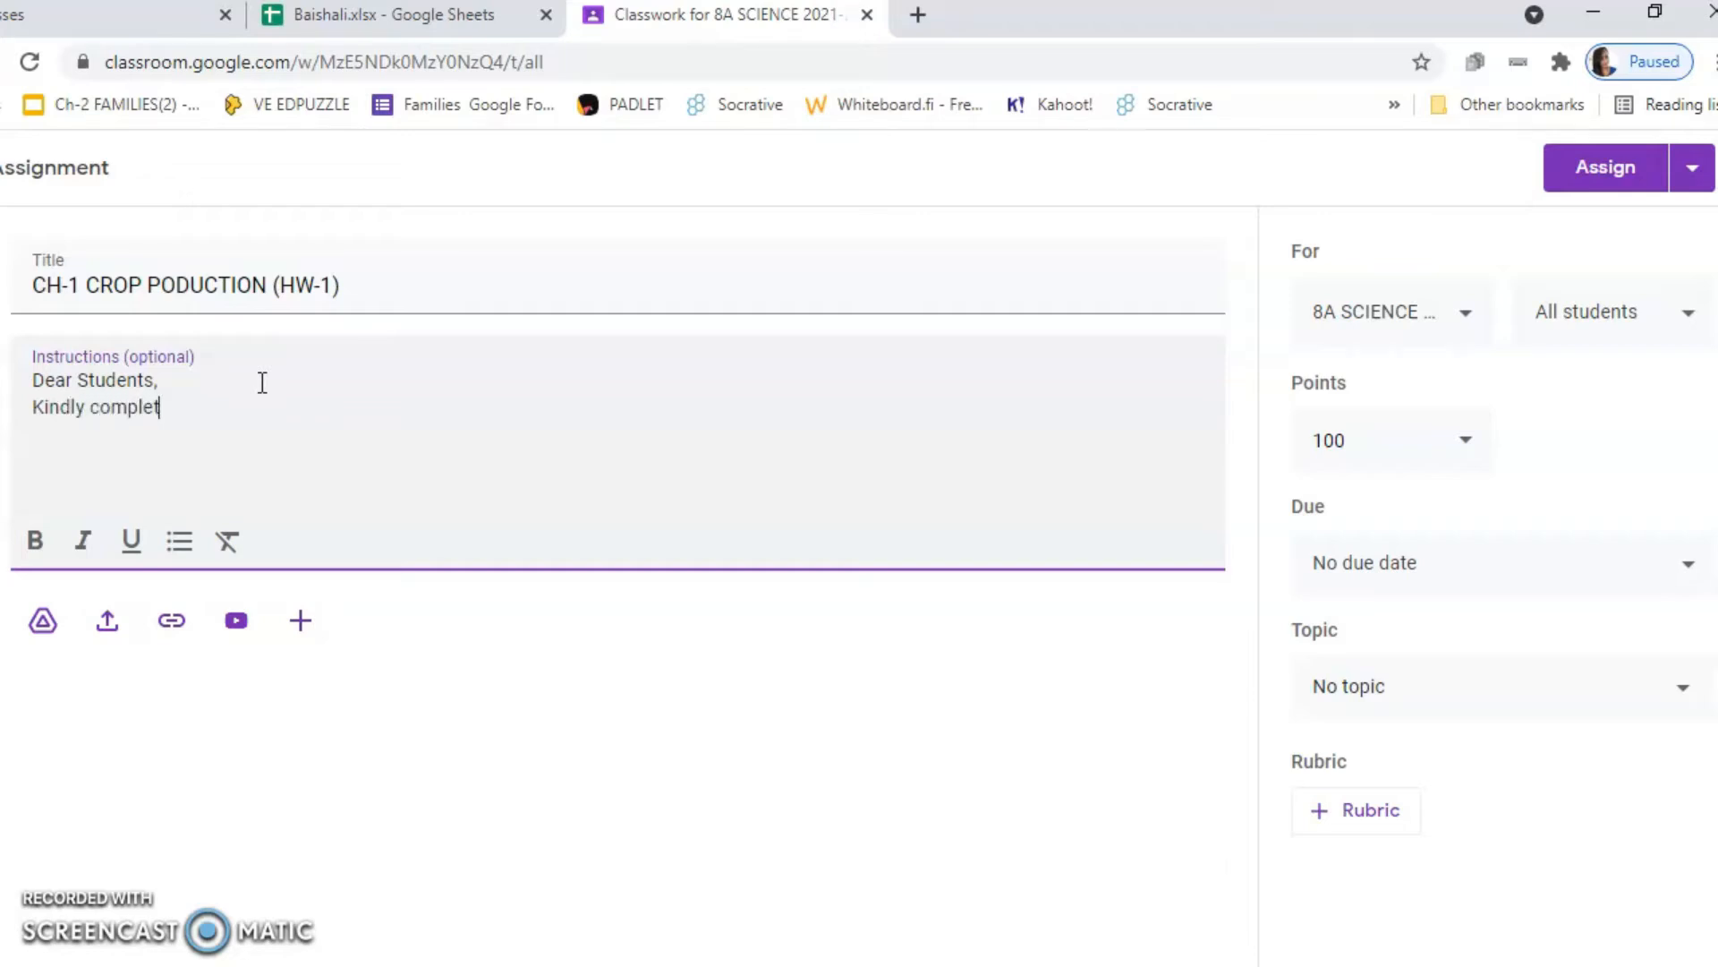
type(" the HW-I within the due dat")
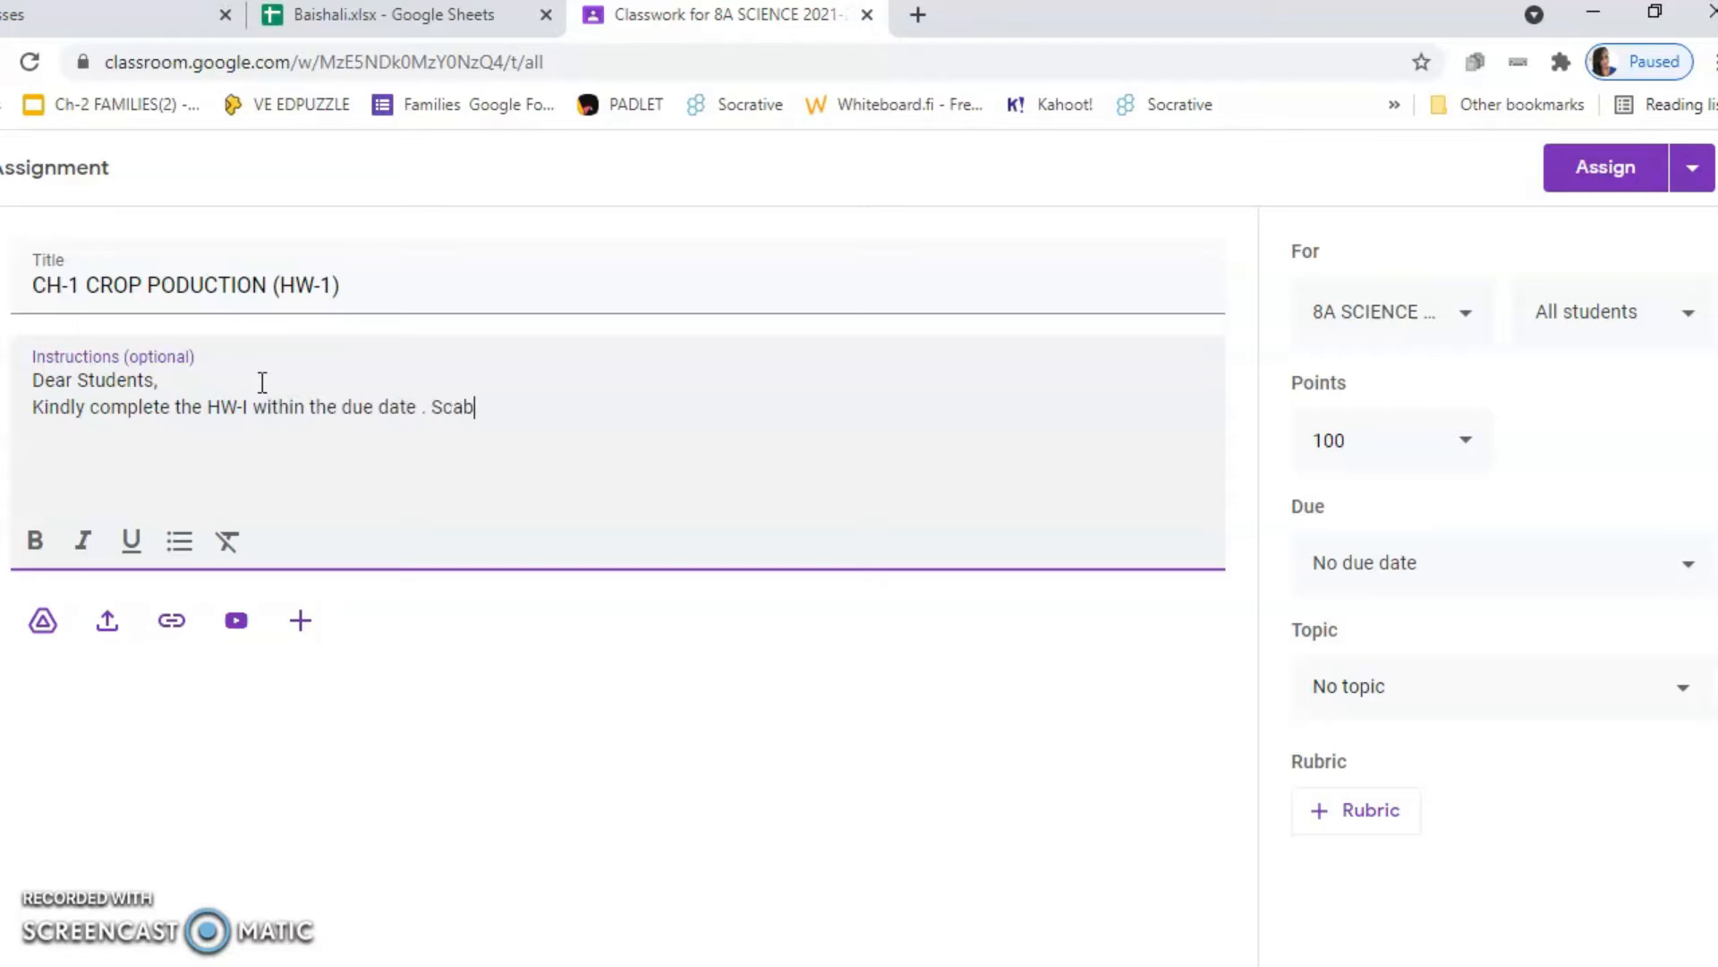
- Continue the instructions with the sentence "Scan the notebook and attach it here in this assignment."
type("e . Scan thg")
type("he")
key("BackSpace")
key("BackSpace")
key("BackSpace")
type("e notebook and attac")
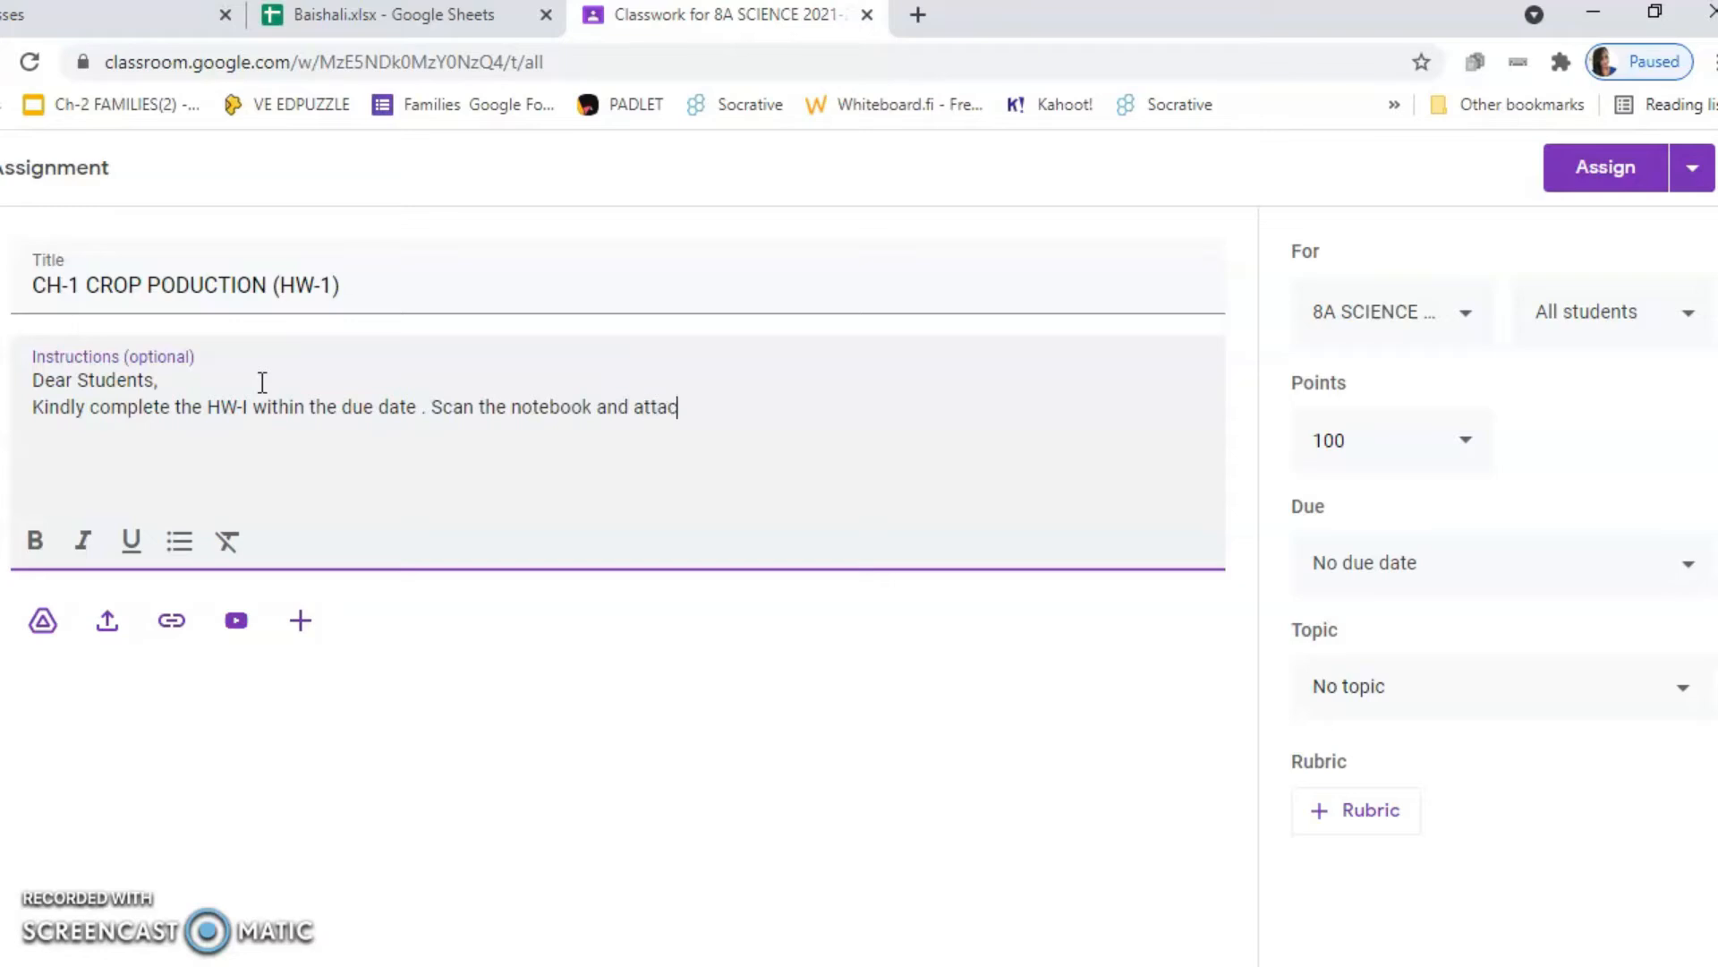
type("h it here in this assignment. ")
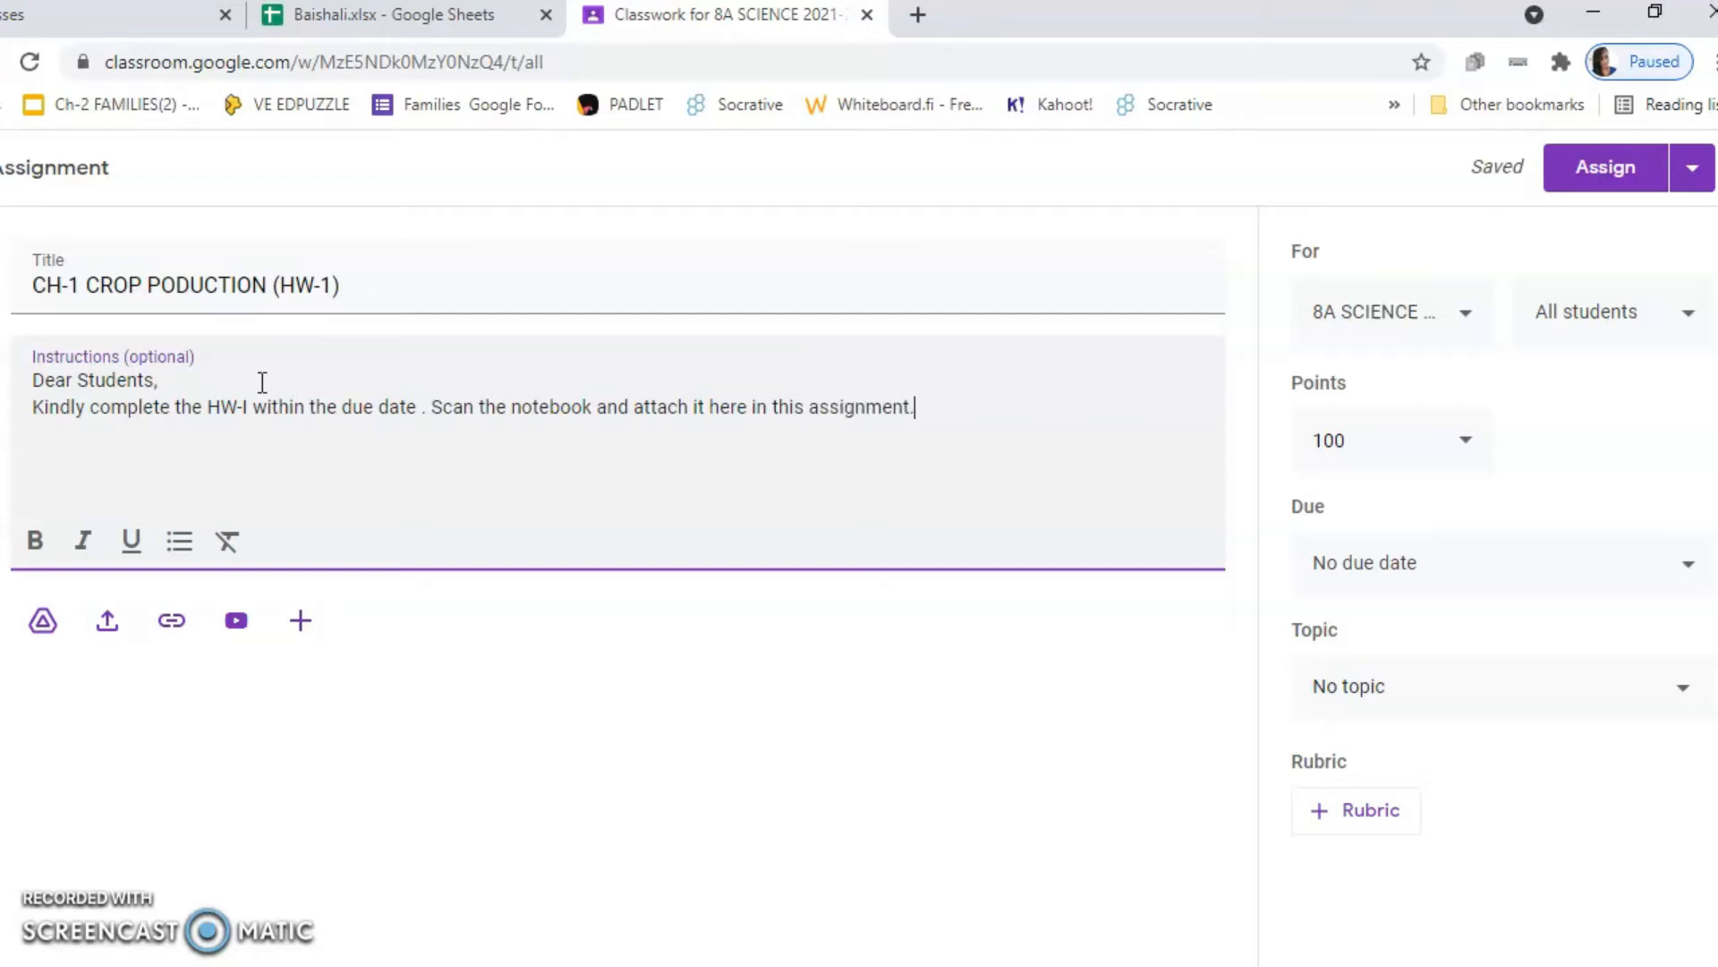
- End the instructions with the capitalised reminder "DO NOT FORGET TO TURN IN THE ASSIGNMENT."
type("DO NOT FOR")
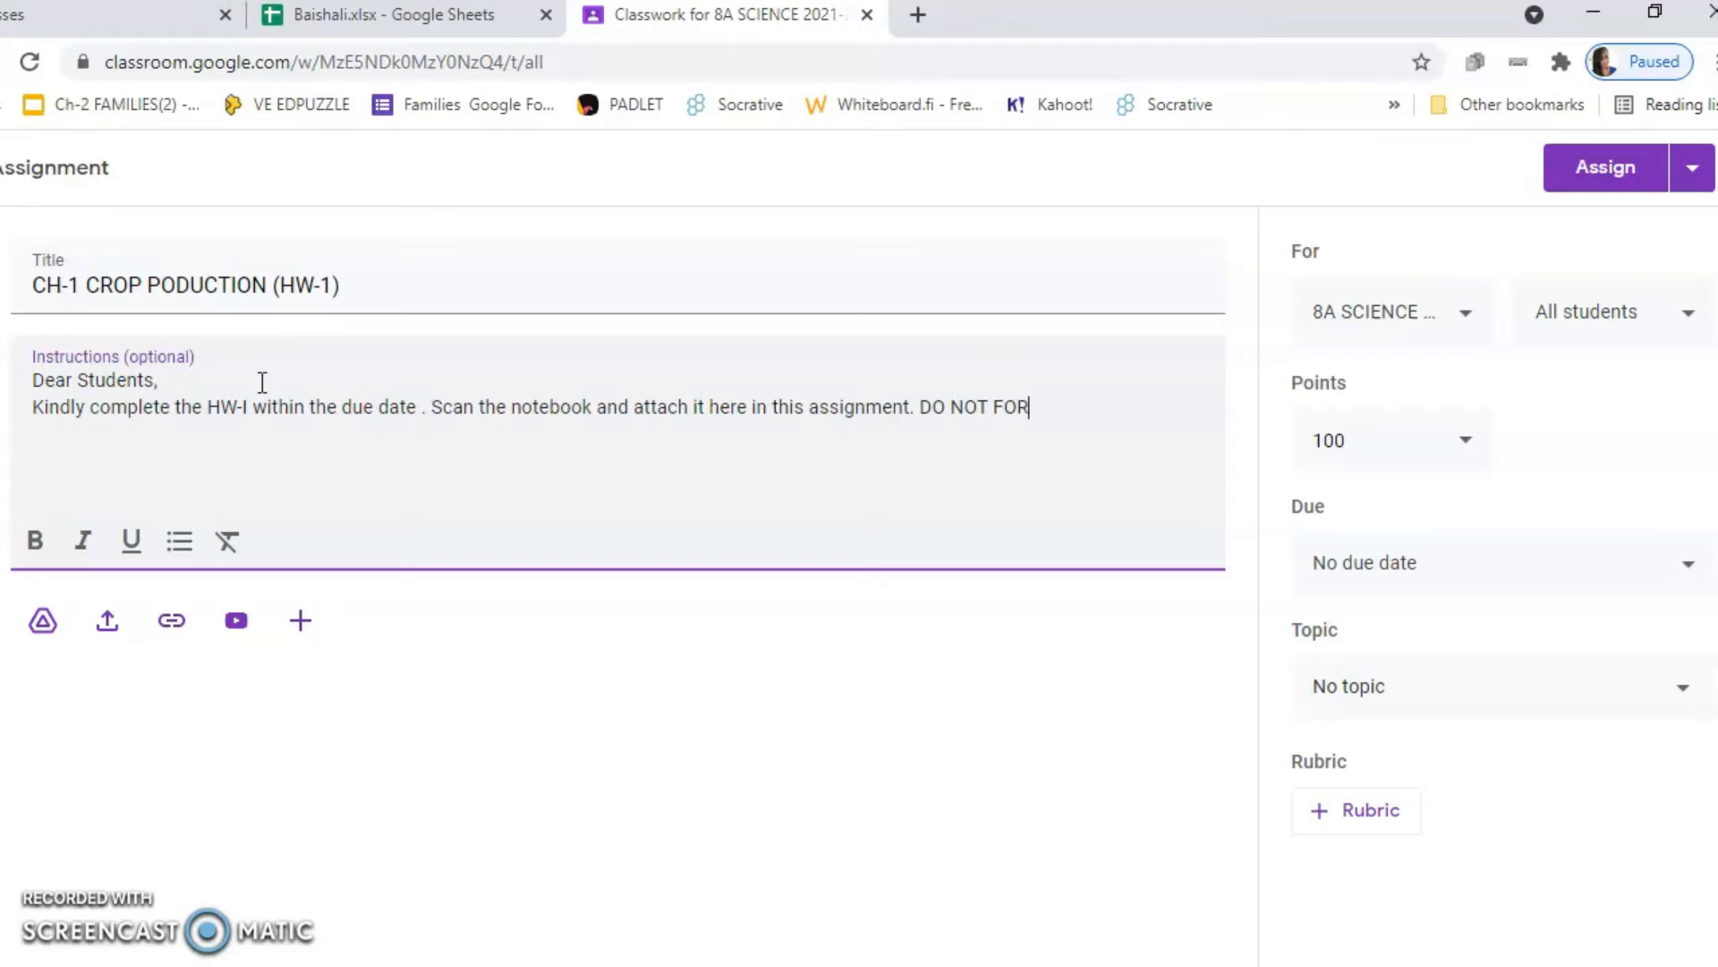
type("GET TO TU")
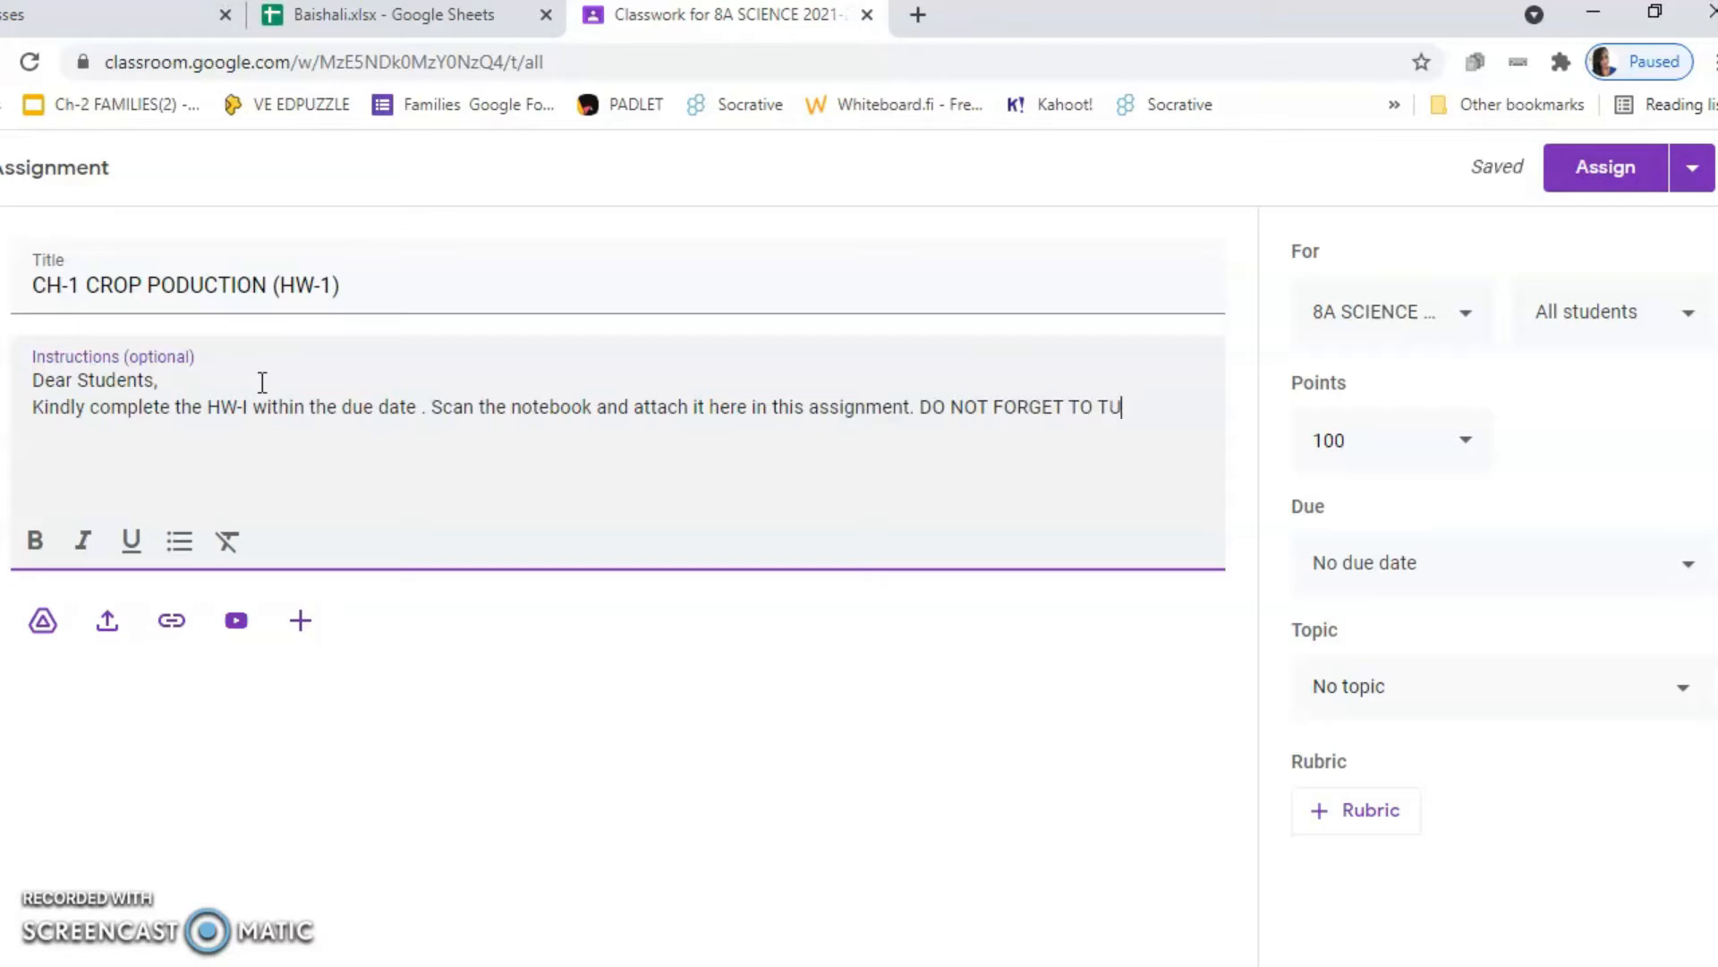
type("RN IN THE ASSIGNMENT.")
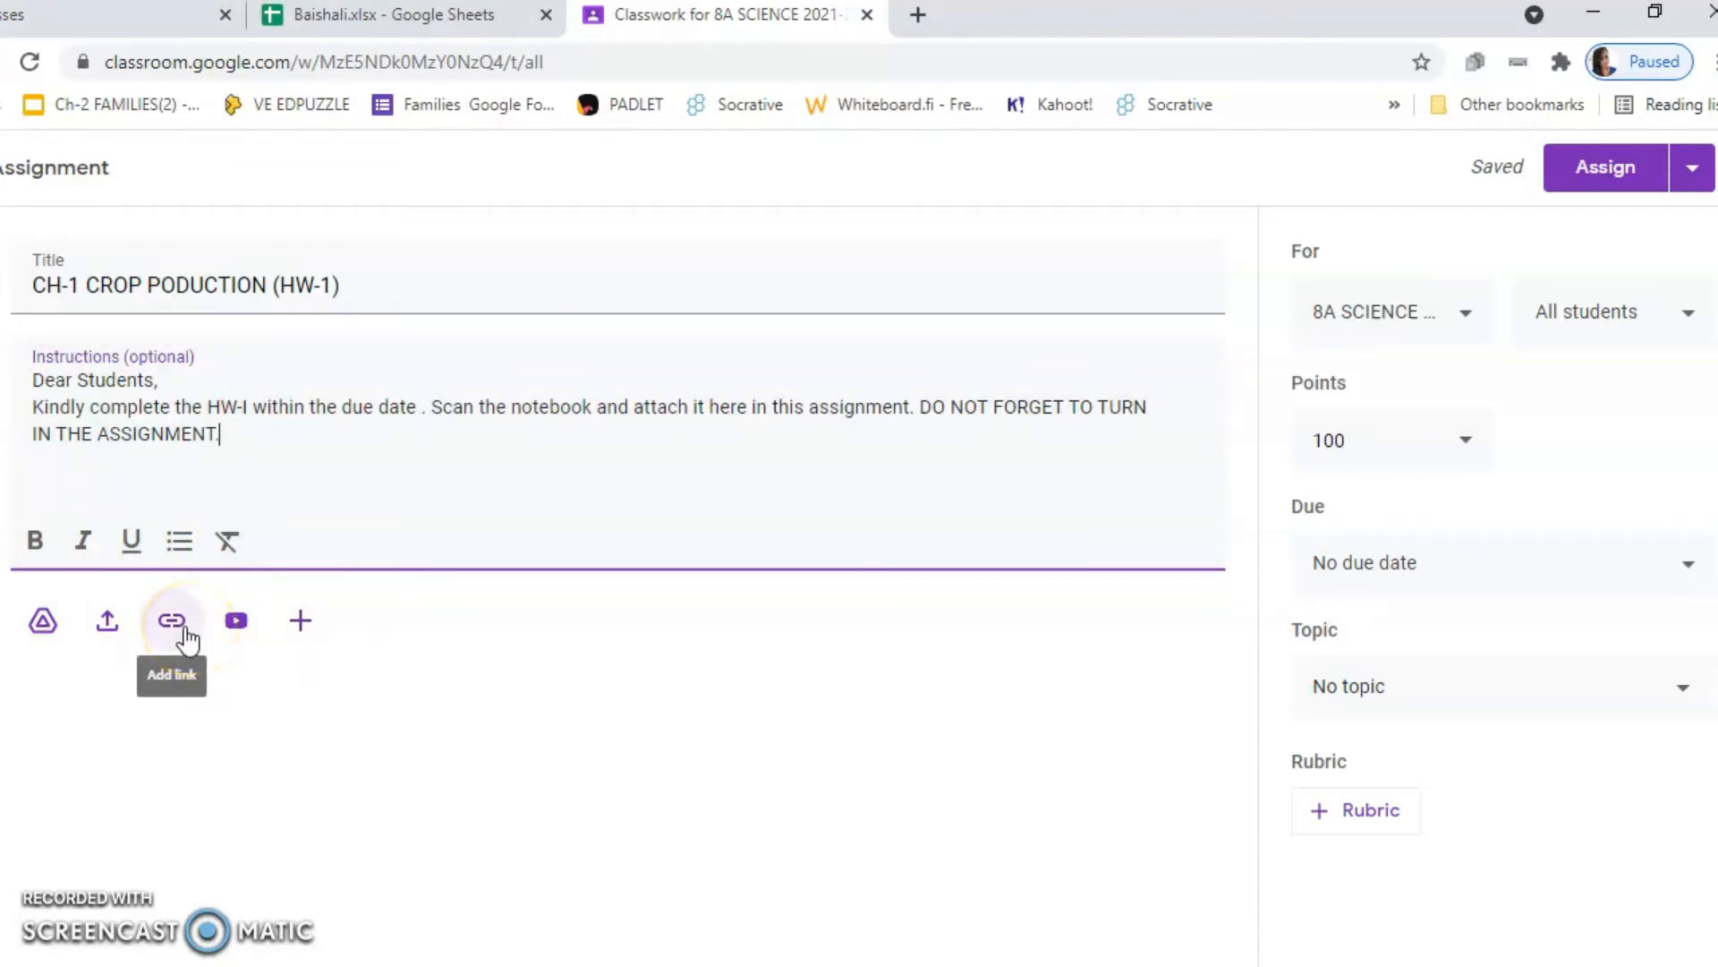
- Upload "Science class 8 Homework-3" from the computer's Downloads folder and attach it to the assignment
left_click(41, 629)
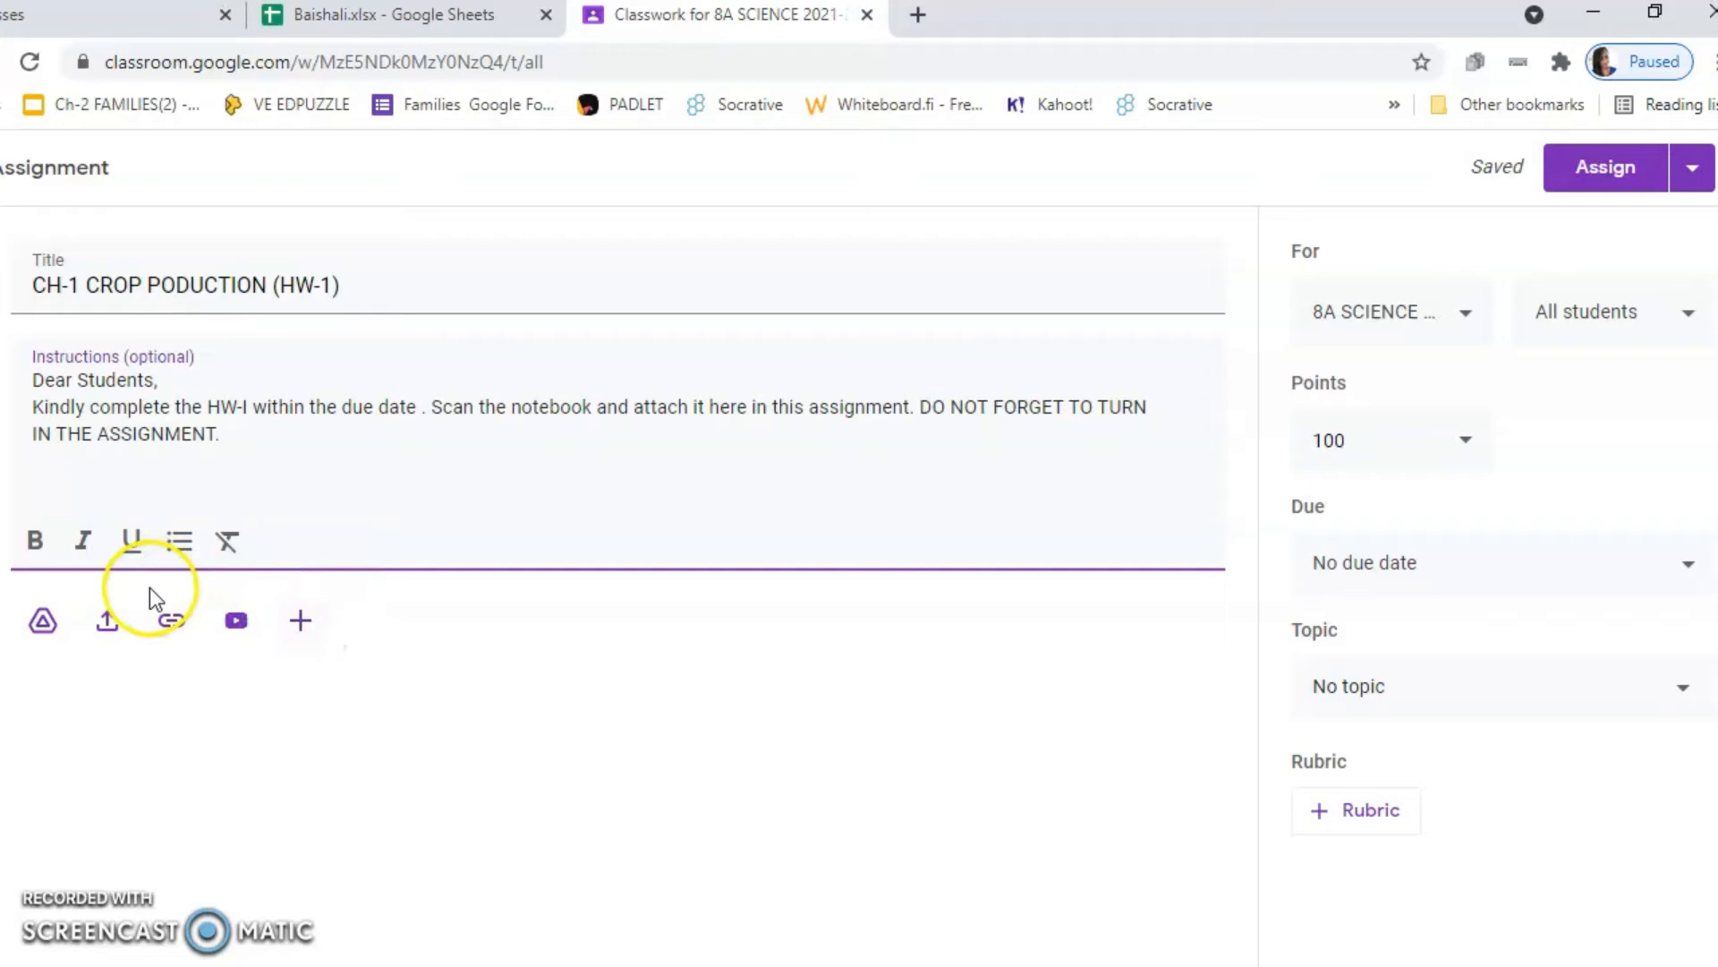
left_click(107, 624)
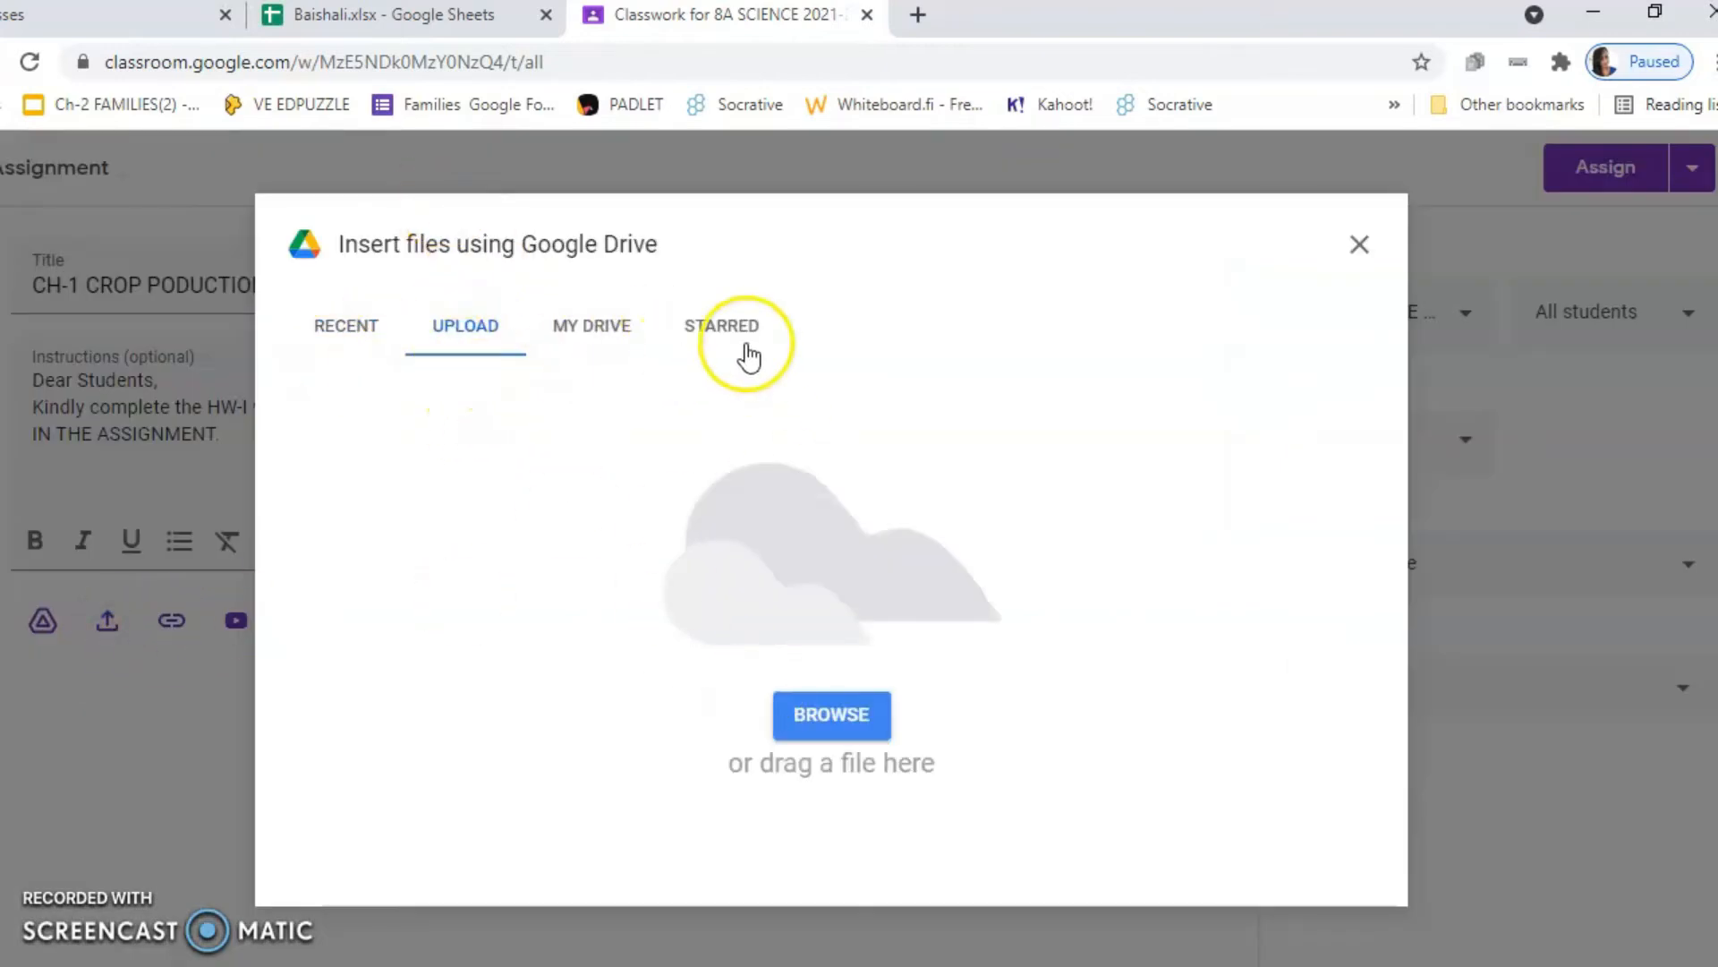
left_click(825, 721)
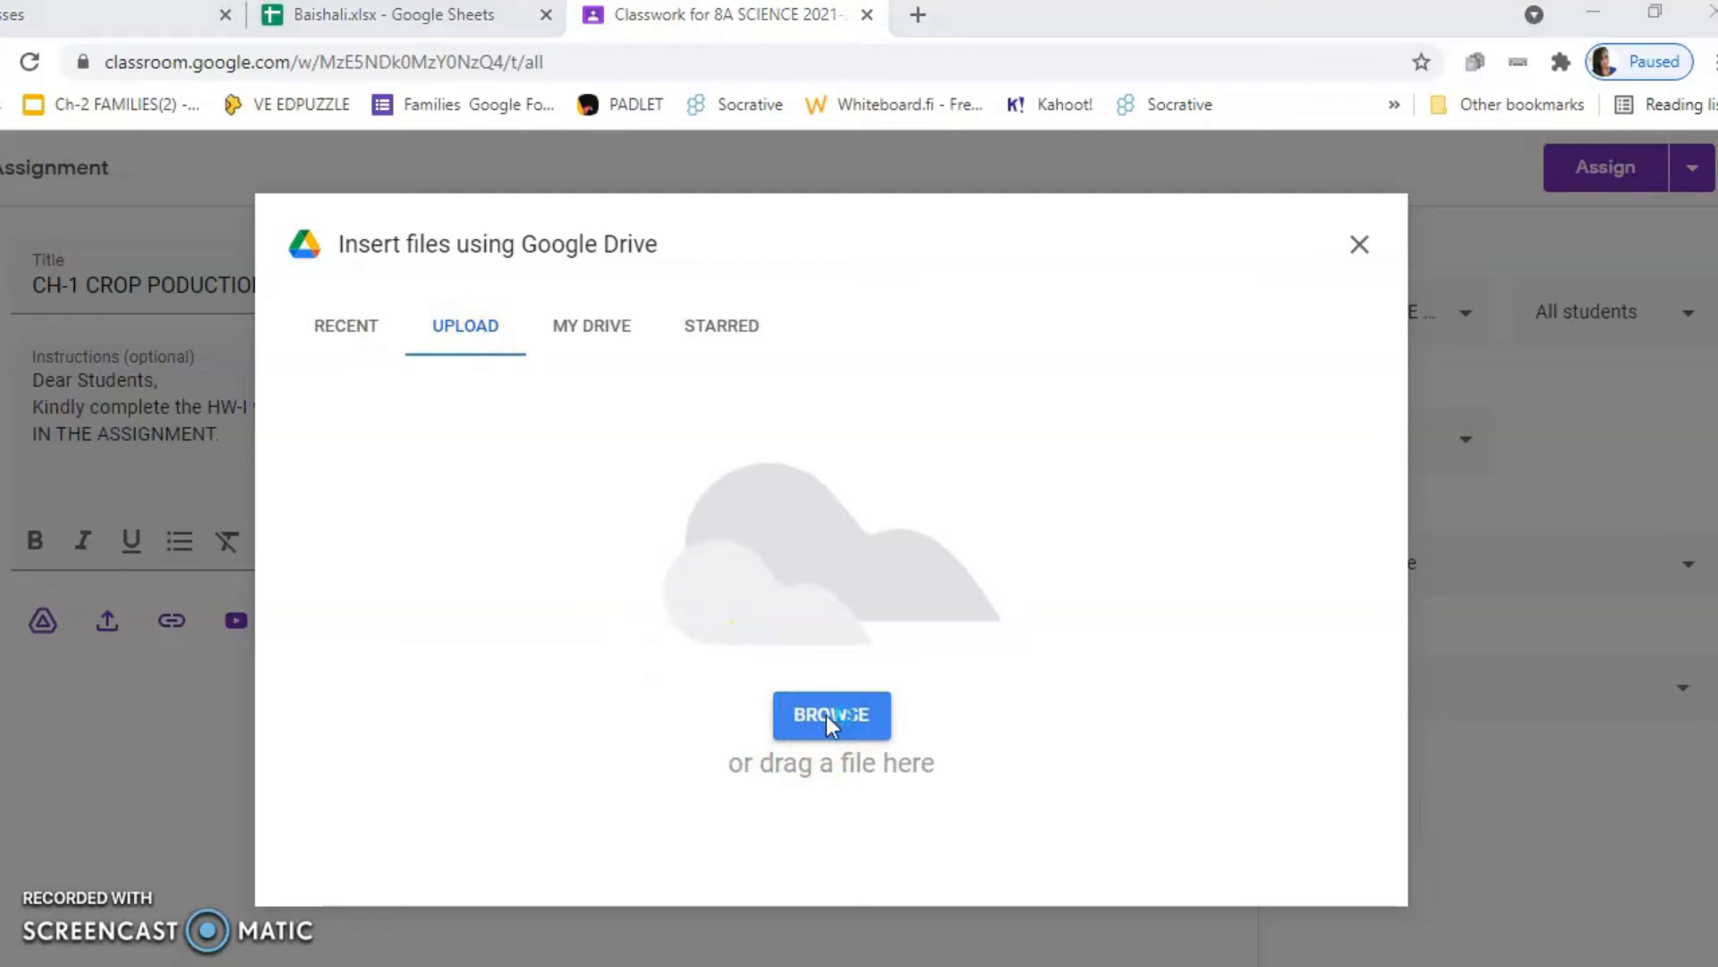
scroll(115, 337, "down", 5)
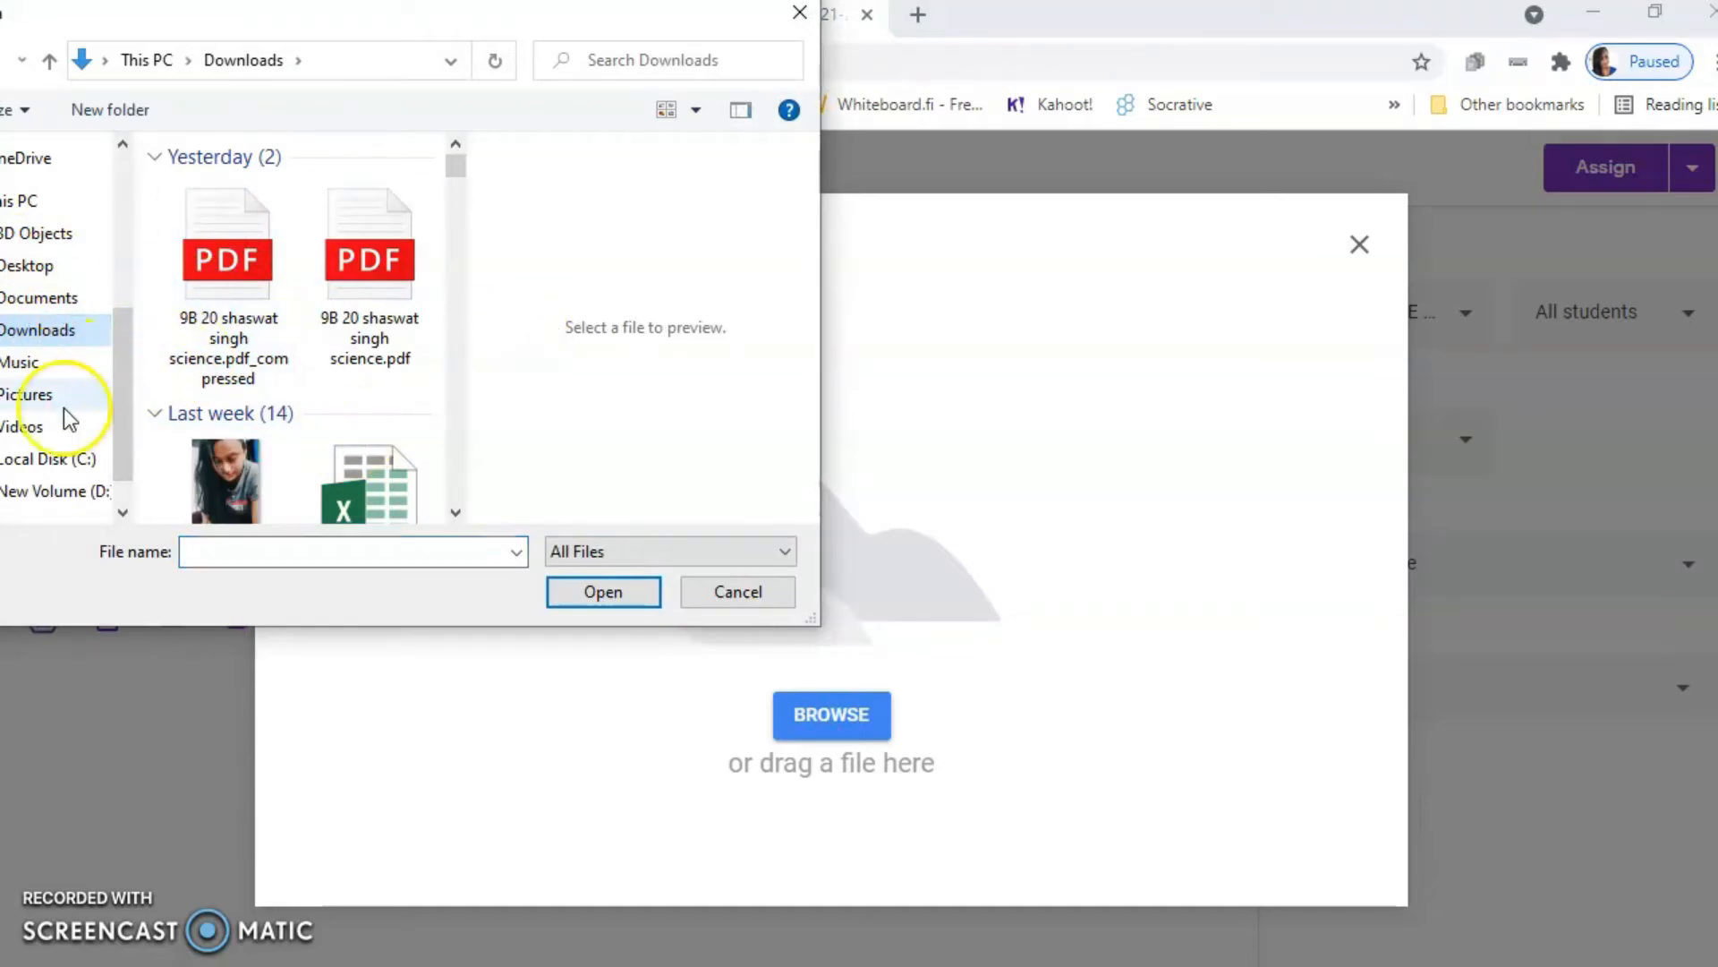
scroll(36, 402, "down", 1)
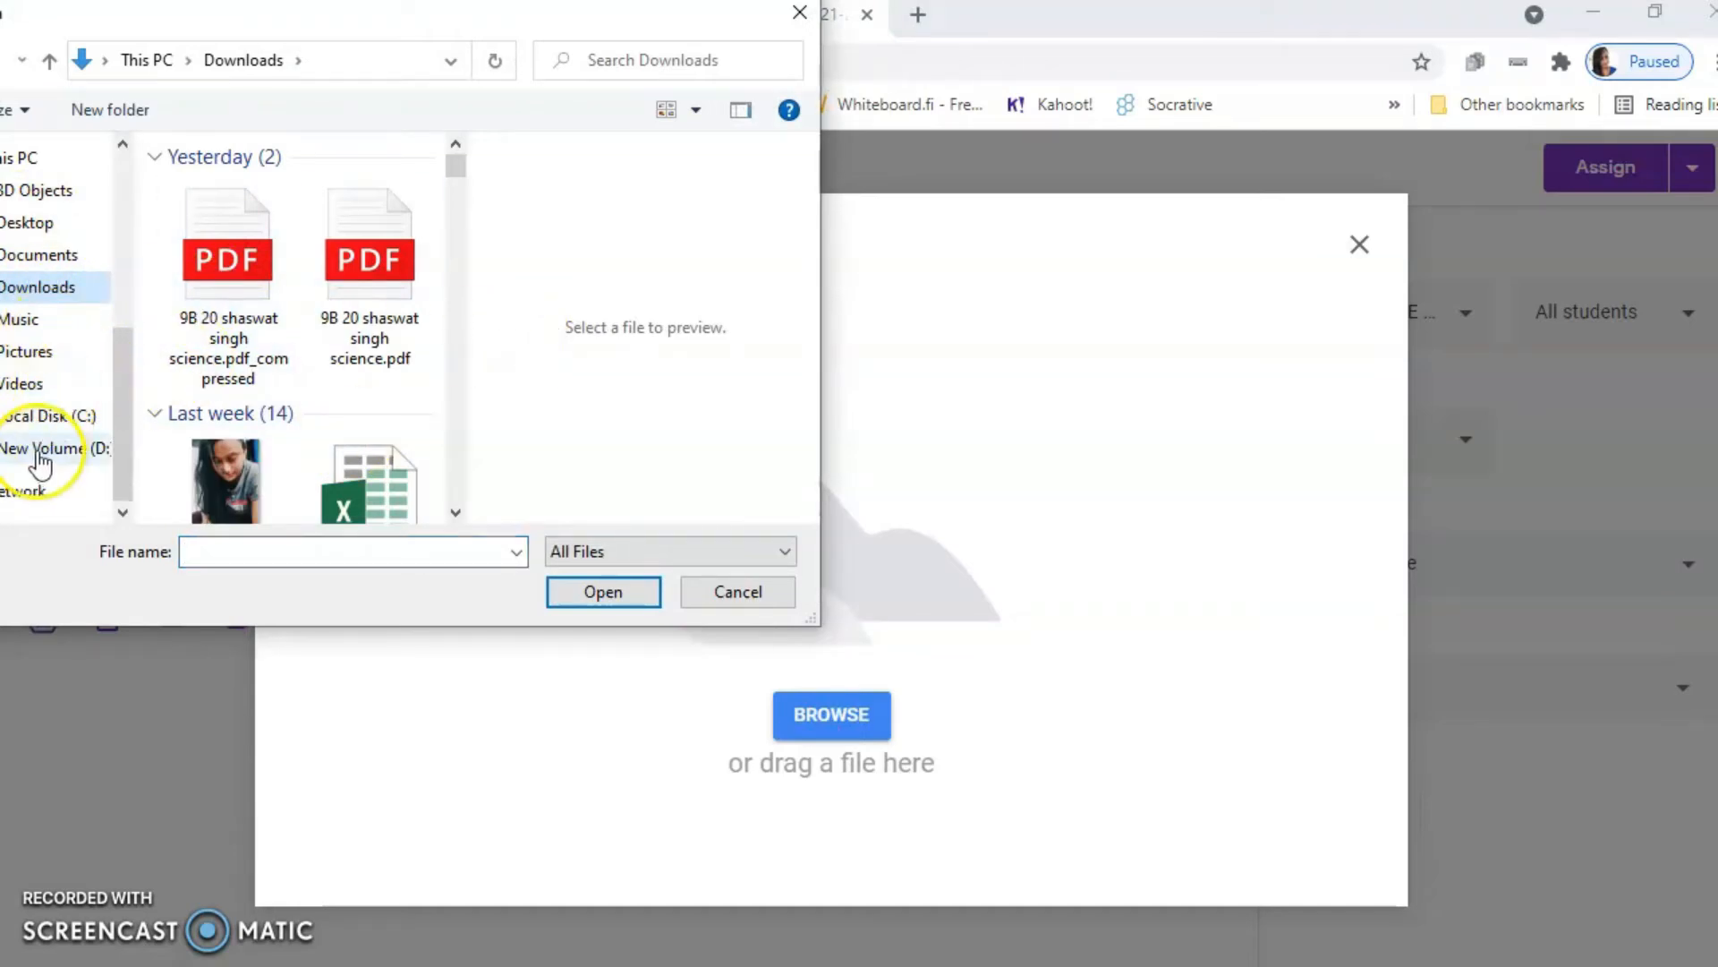
scroll(315, 373, "down", 5)
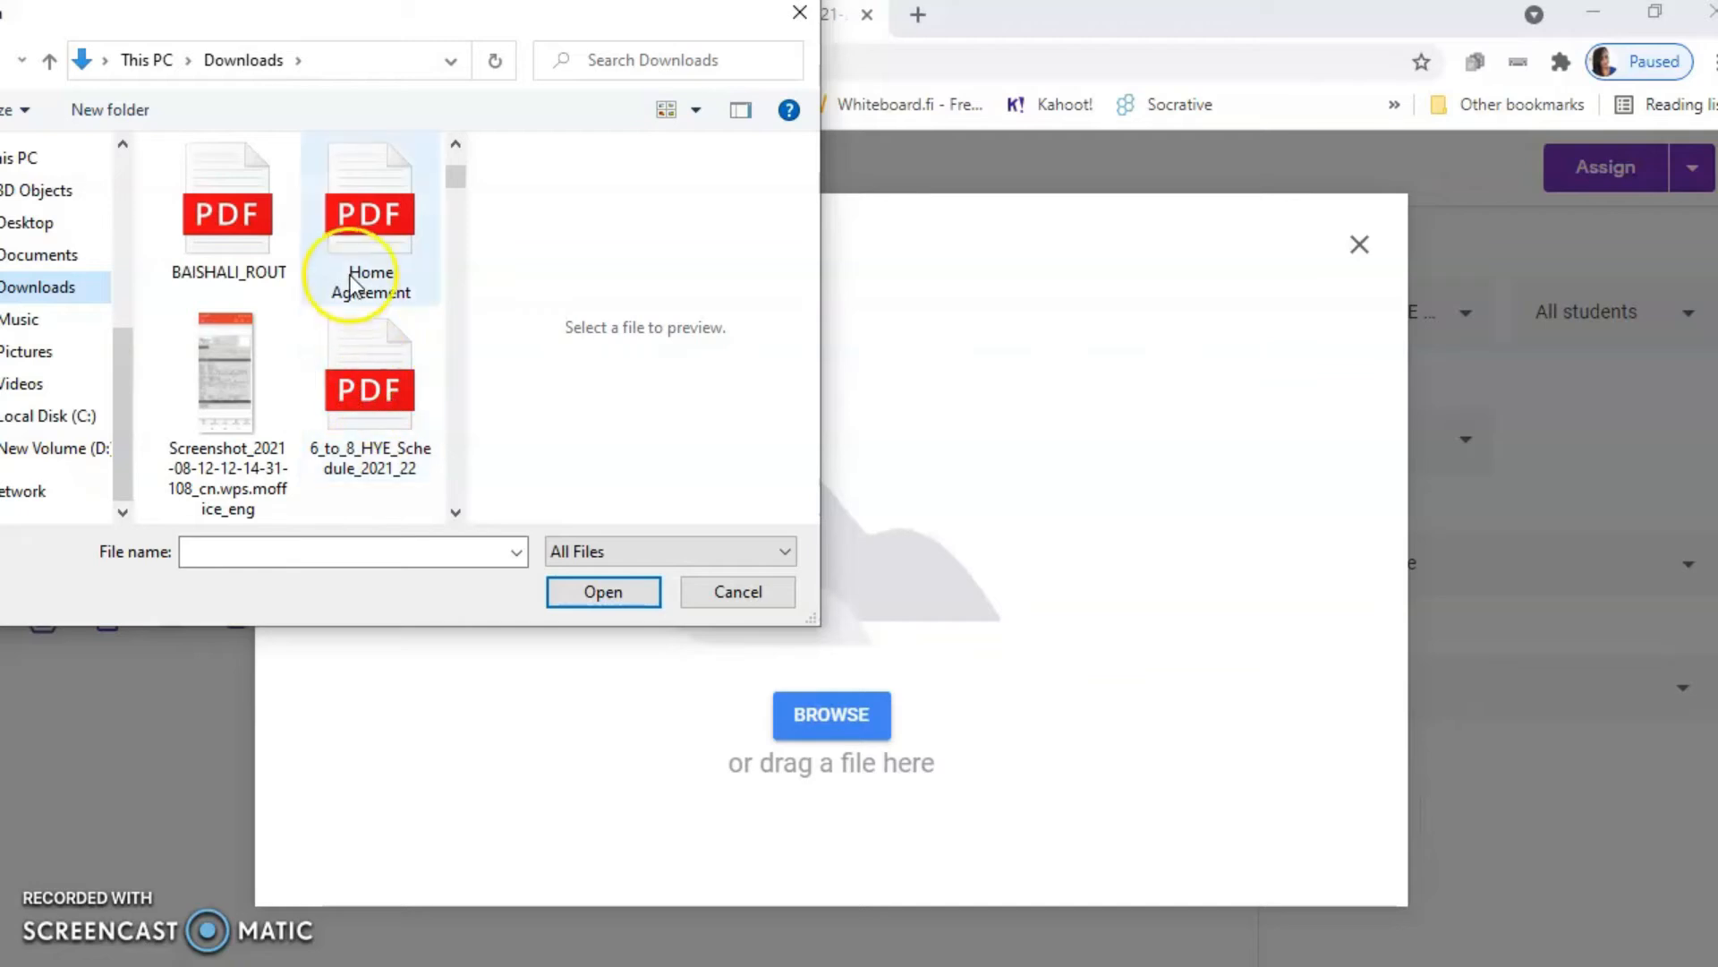
scroll(292, 319, "down", 6)
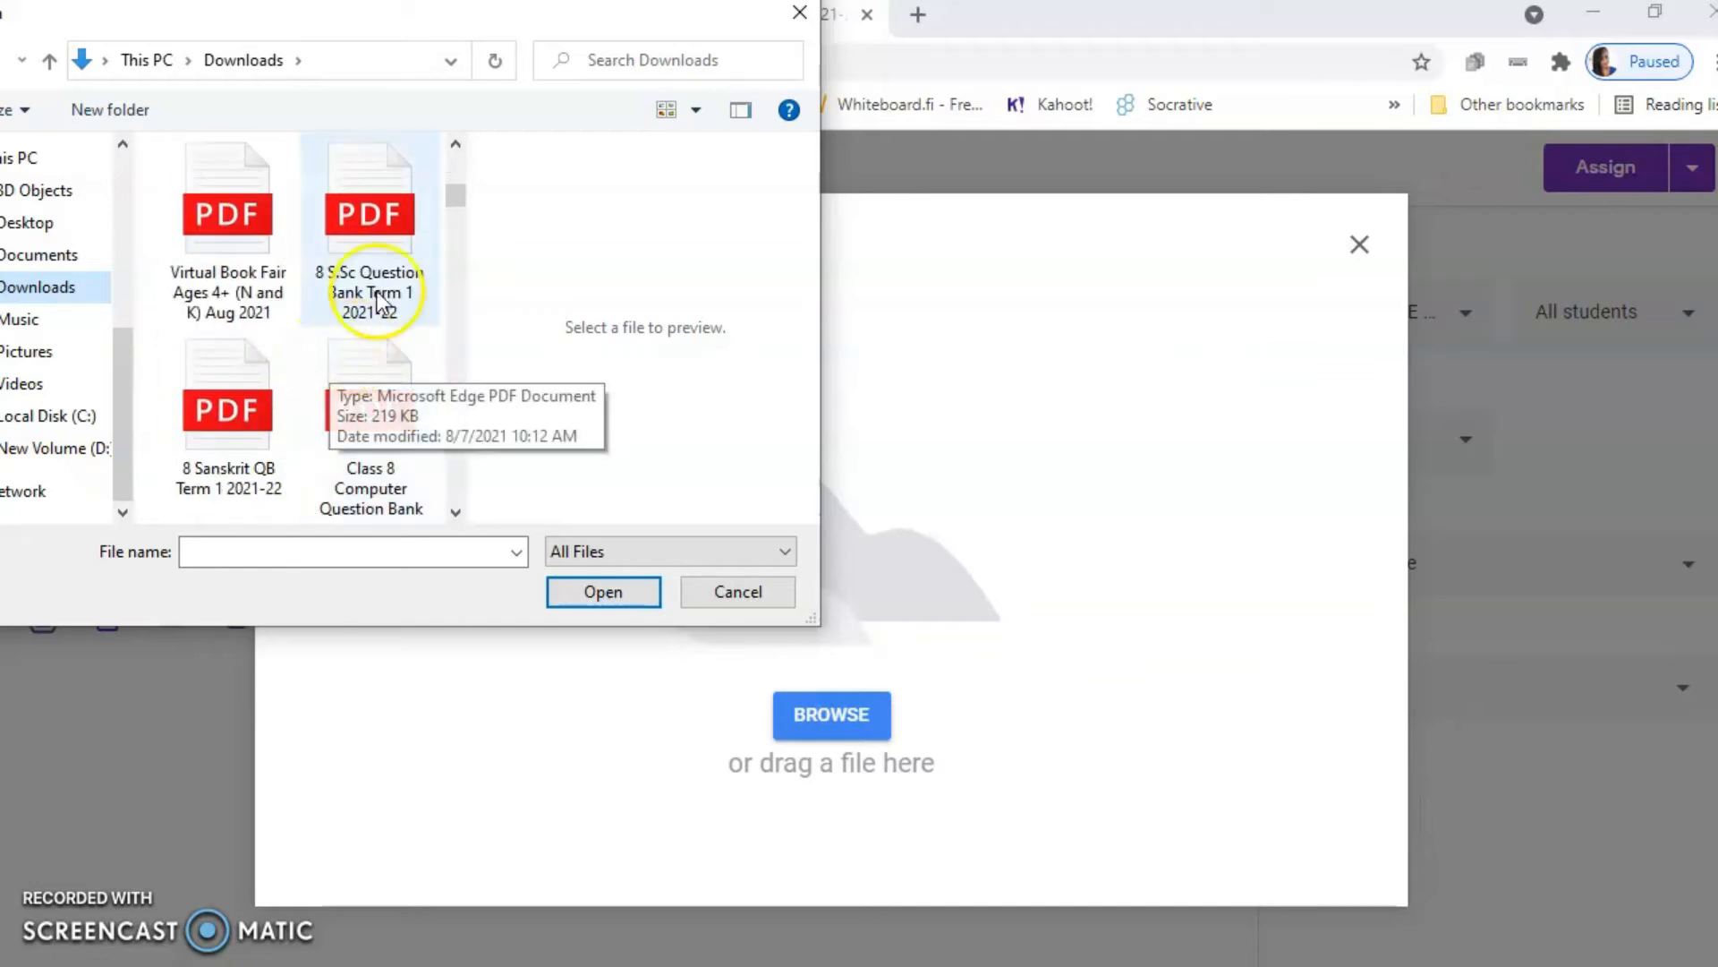
left_click(370, 261)
left_click(248, 292)
scroll(372, 420, "down", 8)
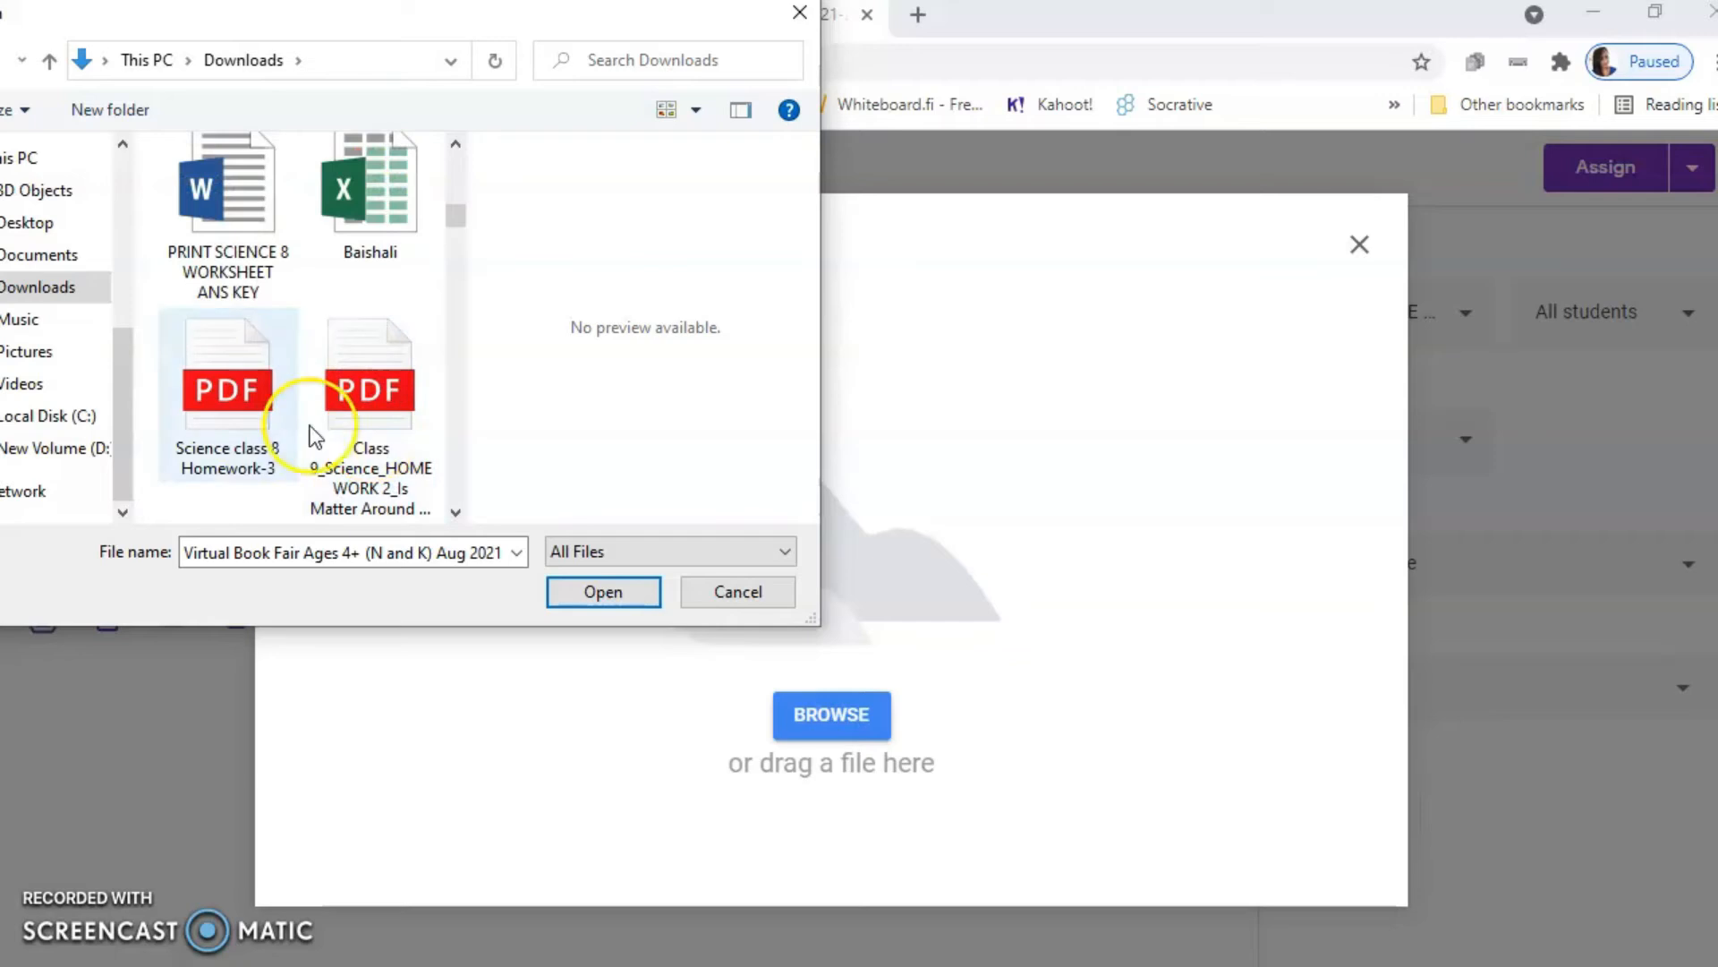
left_click(238, 410)
left_click(590, 593)
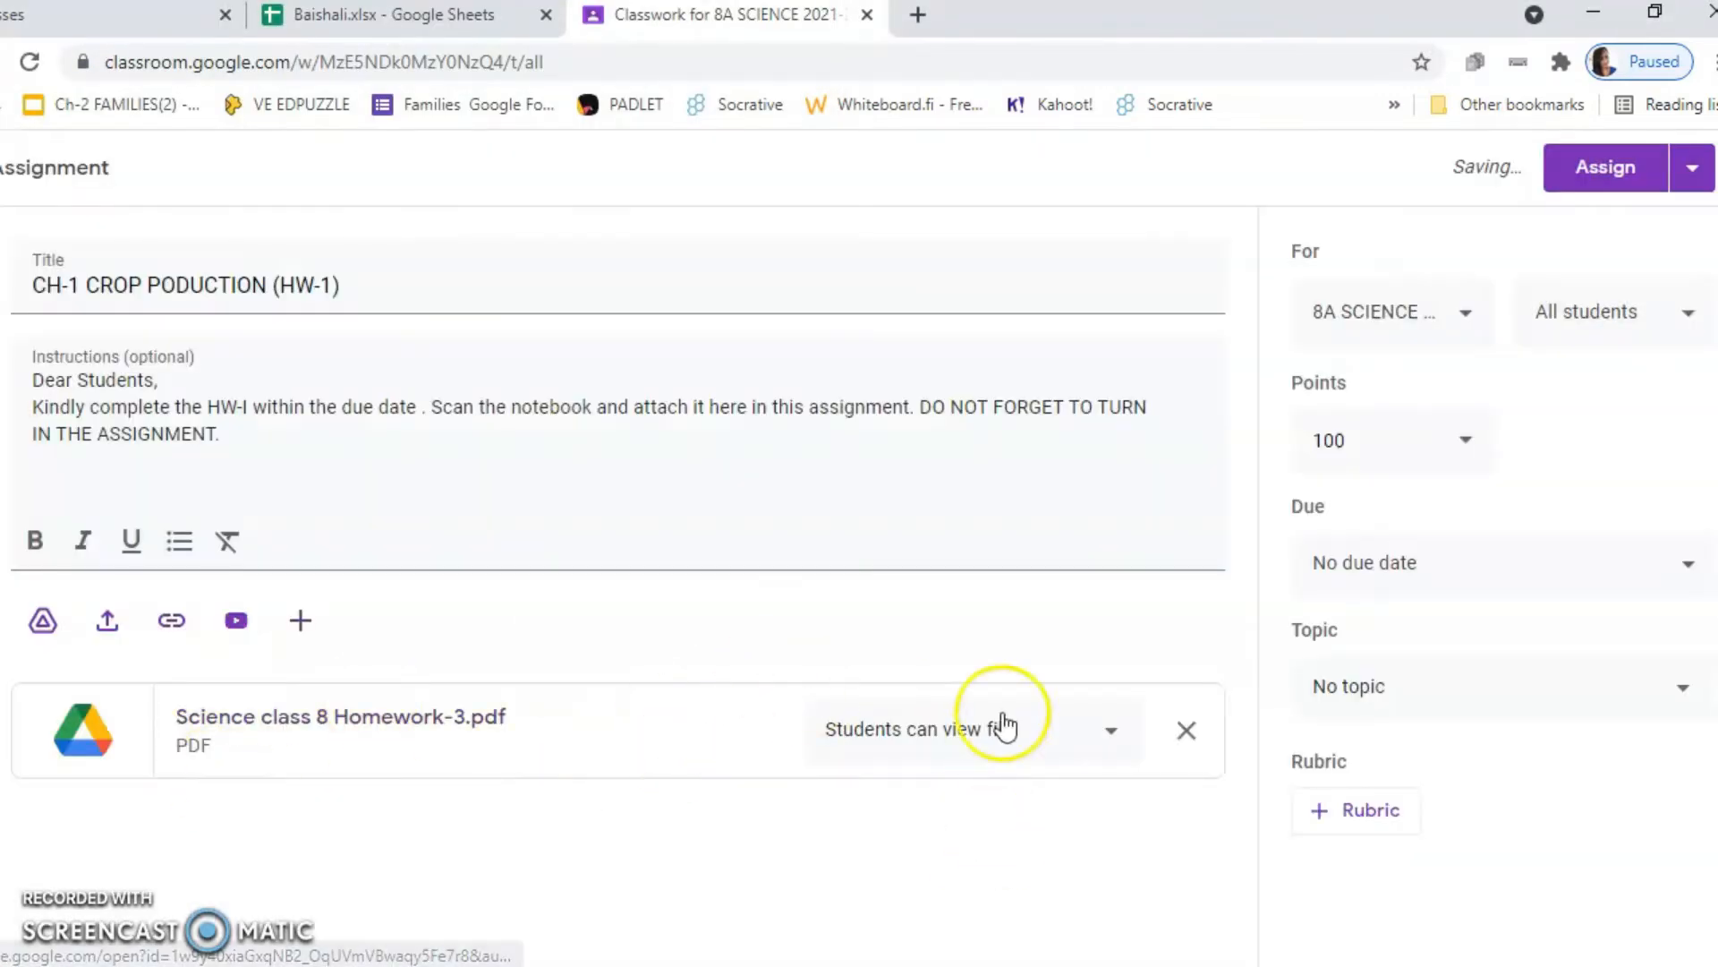
- Check the student access choices for the attached PDF and select "Students can view file"
left_click(1108, 740)
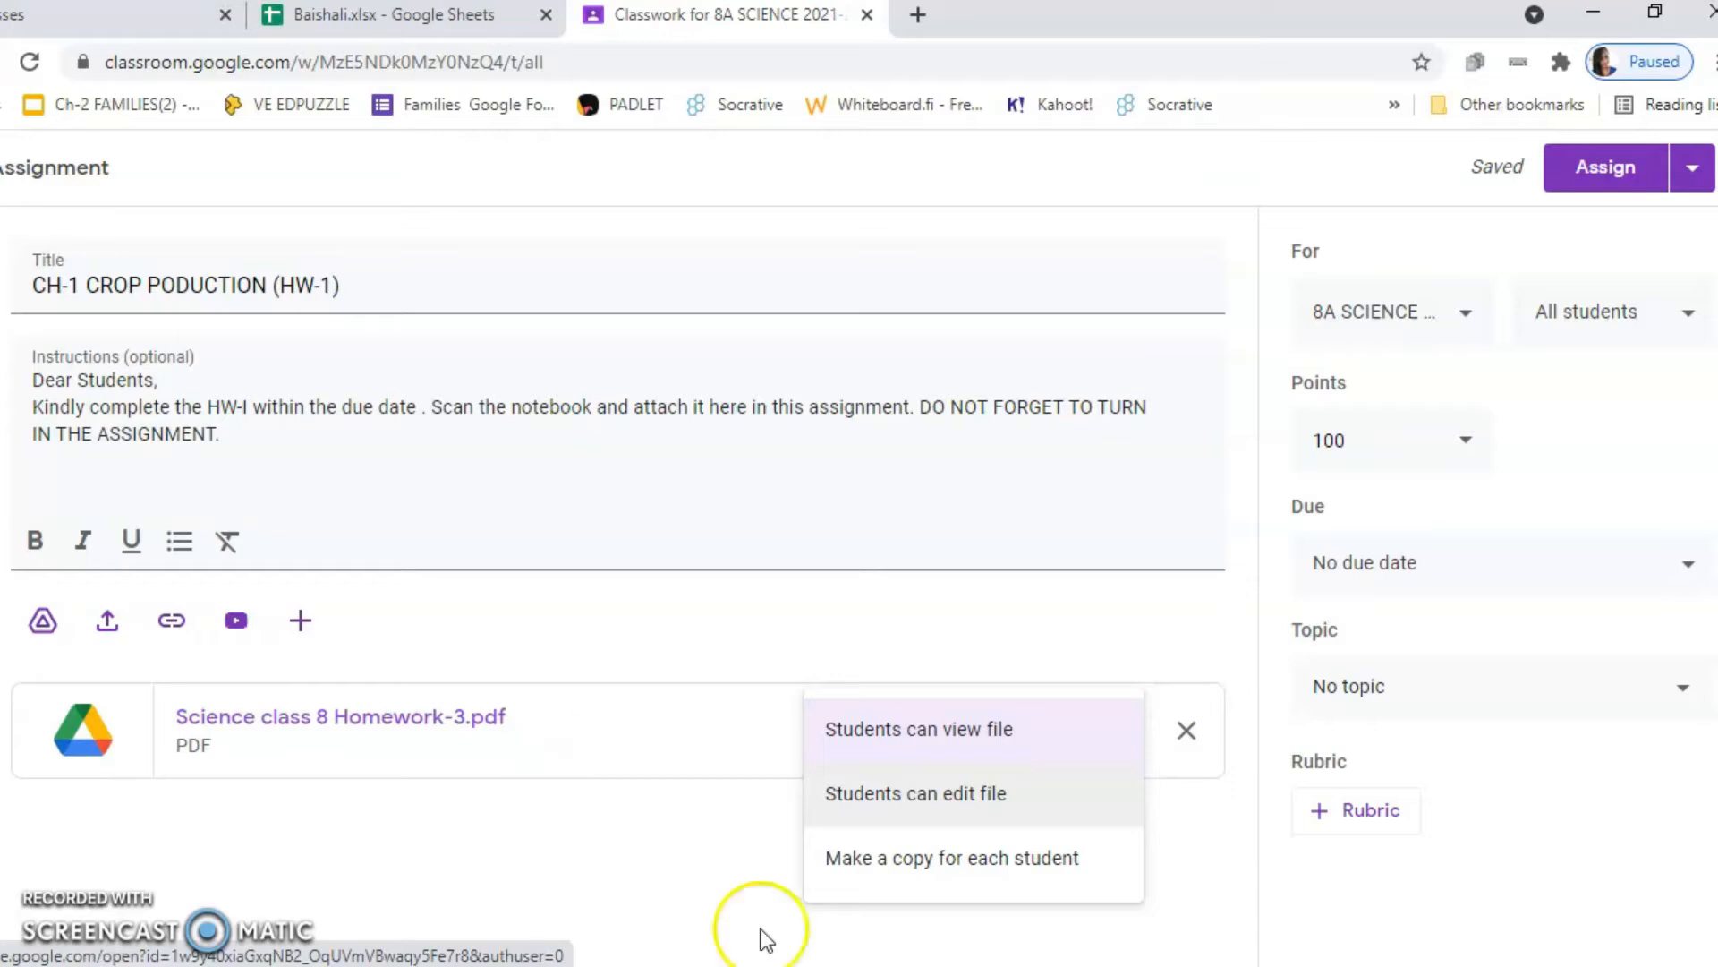
left_click(949, 791)
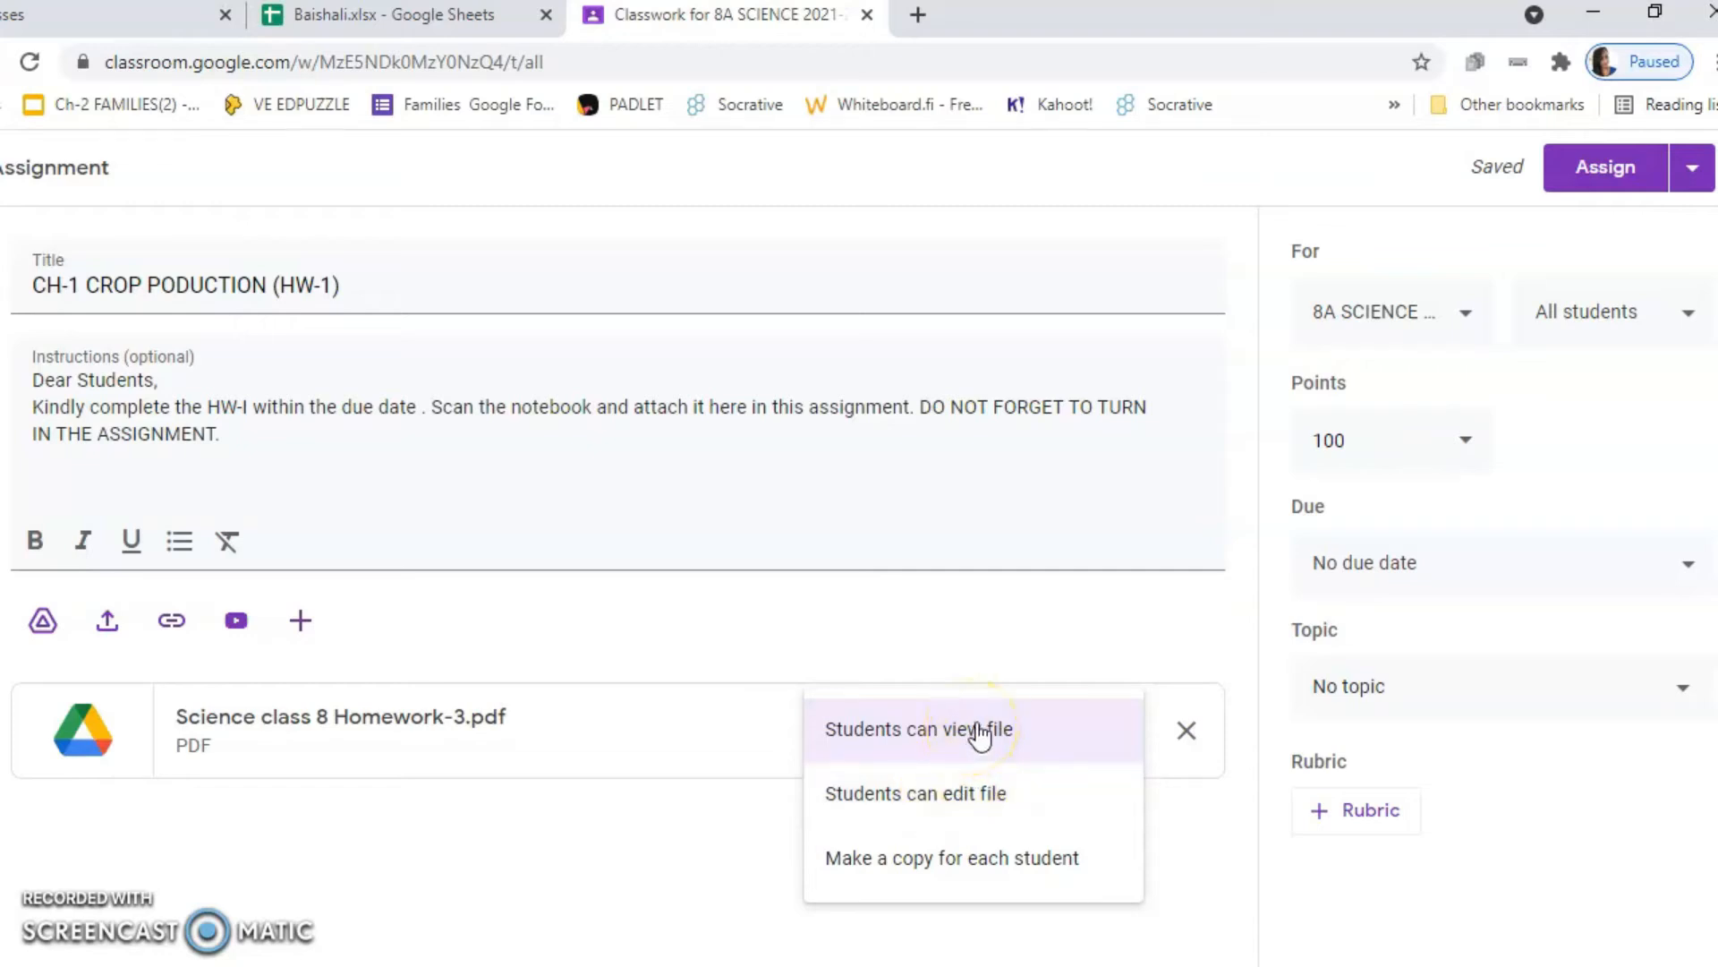
left_click(956, 739)
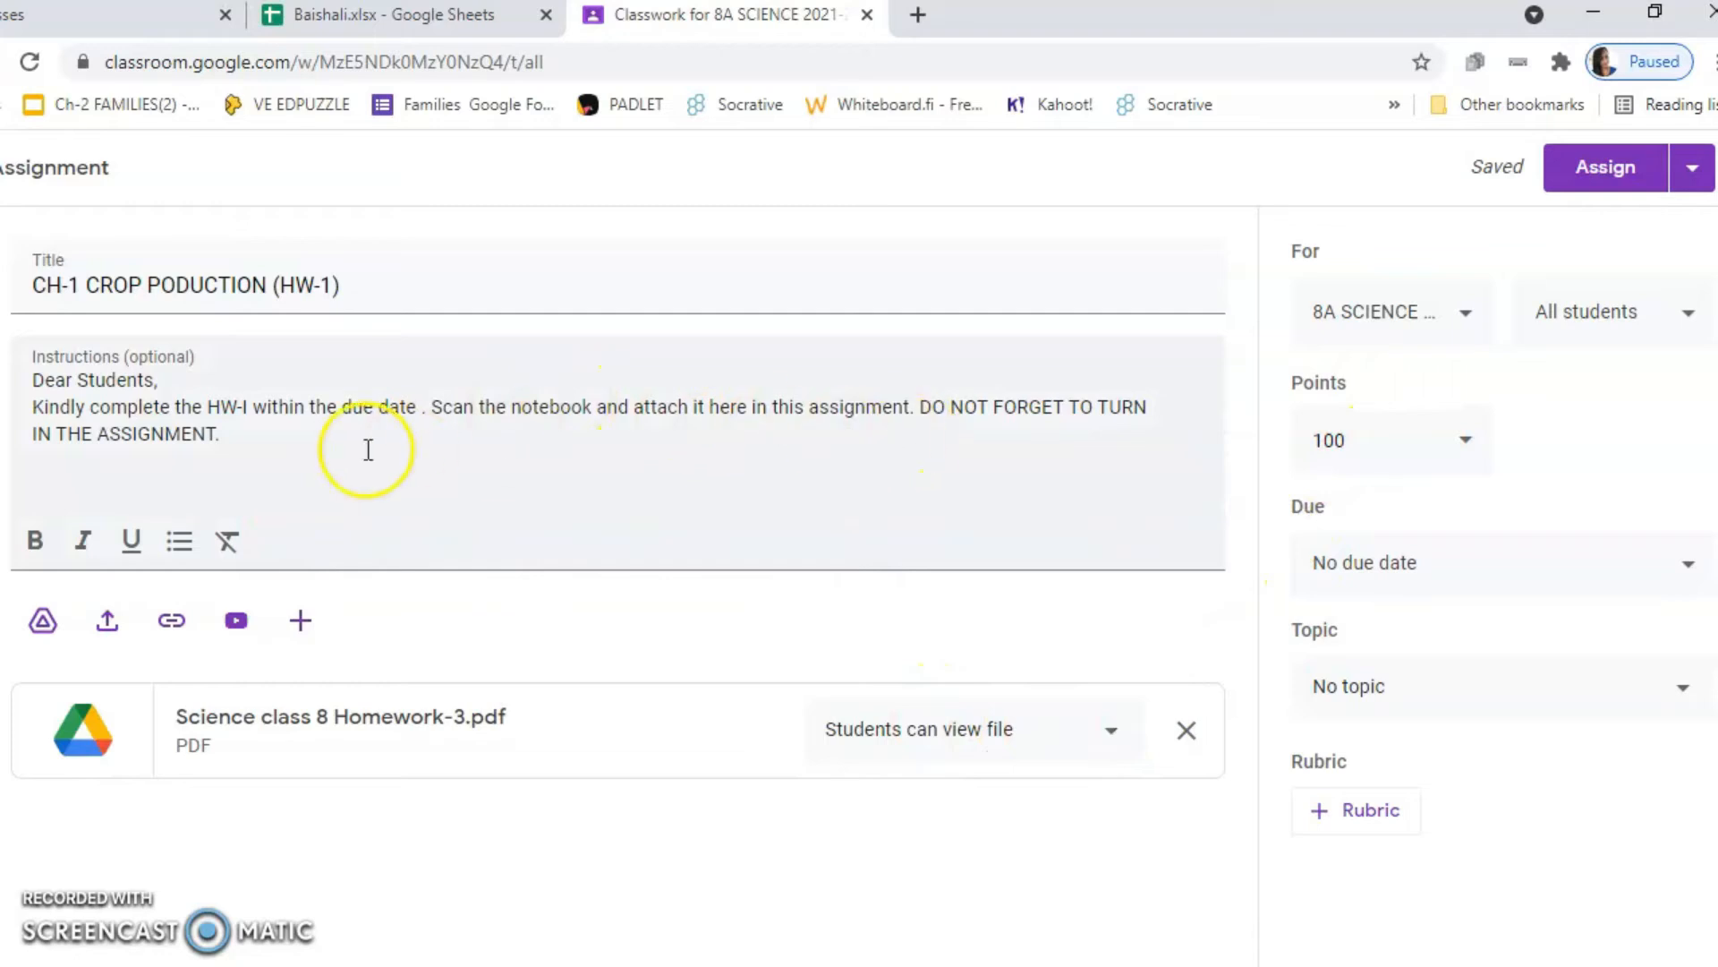
- Correct the assignment title to "CH-1 CROP PRODUCTION (HW-1)" and make the assignment Ungraded
left_click(164, 296)
type("R")
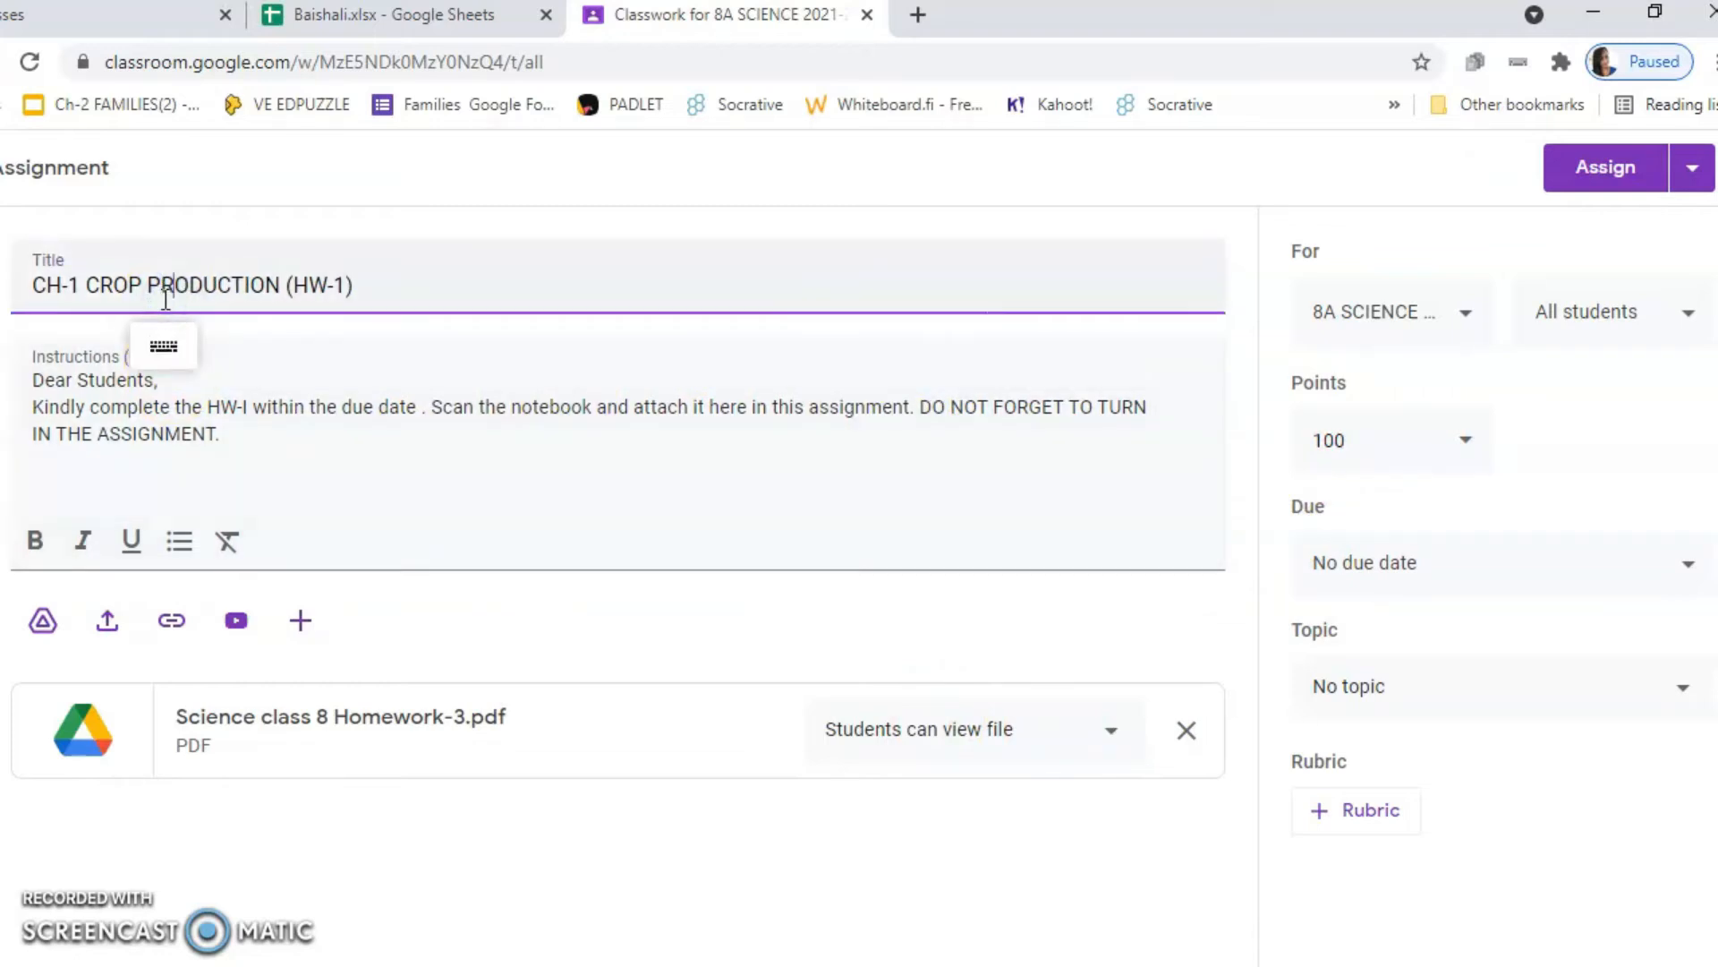
left_click(1466, 447)
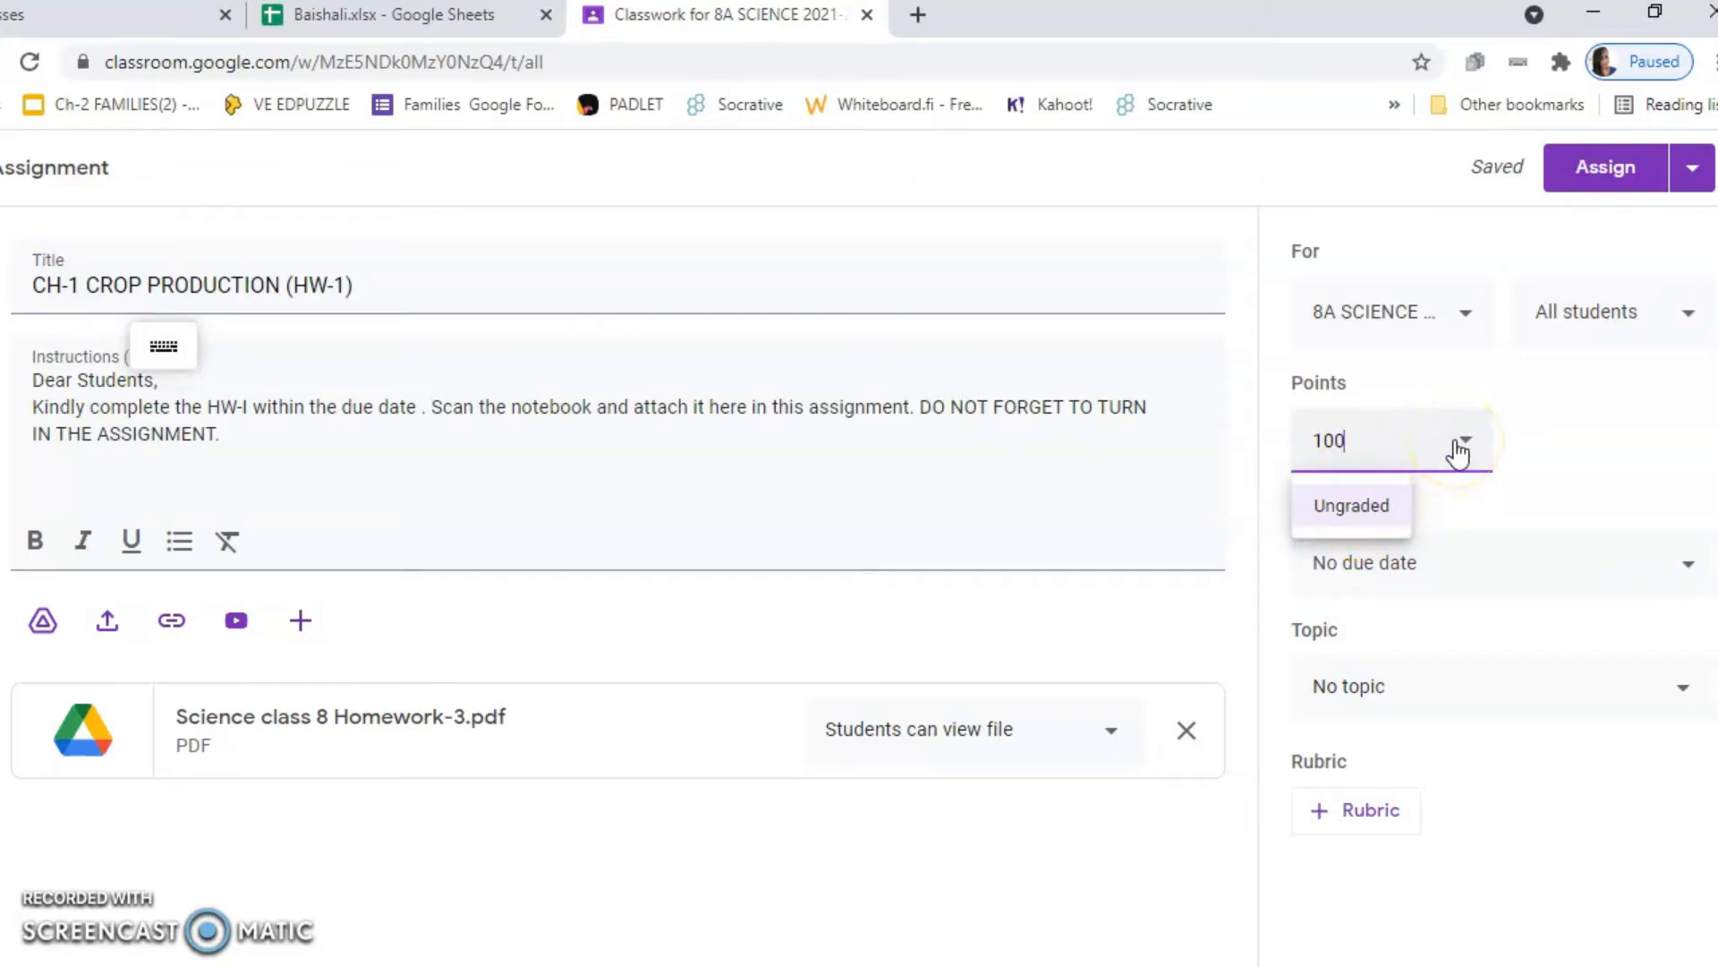
left_click(1362, 512)
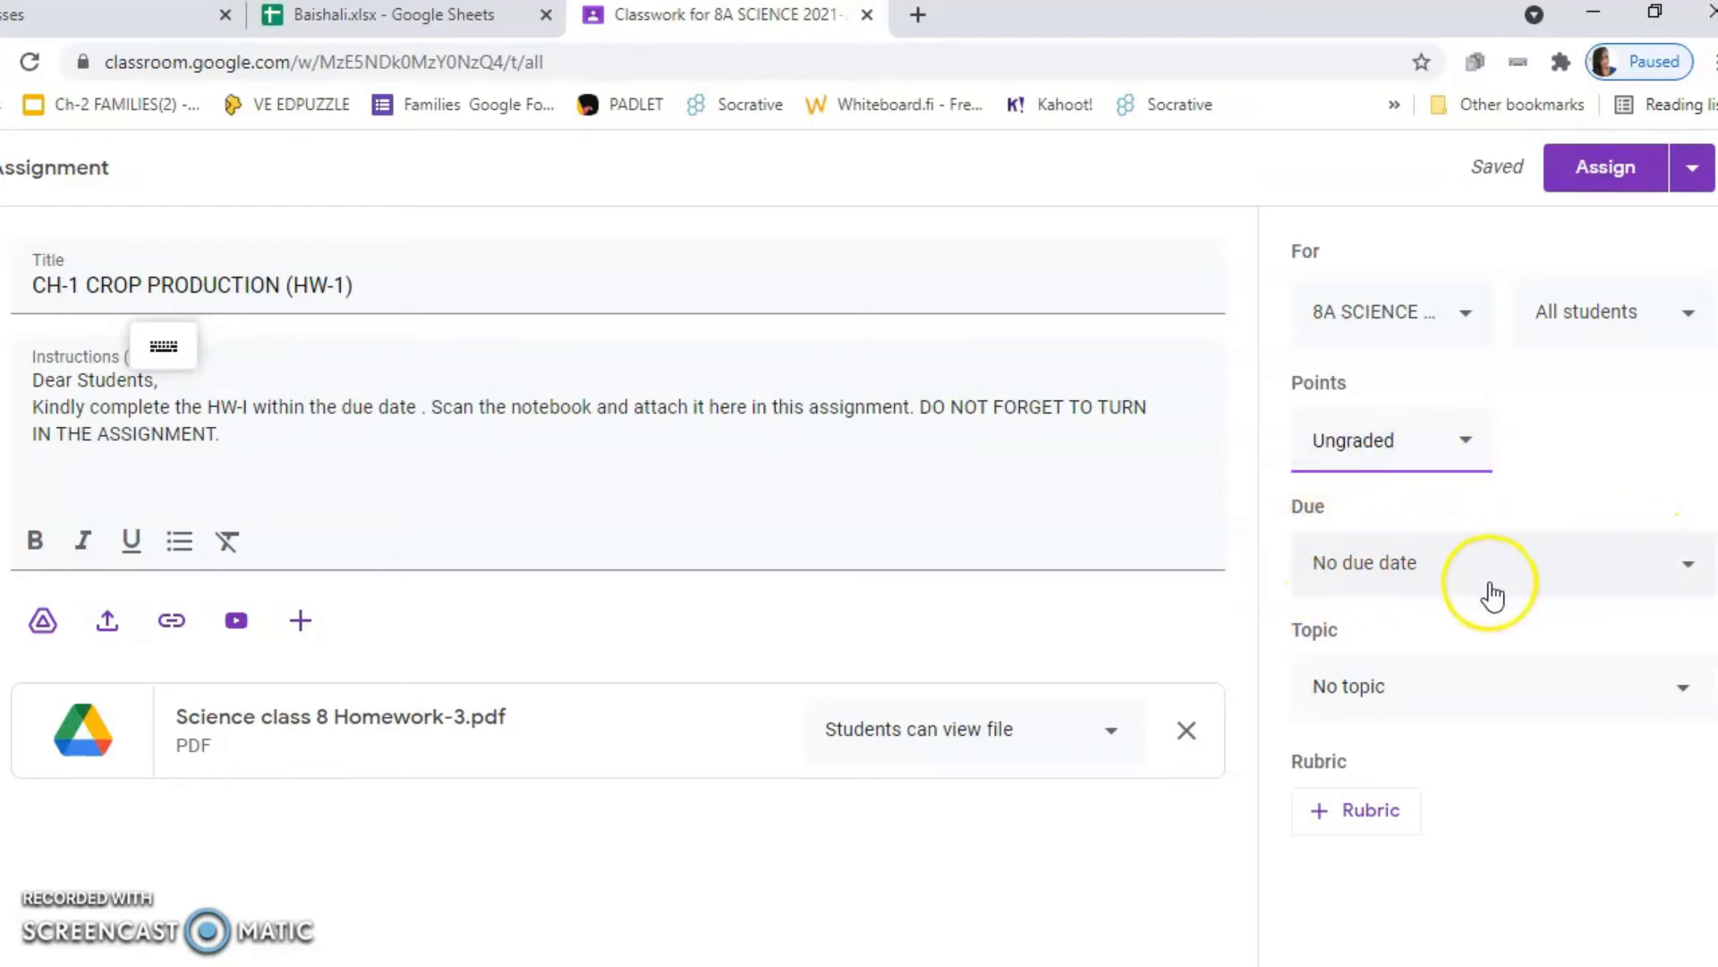
- Set the assignment's due date to Aug 21, 2021 with a due time of 11:59 PM
left_click(1695, 564)
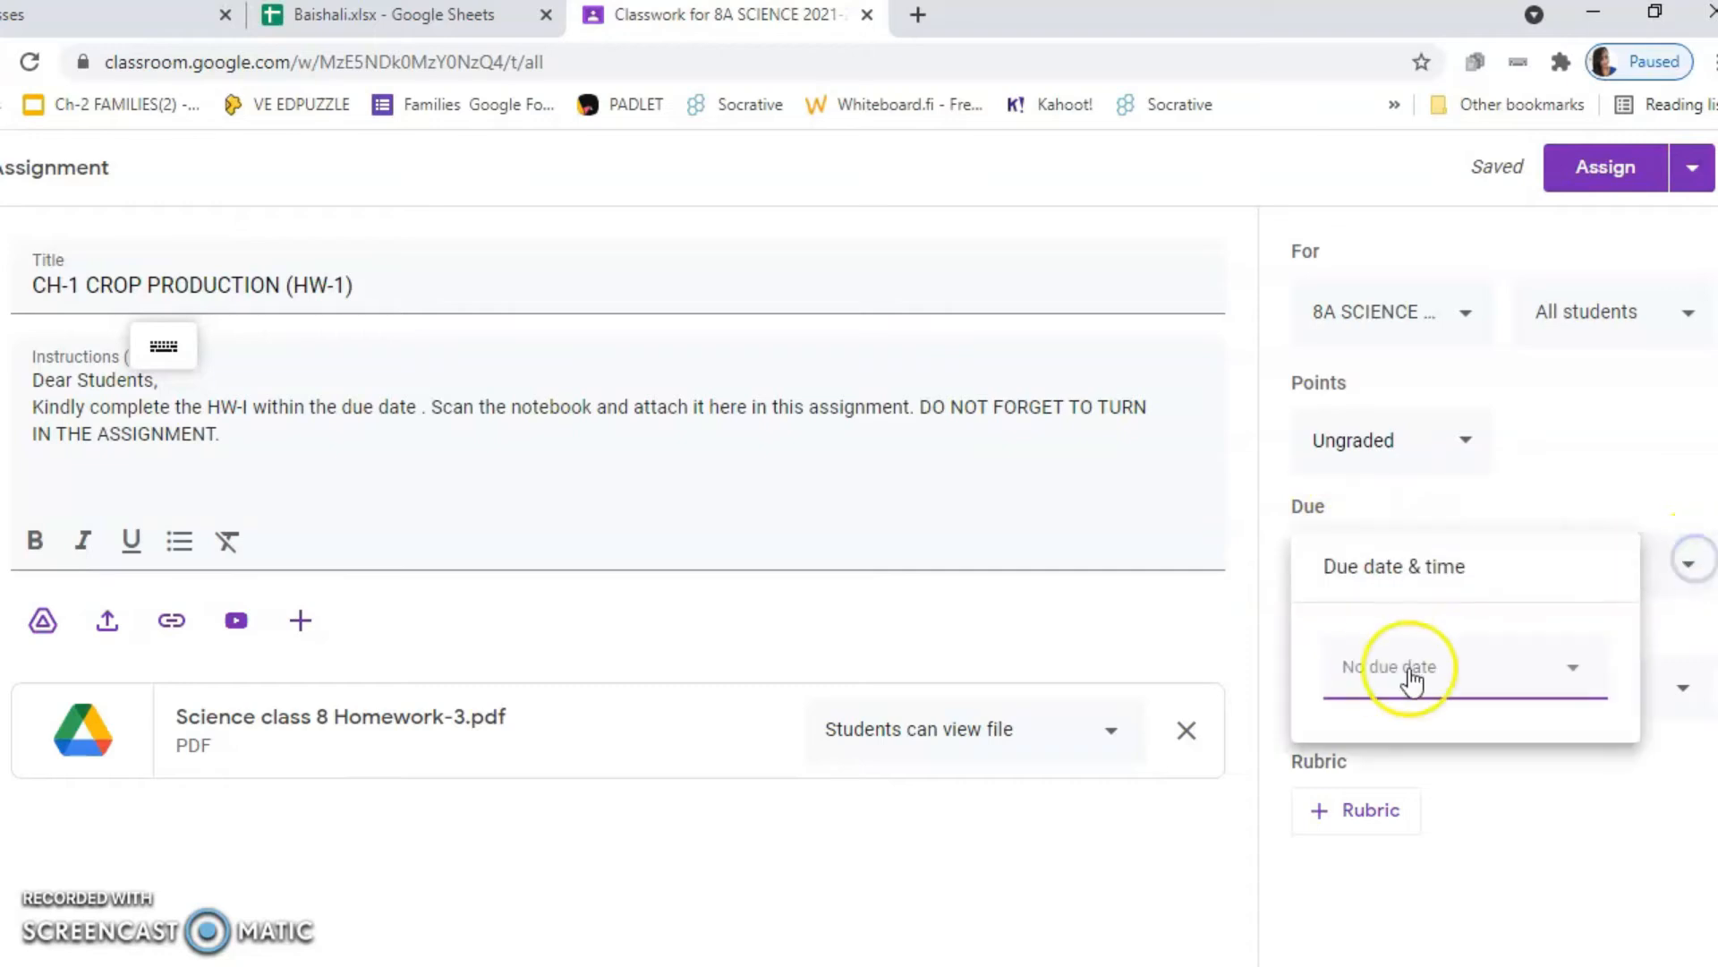
left_click(1568, 666)
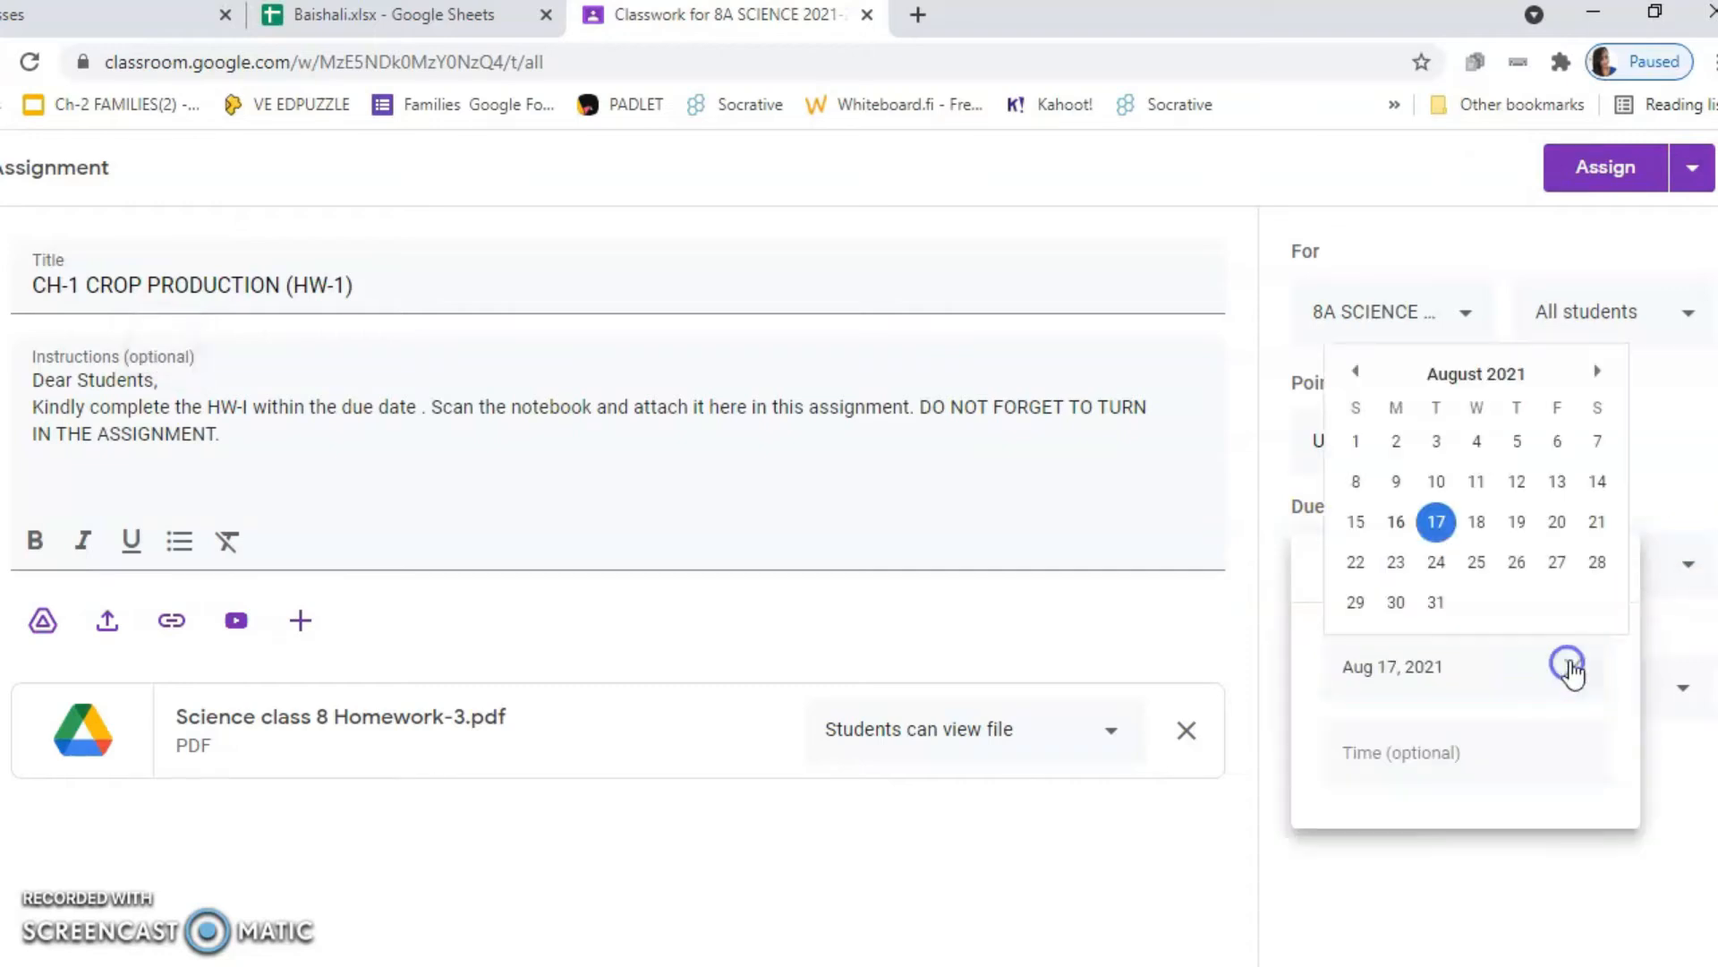
left_click(1601, 527)
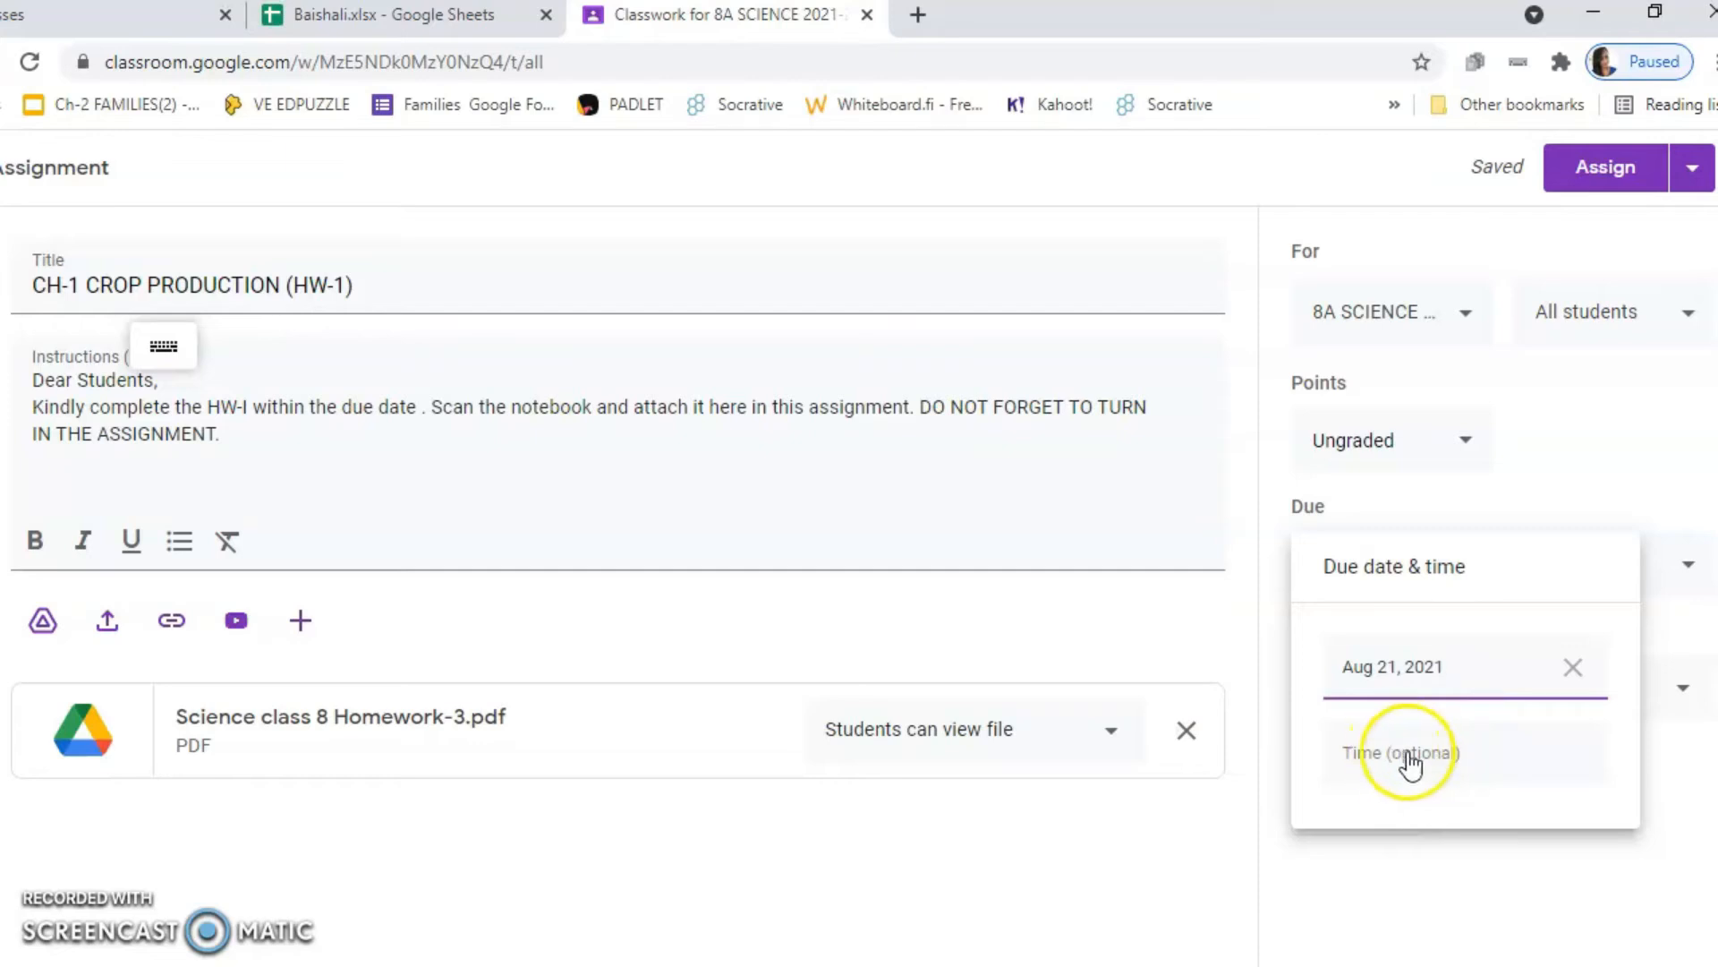
left_click(1406, 752)
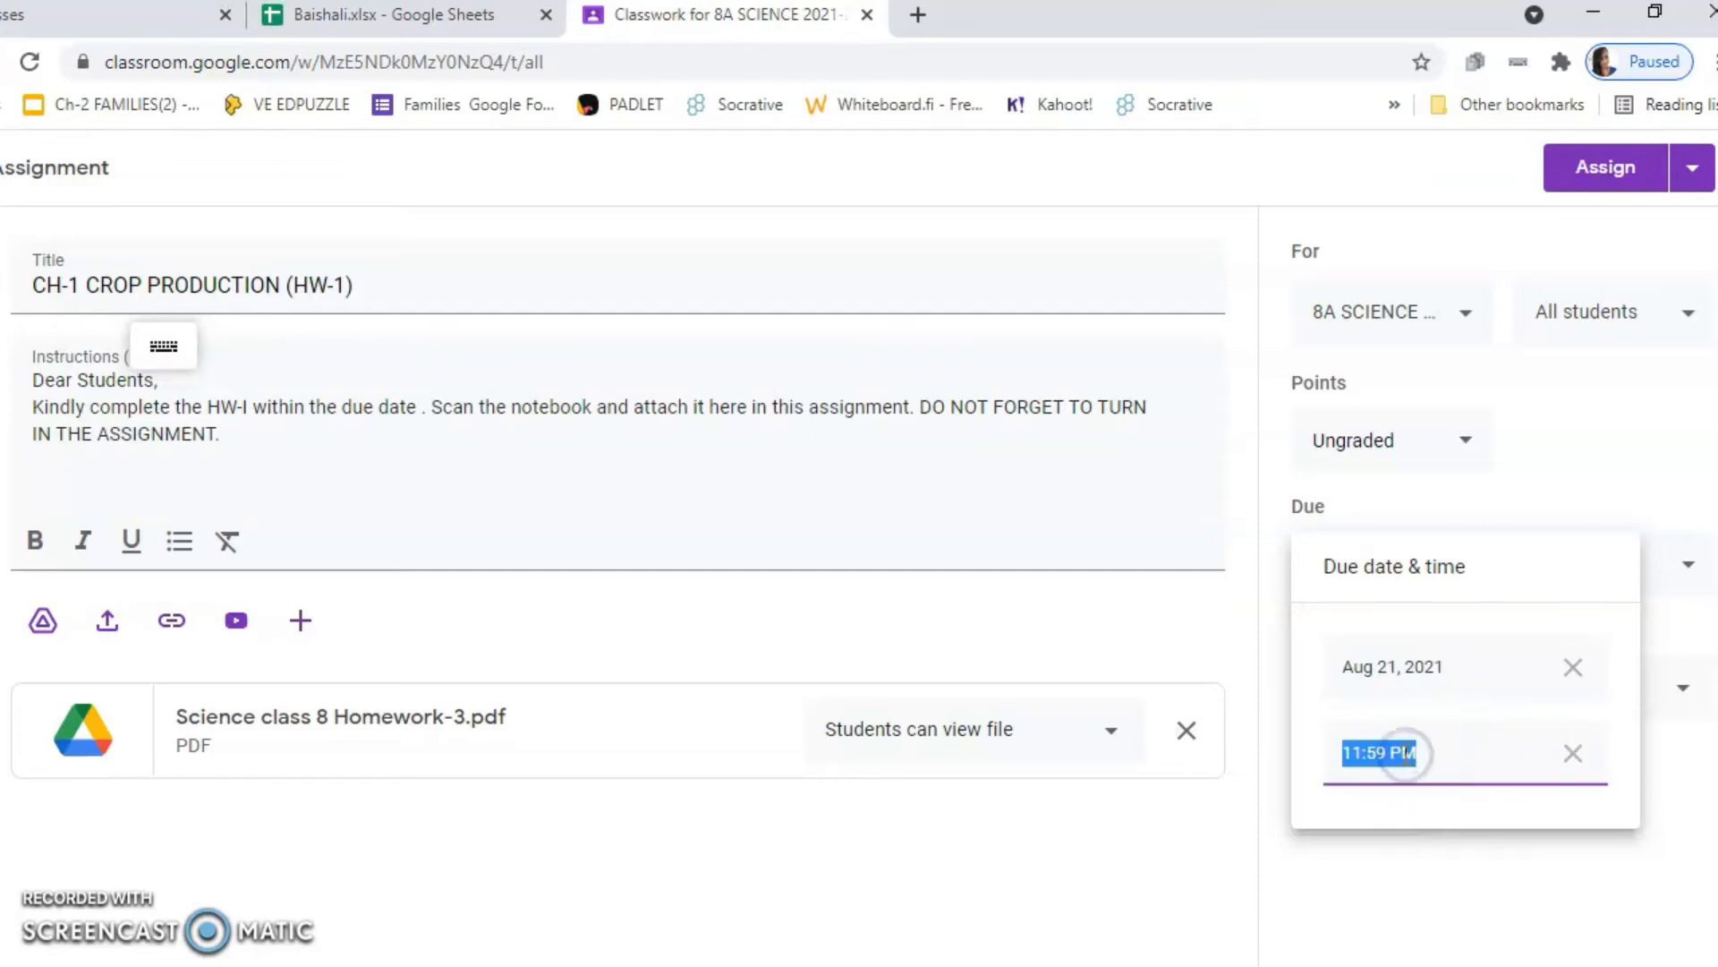
left_click(1116, 833)
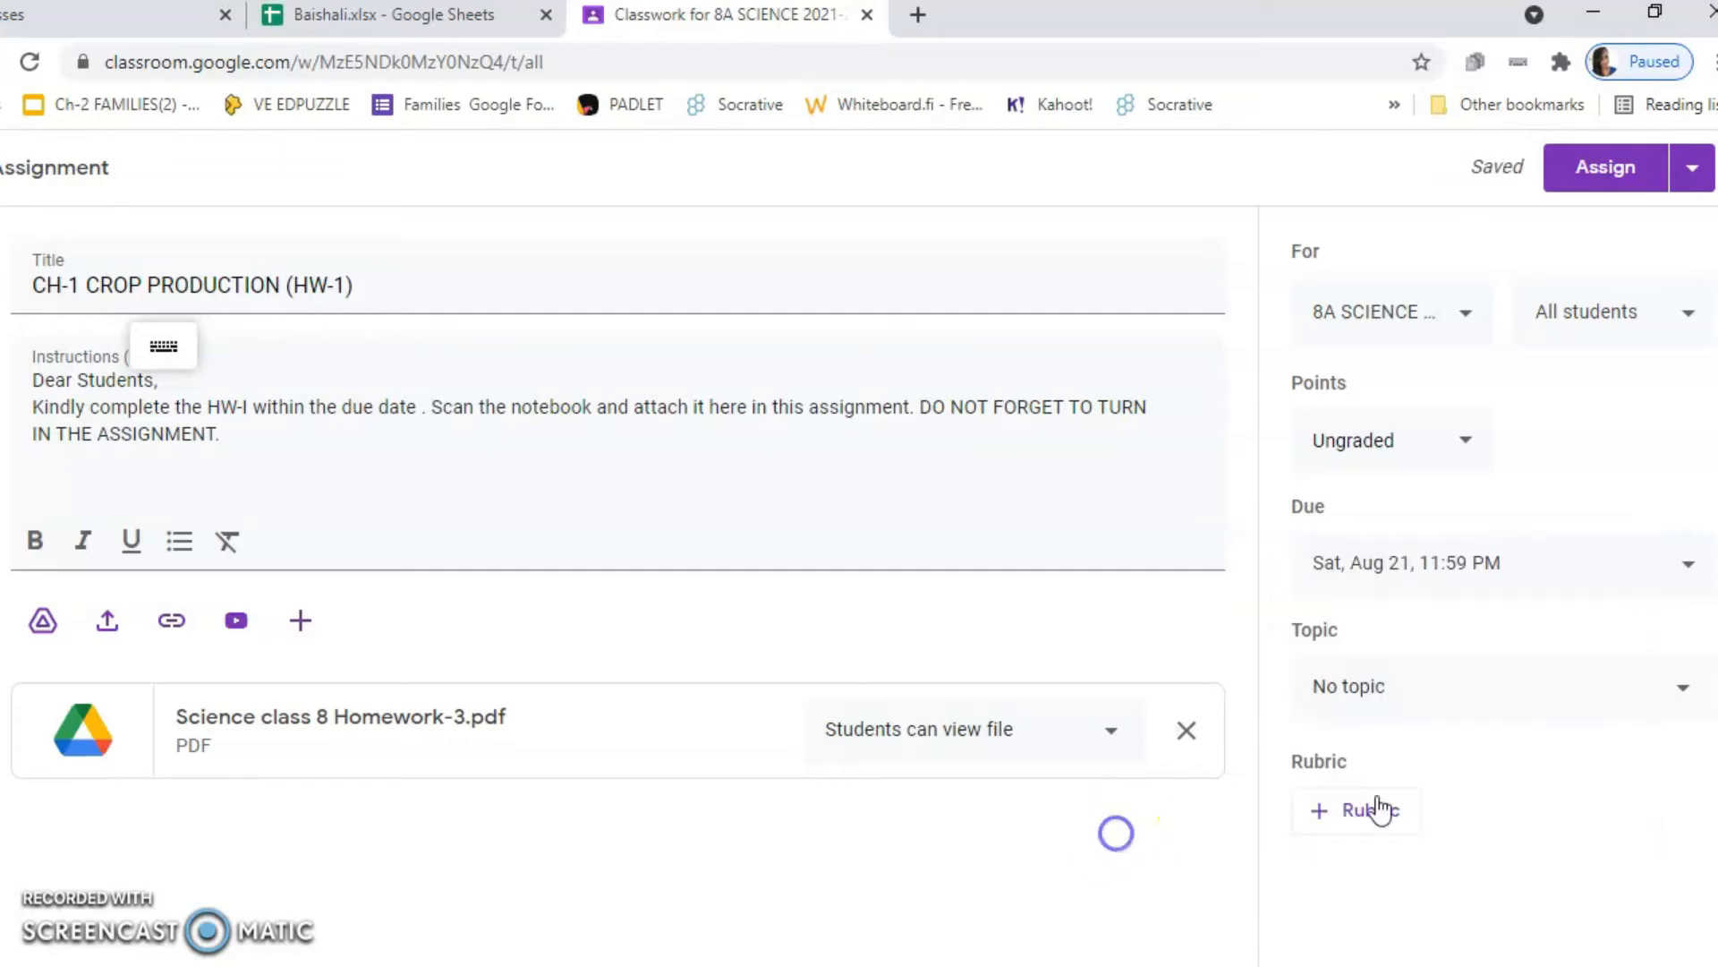
- Create a new topic named "WEEKLY HOMEWORK" for the assignment
left_click(1652, 688)
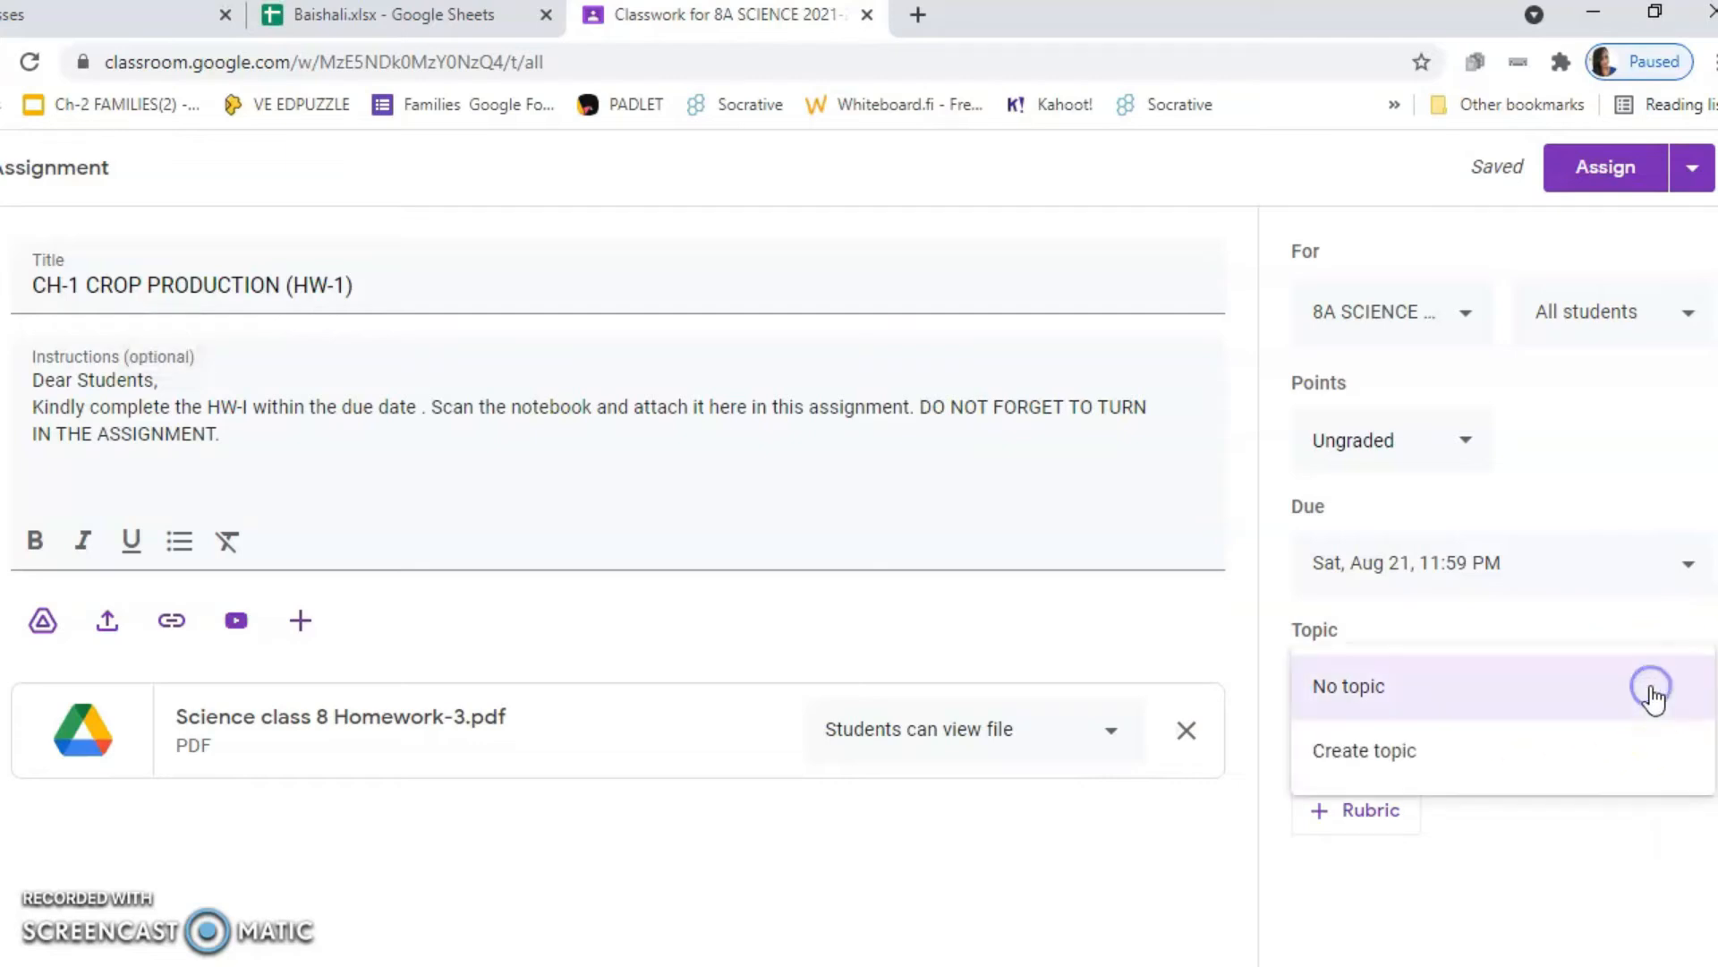
left_click(1439, 752)
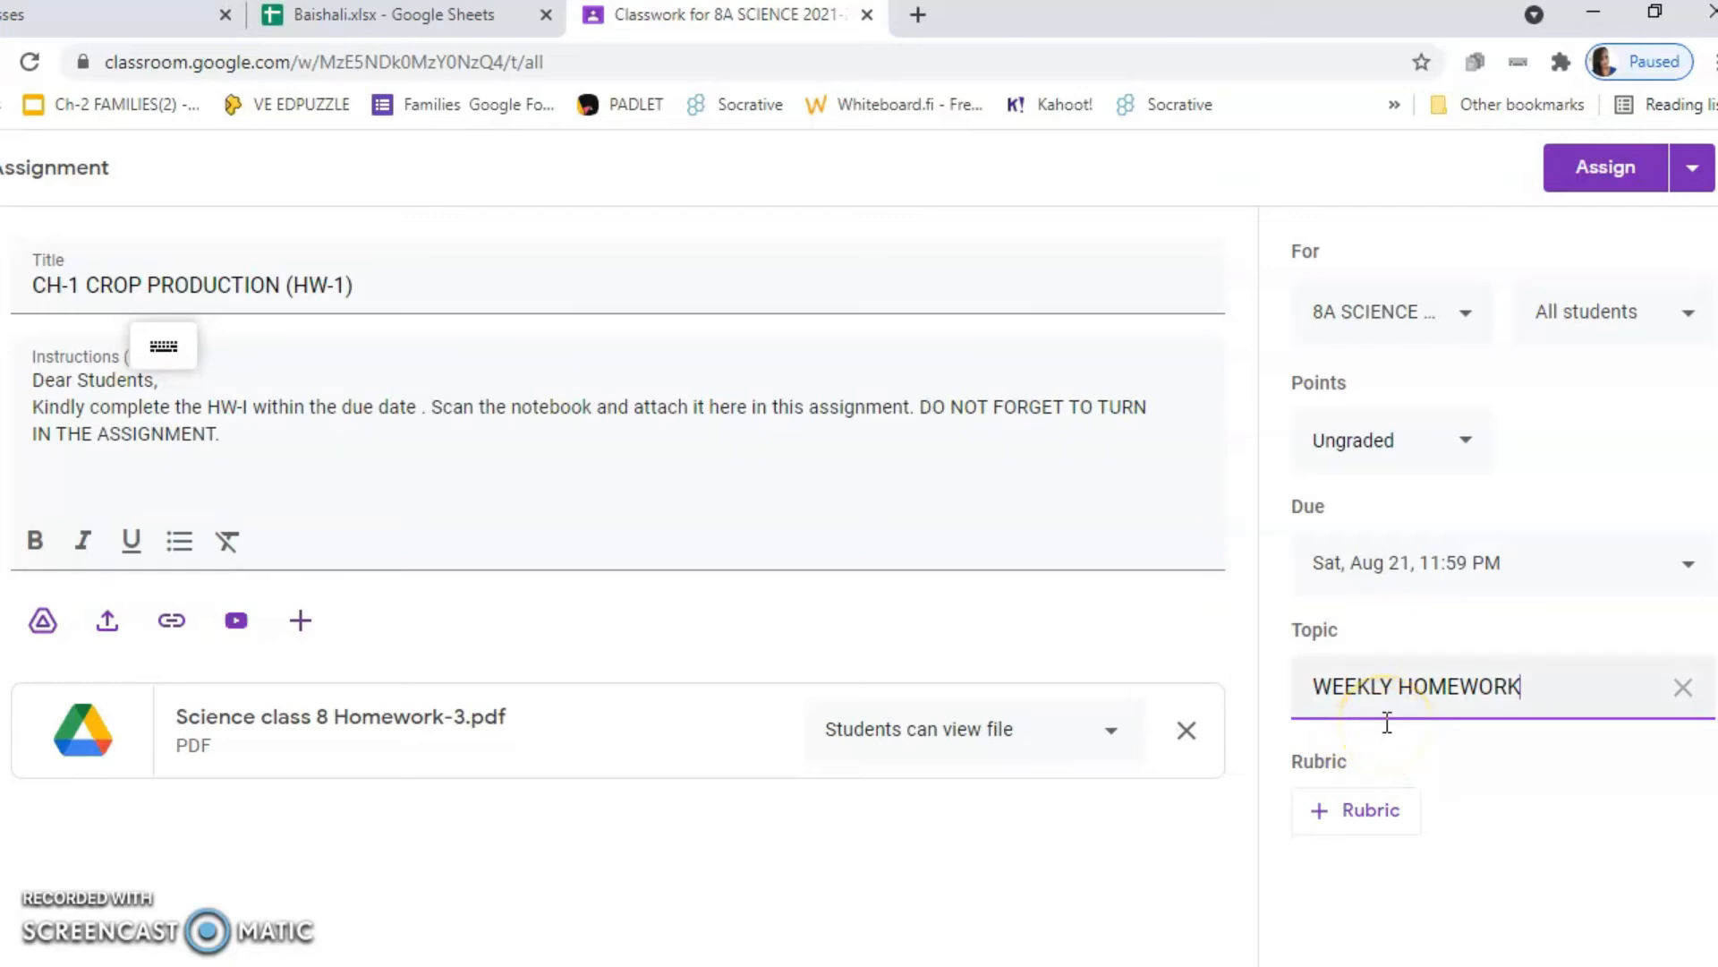
left_click(1403, 686)
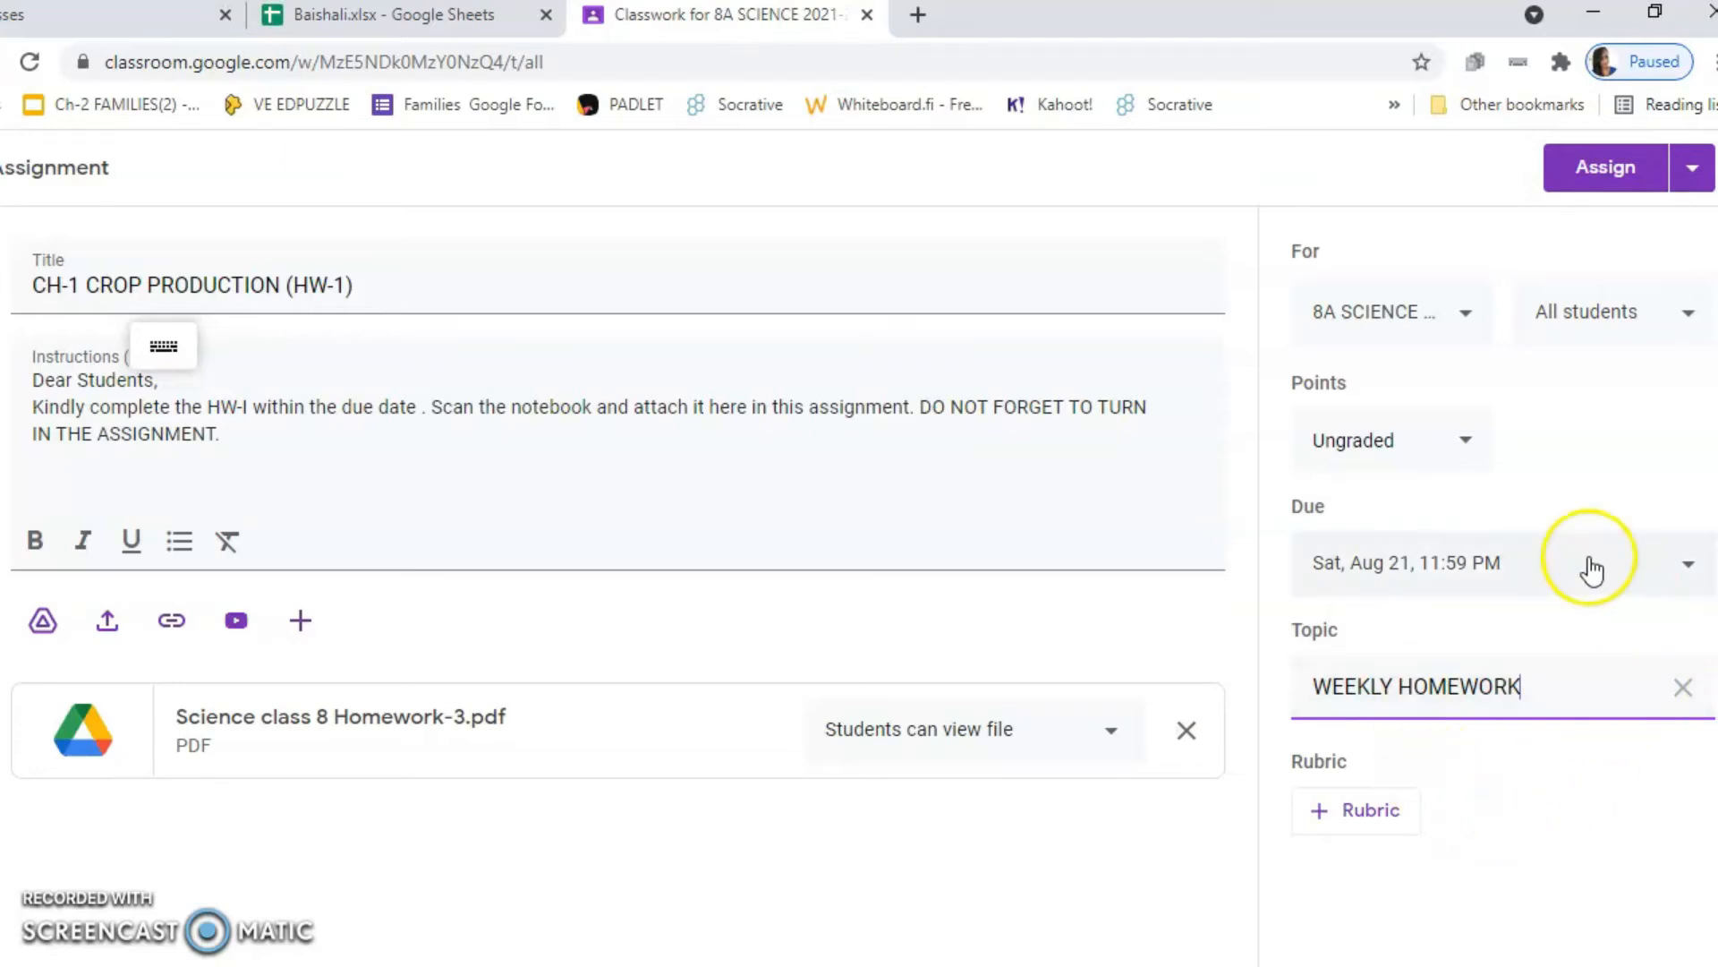
- Check the available options for assigning, scheduling or saving the homework as a draft
left_click(1688, 179)
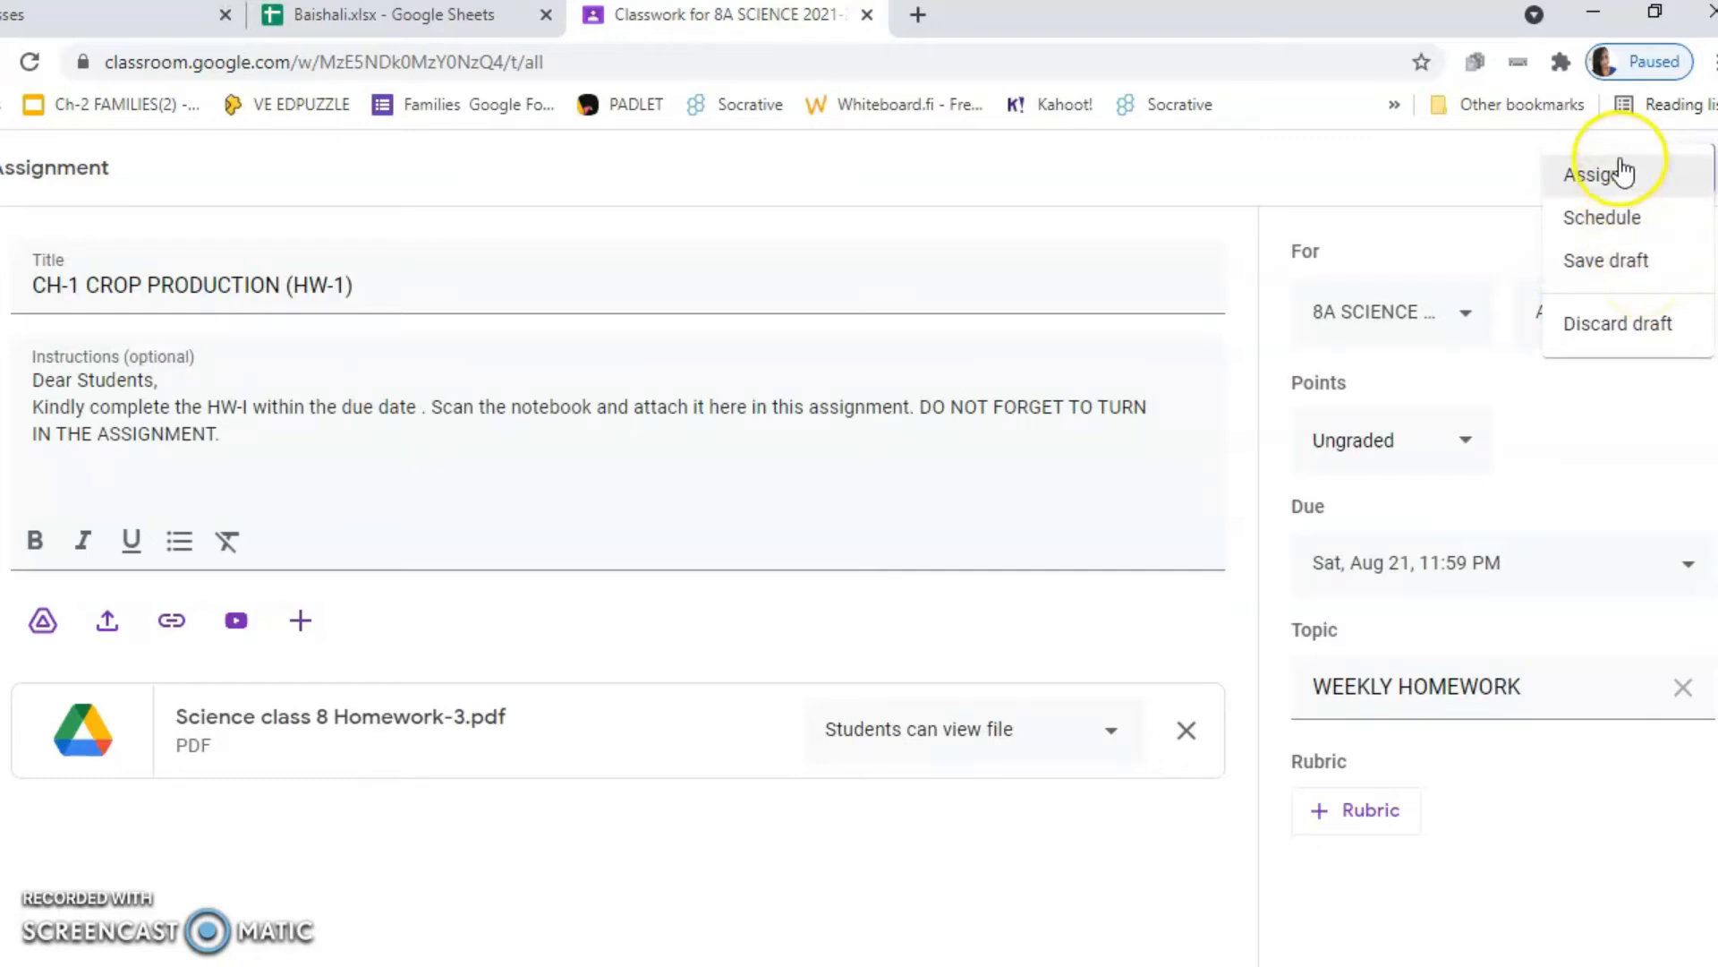
left_click(1580, 179)
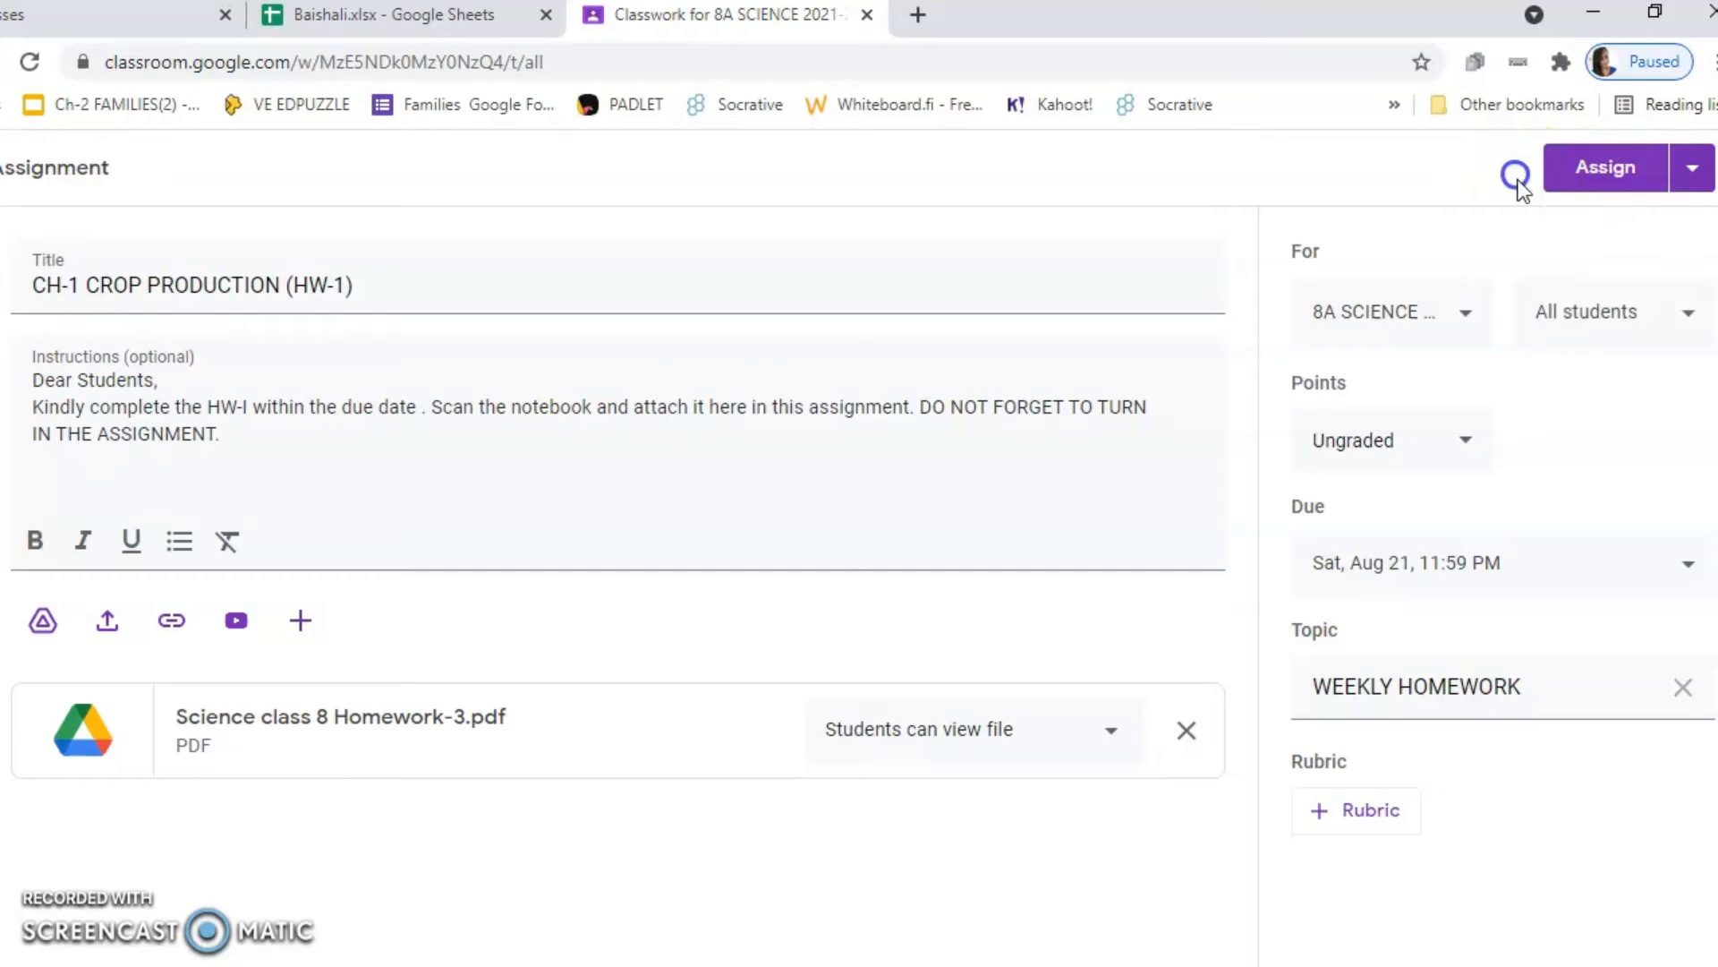
- Check the recipient list and assign the CH-1 CROP PRODUCTION (HW-1) homework to all students
left_click(1687, 311)
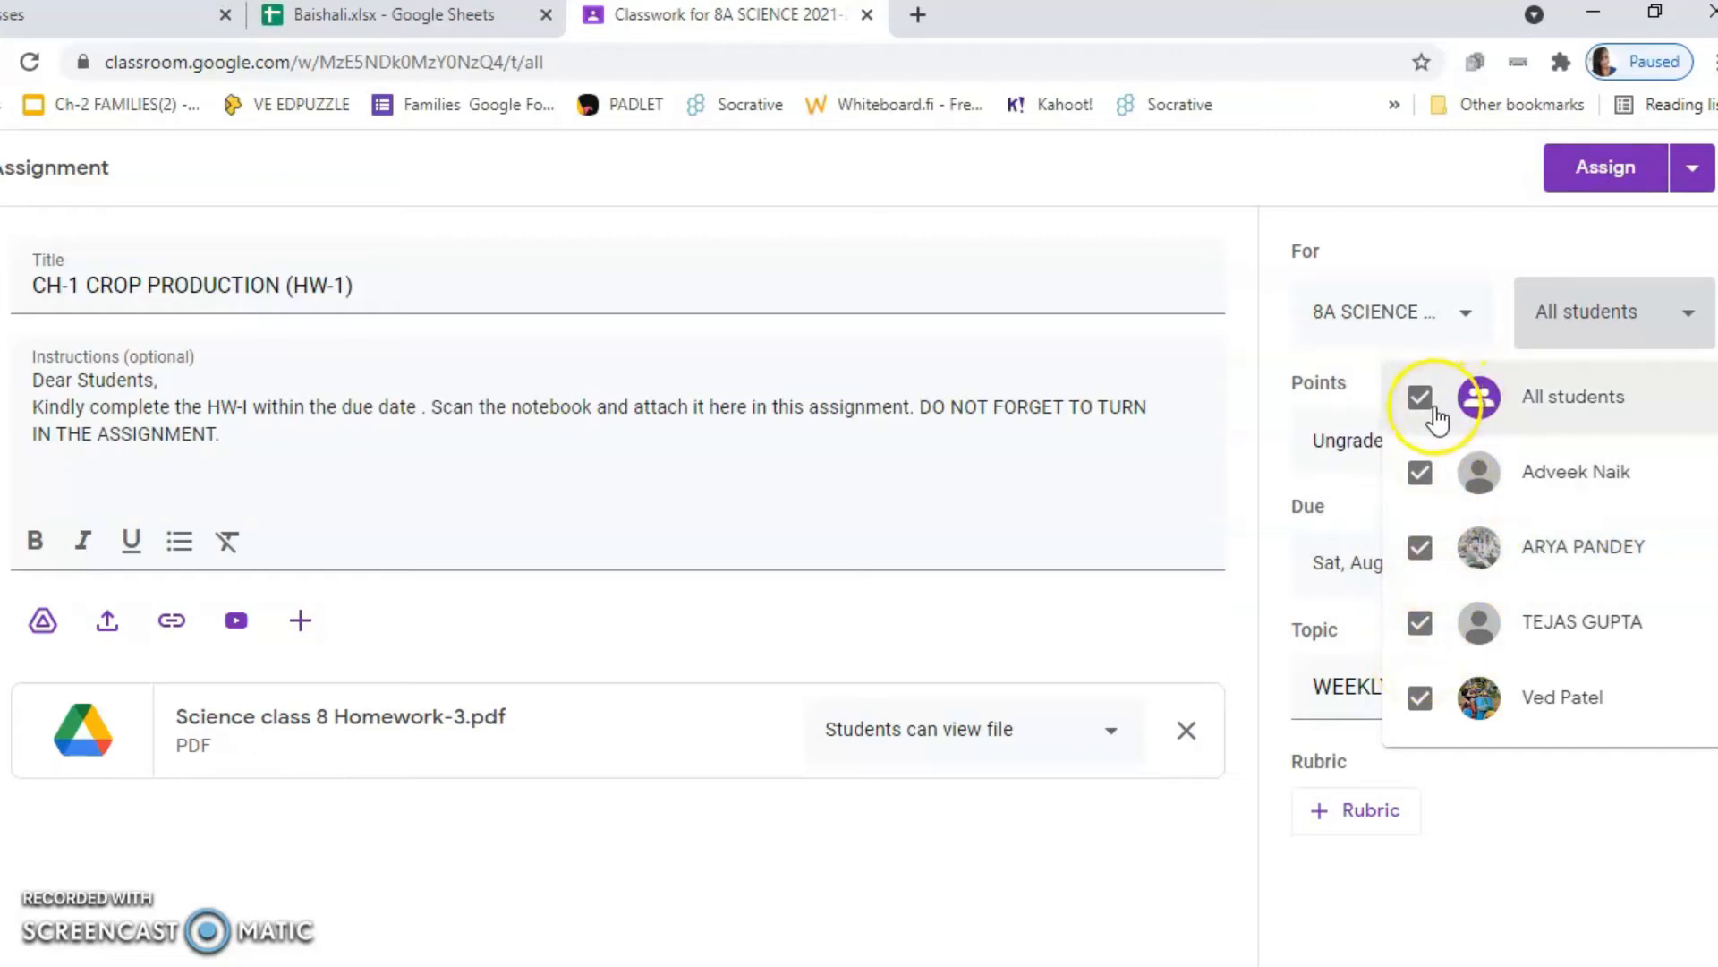
left_click(1656, 343)
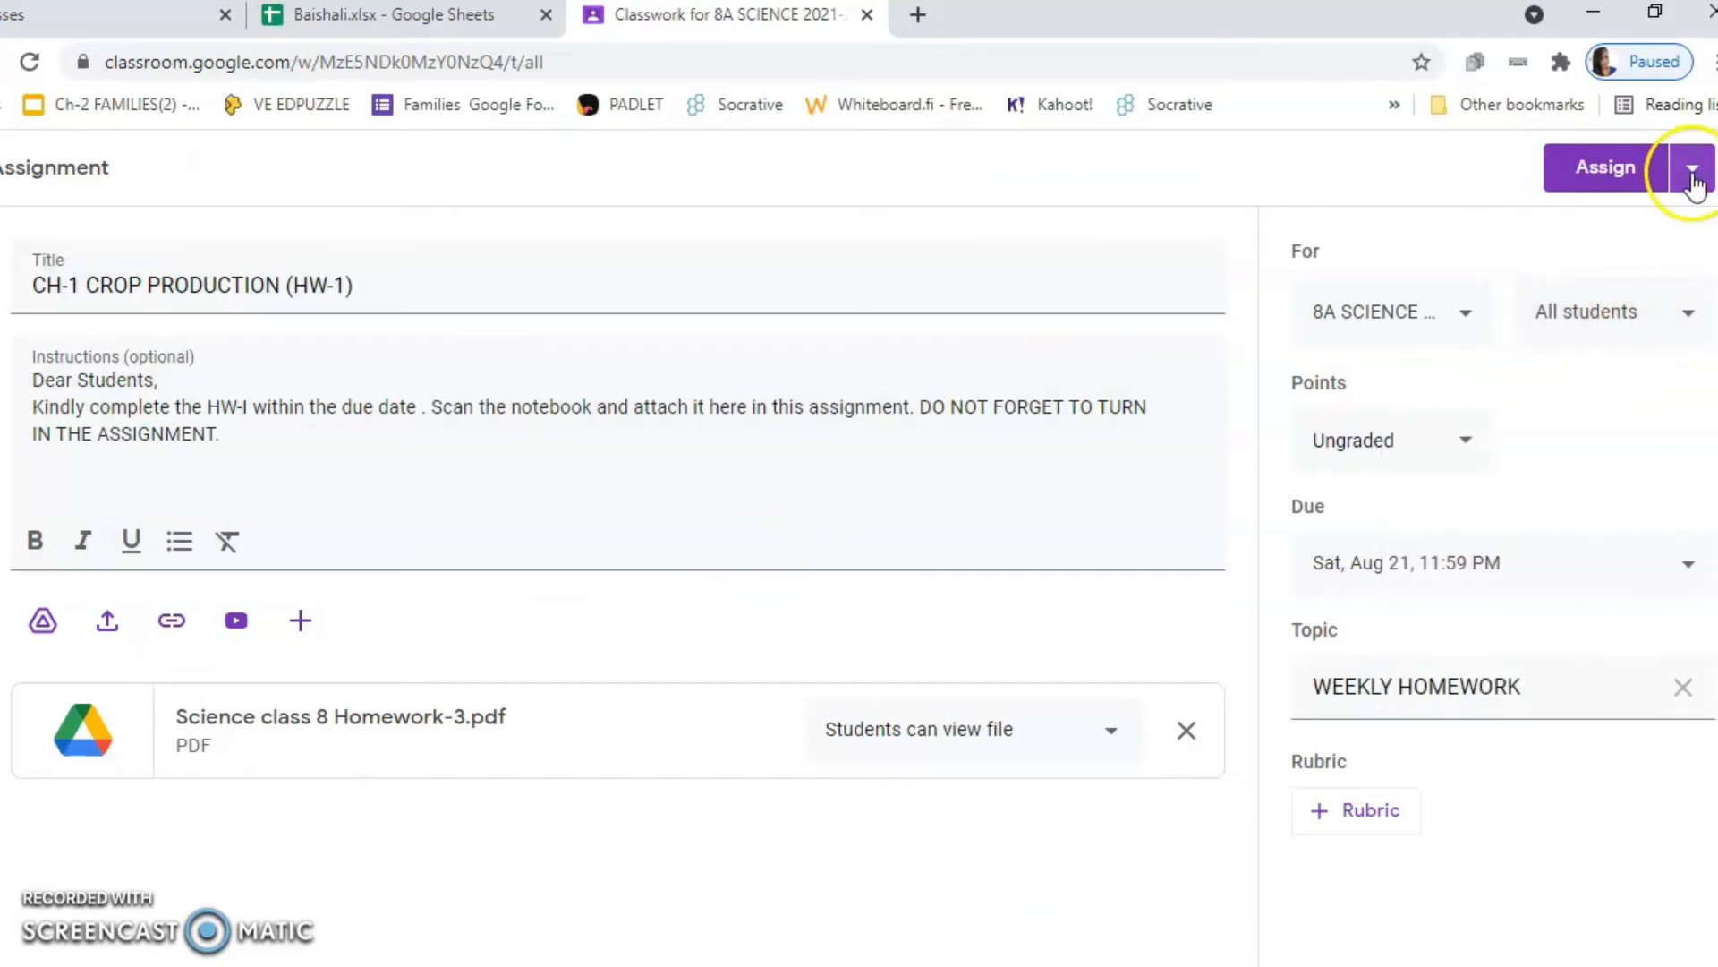
left_click(1605, 172)
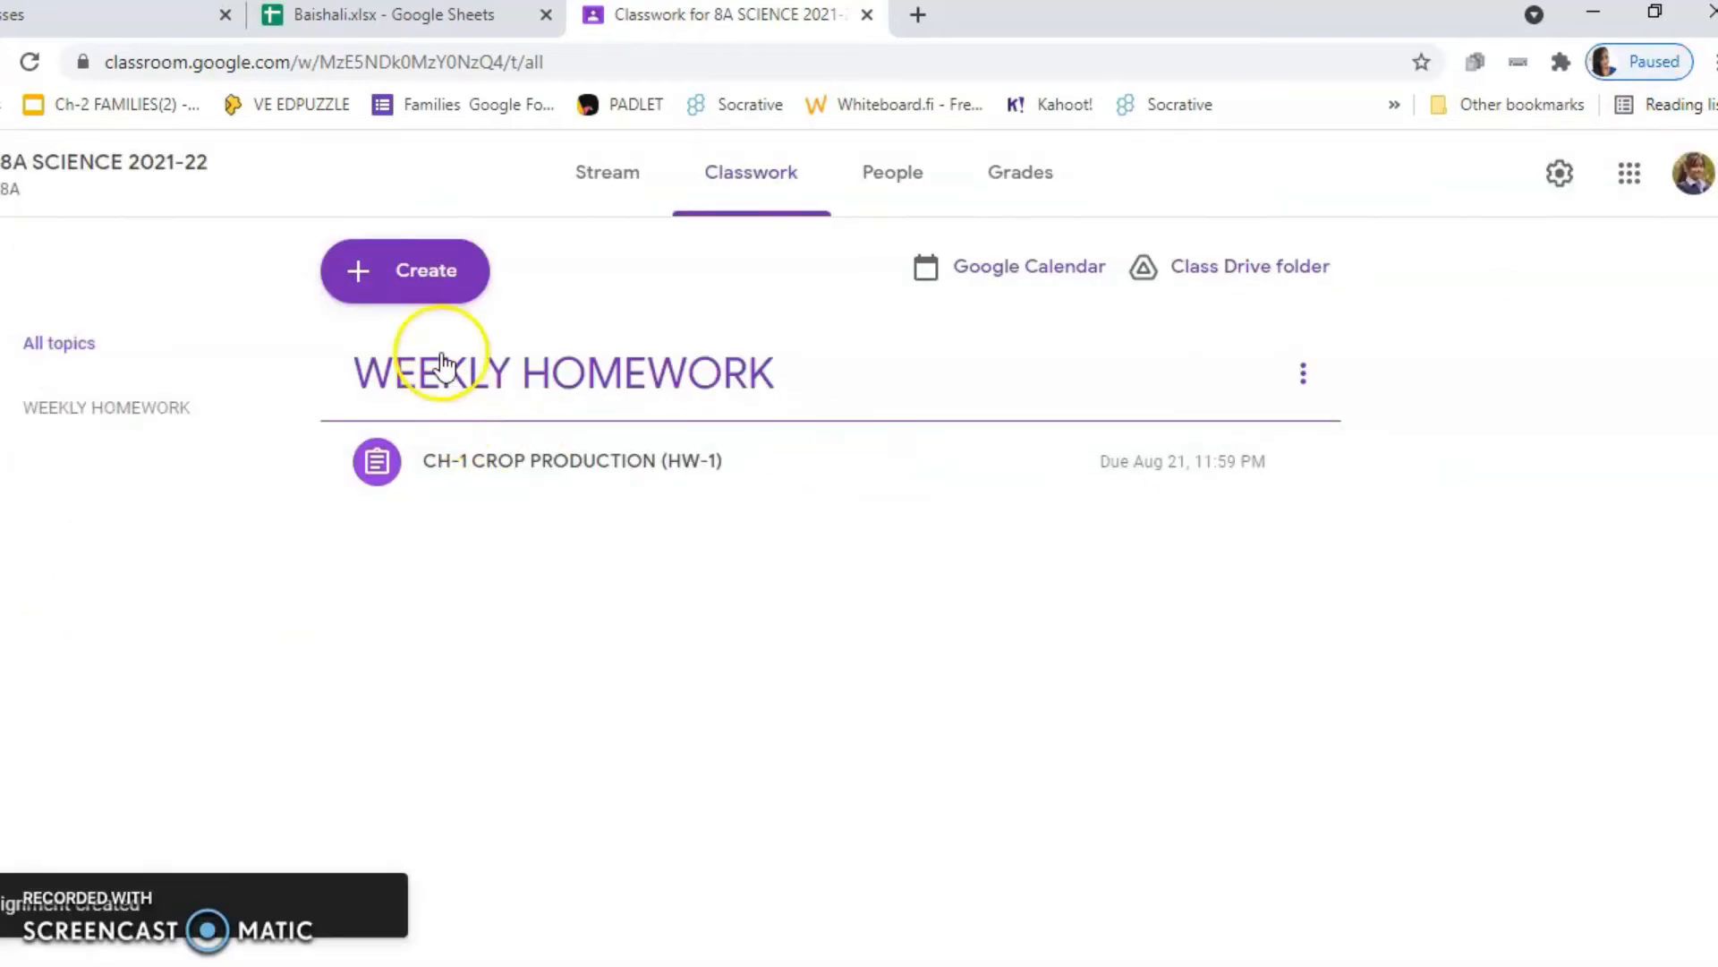
- Start a second assignment in the class and title it "CH-2 HW-2"
left_click(463, 275)
left_click(455, 355)
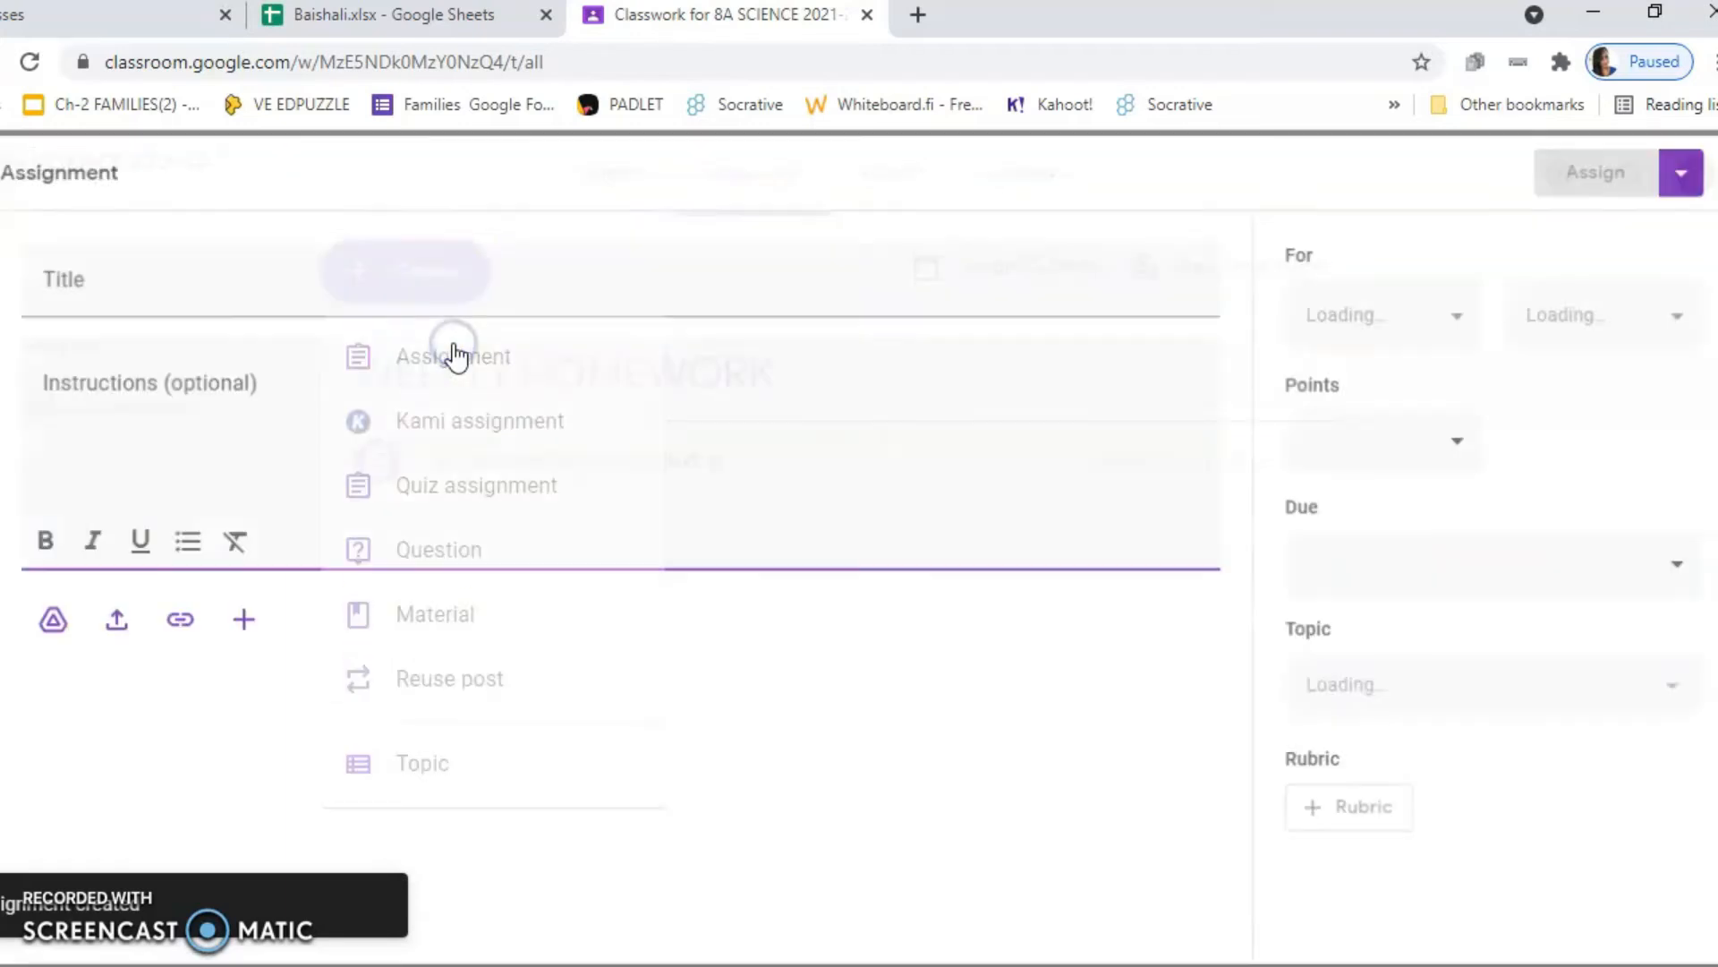
left_click(179, 289)
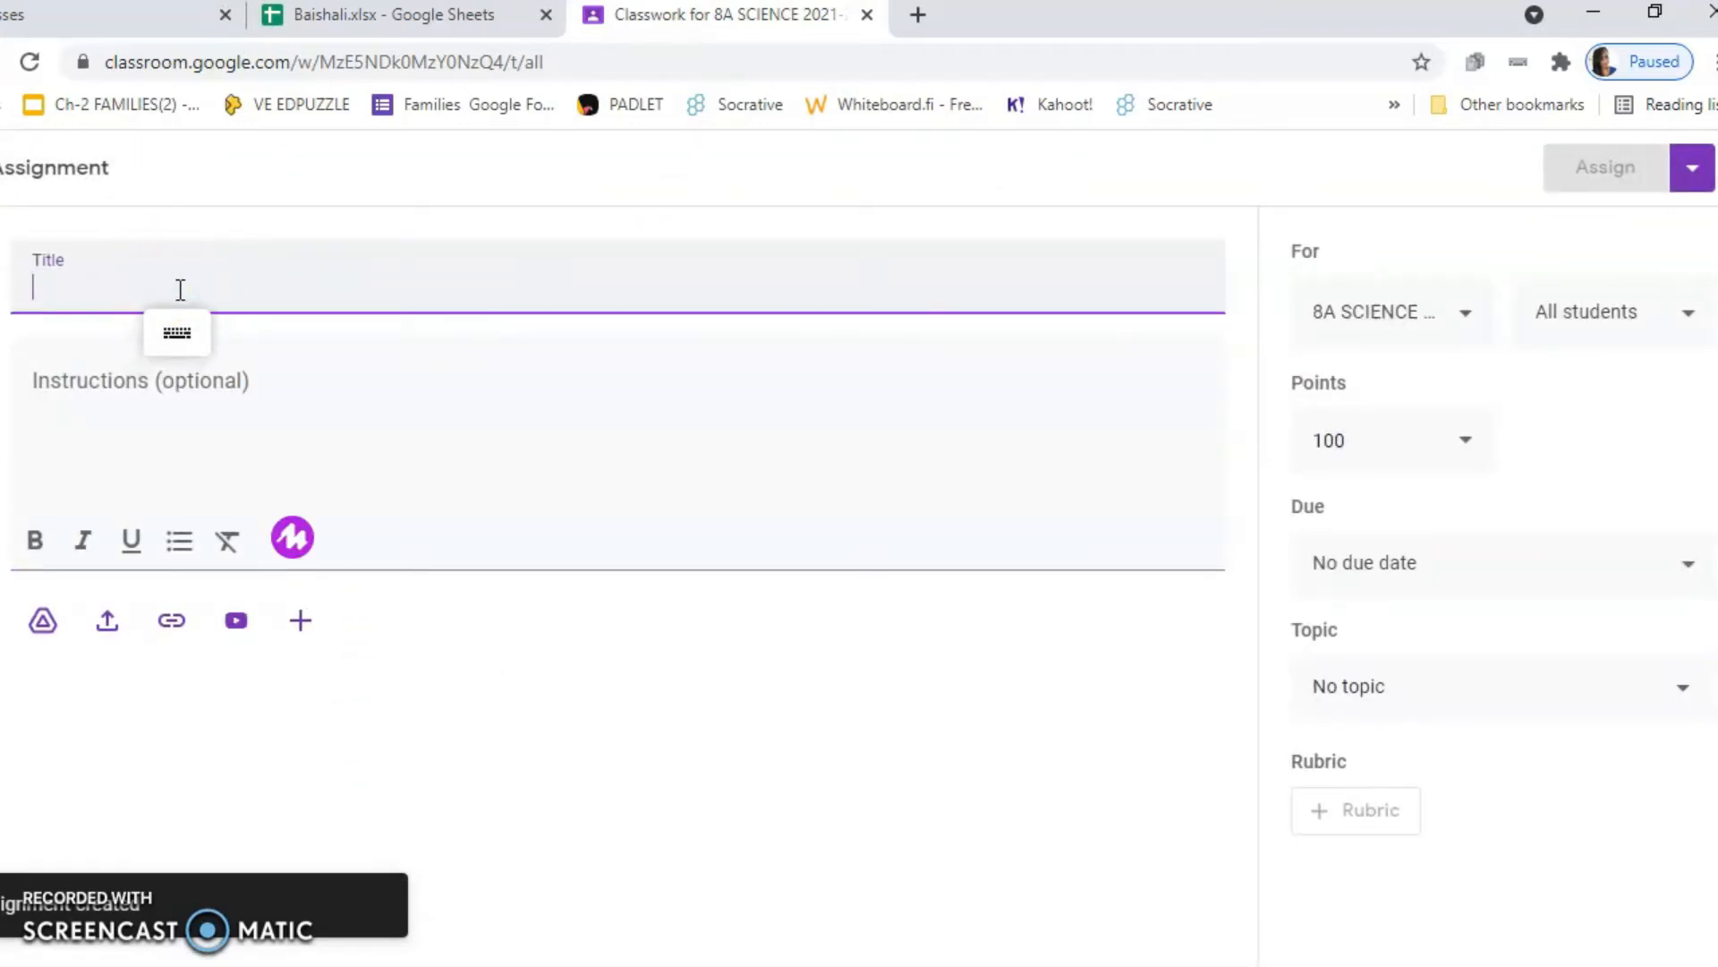
type("H")
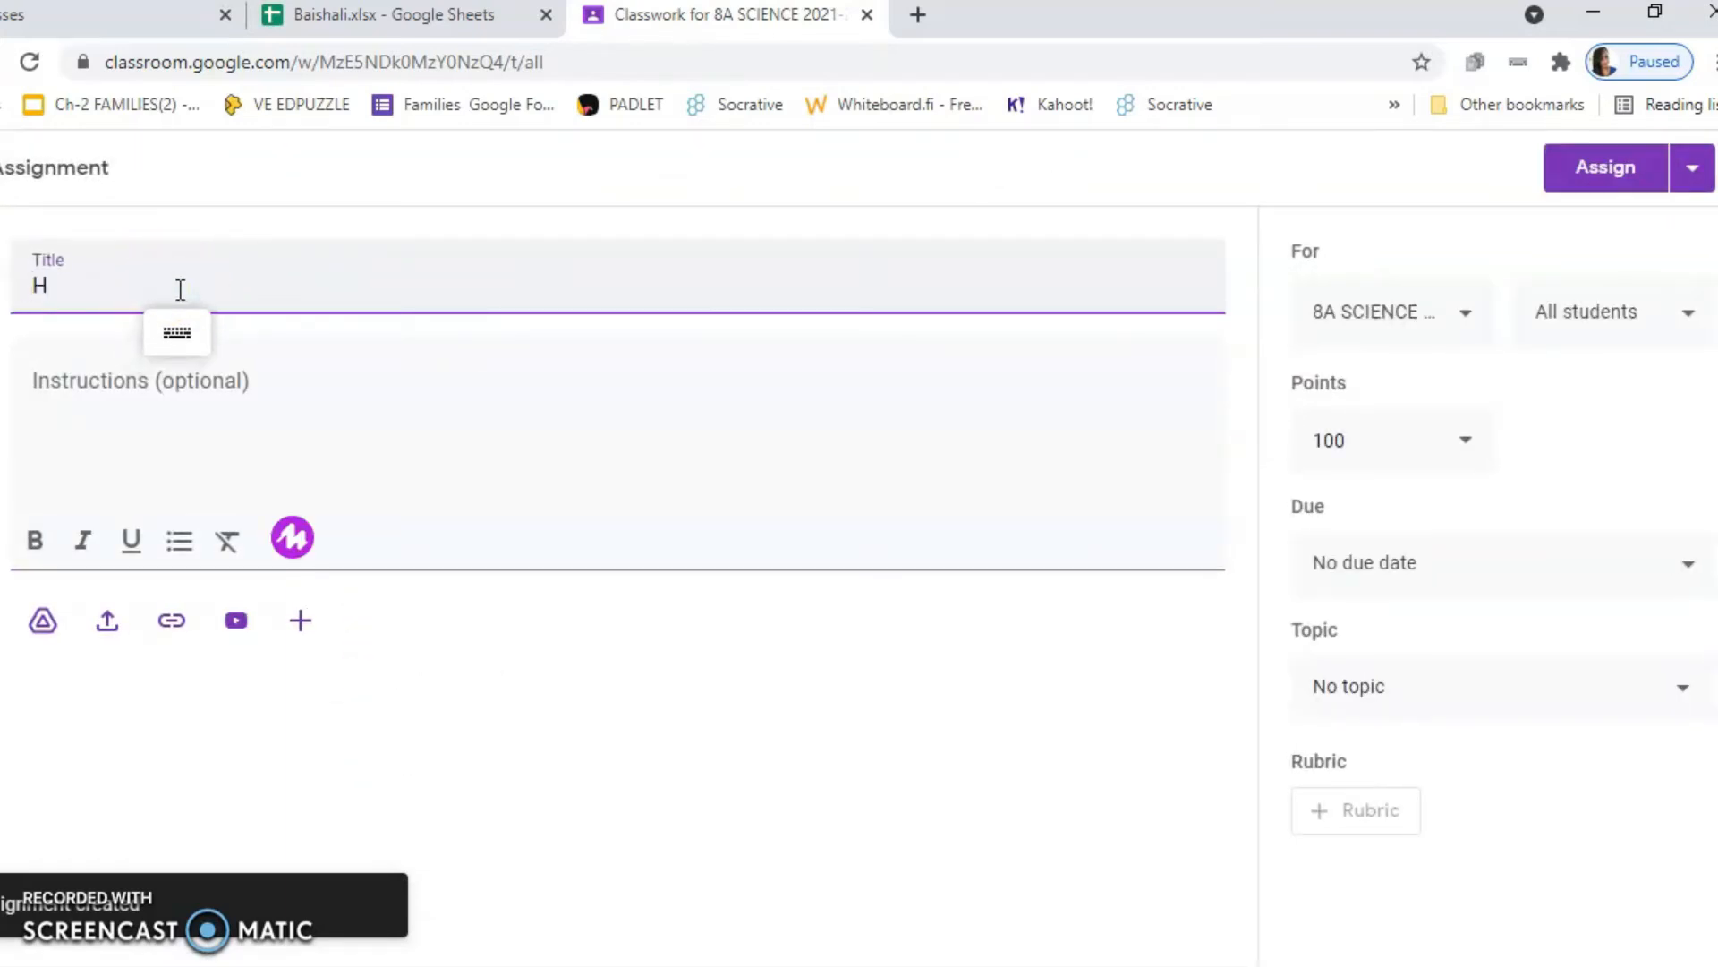
type("W-2")
left_click(34, 286)
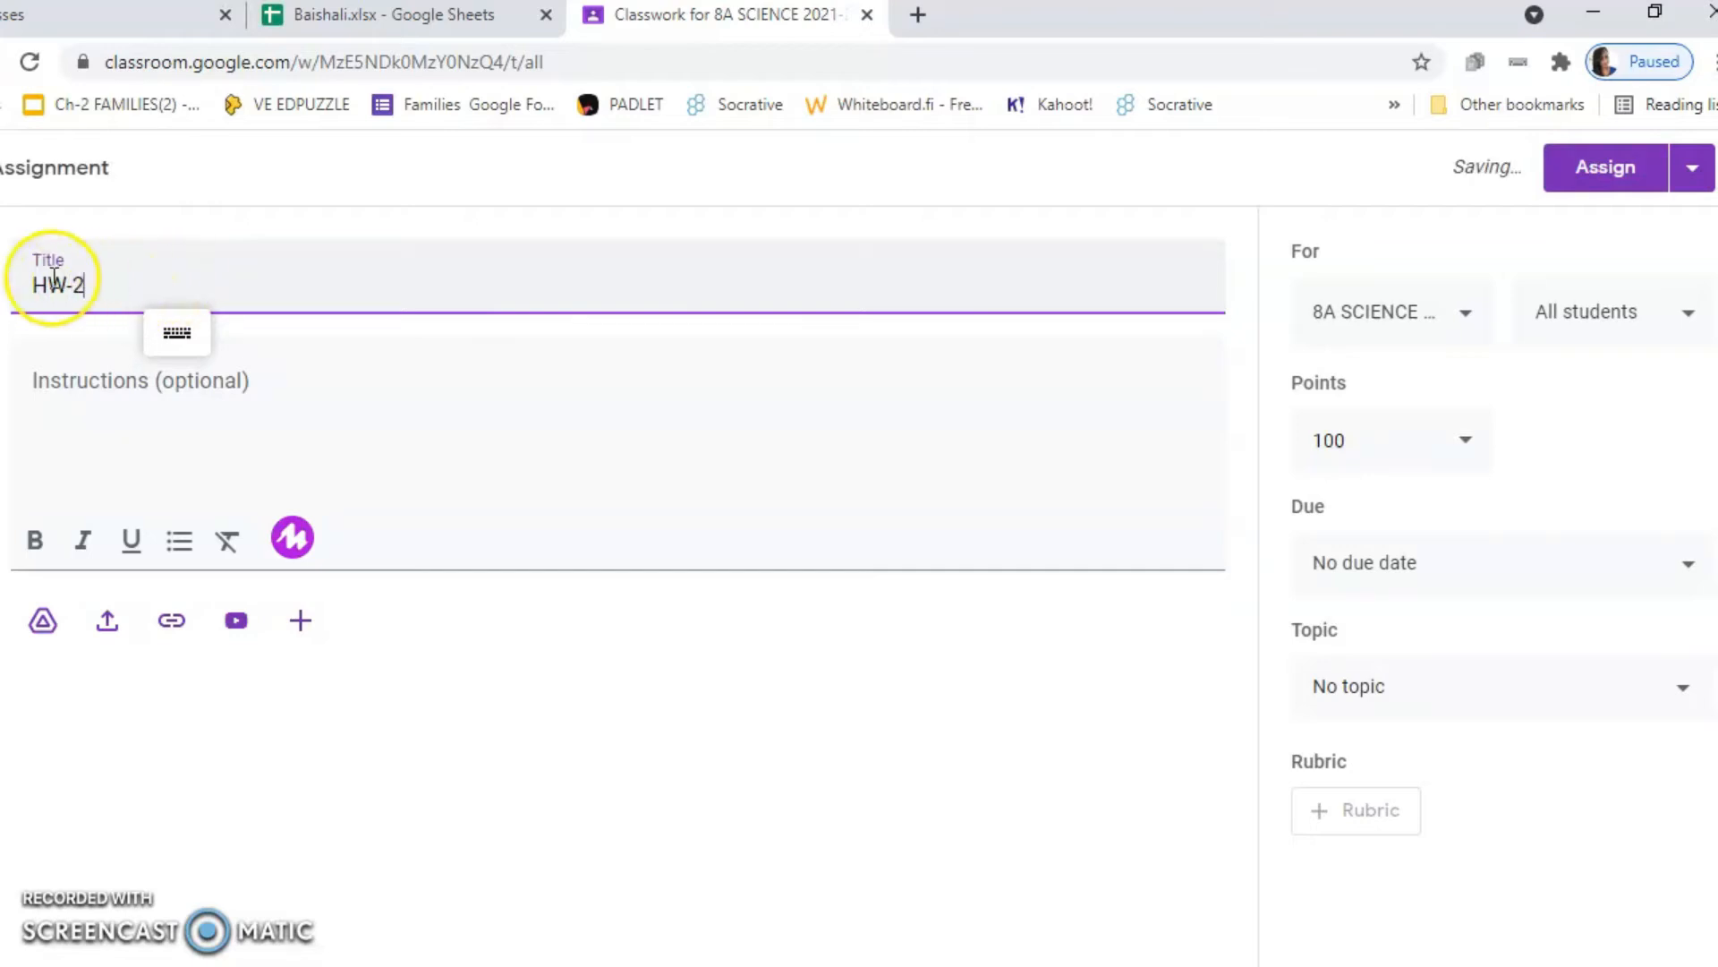
type("CH-")
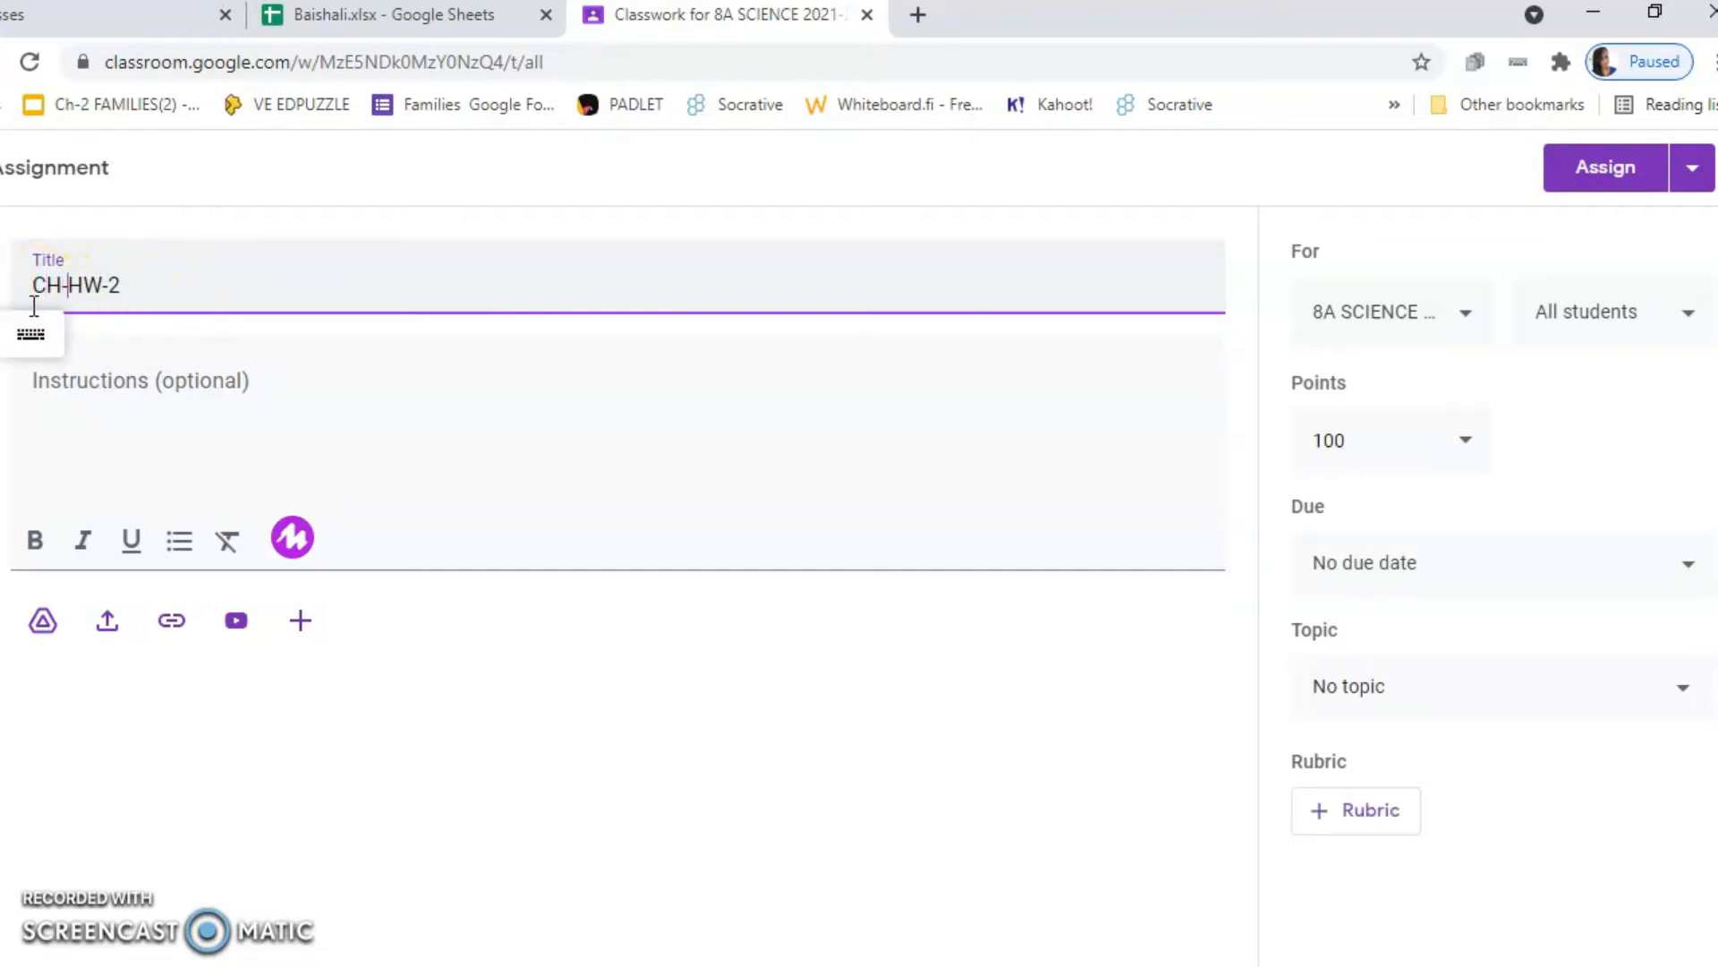
type("2")
- Enter "DEAR STUDENMTS..." as the assignment's instructions and look at the file upload option without attaching anything
left_click(87, 381)
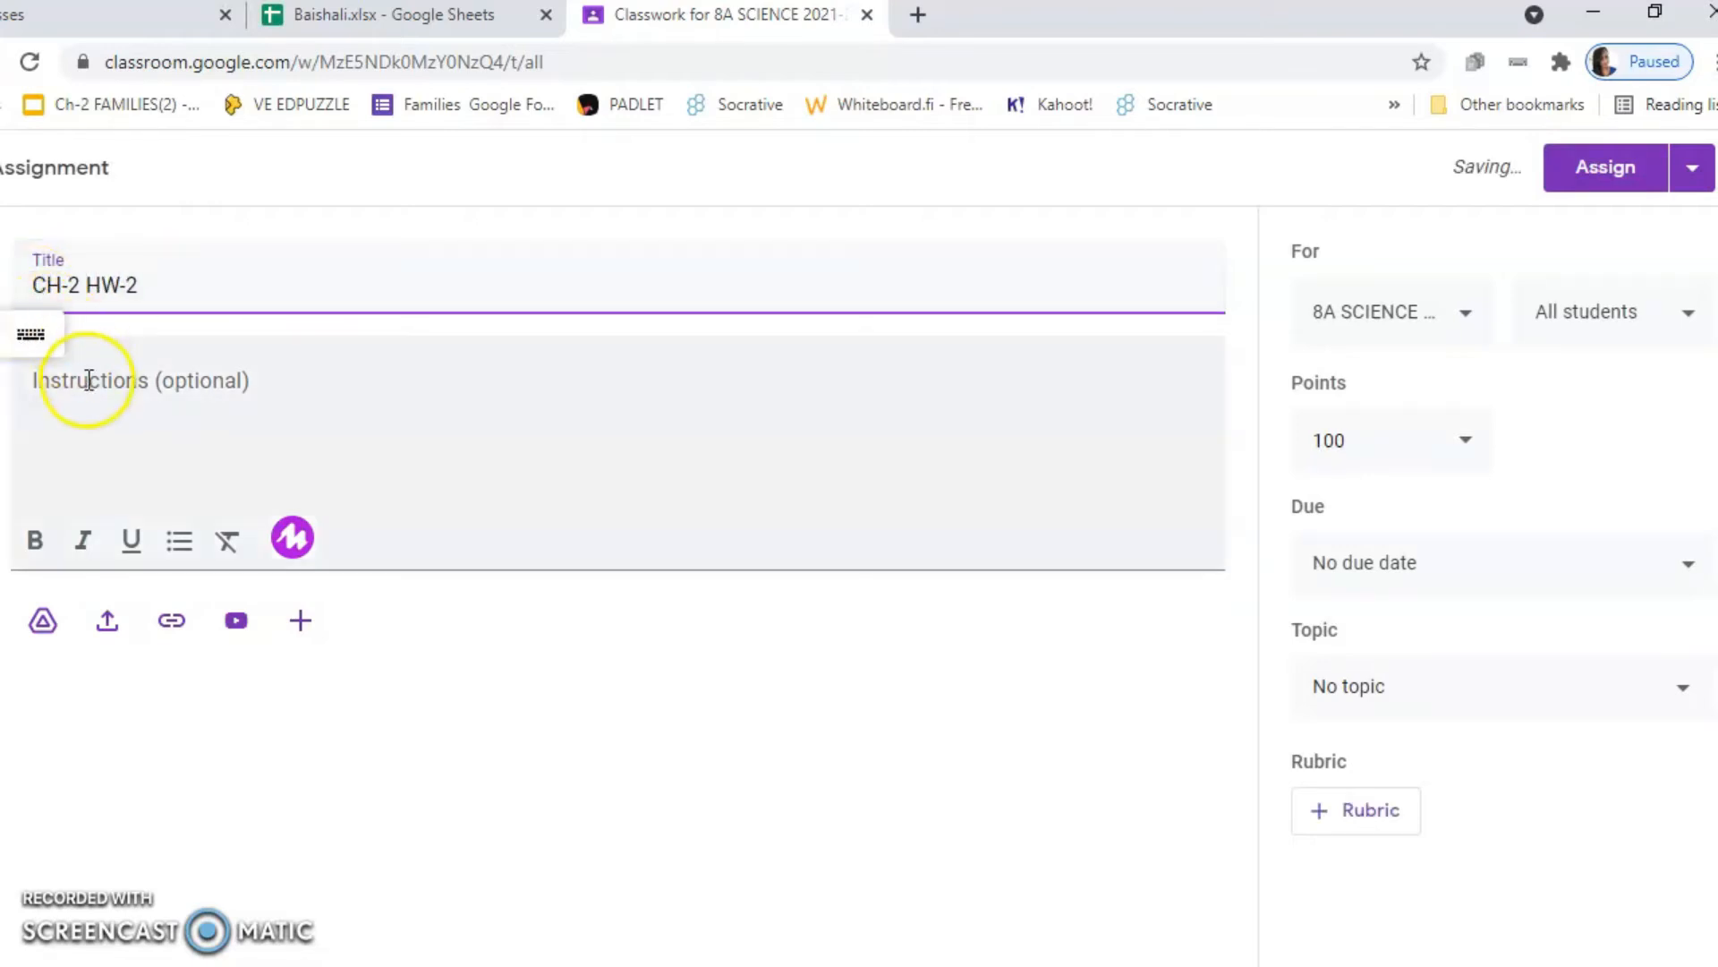
type("DEA")
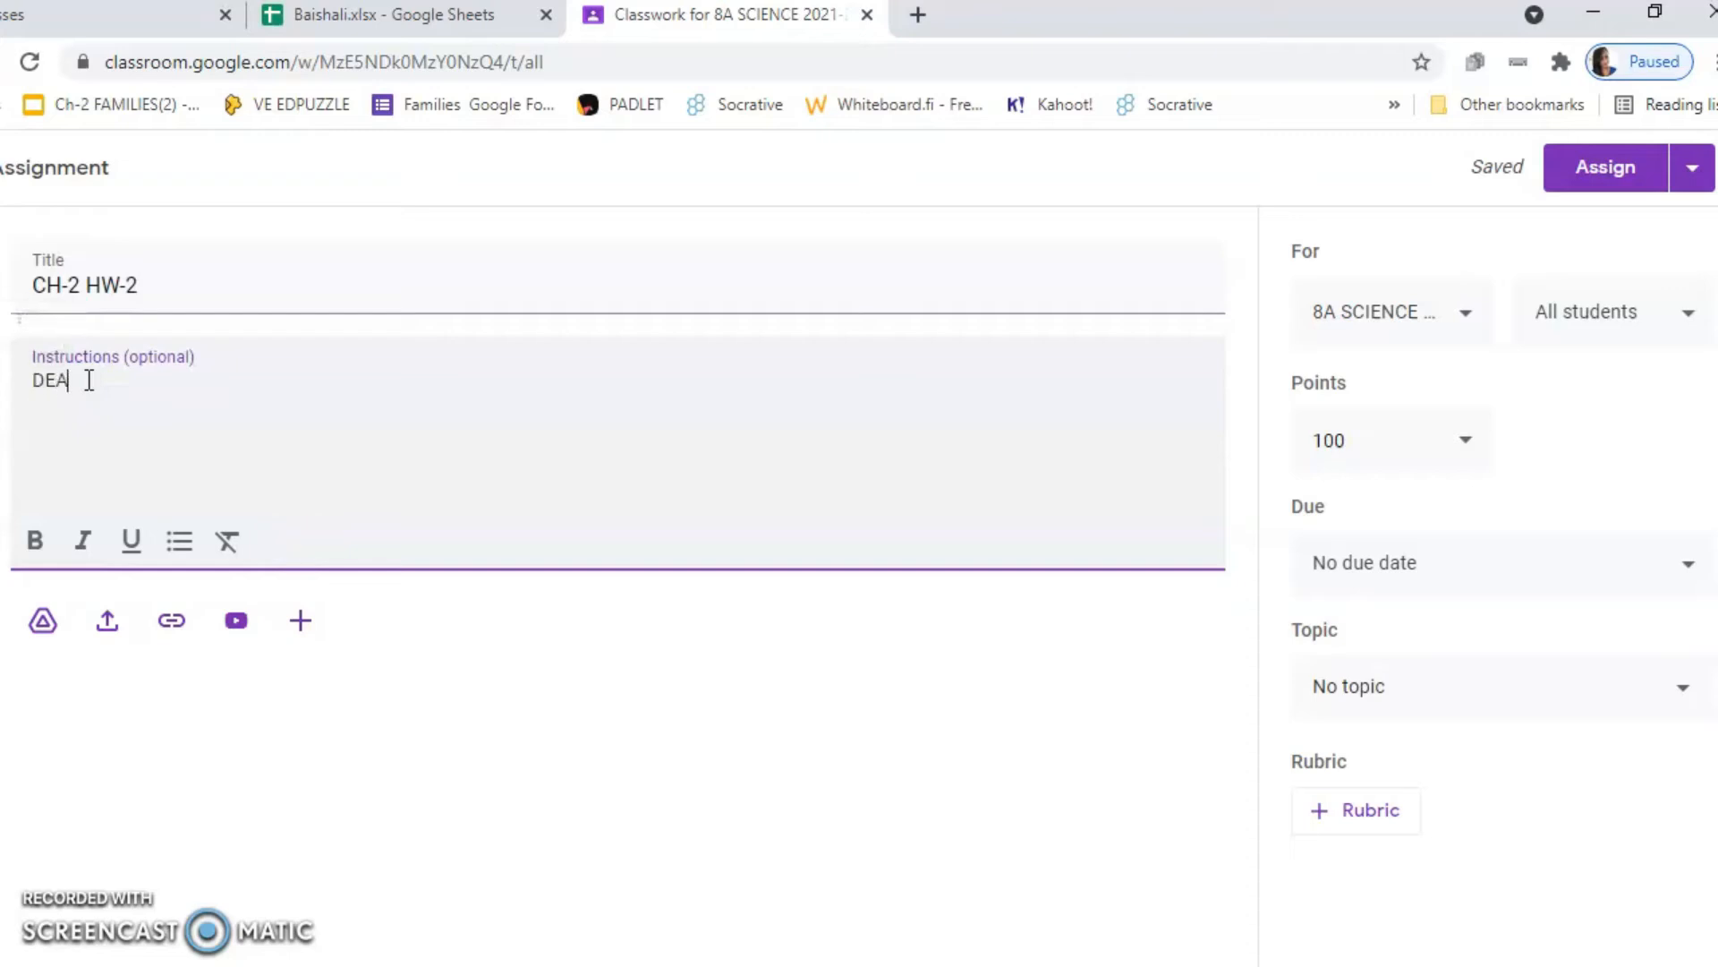
type("R STUDENMTS...")
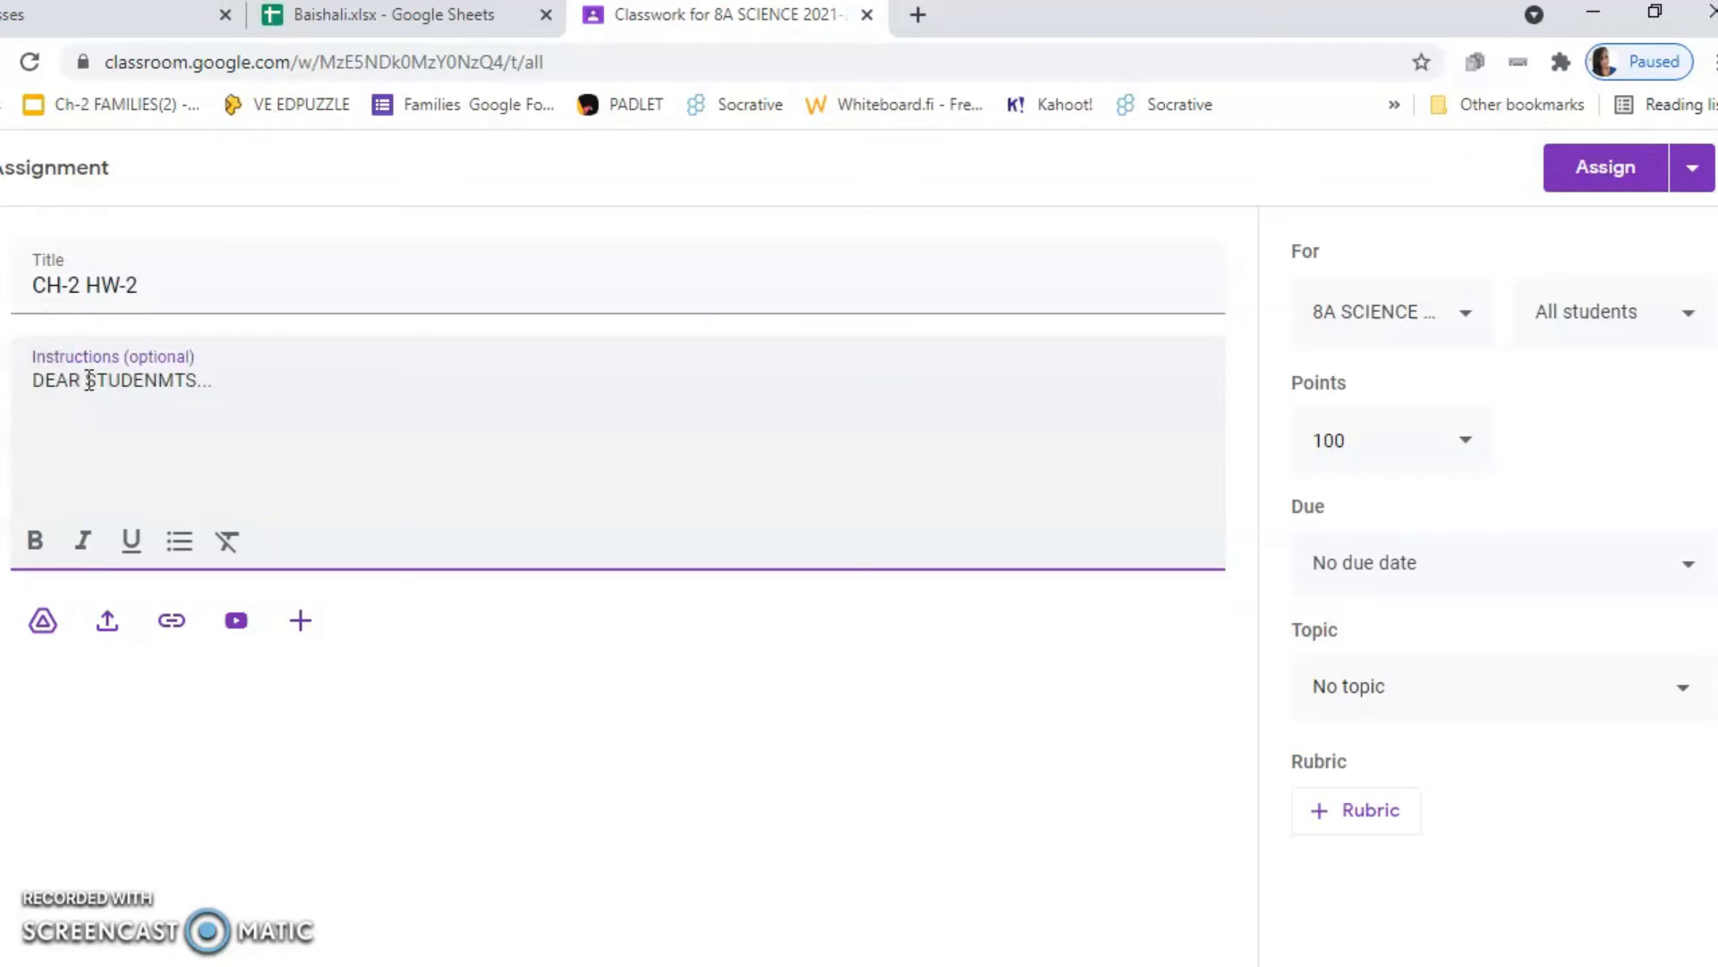
left_click(108, 624)
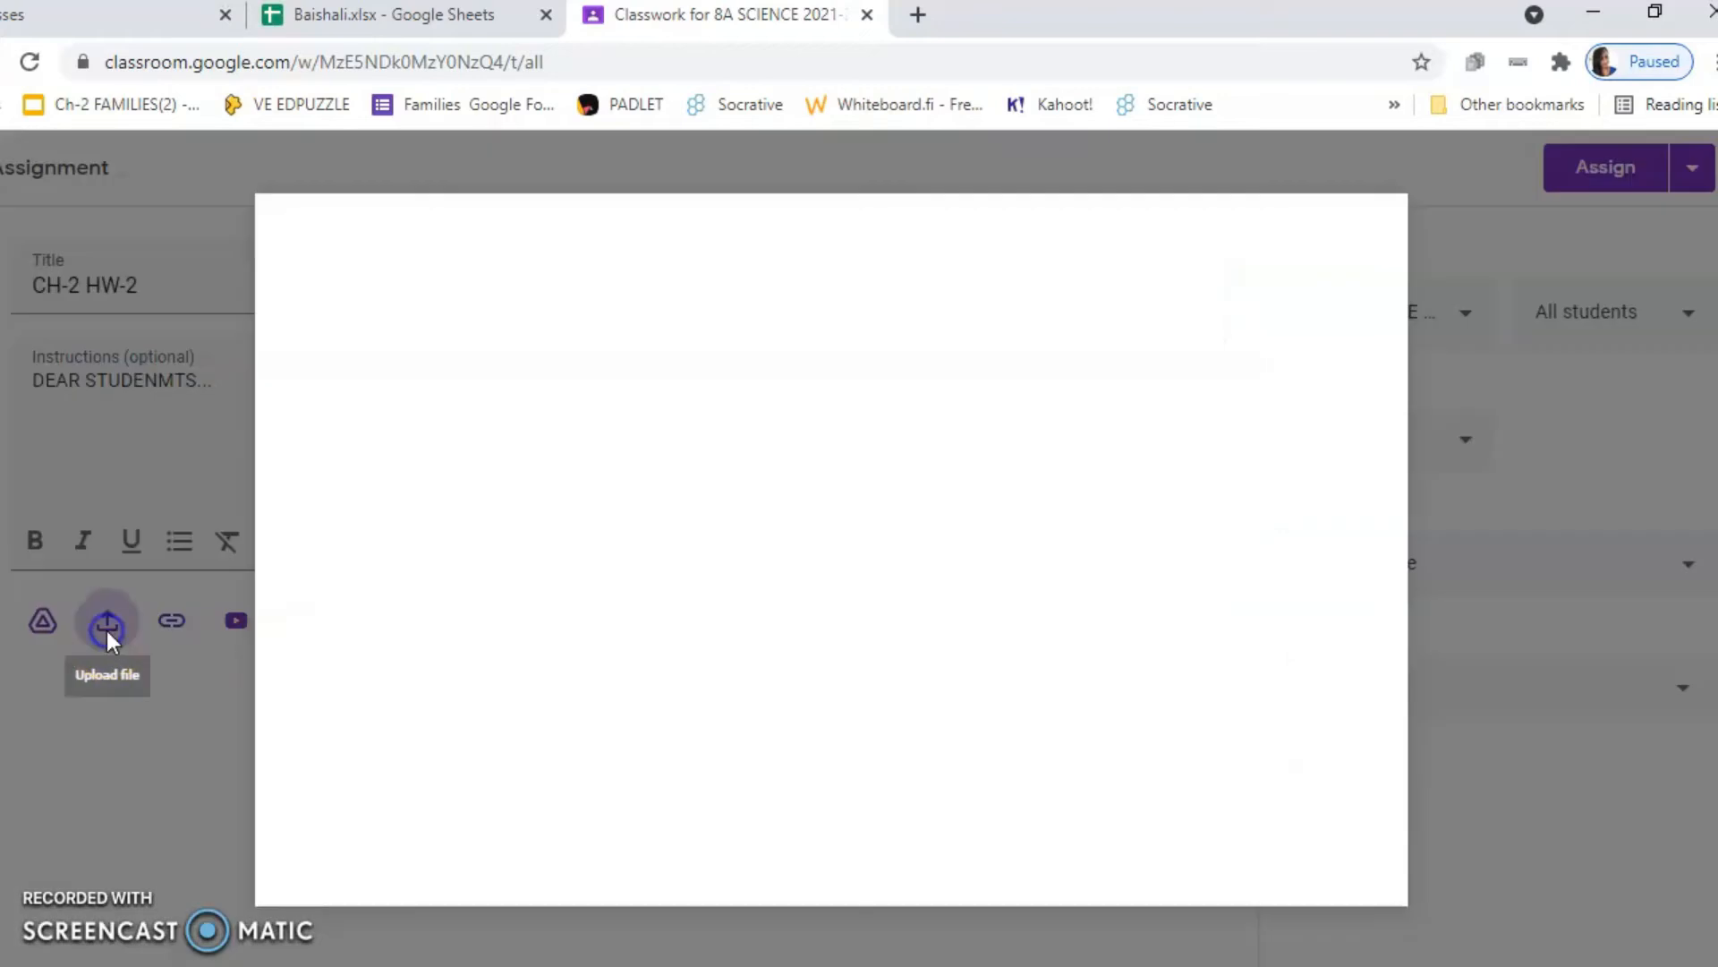
left_click(1358, 242)
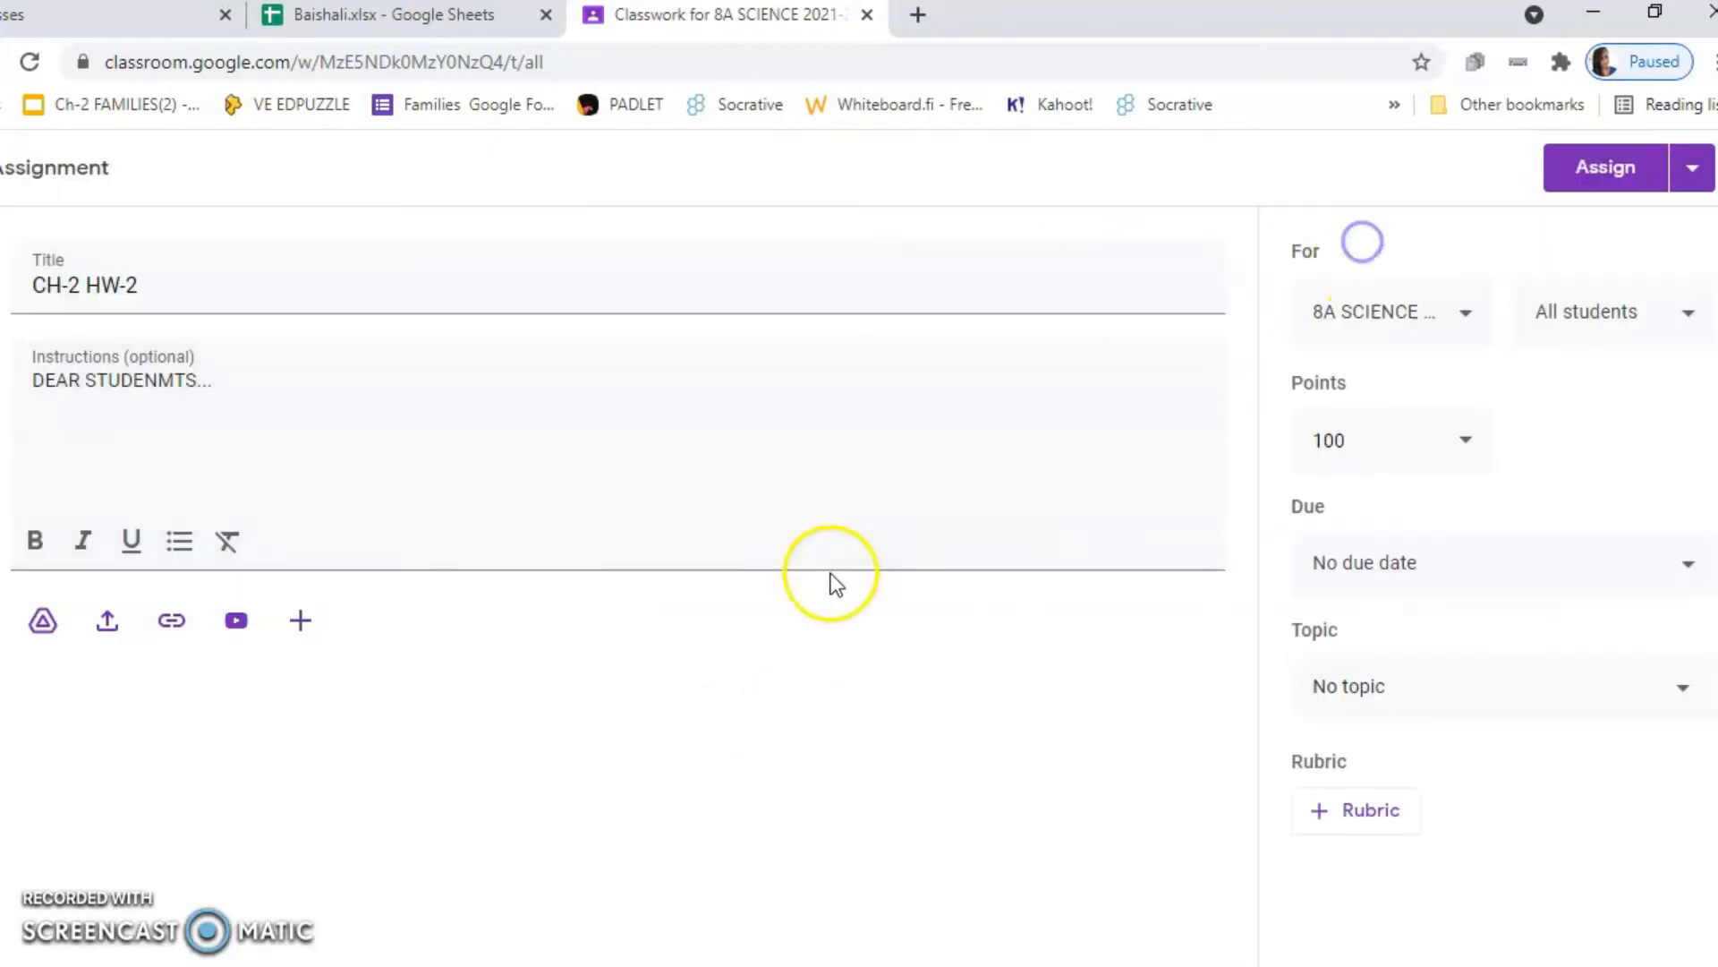
- Make the assignment Ungraded and set its due date to Aug 25, 2021
left_click(1465, 436)
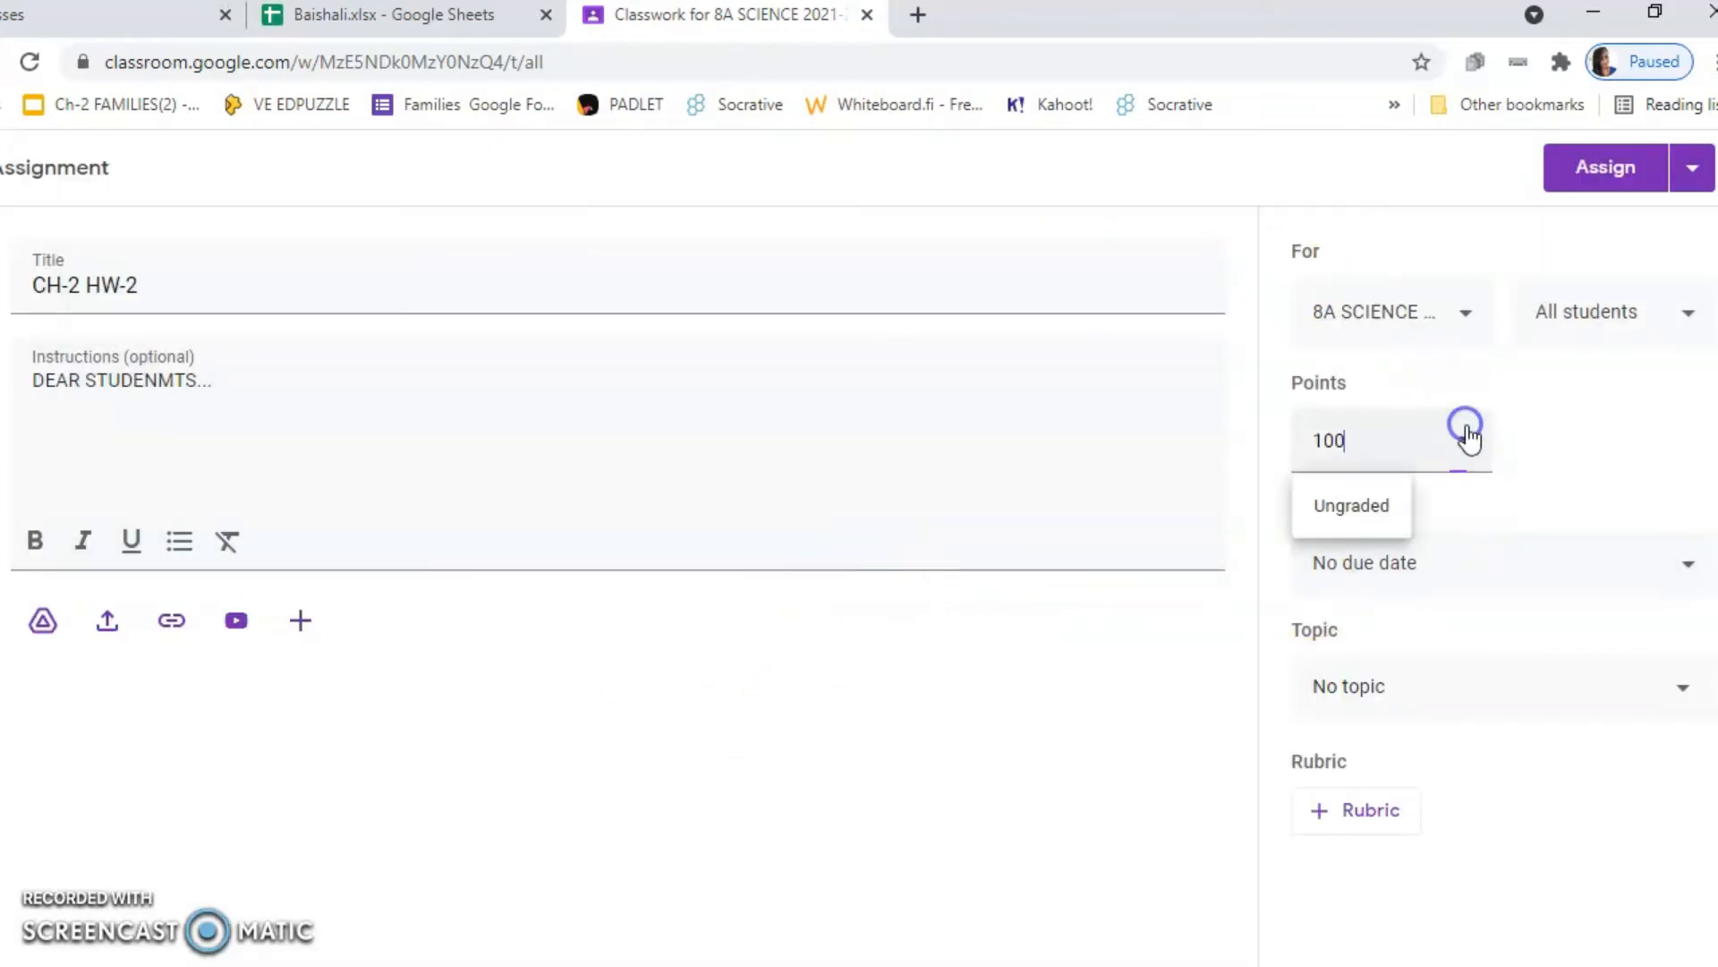
left_click(1371, 514)
left_click(1682, 560)
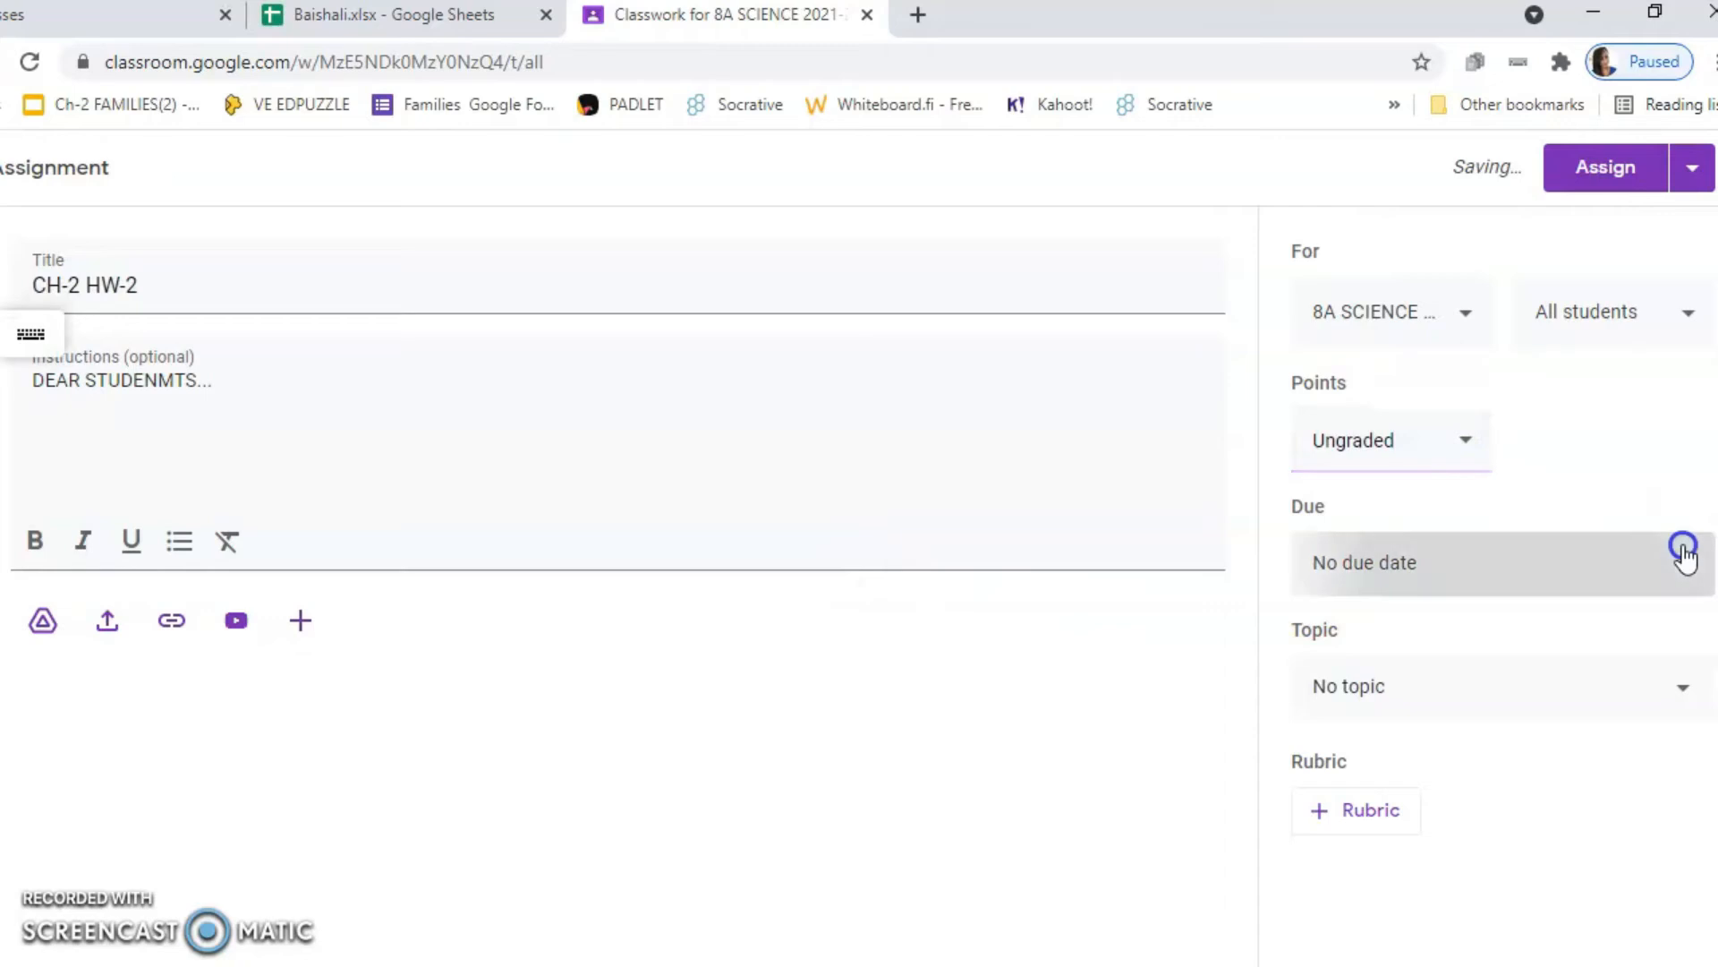
left_click(1481, 667)
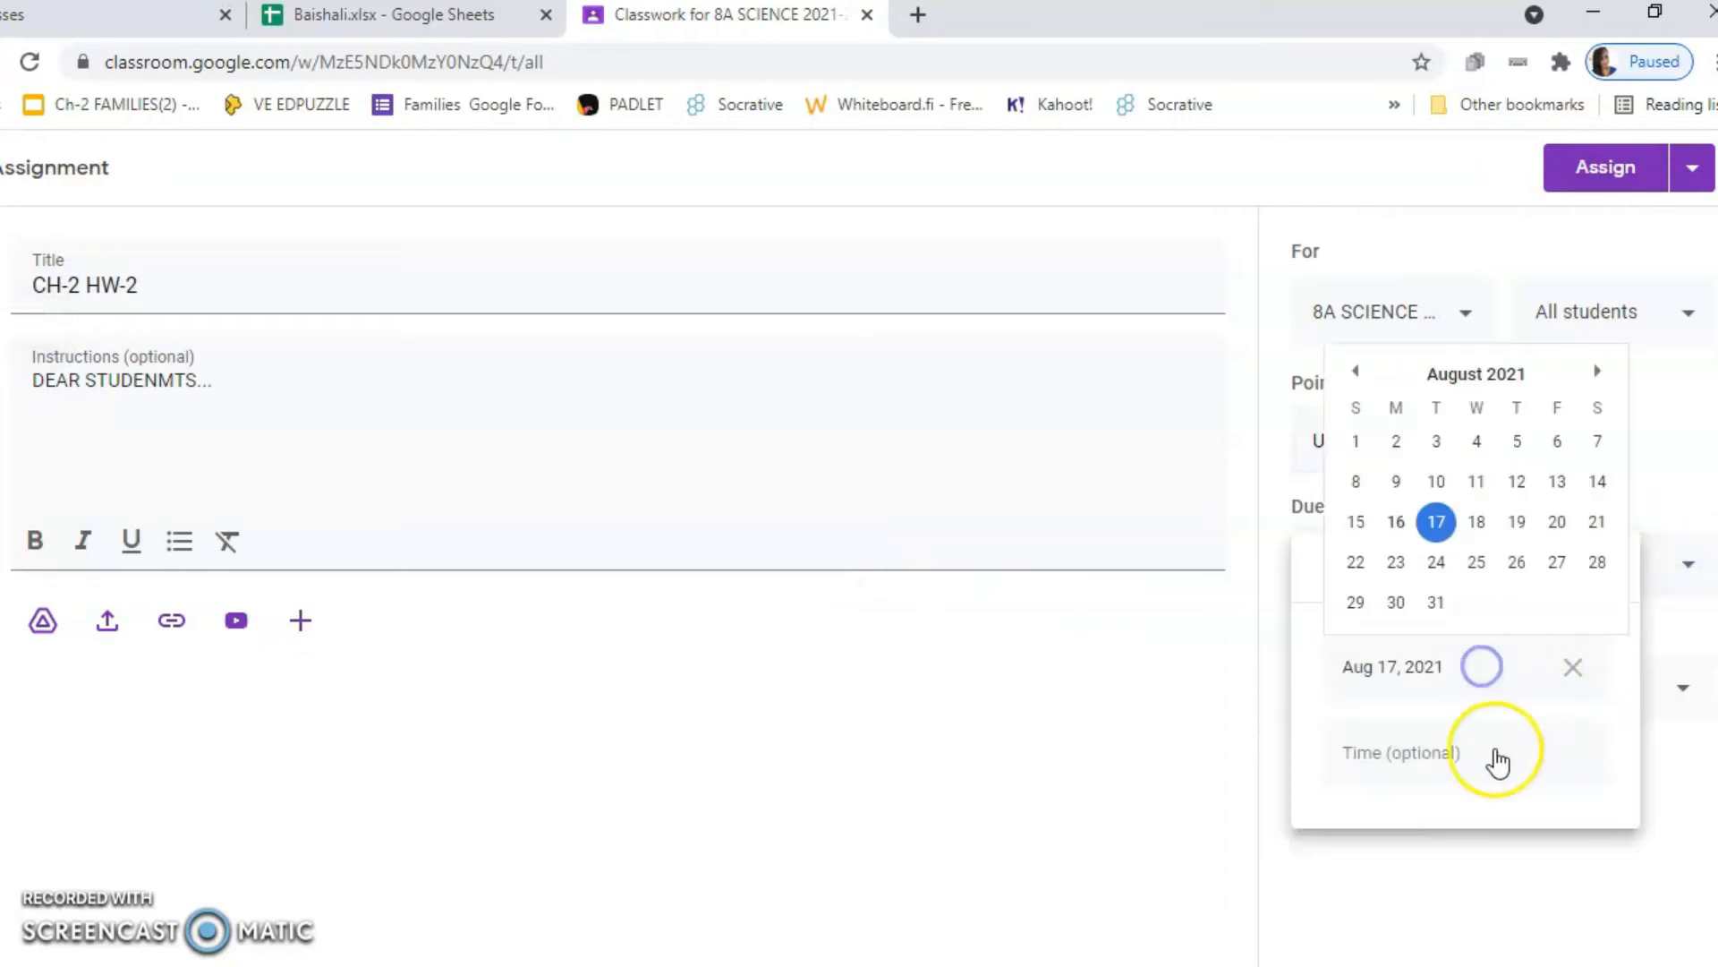
left_click(1477, 562)
left_click(875, 721)
- Place the CH-2 HW-2 assignment under the existing WEEKLY HOMEWORK topic and assign it
left_click(1673, 693)
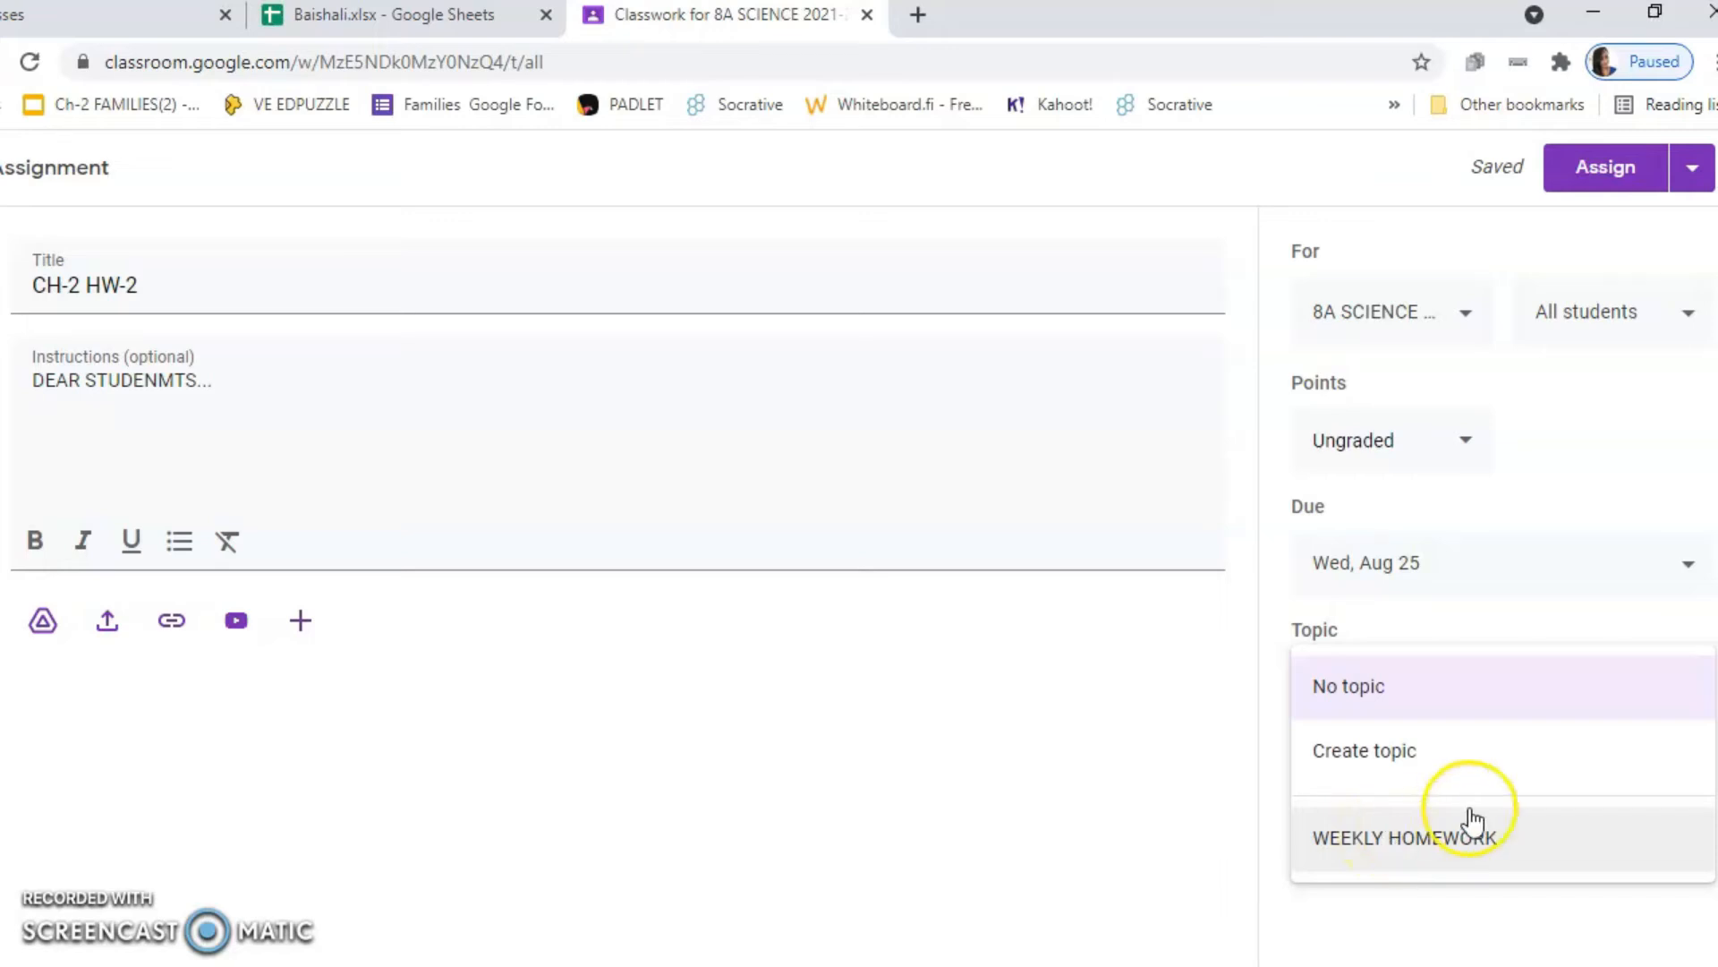
left_click(1481, 846)
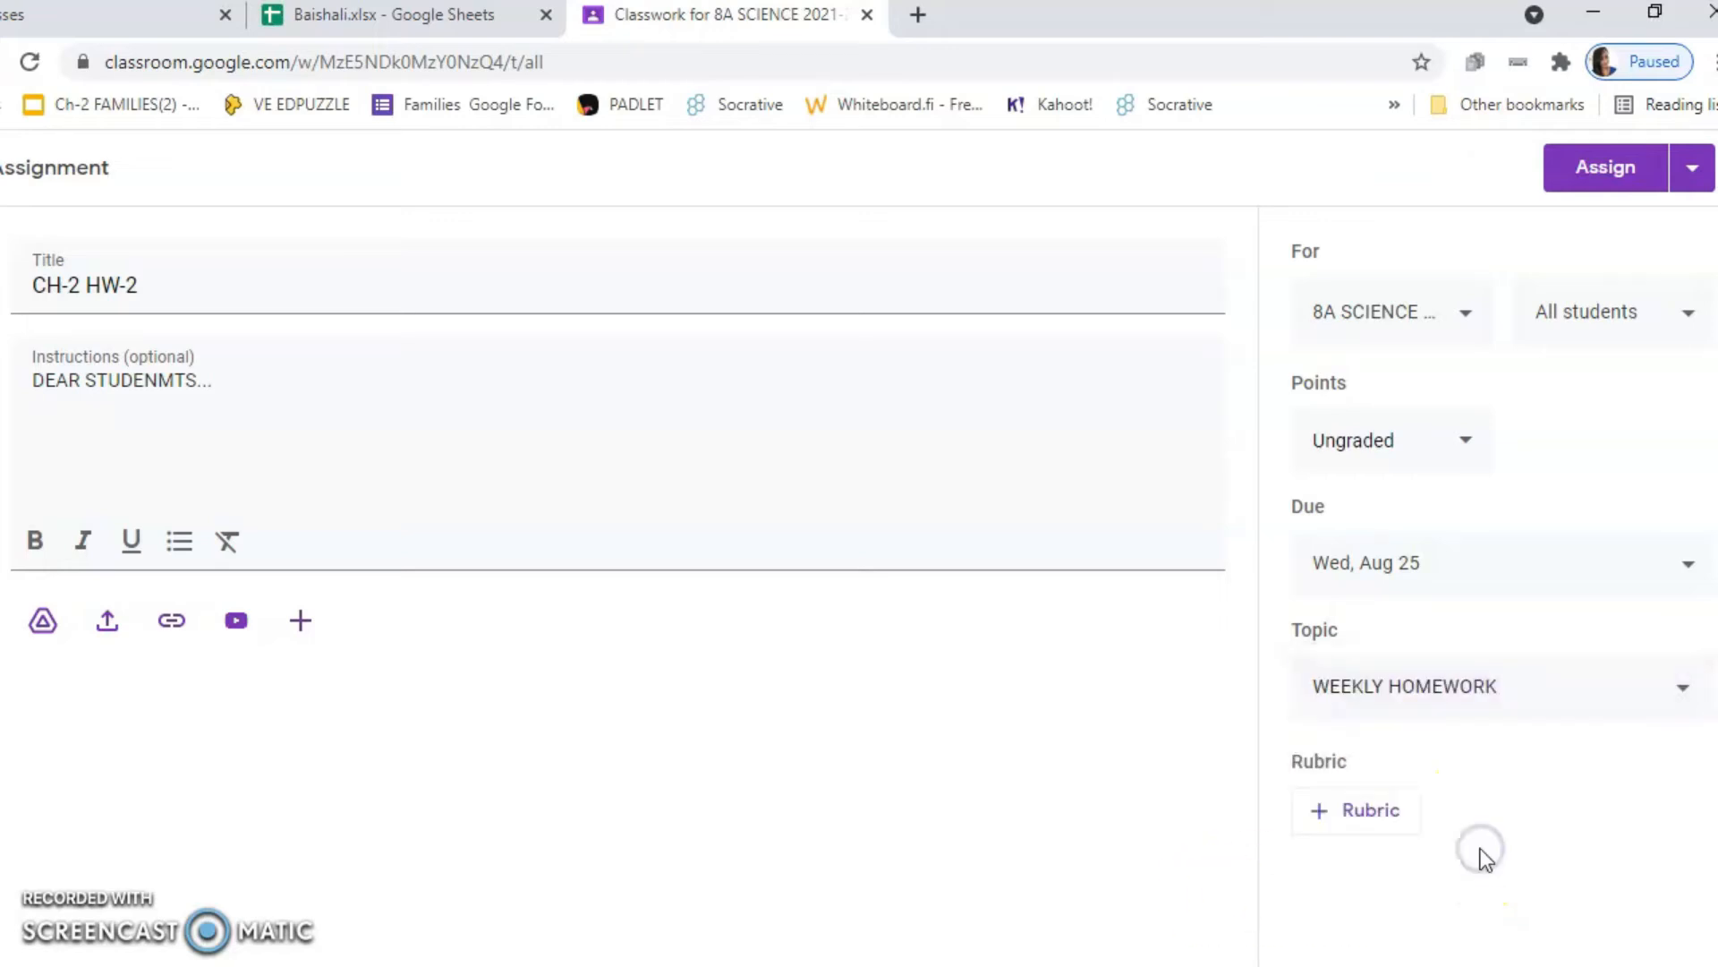
left_click(1596, 172)
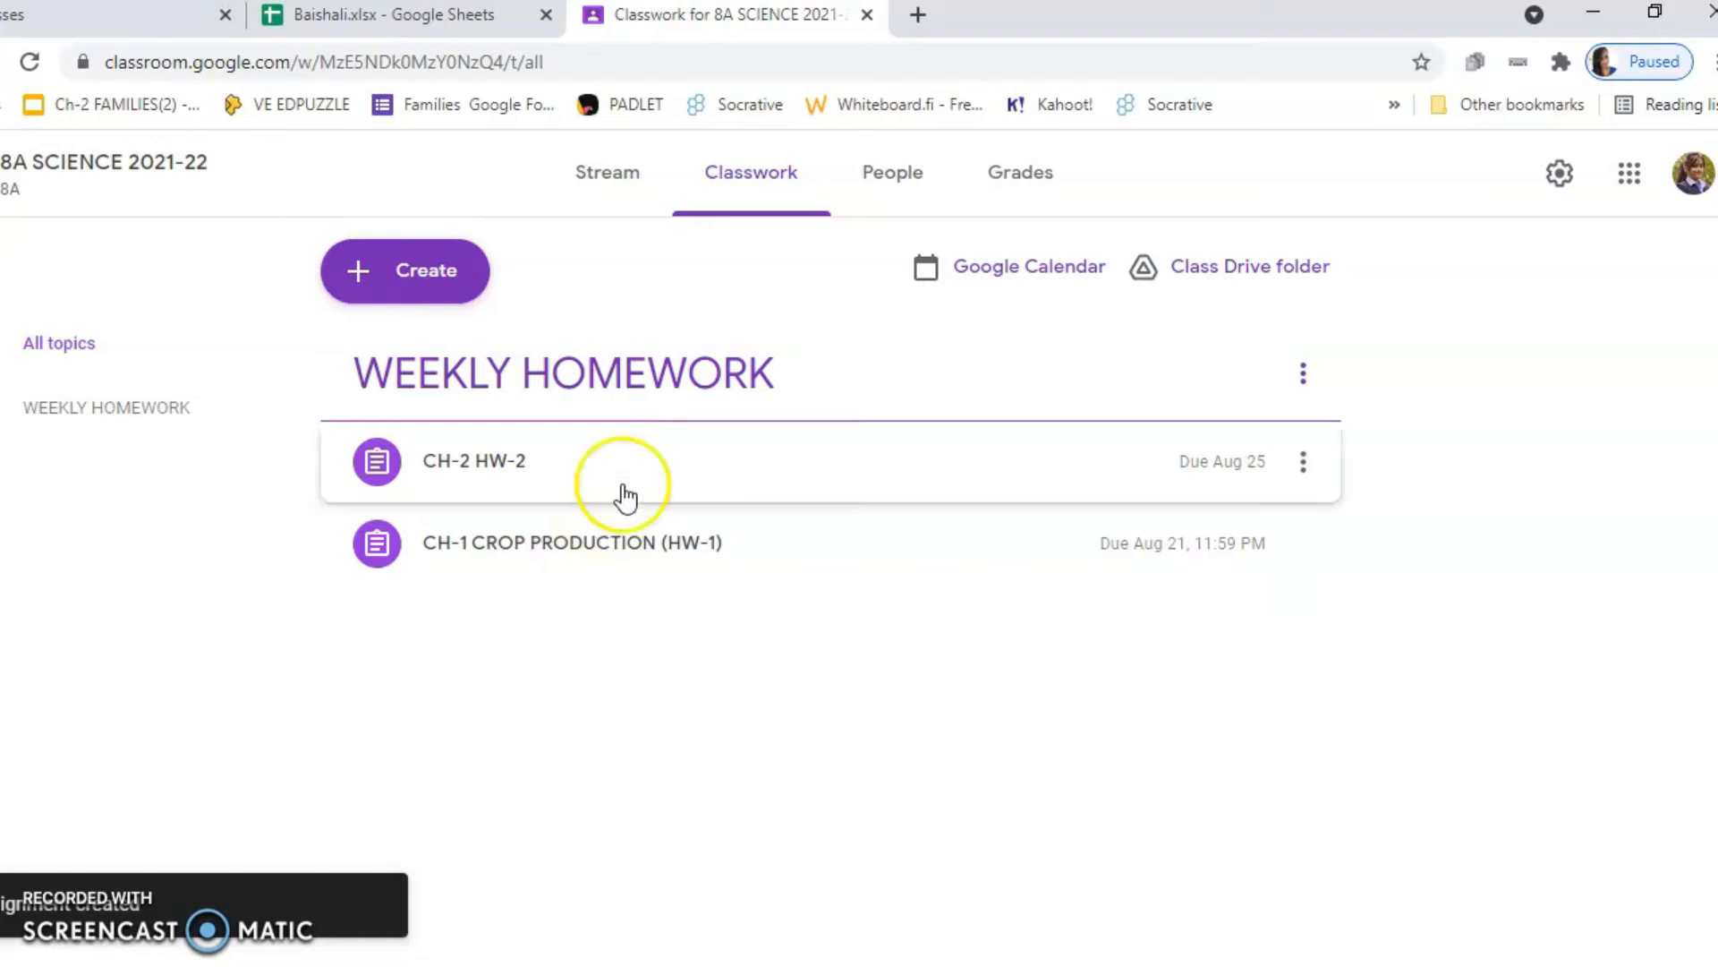
- Start a new material post for the class titled "CH-1 CROP PRODUCTION PPT"
left_click(376, 297)
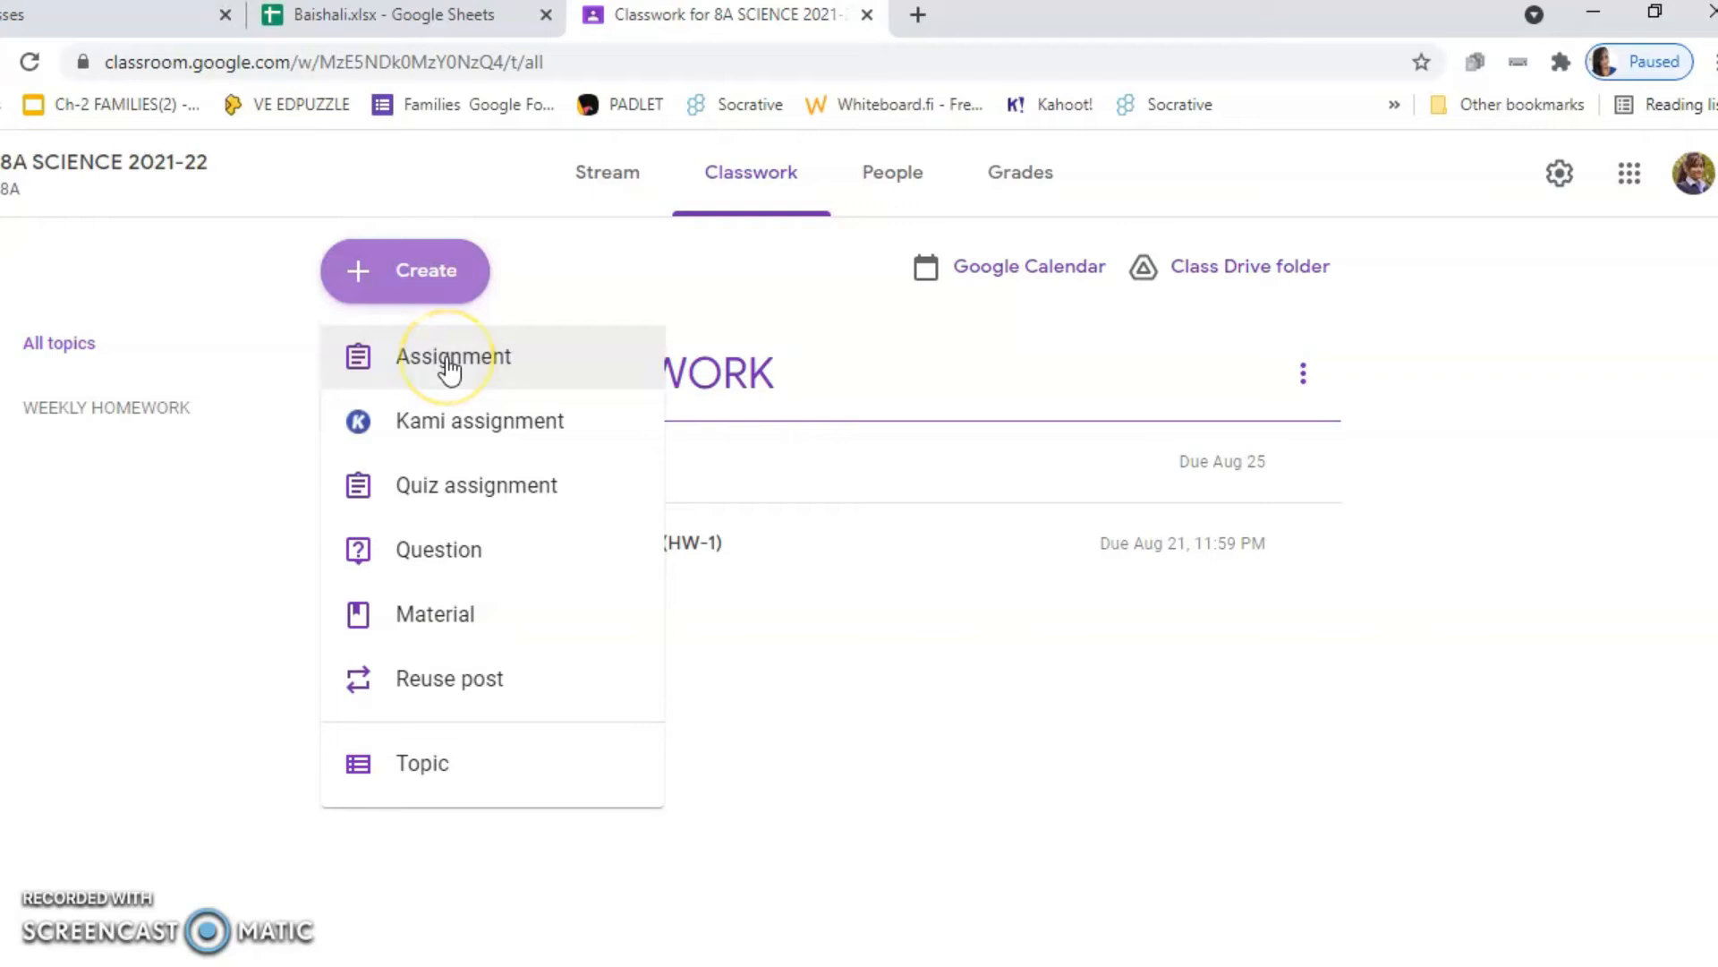
left_click(452, 625)
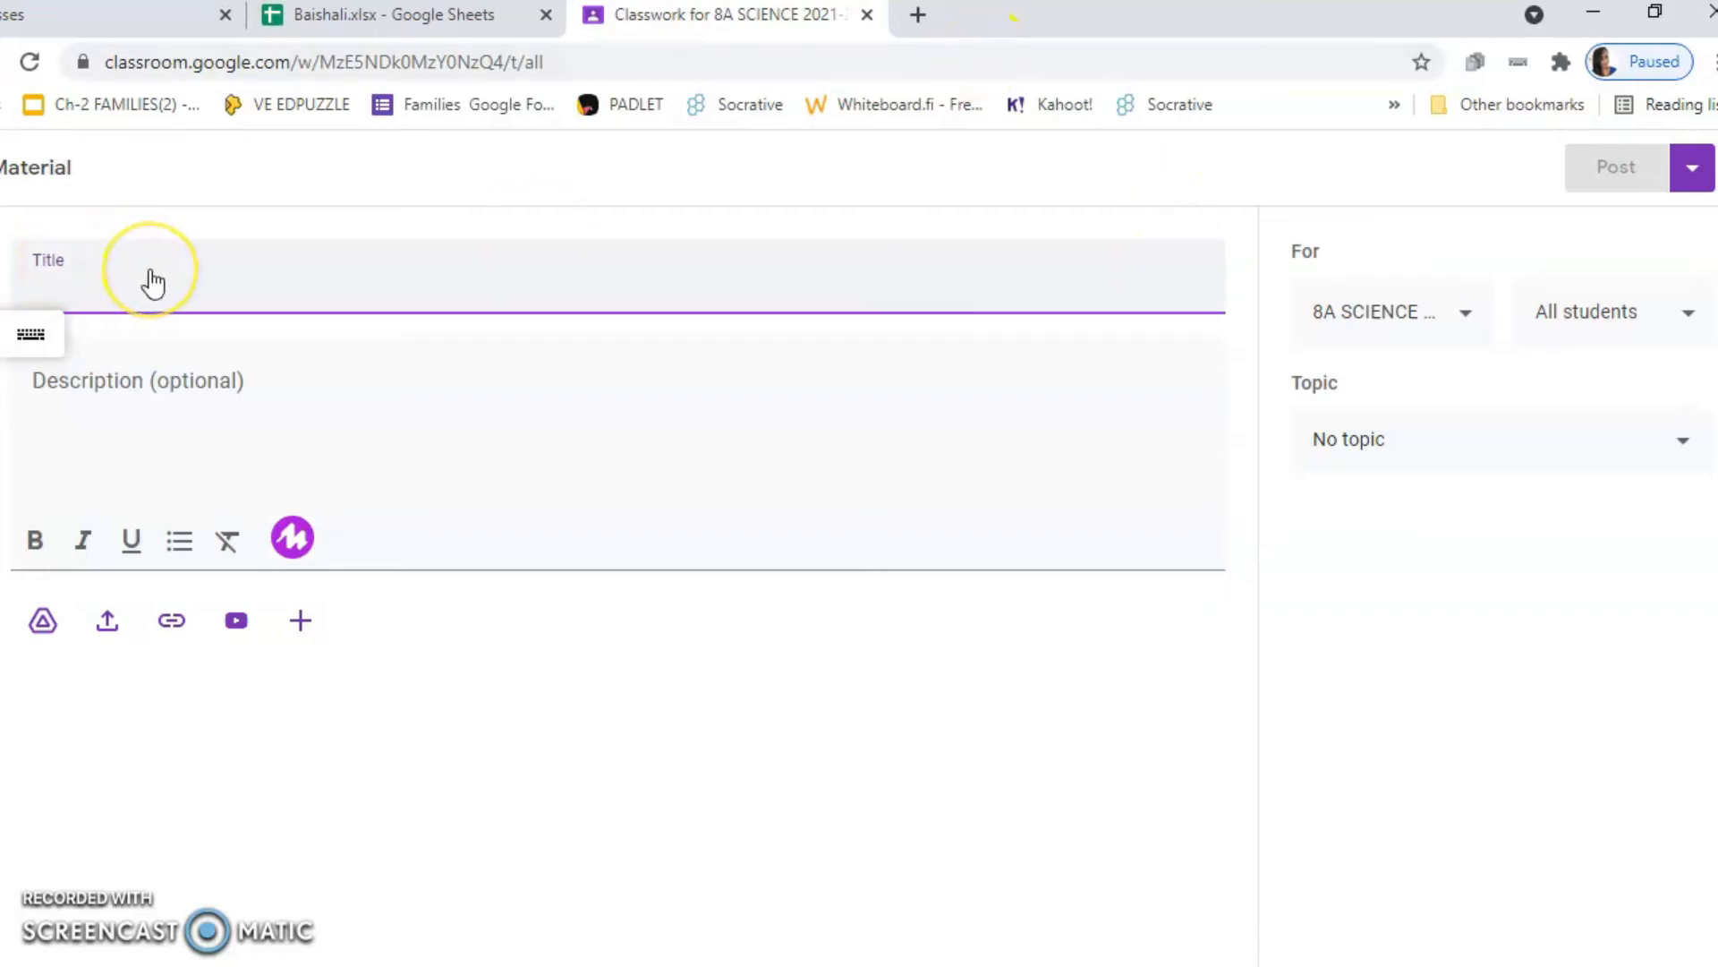
type("CH-1 CROP PRODUCTION PPT")
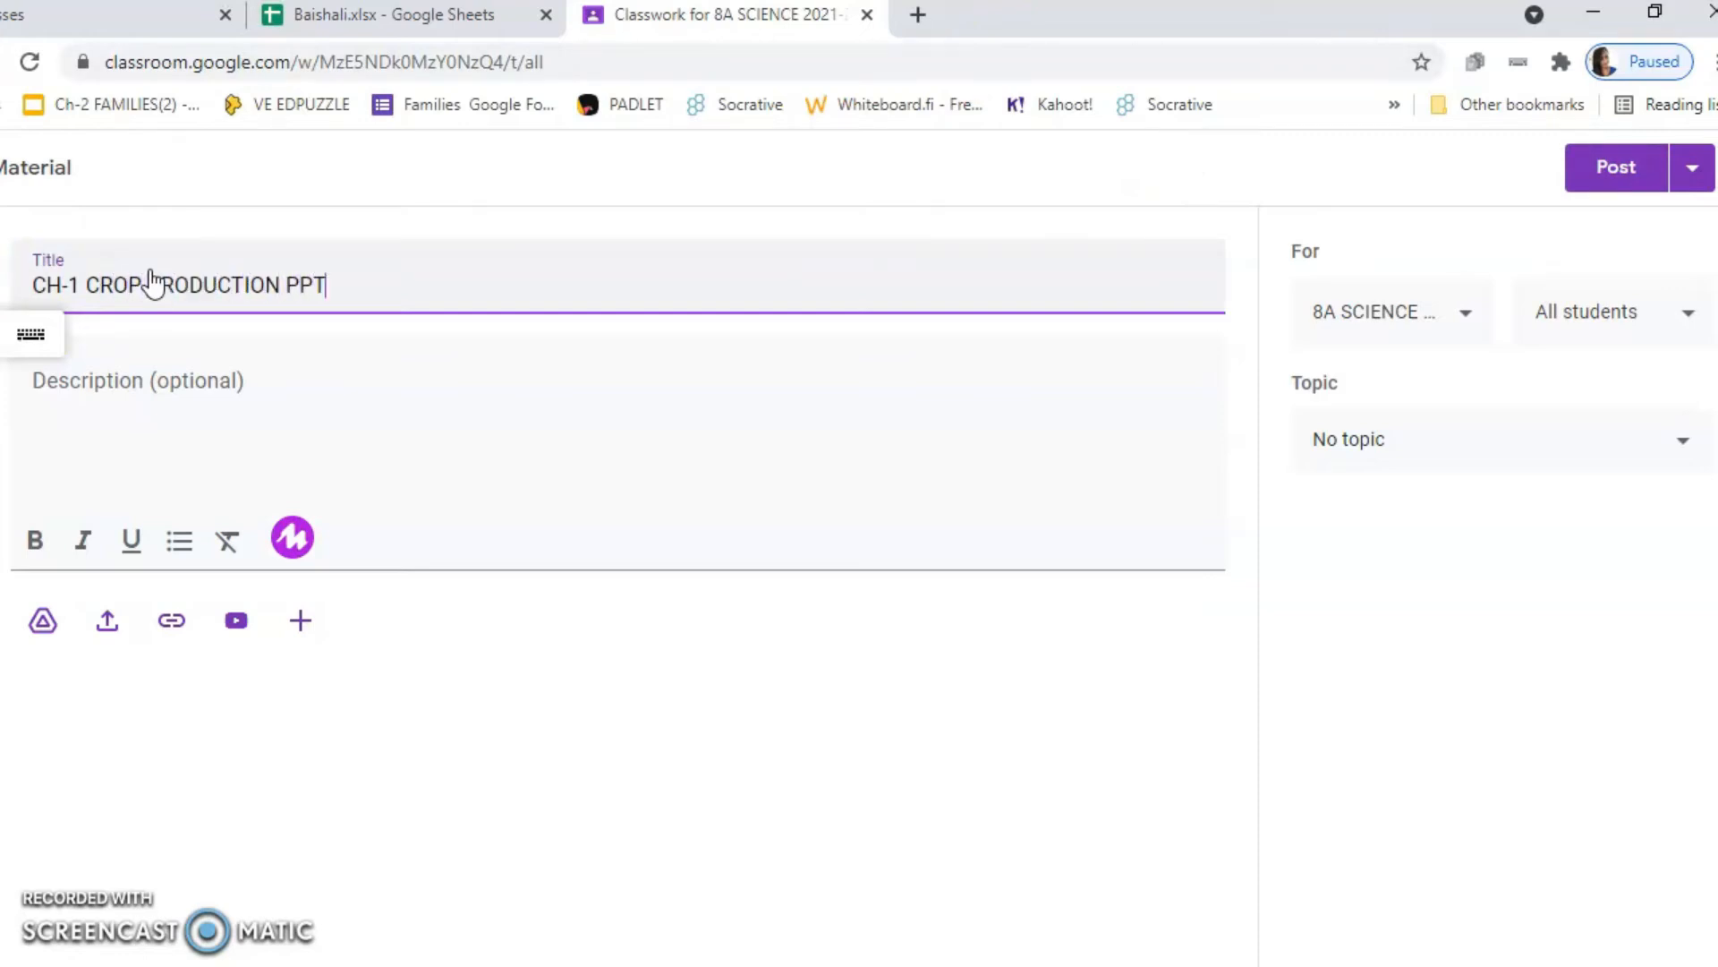
- Write the material's description as "Dear Students ," followed on a new line by "Kindly find the ppt of the ch-2"
left_click(190, 380)
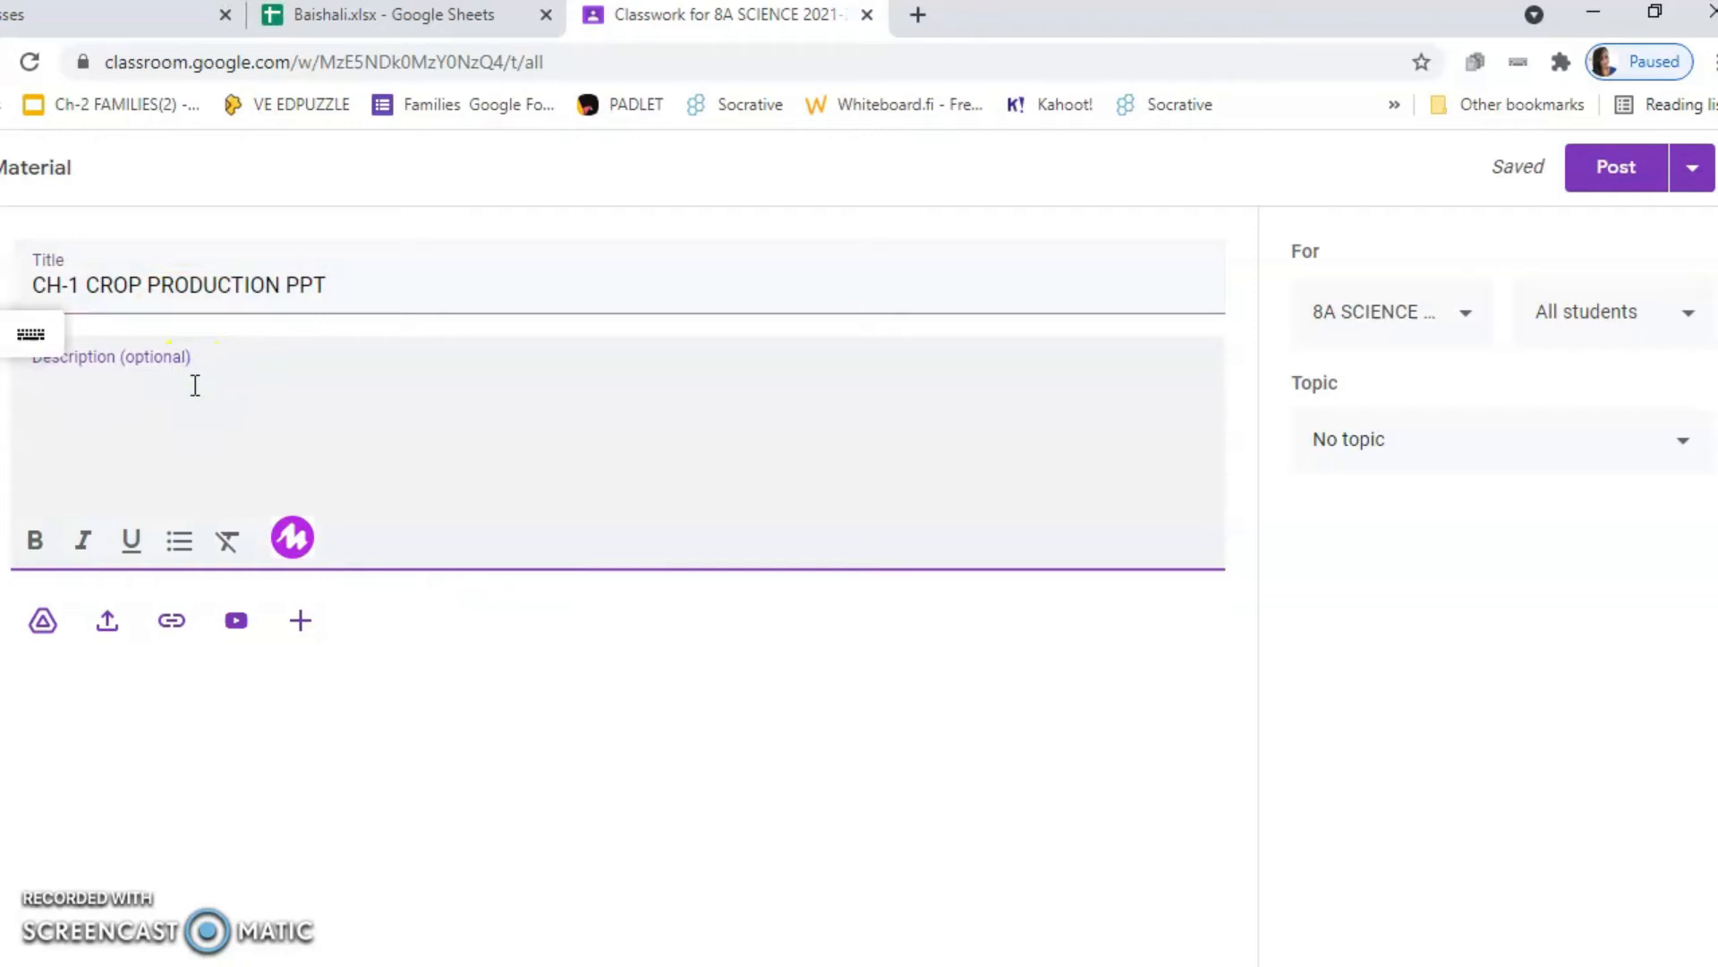
type("DEAR")
key("BackSpace")
key("BackSpace")
type("ear Students ,")
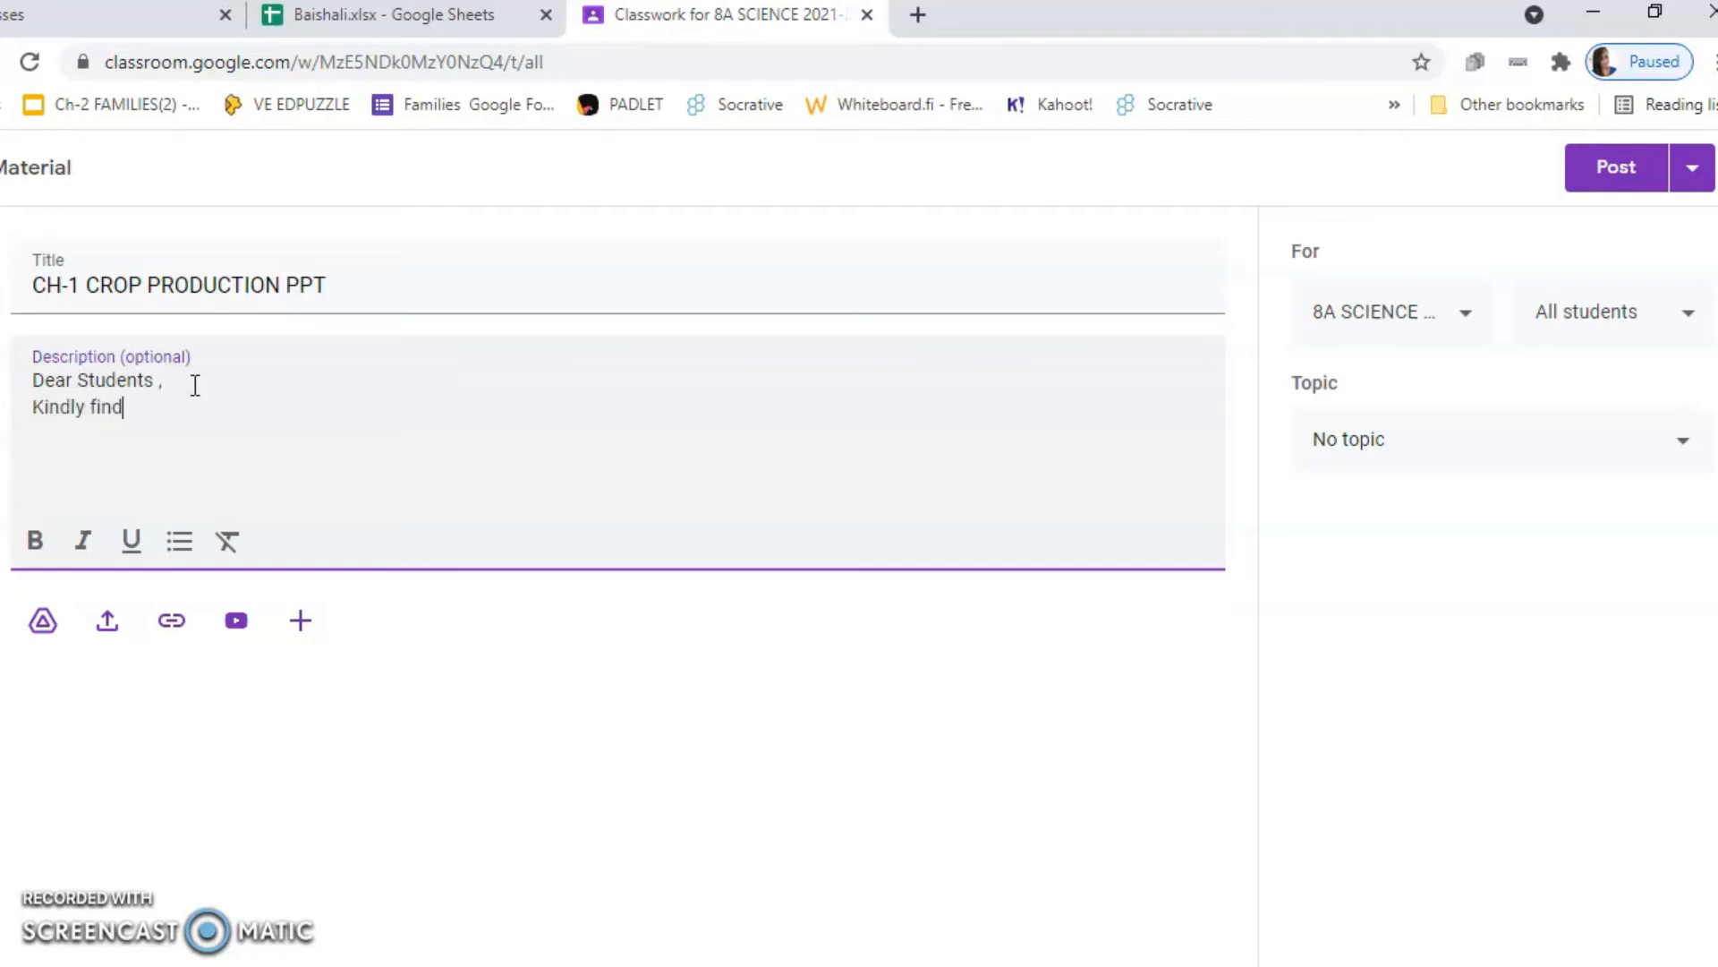
type("the ppto fthe ch-2")
left_click(209, 408)
left_click(189, 408)
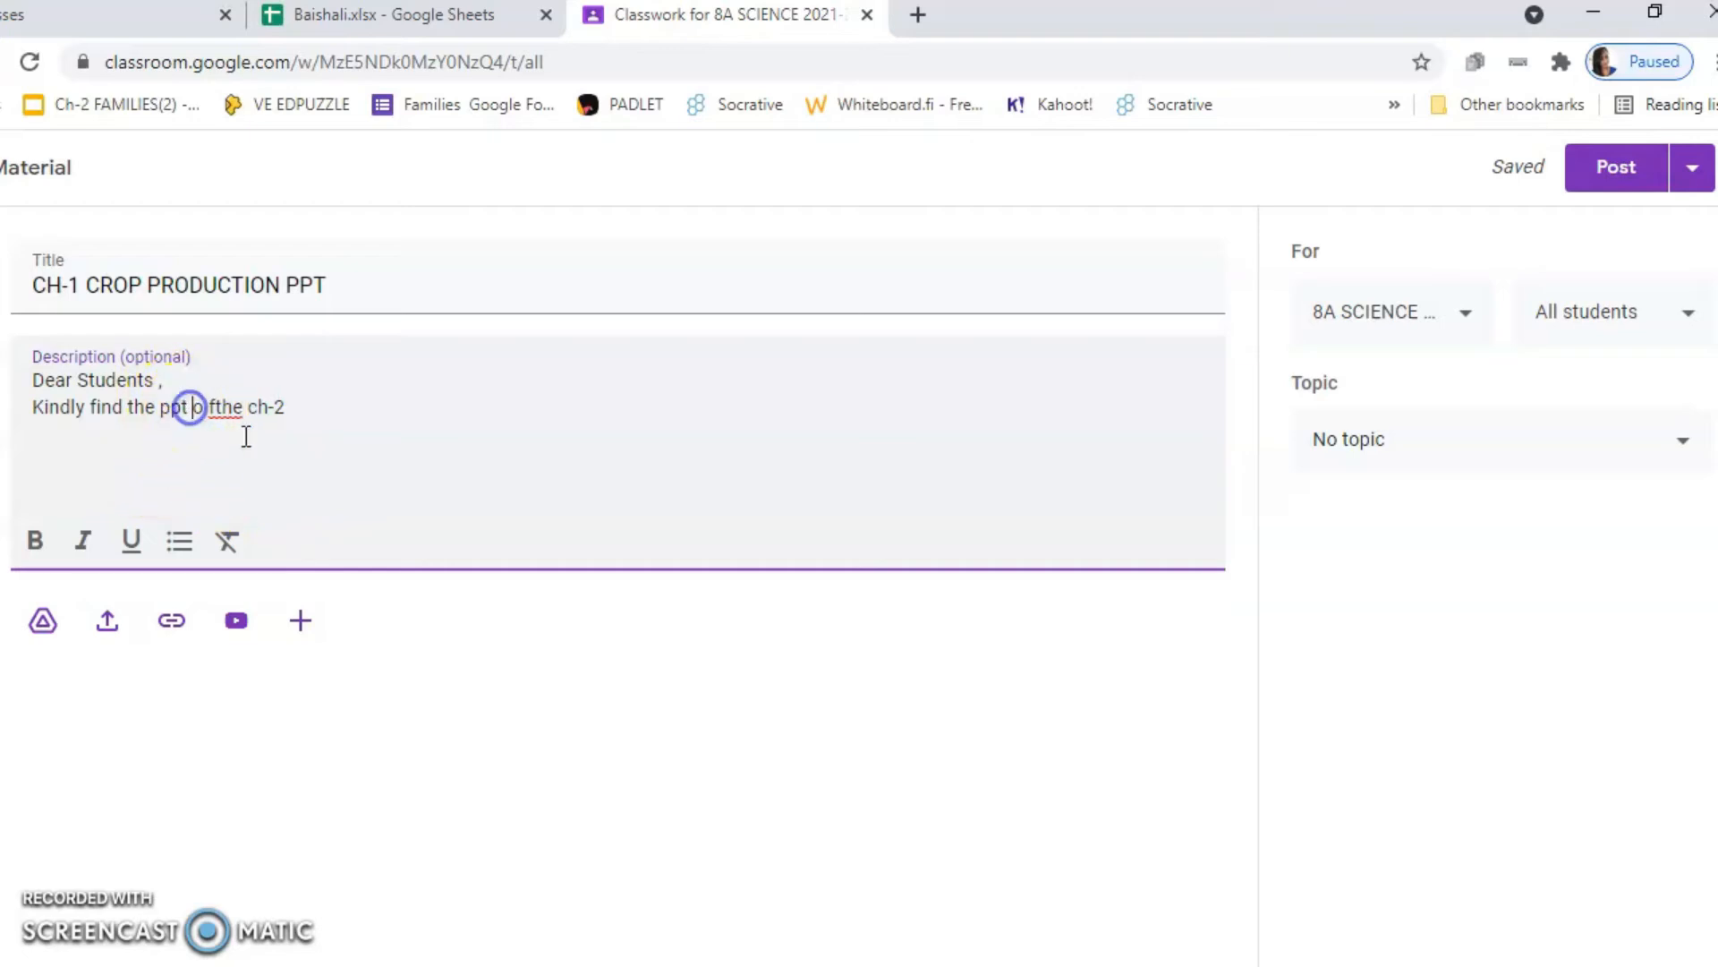
left_click(220, 405)
key("BackSpace")
key("BackSpace")
type("f")
left_click(334, 404)
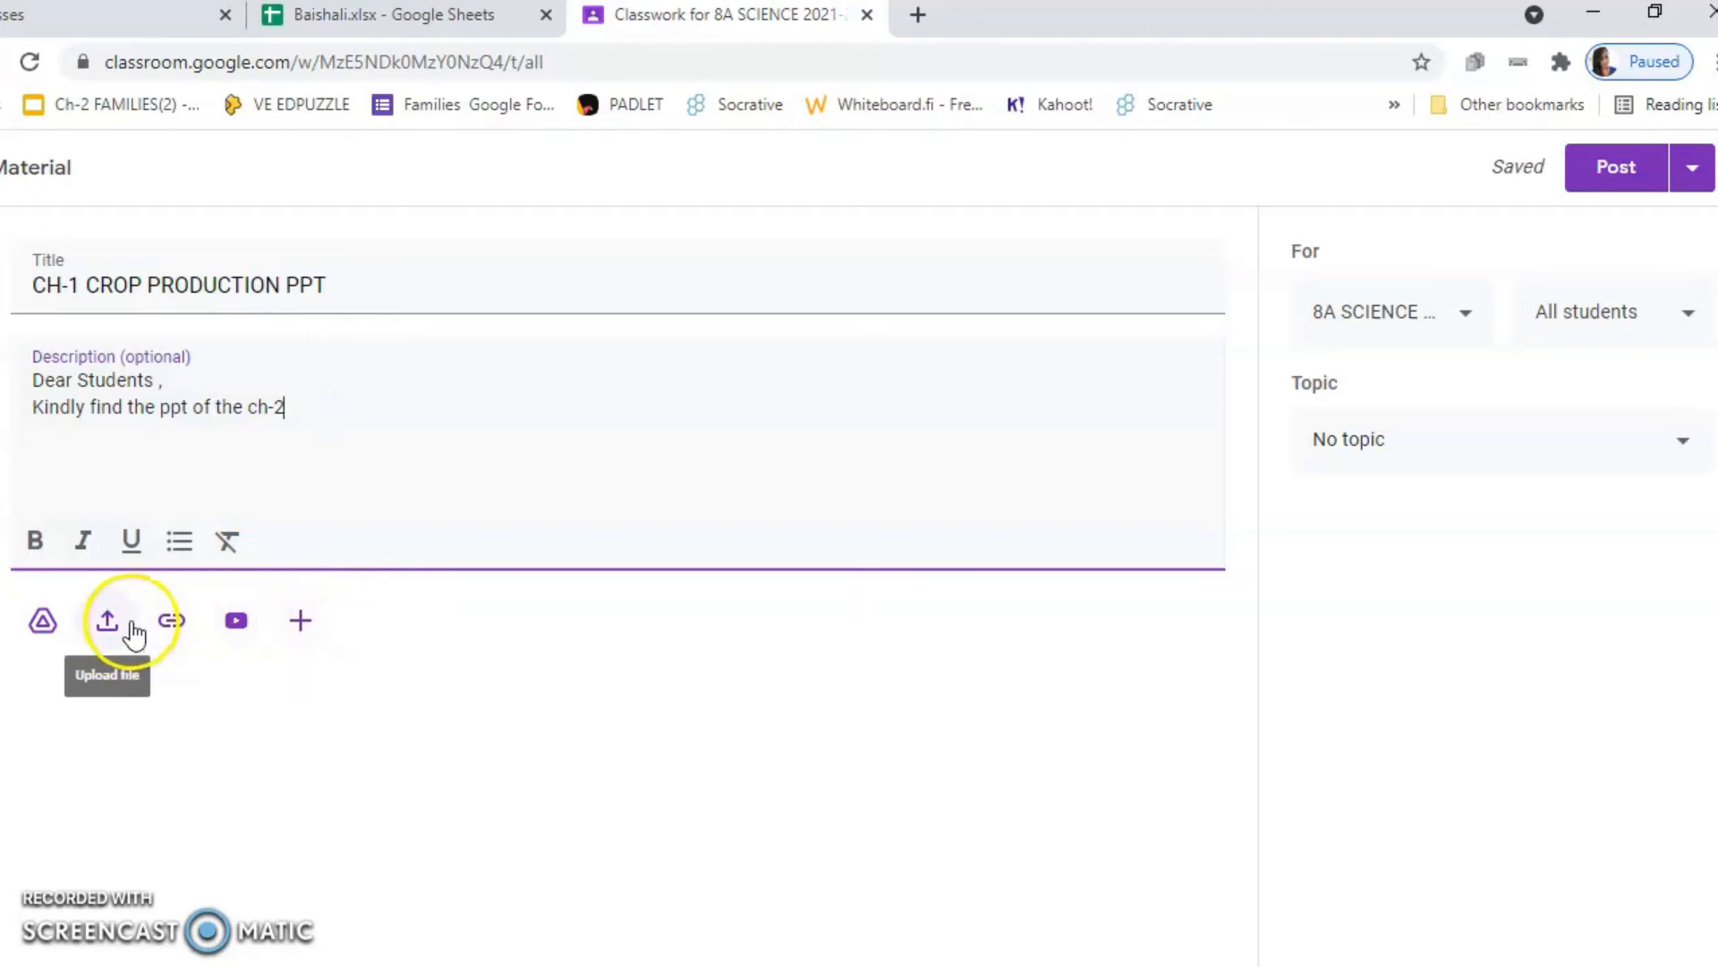
- Look at the options for adding a link and uploading a file to the material
left_click(165, 622)
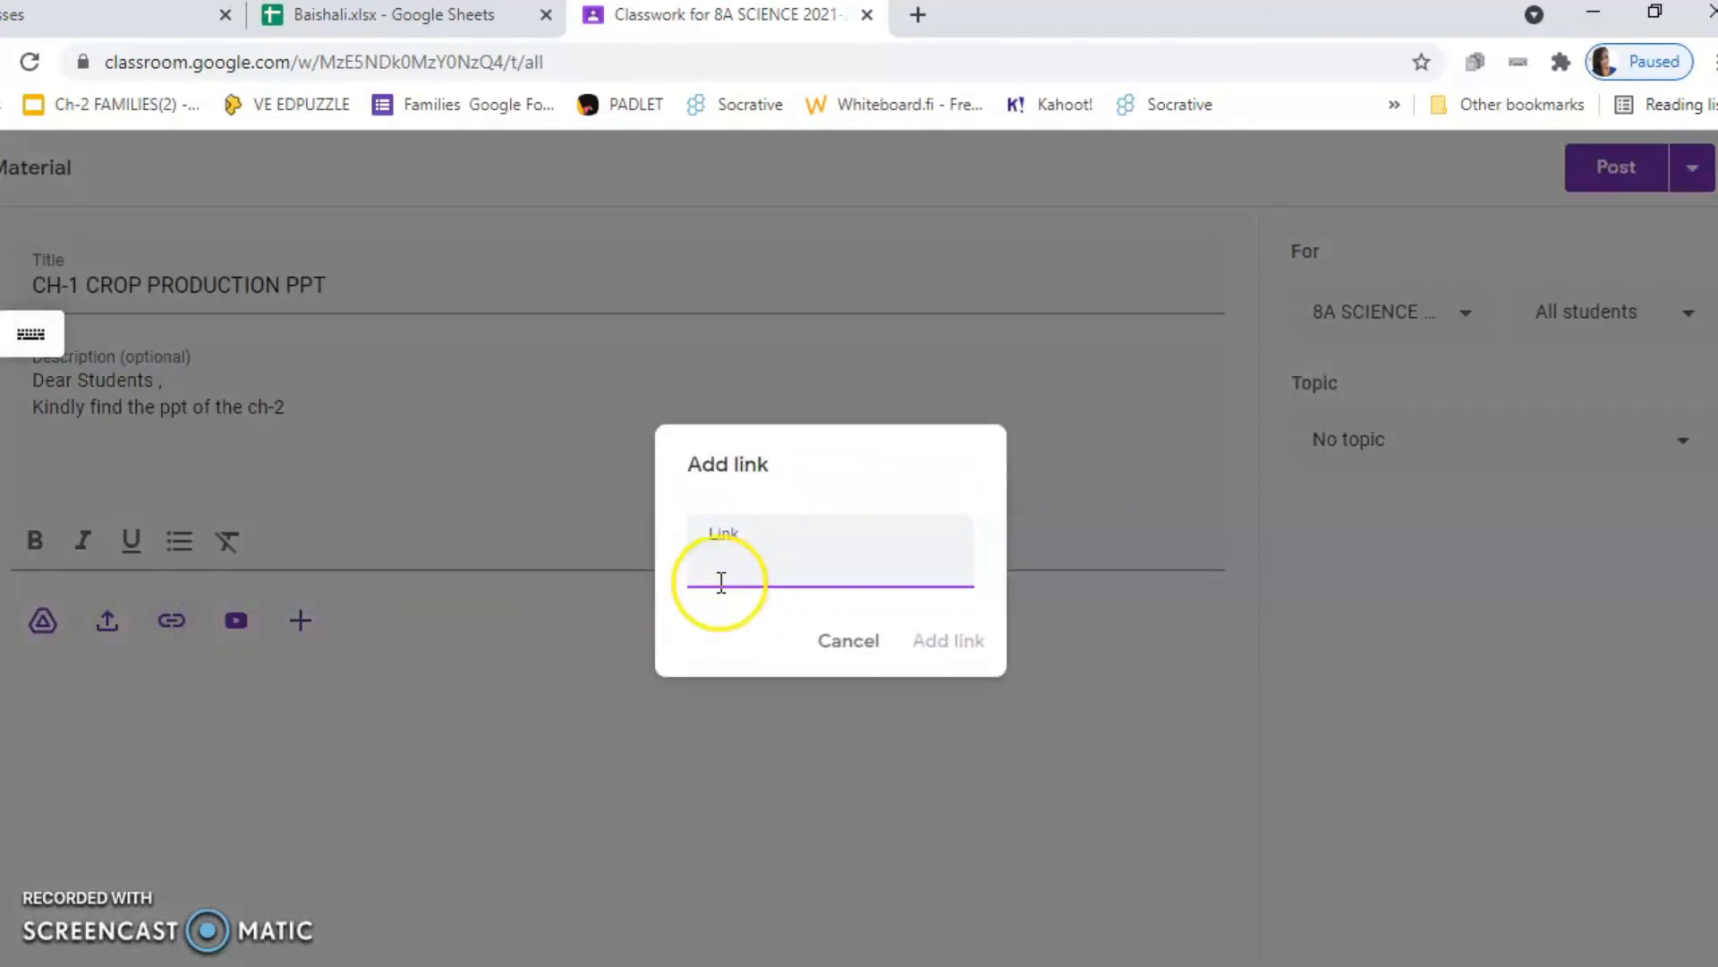
left_click(464, 682)
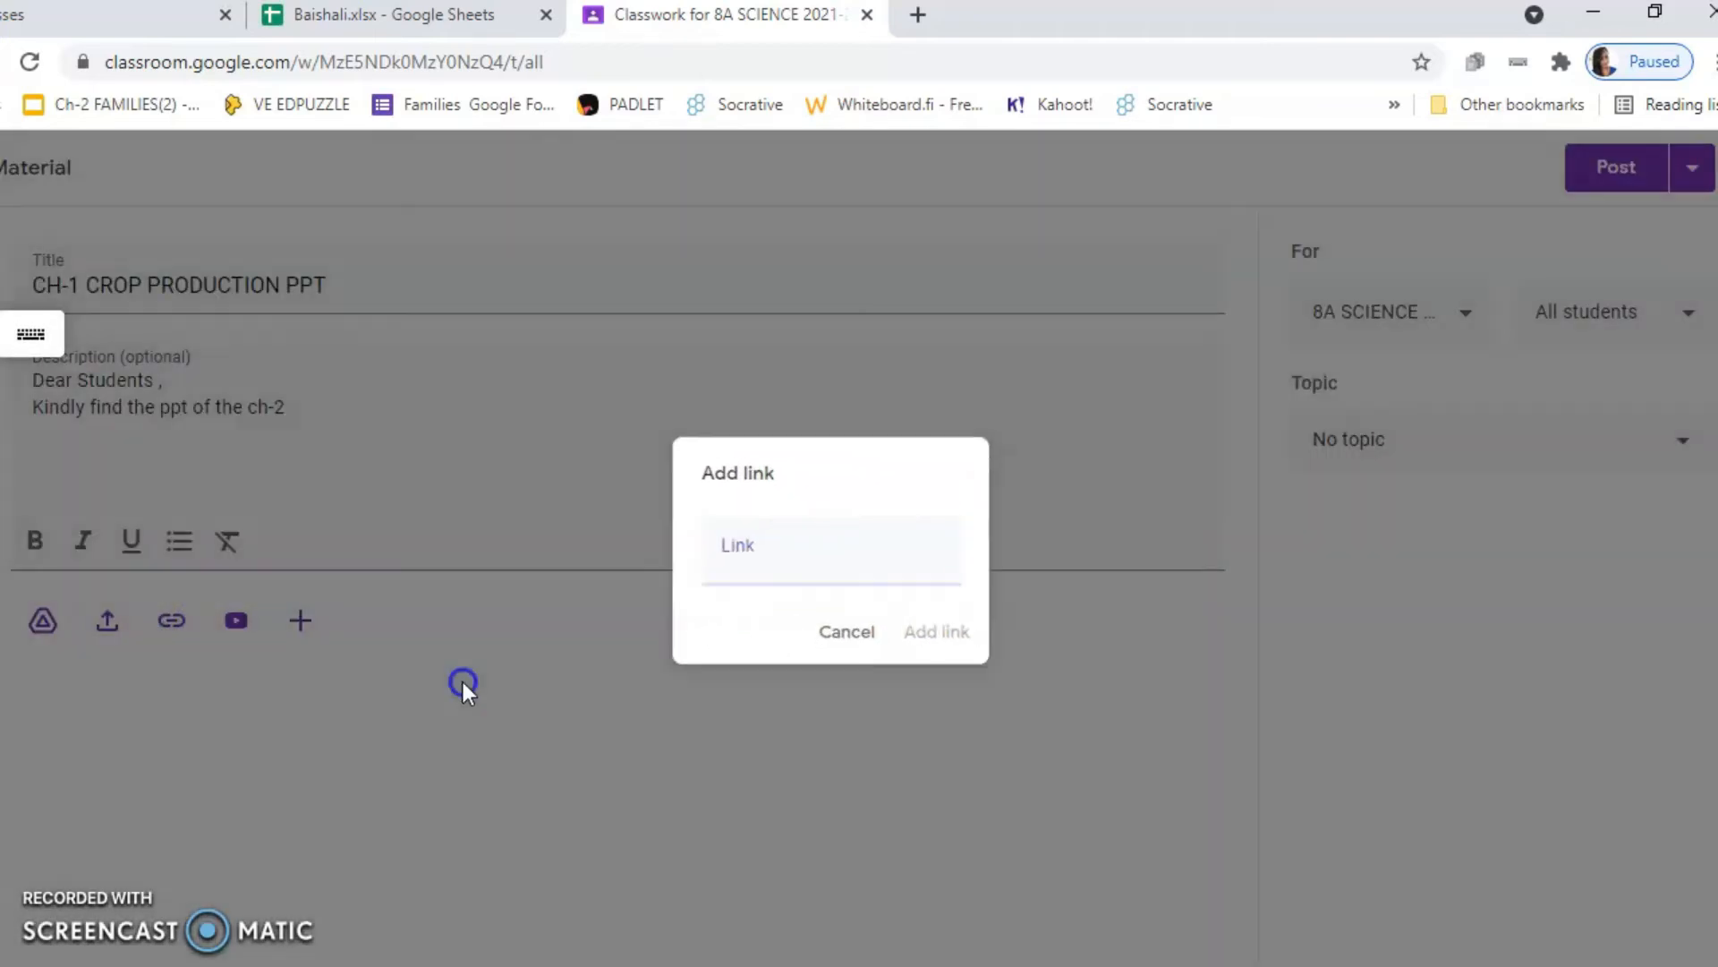
left_click(107, 621)
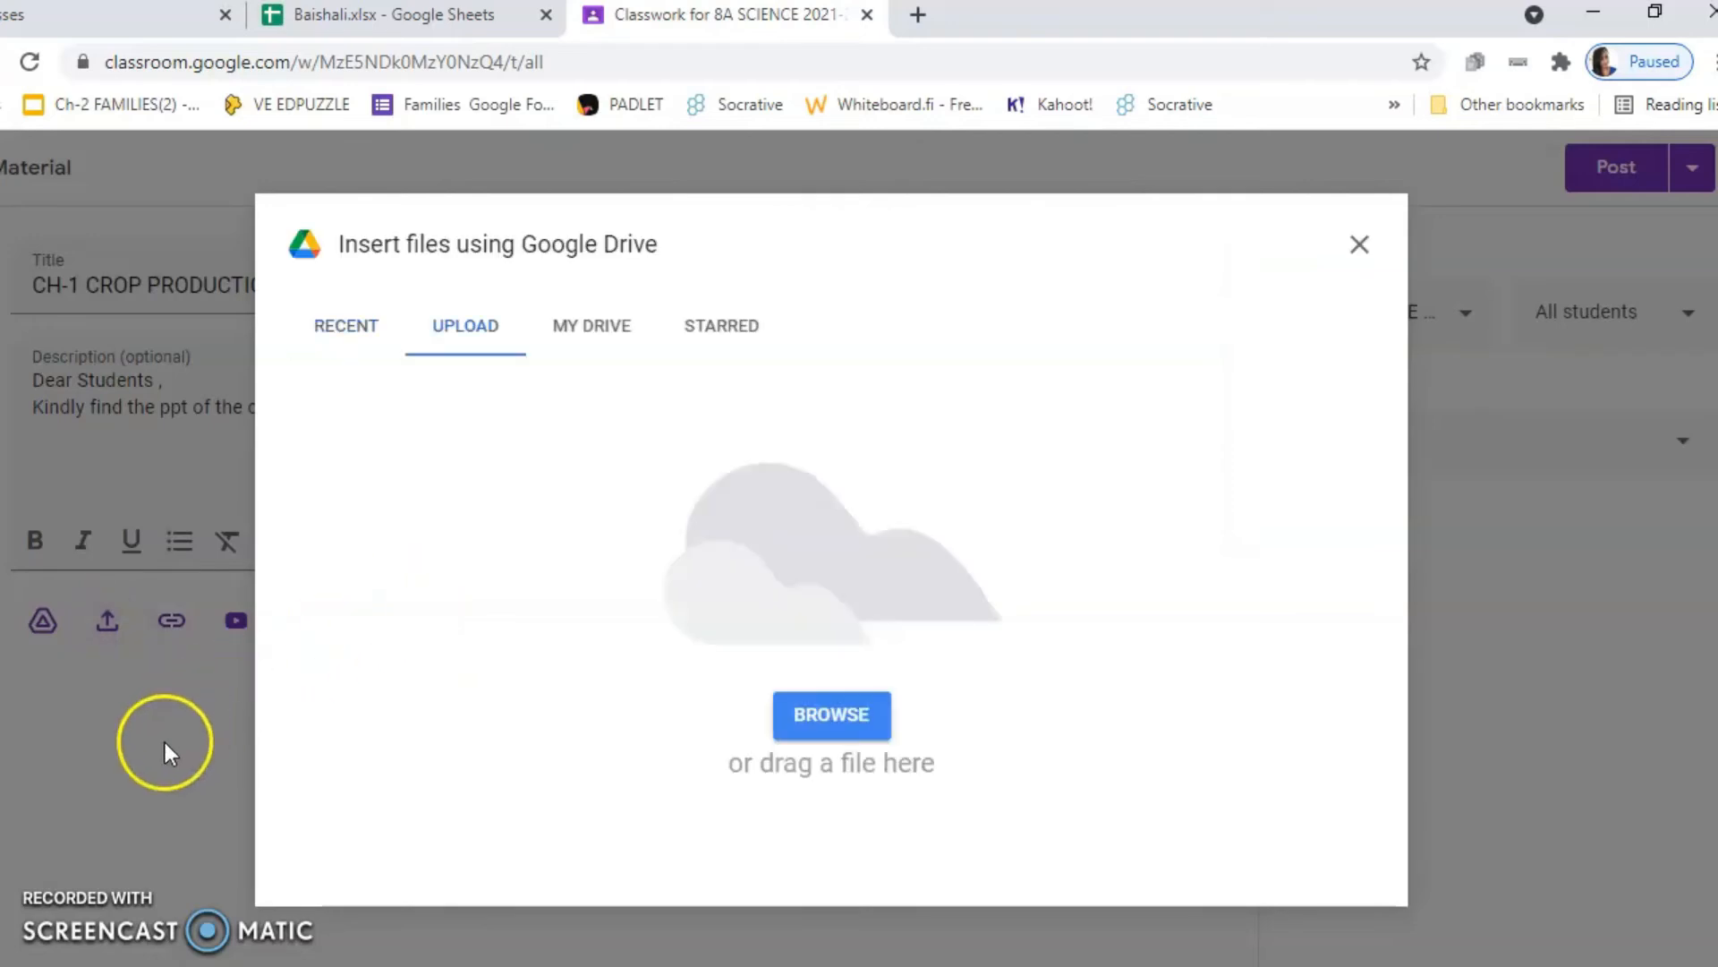
left_click(1360, 245)
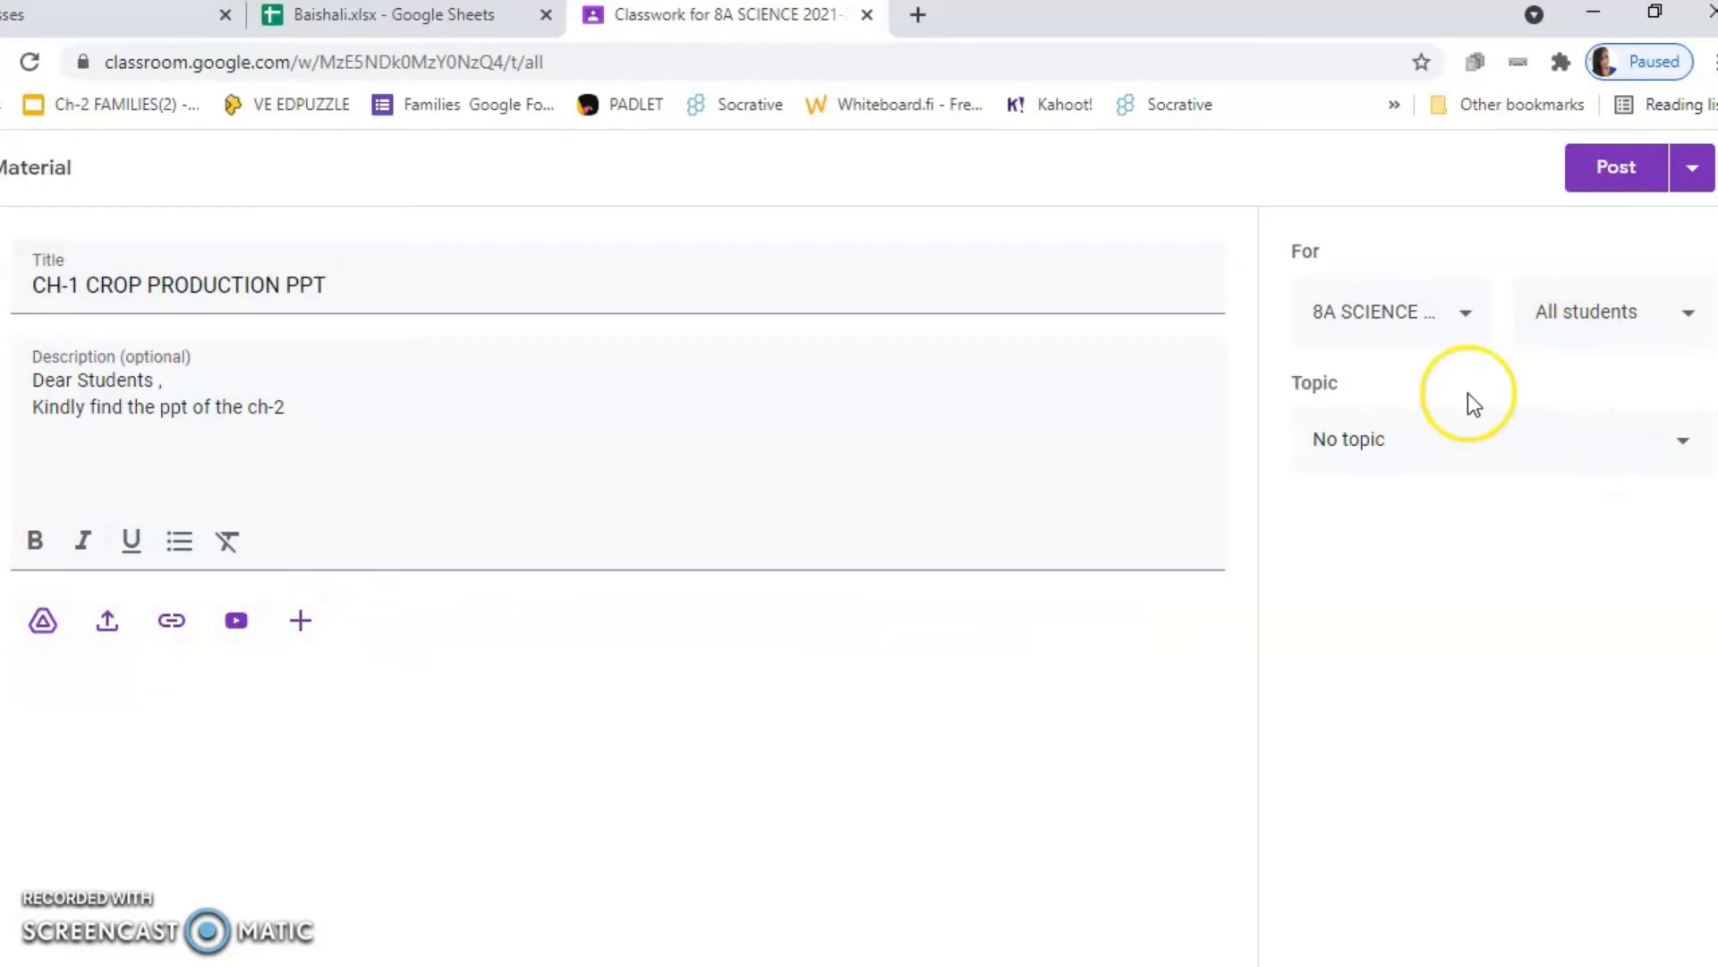
- Check the material's recipient list and create a new topic named "PPT/ GOOGLE SLIDES" for it
left_click(1662, 338)
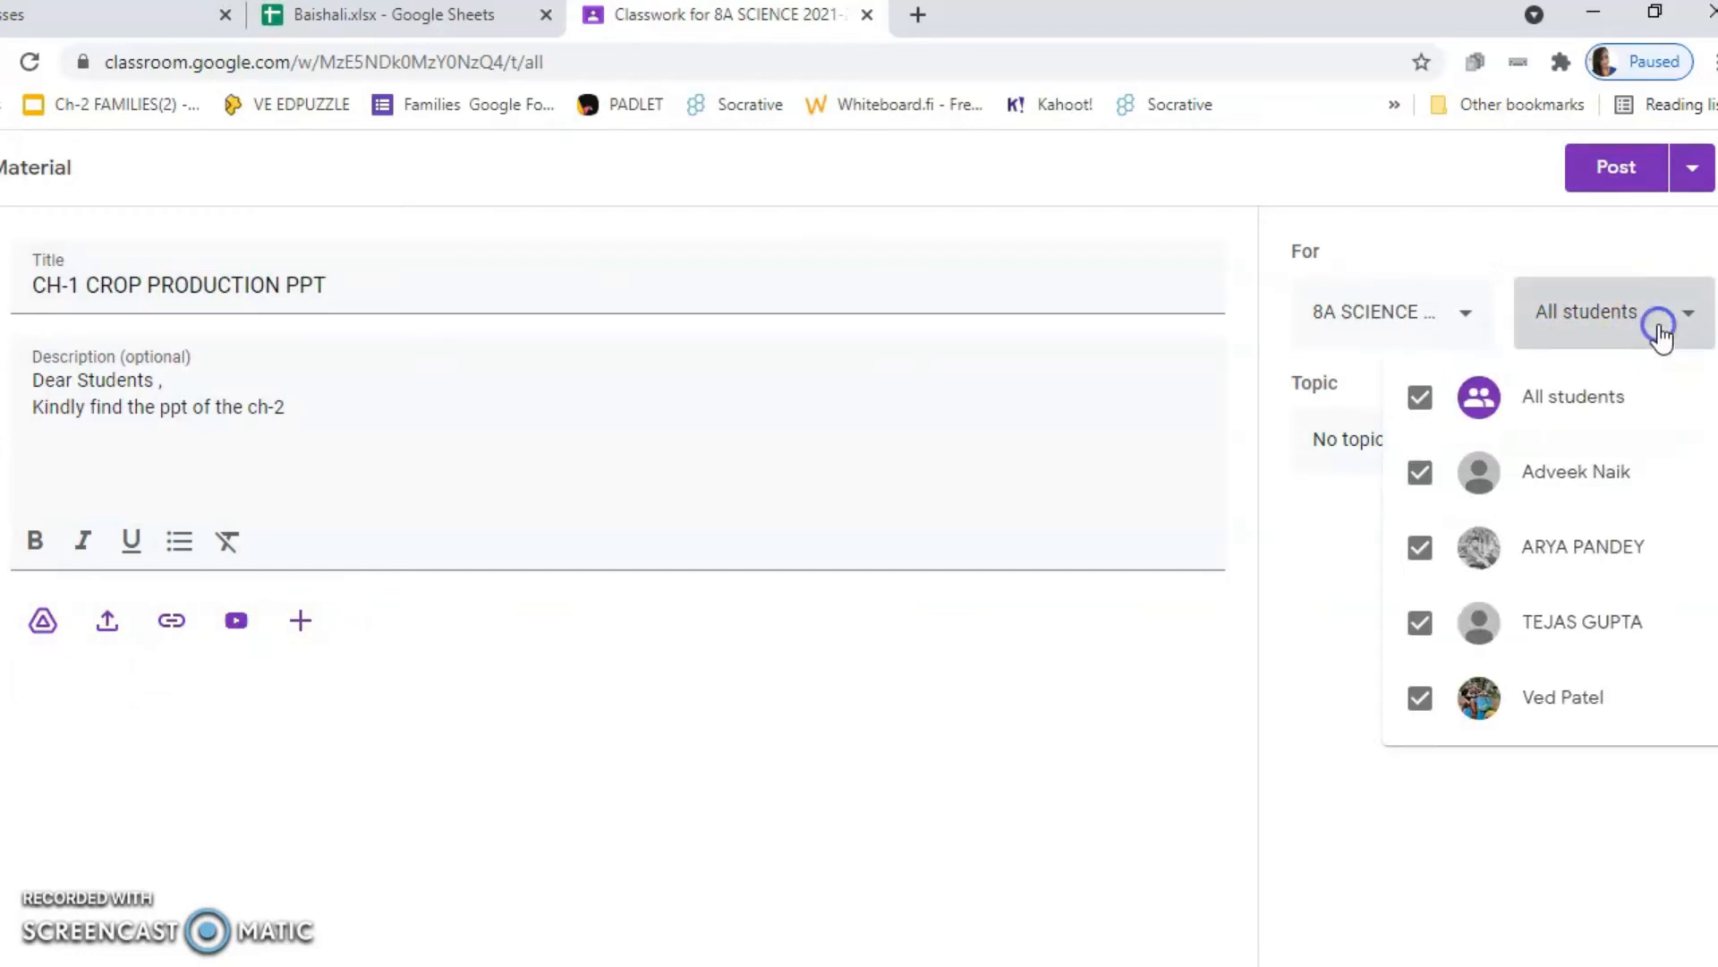
left_click(1110, 732)
left_click(1679, 441)
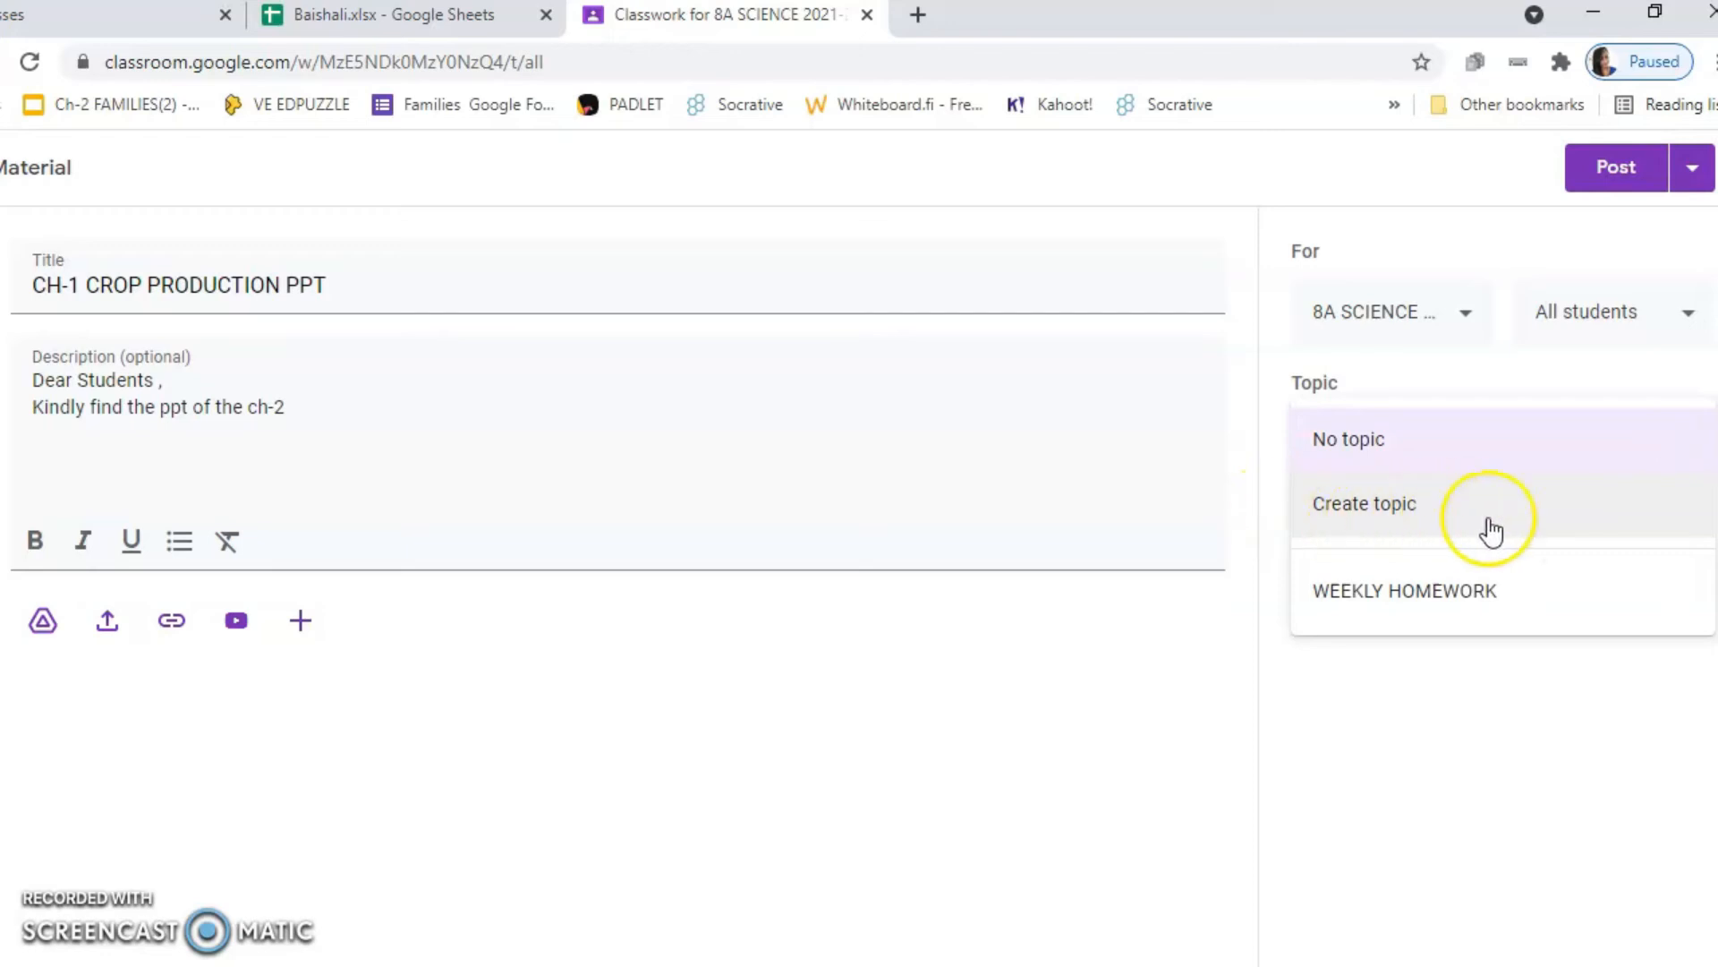
left_click(1459, 517)
left_click(1313, 439)
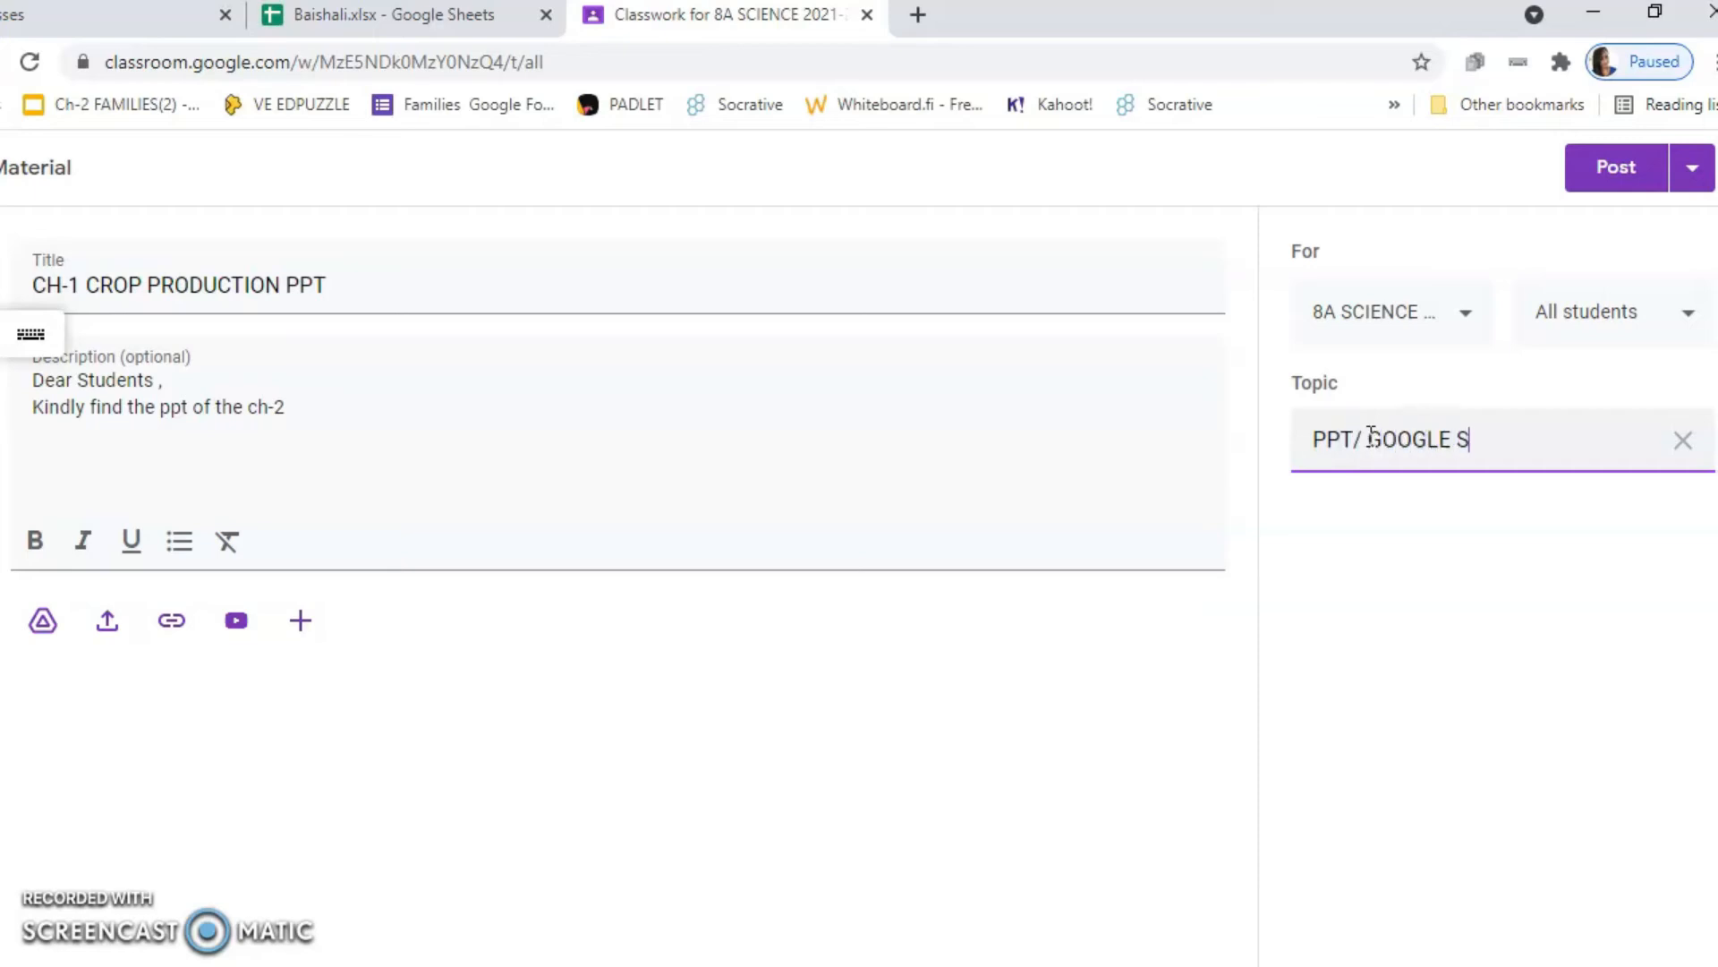
left_click(1470, 496)
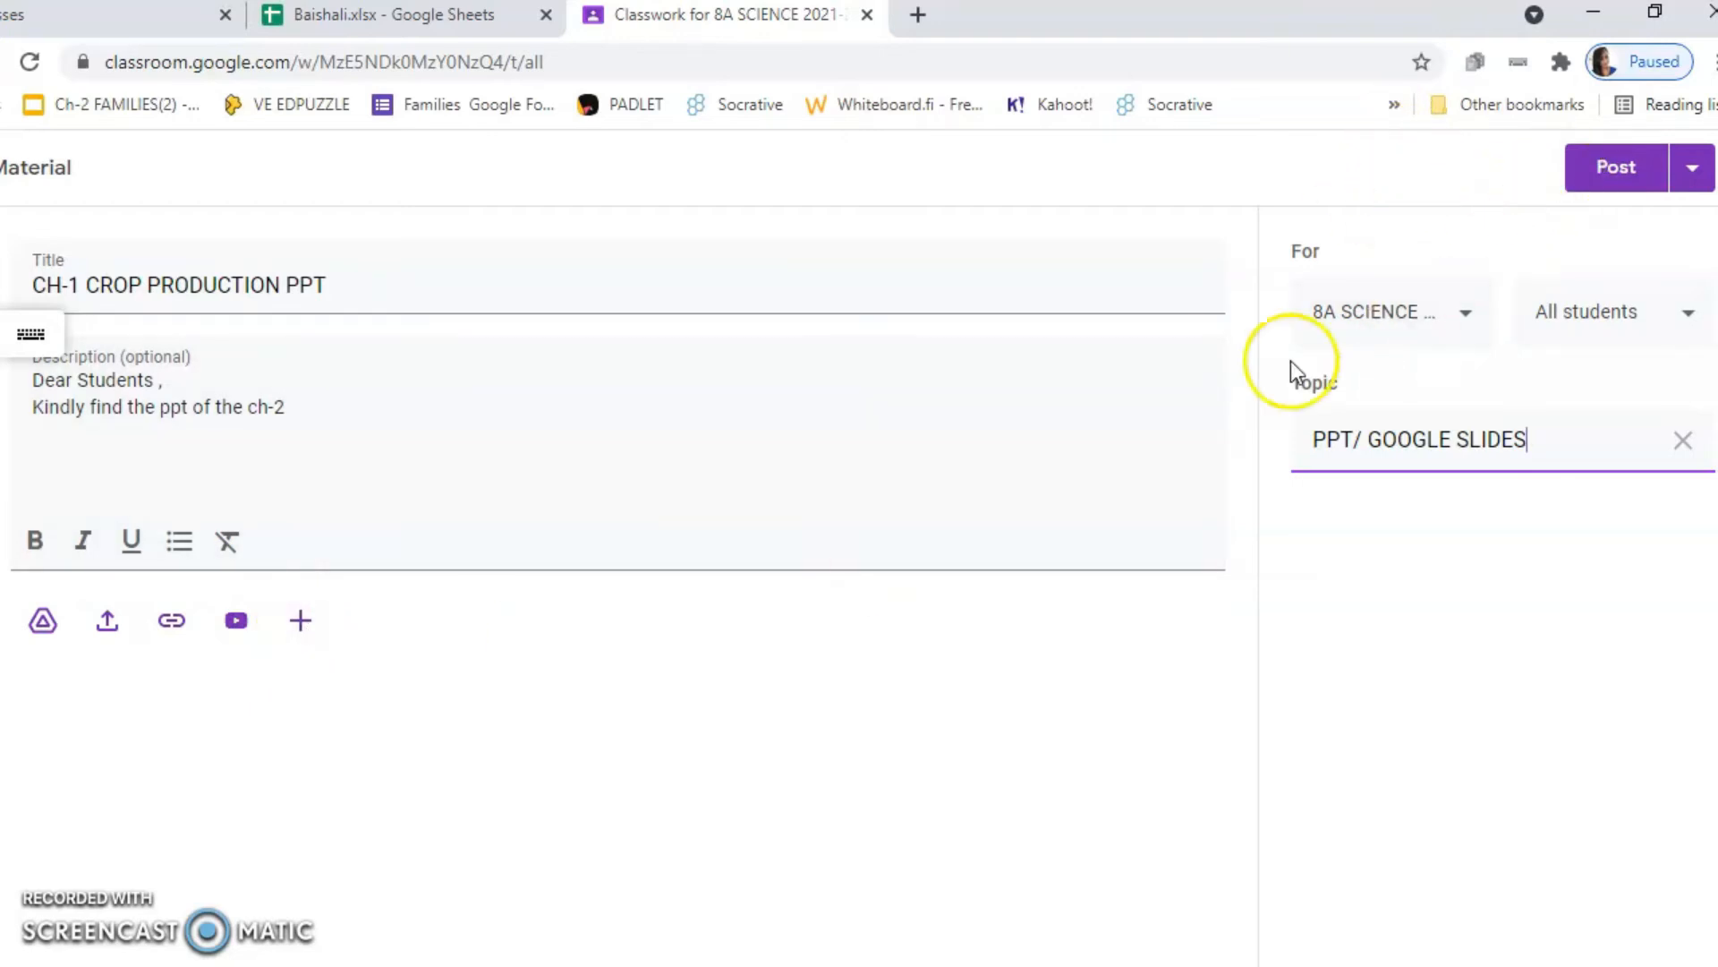
- Look at the file types that can be created as attachments, and post the CH-1 CROP PRODUCTION PPT material
left_click(305, 619)
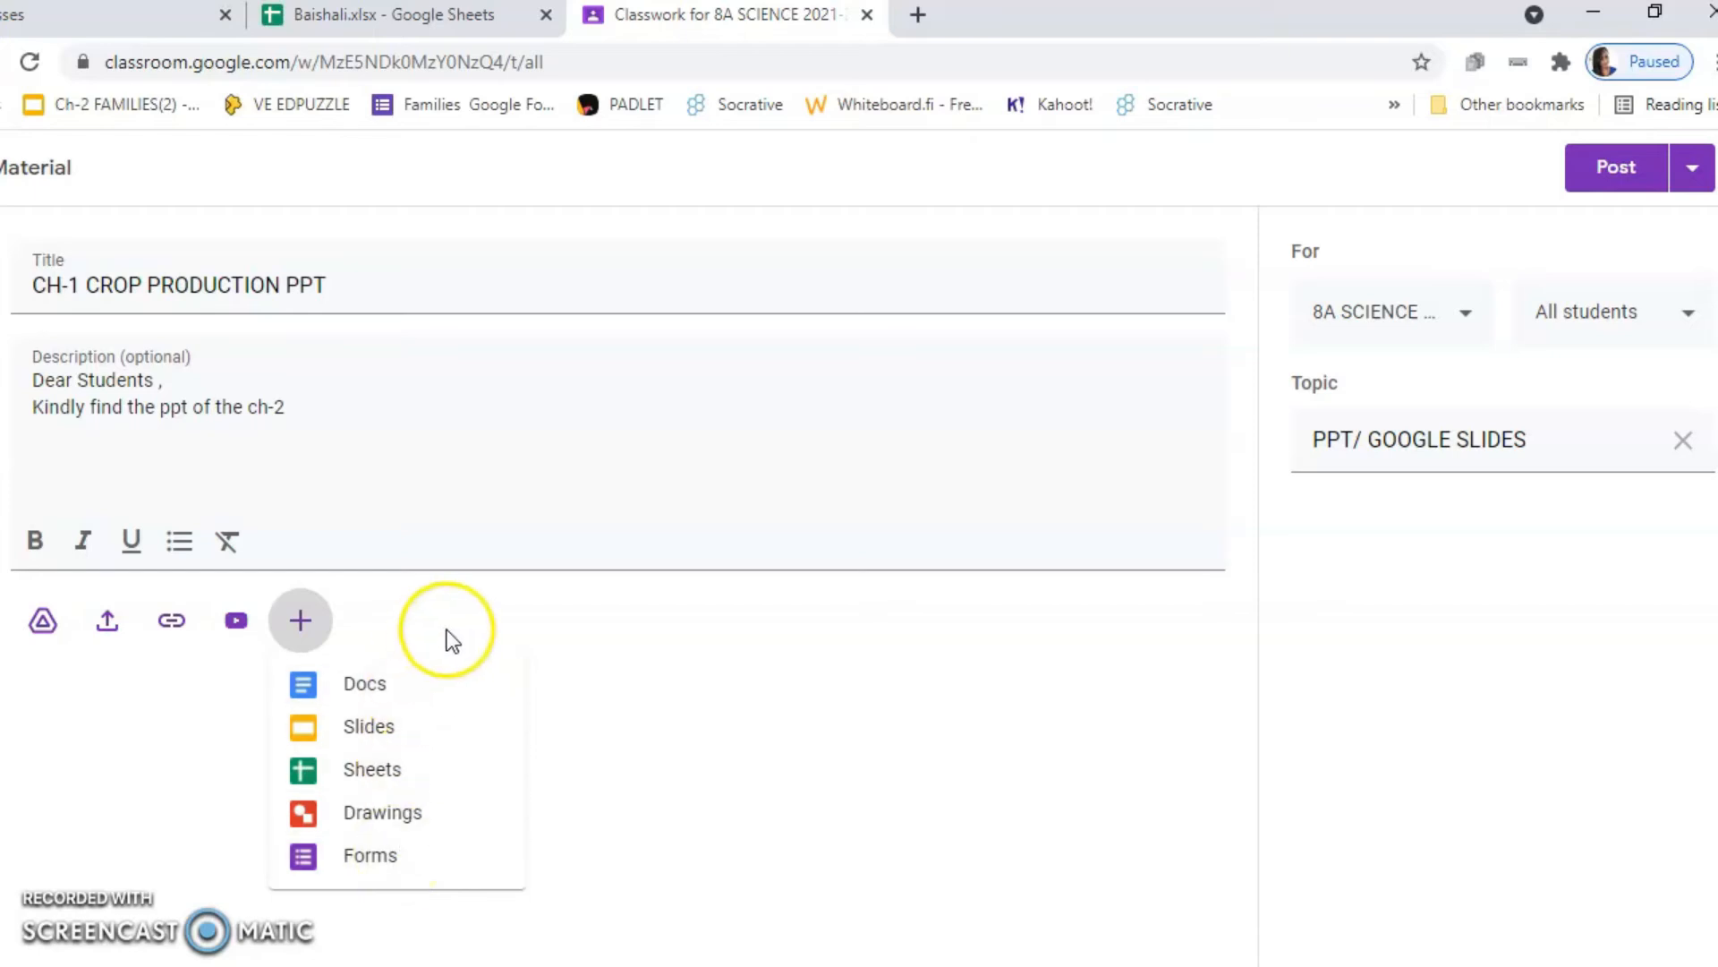
left_click(596, 625)
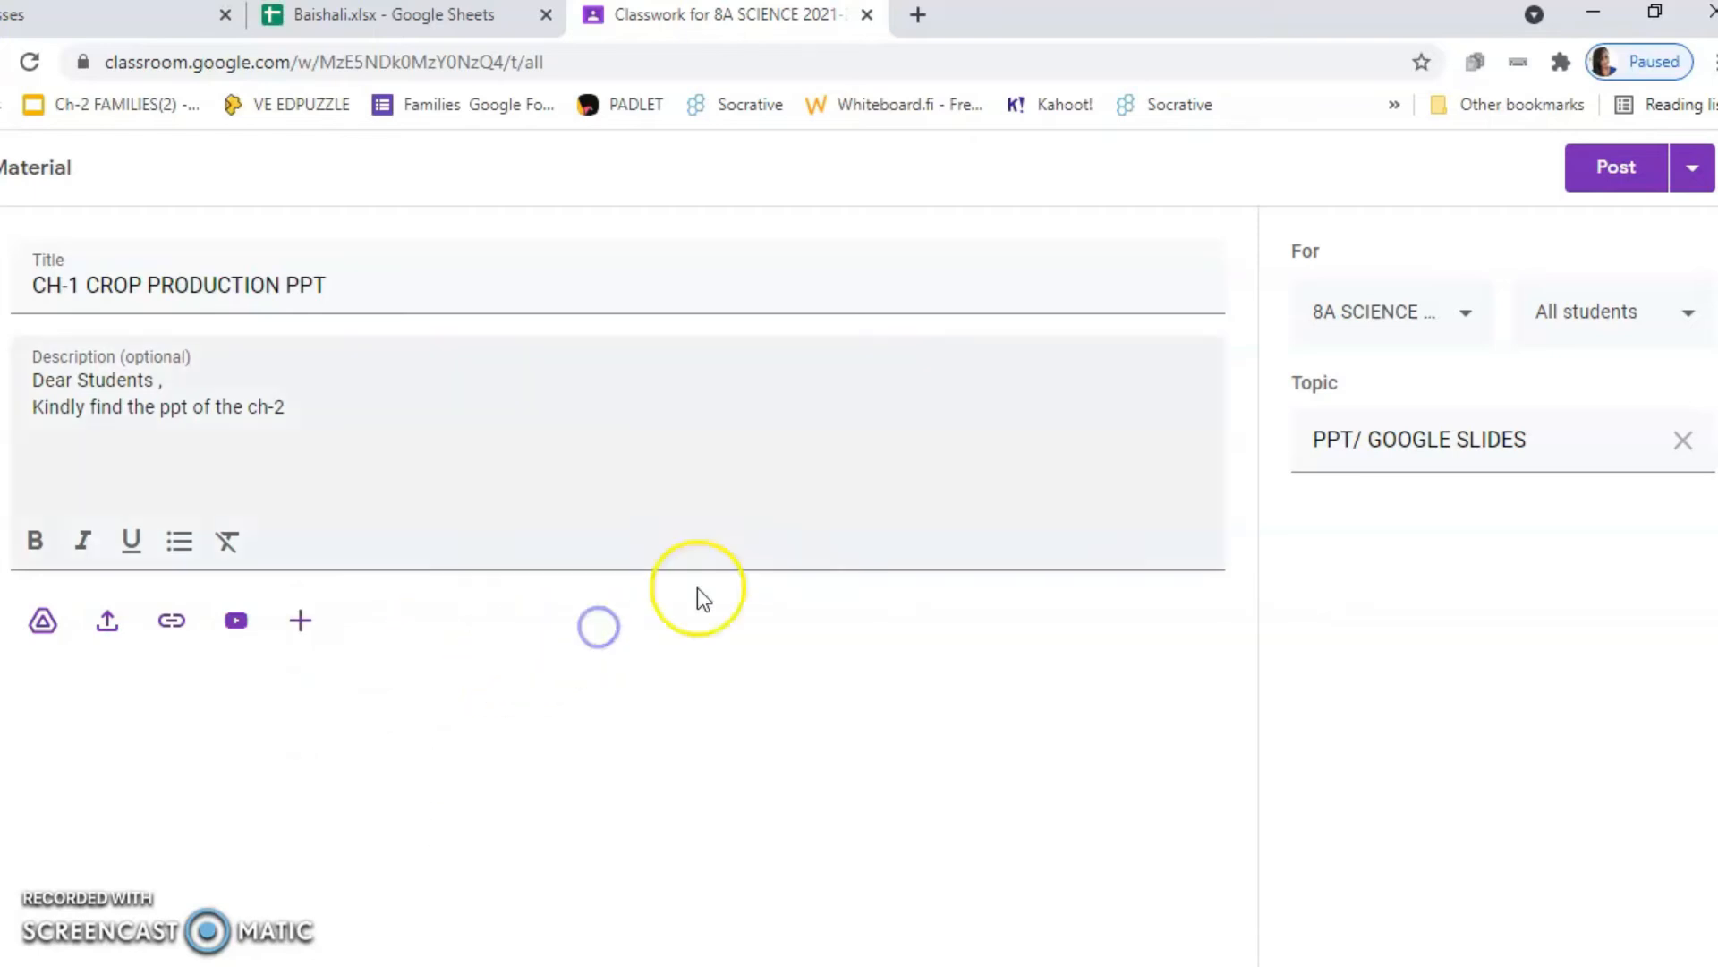
left_click(1600, 166)
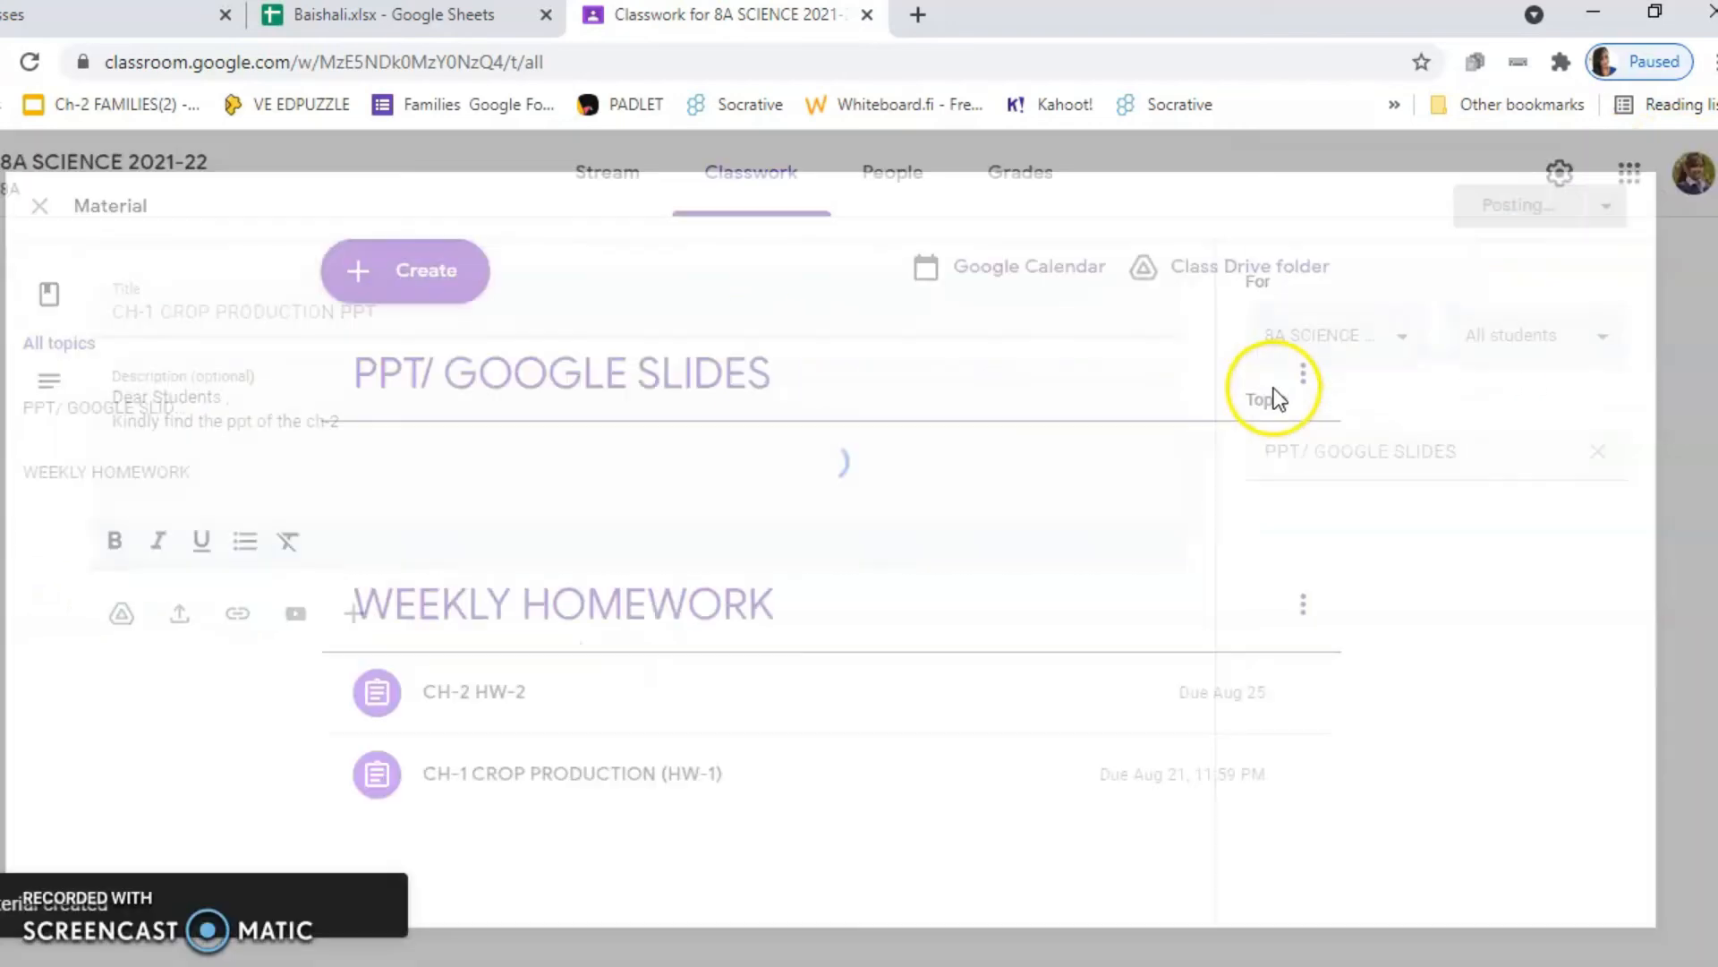
- Post a new material titled "CH-2 PPT" with the description "BNGVNHGGHMG" under the PPT/ GOOGLE SLIDES topic
left_click(428, 269)
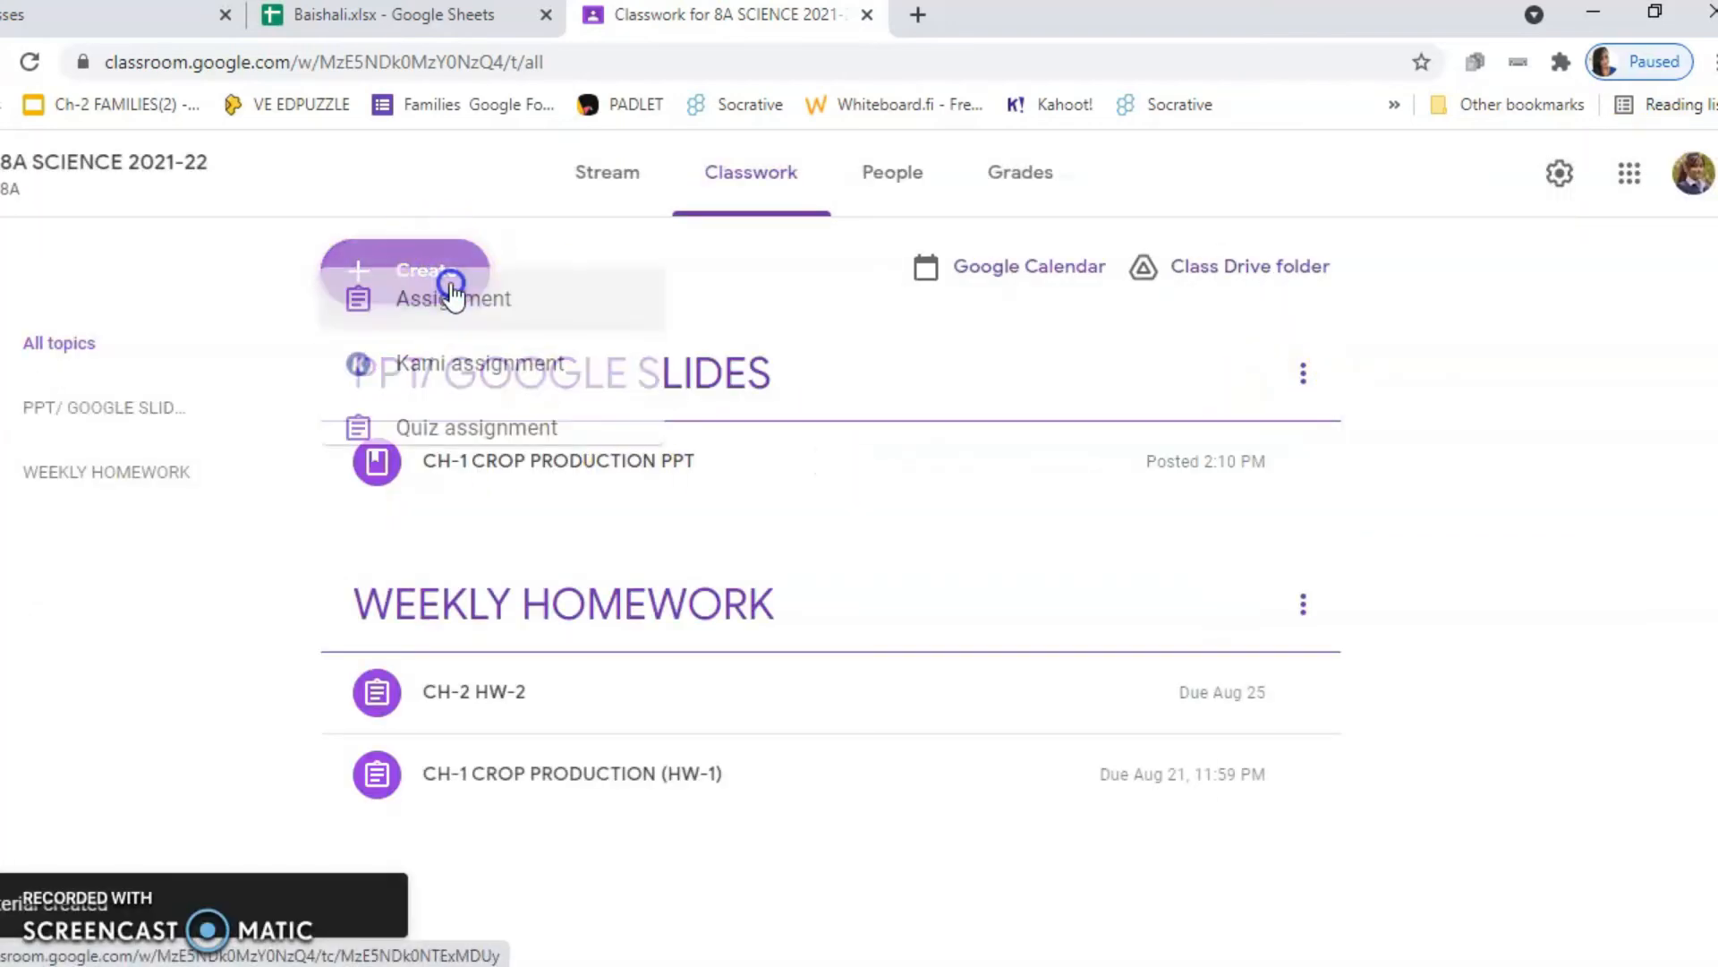
left_click(477, 626)
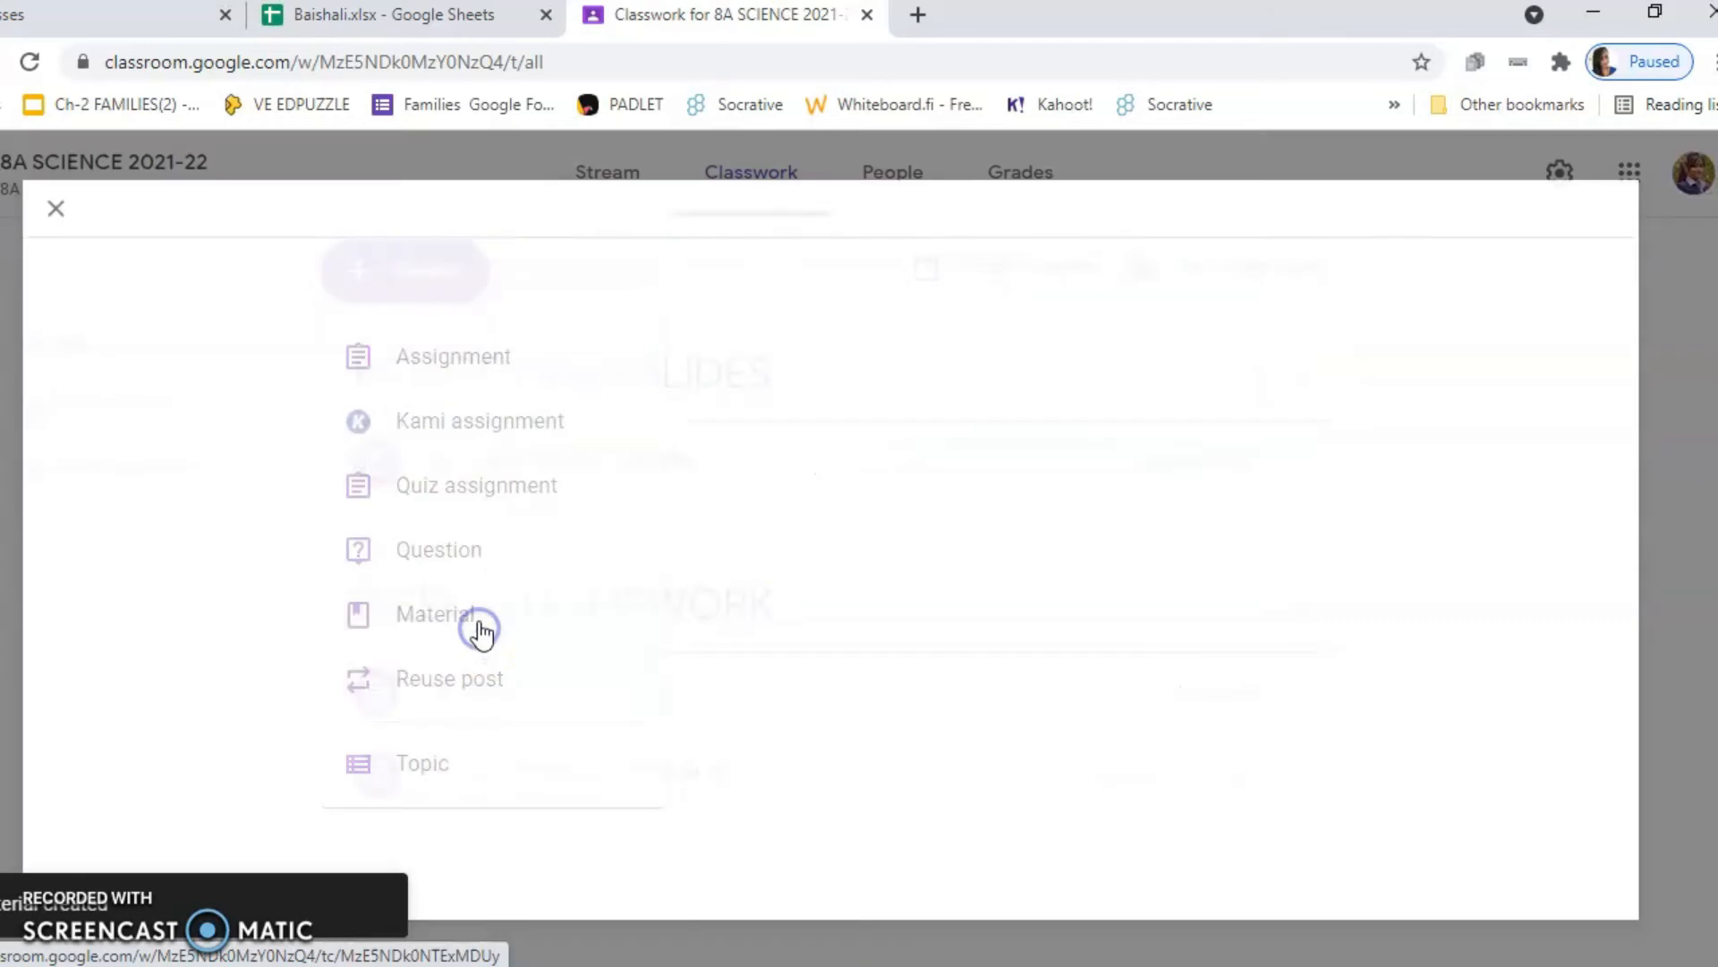
type("CH-2 PPT")
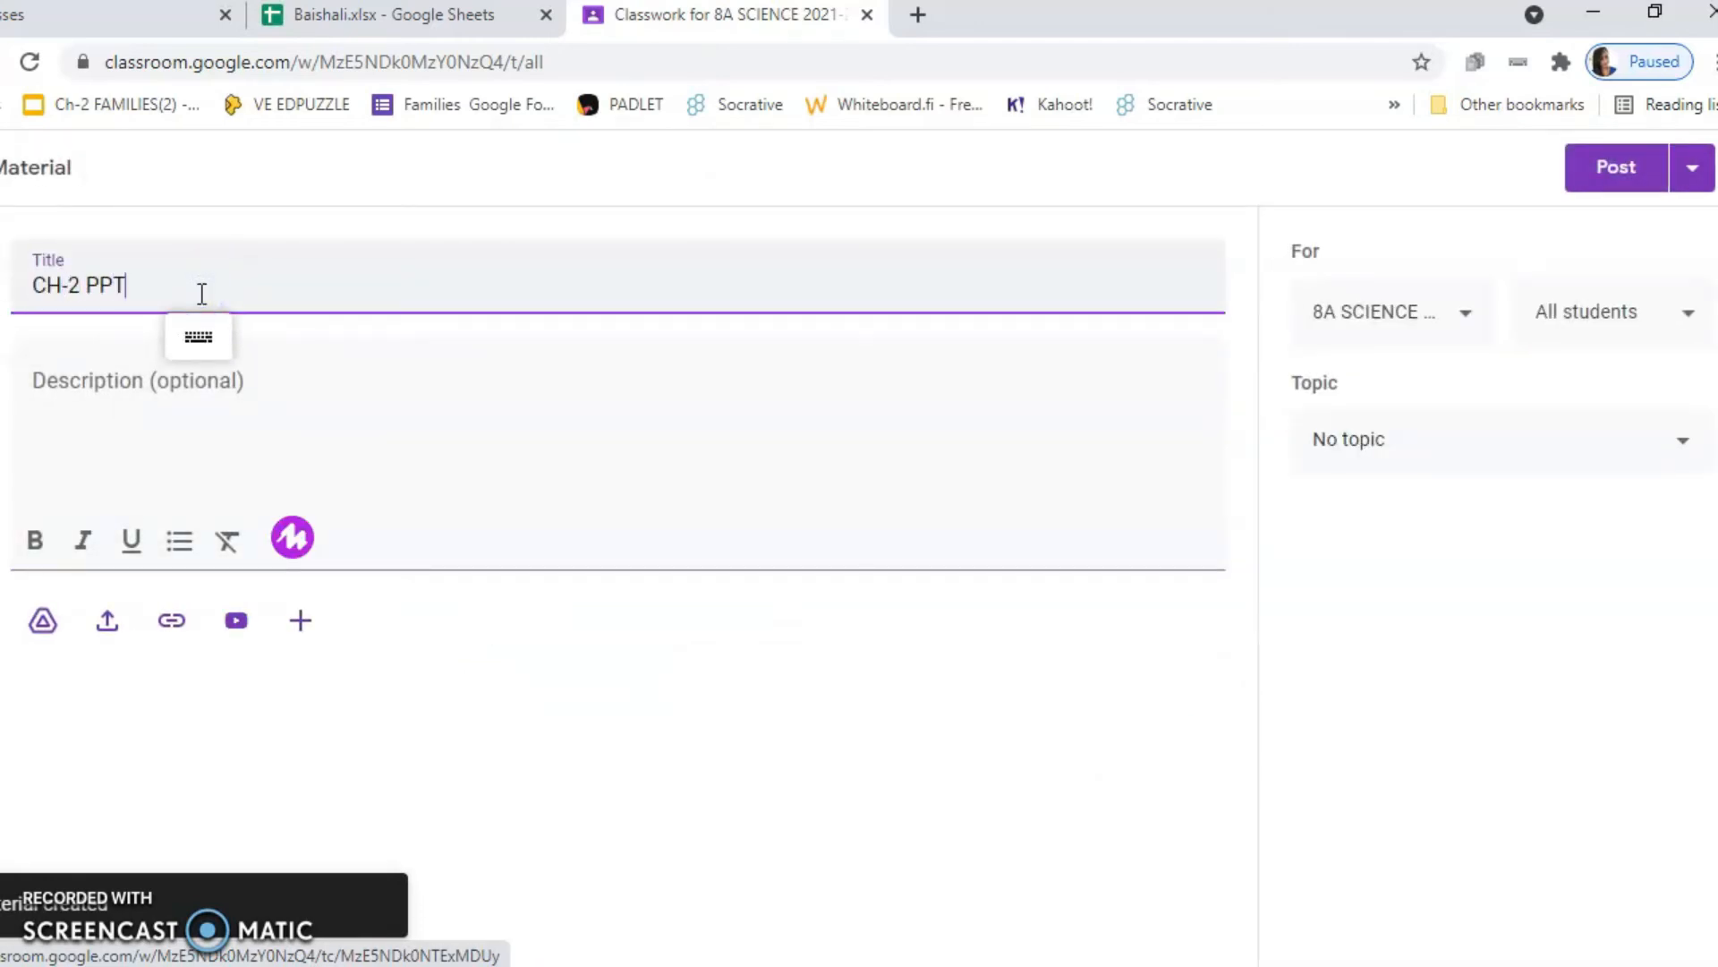
left_click(149, 414)
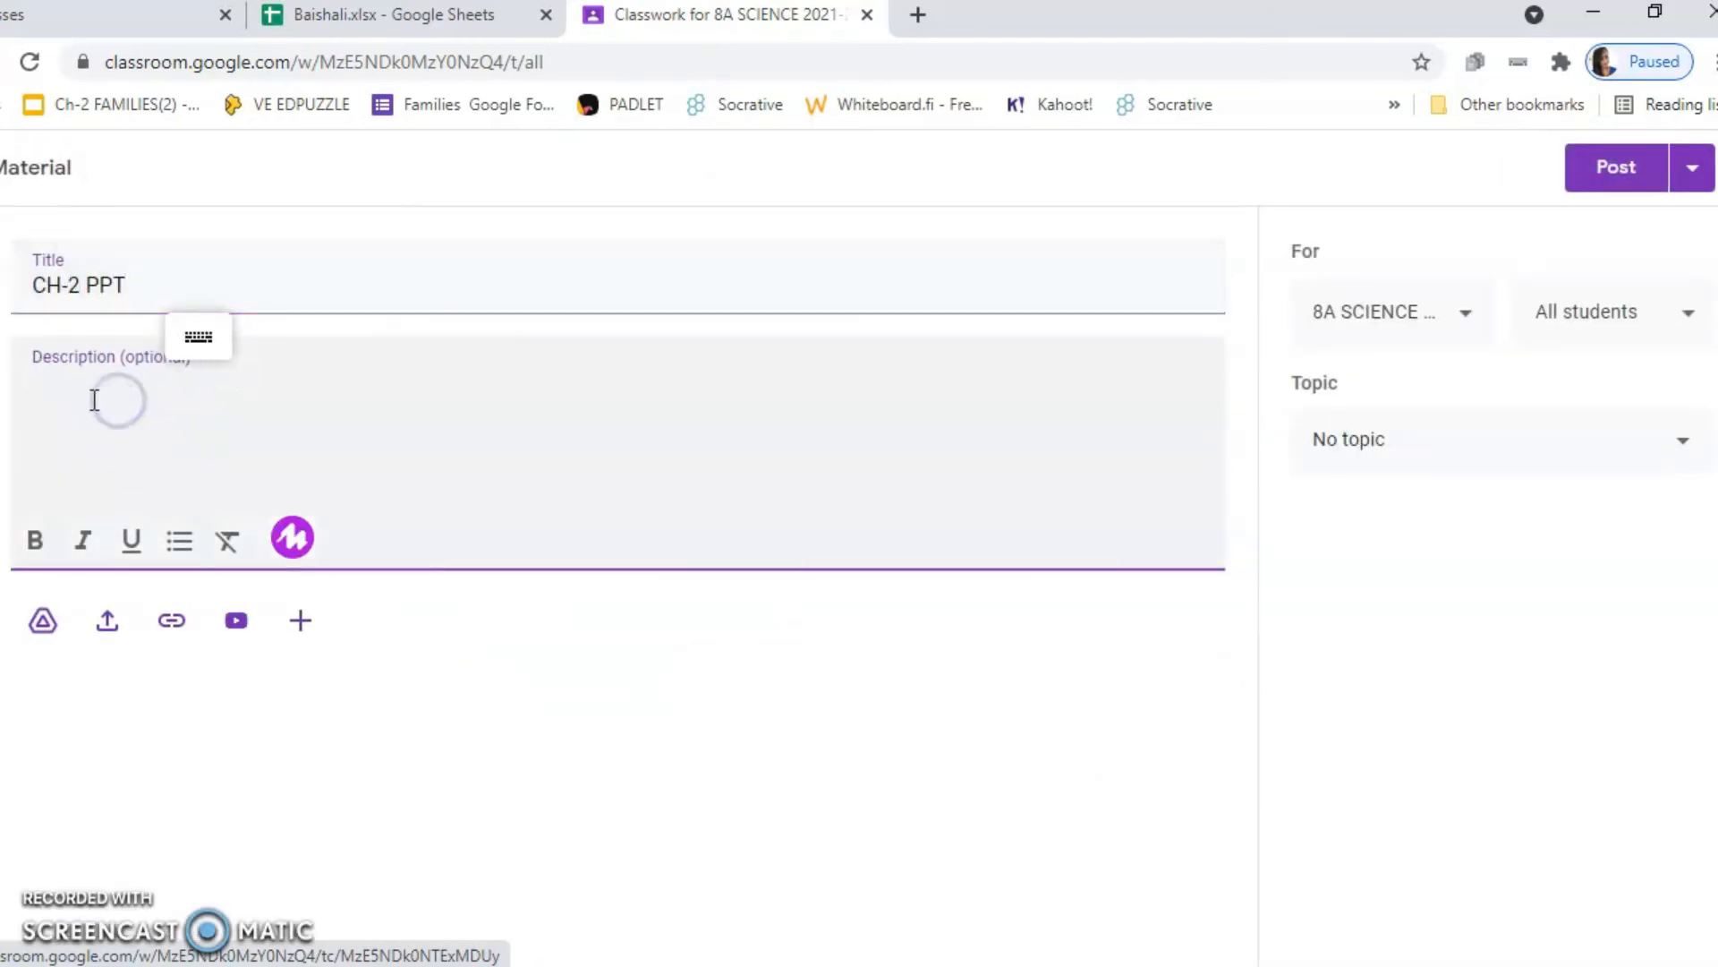
type("BNGVNHGGHMG")
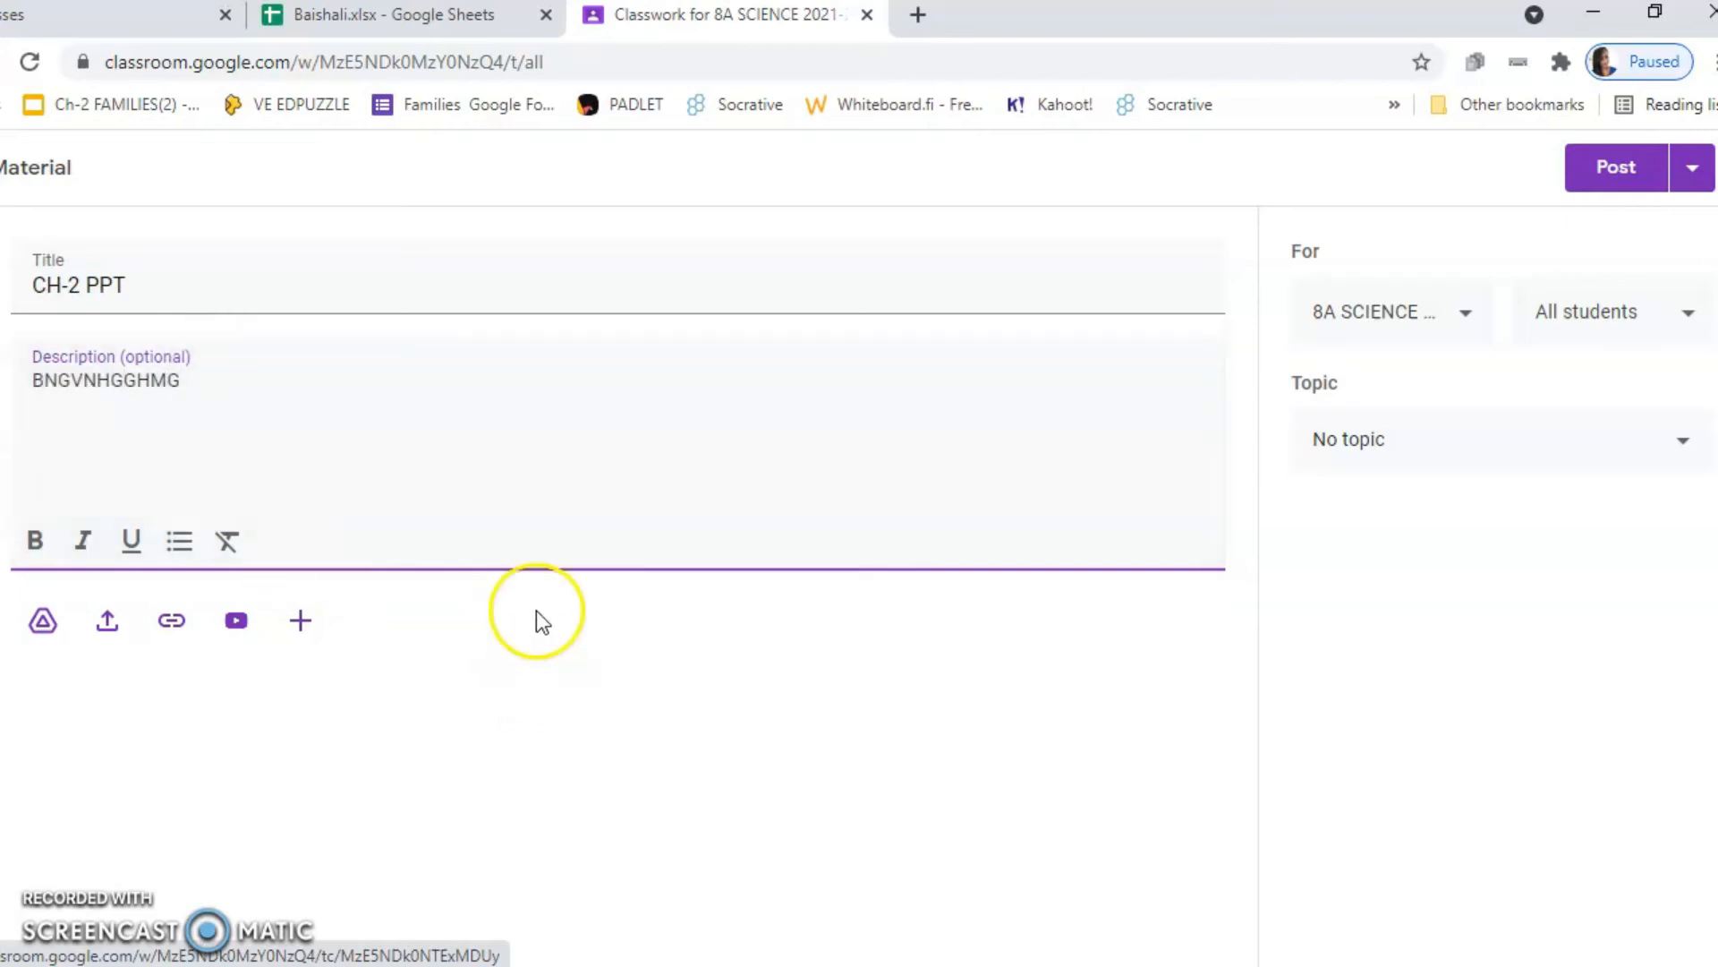
left_click(1667, 441)
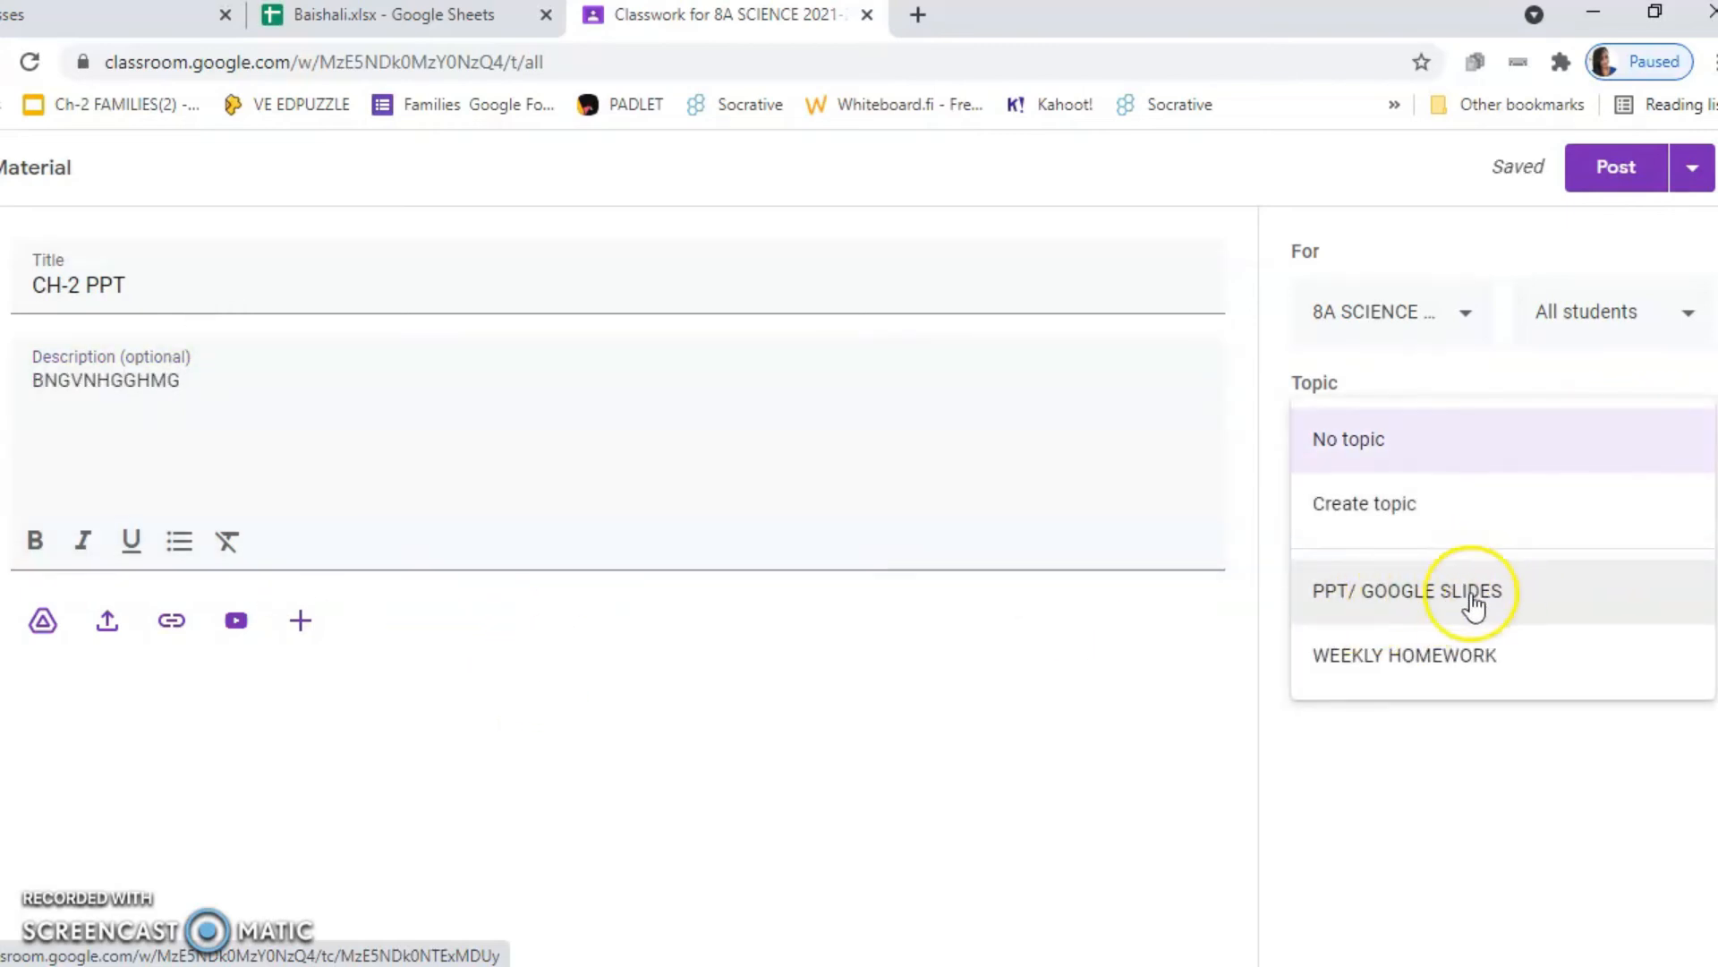
left_click(1473, 605)
left_click(1613, 179)
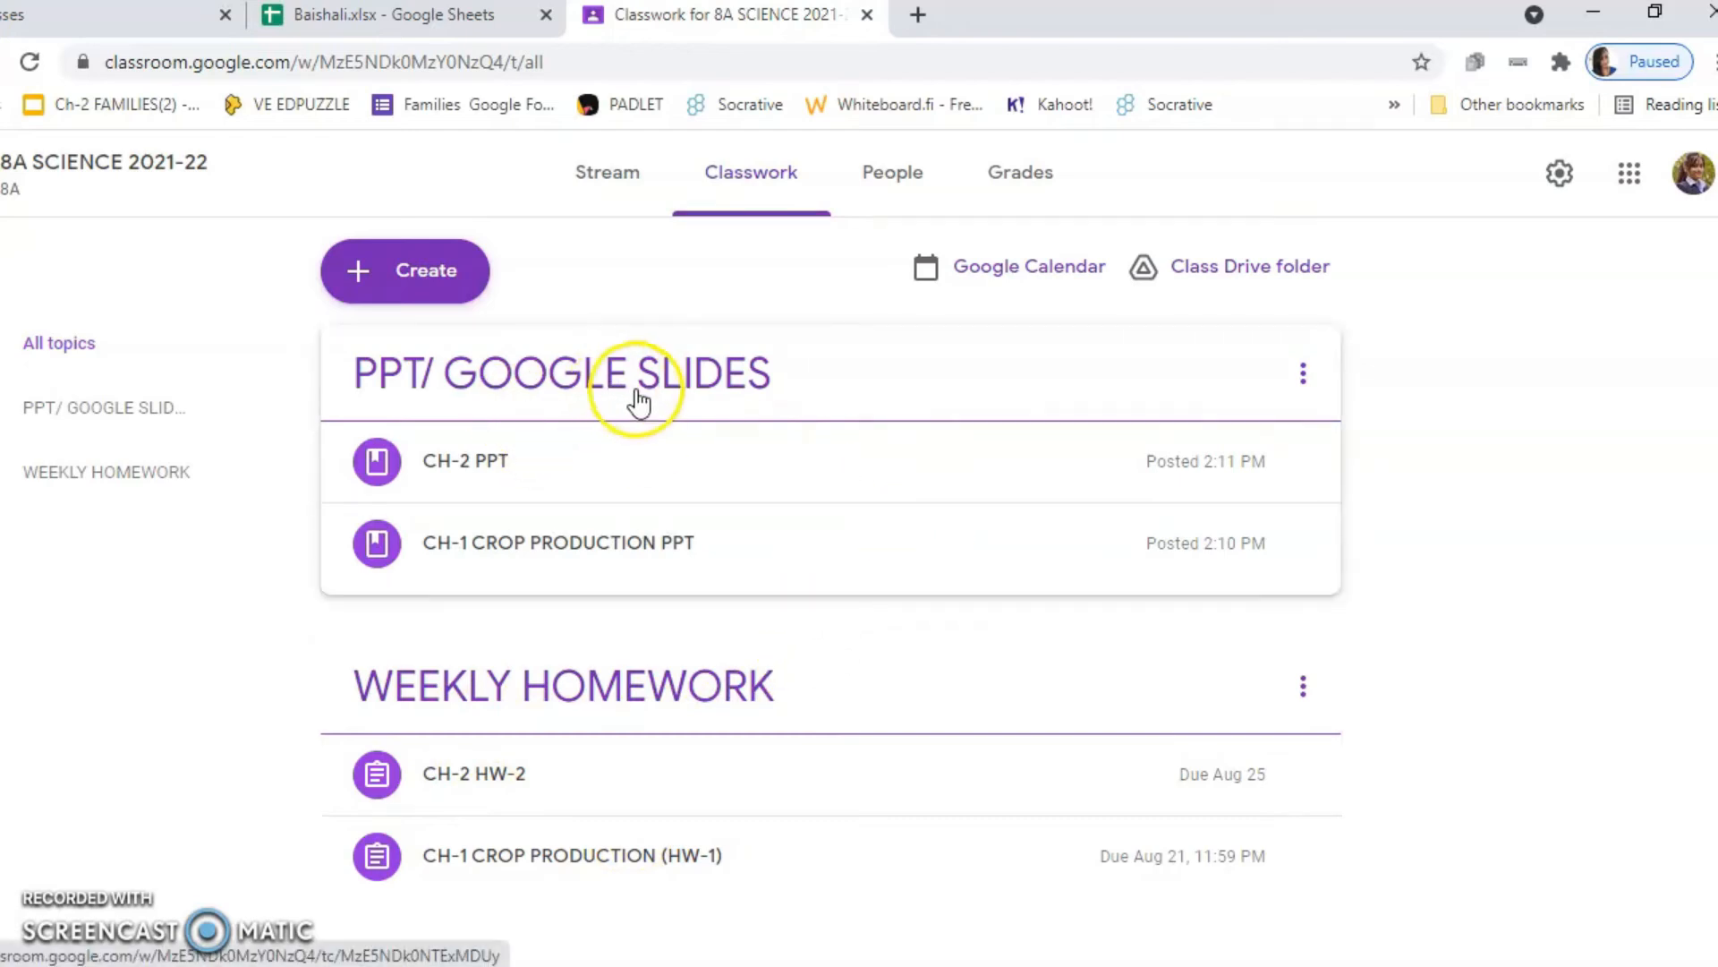
- Look at the management options available for the CH-2 PPT material and for the PPT/ GOOGLE SLIDES topic
mouse_move(740, 484)
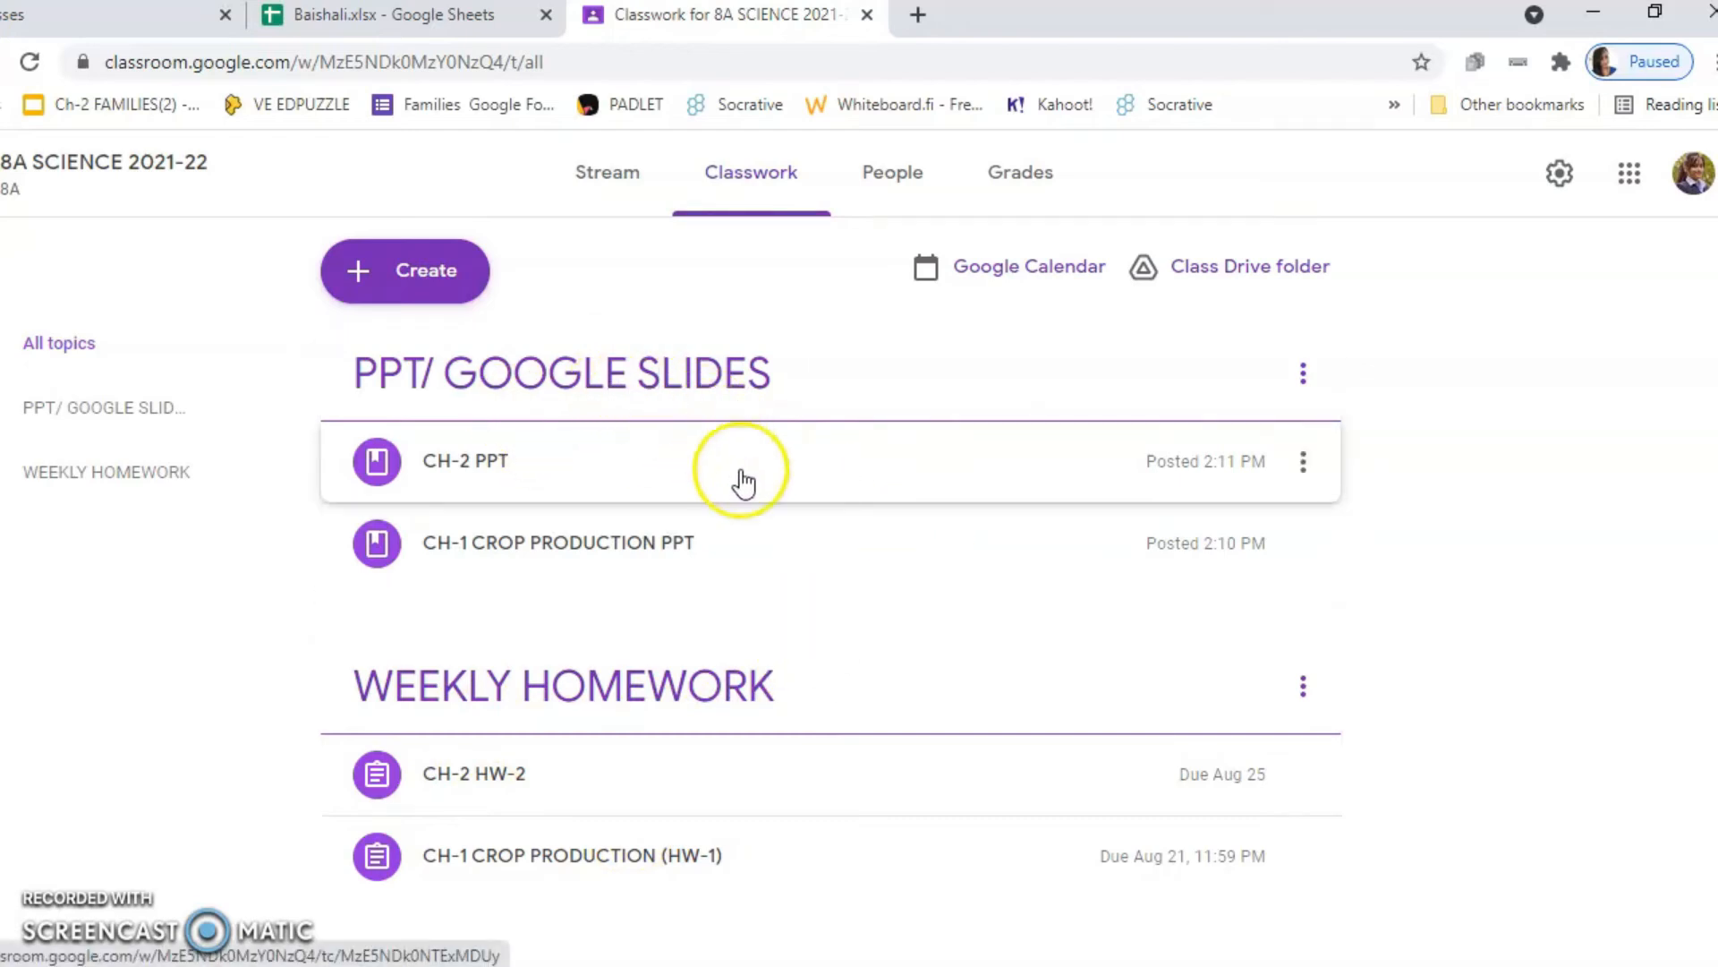
left_click(1304, 467)
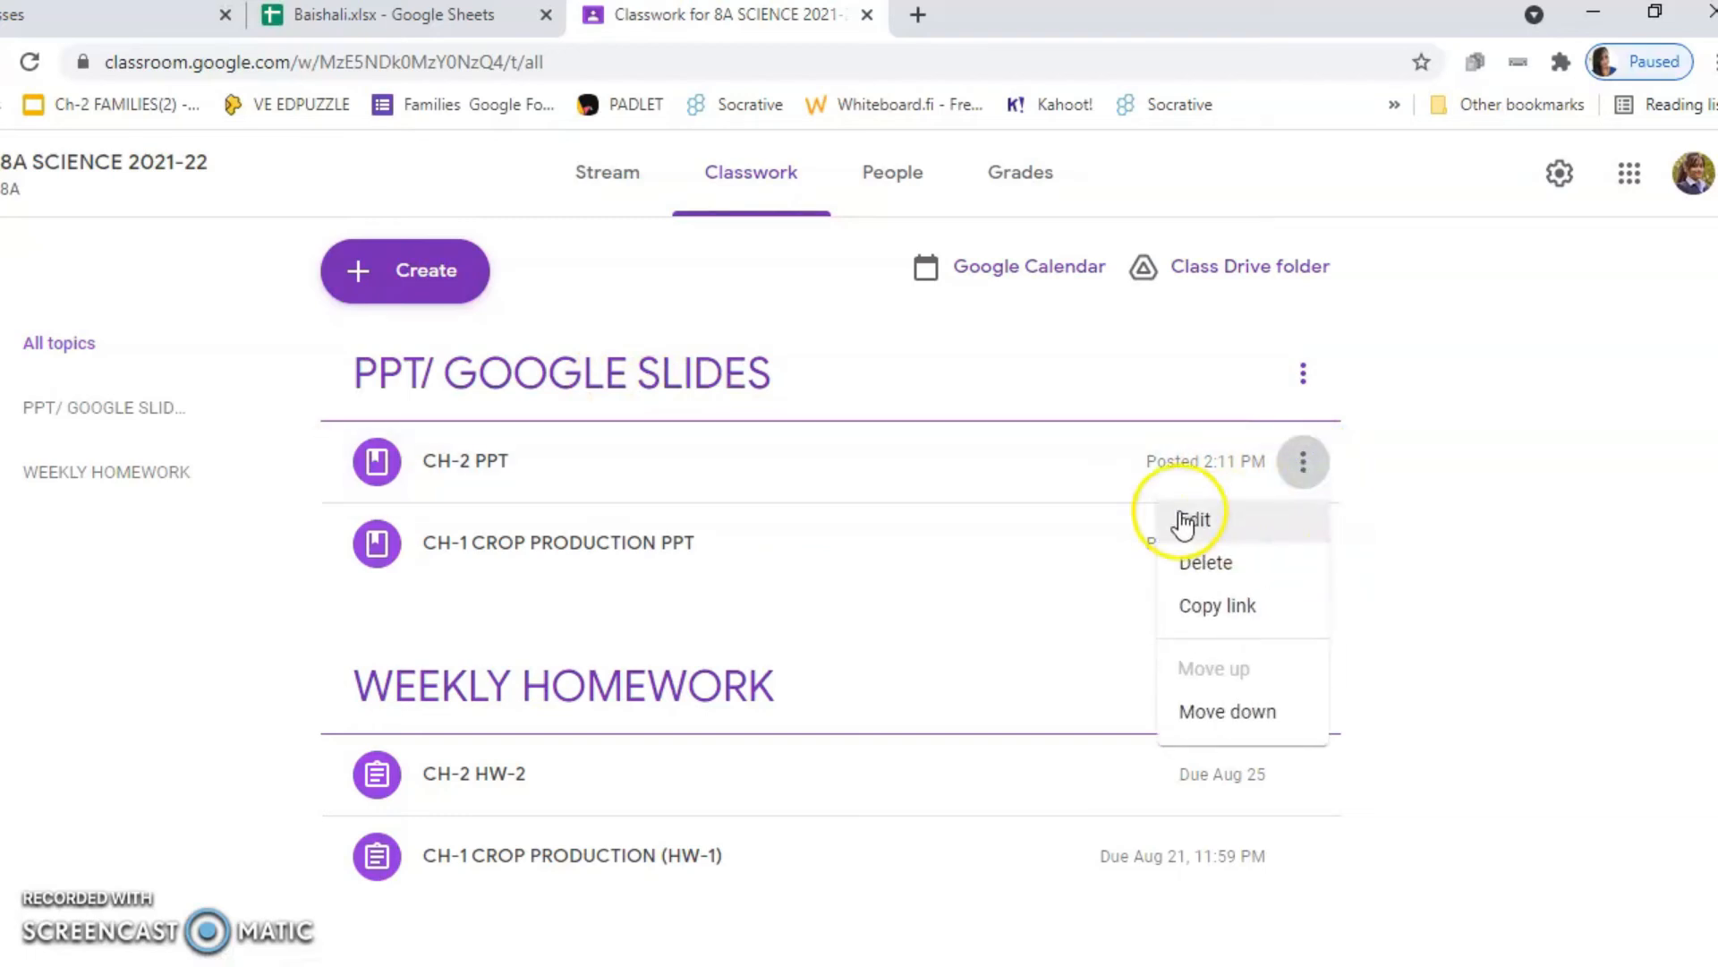
left_click(1302, 369)
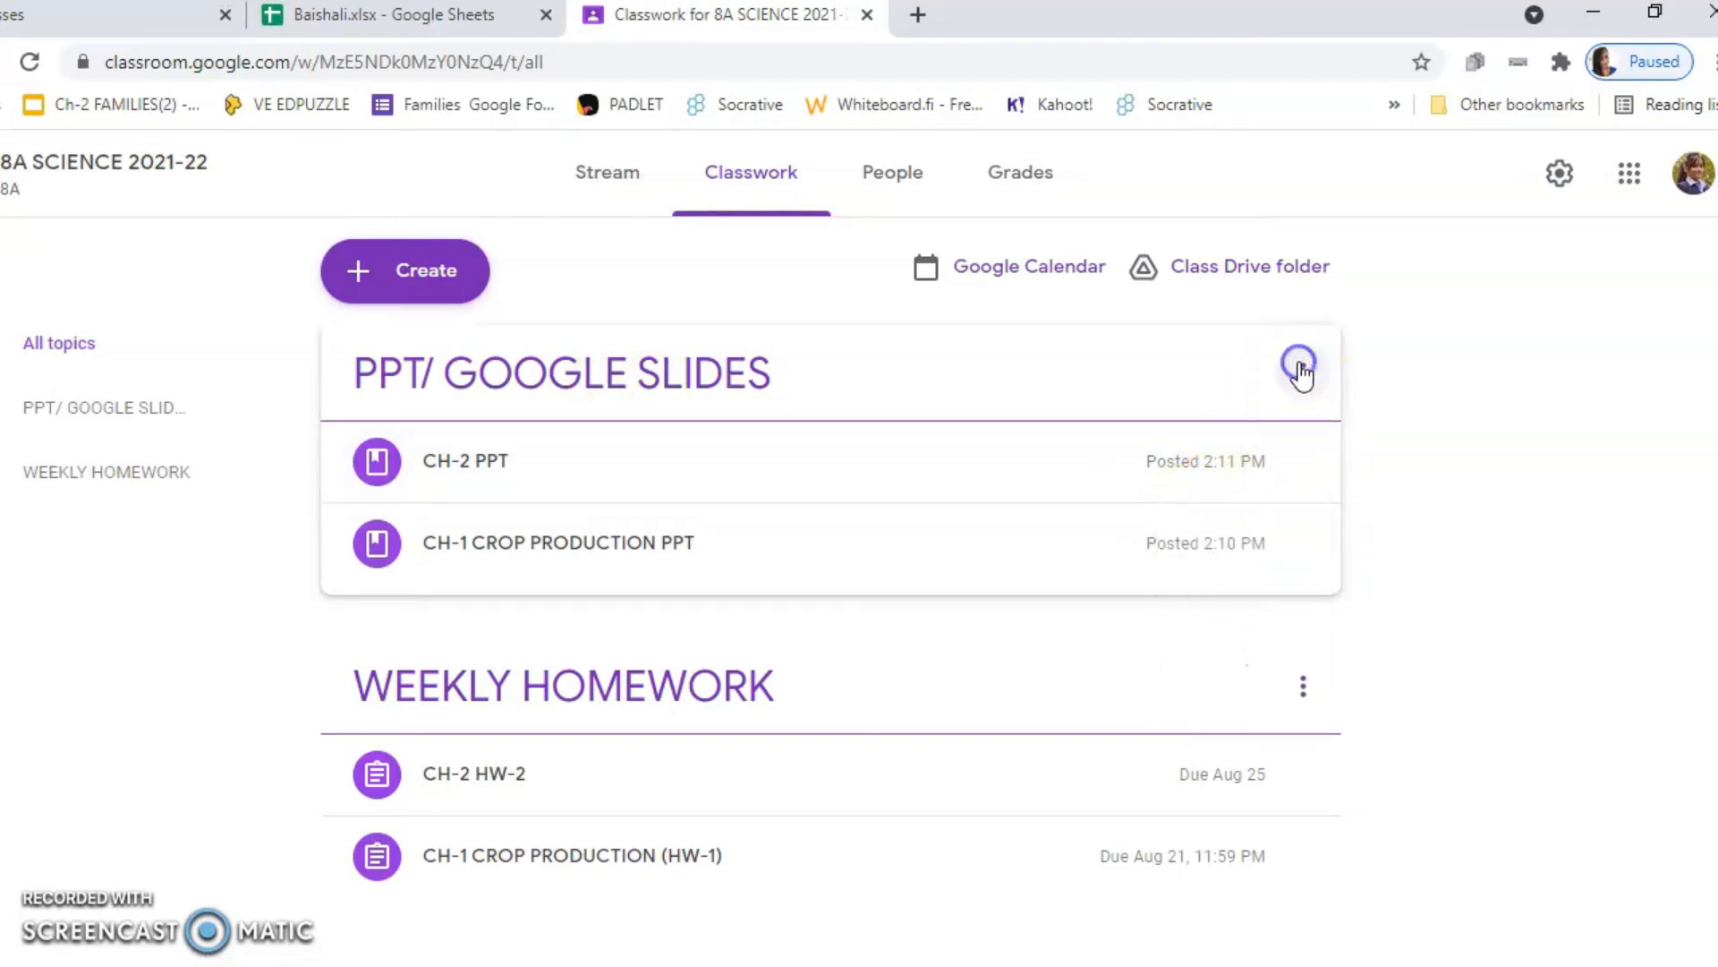
left_click(1302, 376)
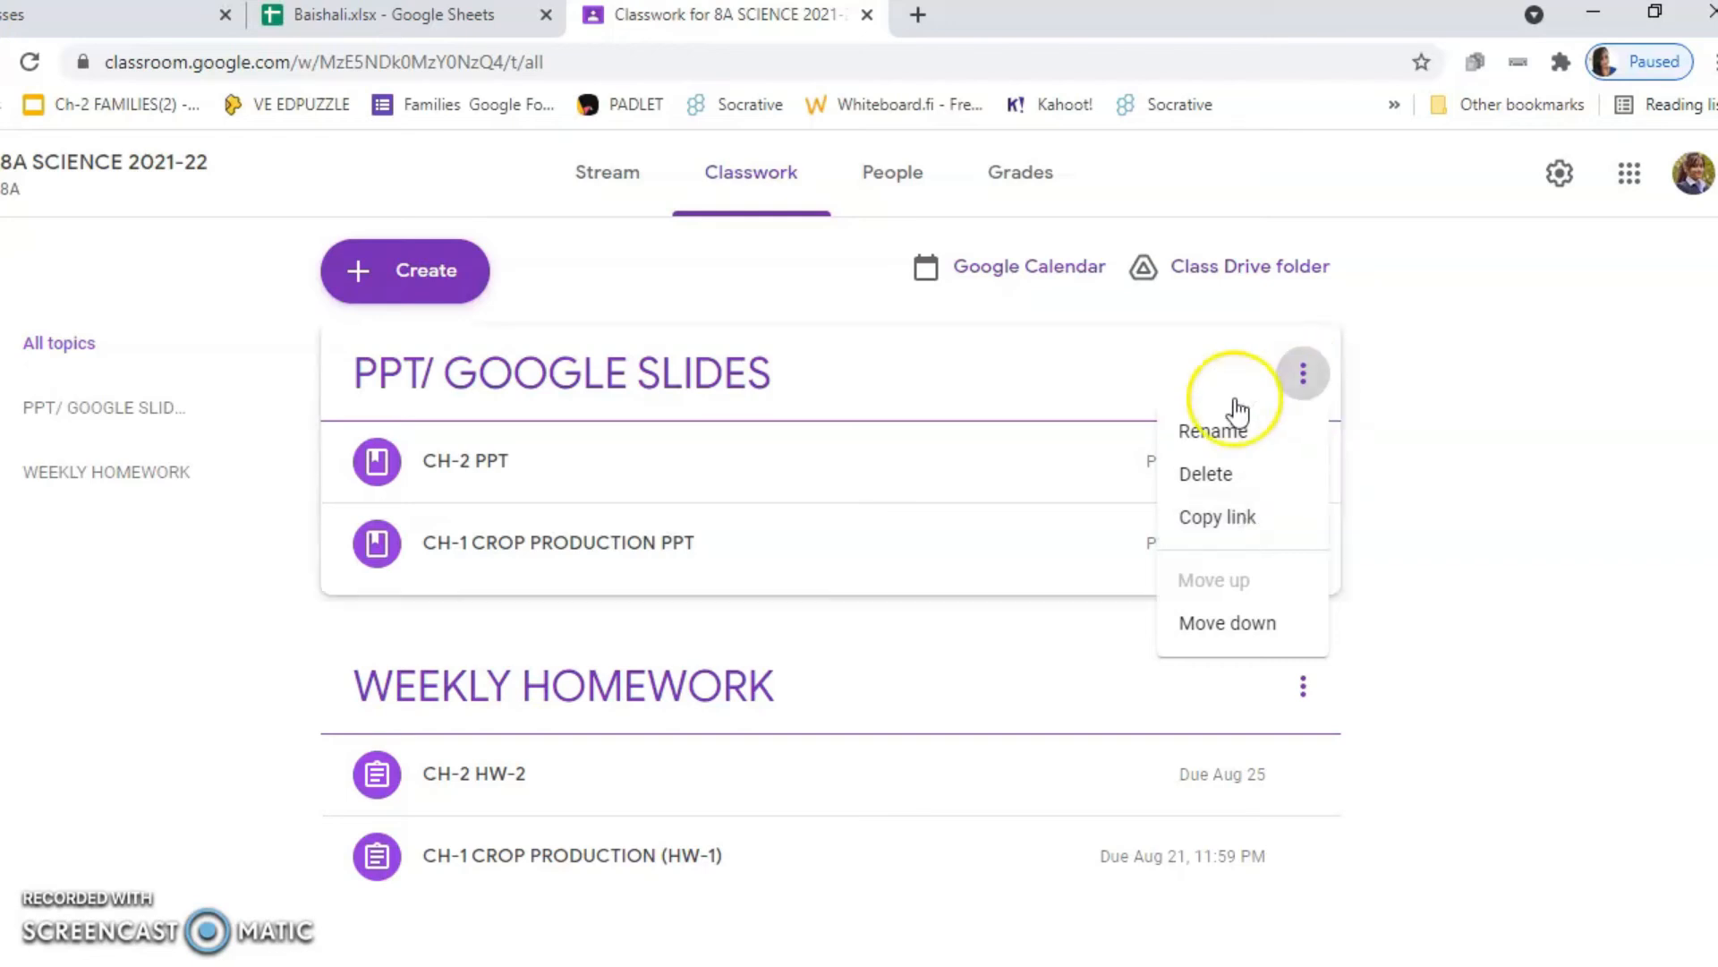
left_click(1480, 487)
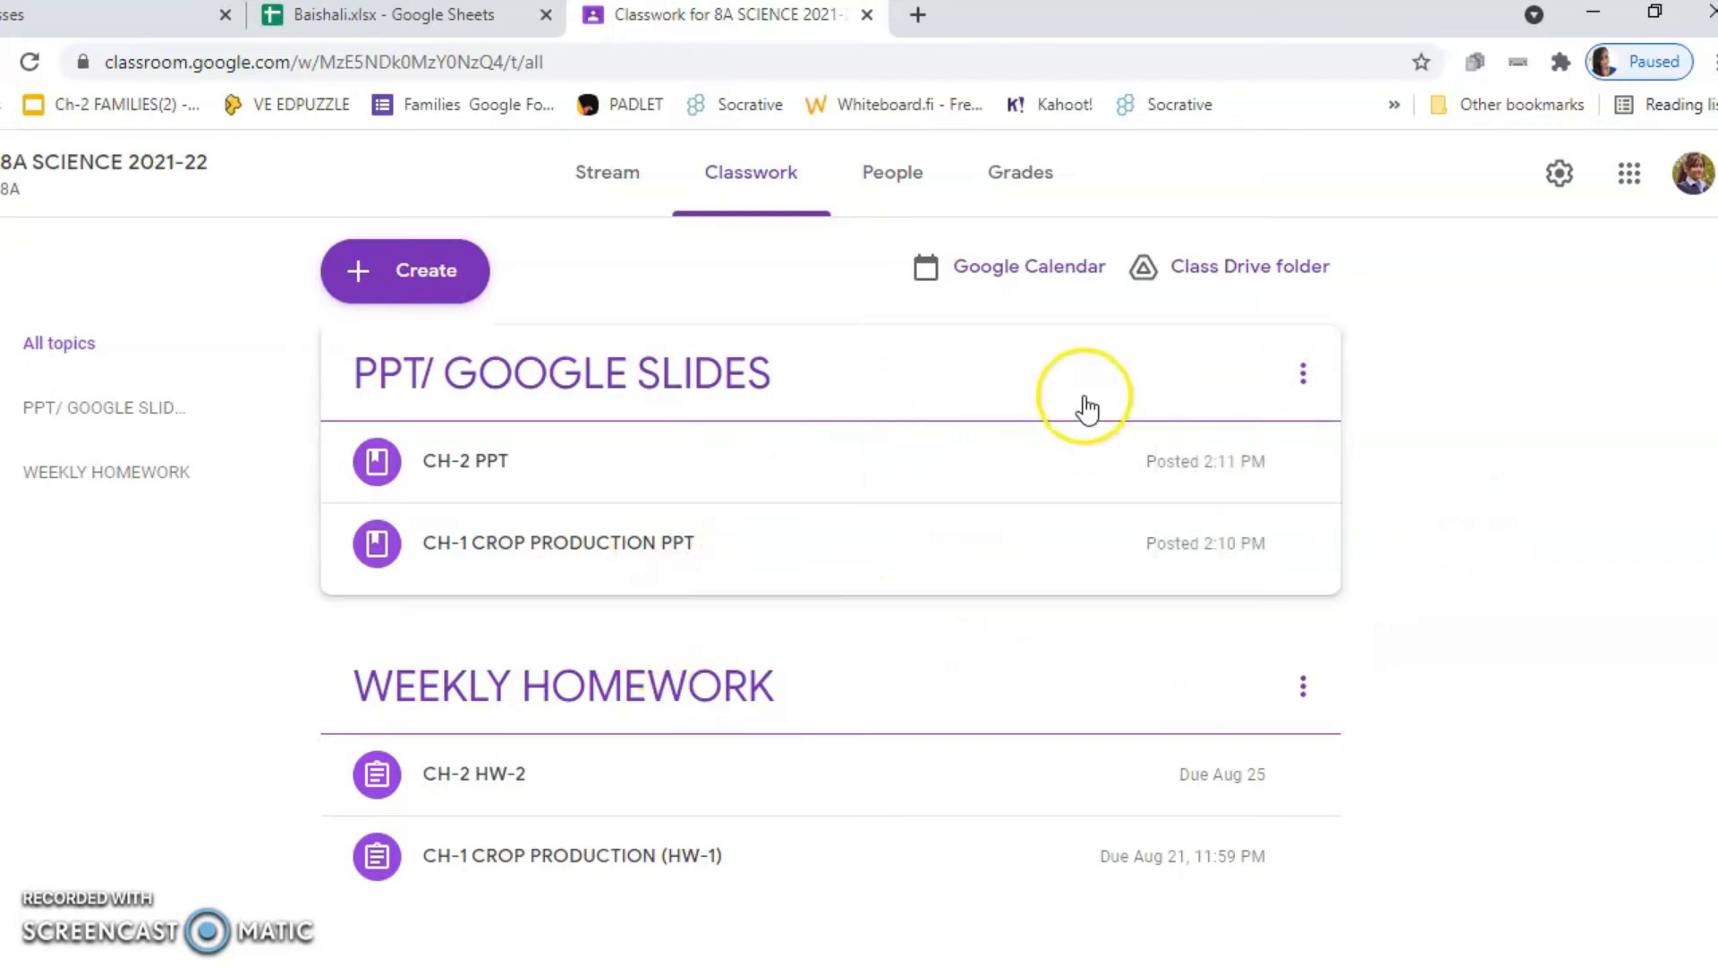
- Delete the PPT/ GOOGLE SLIDES topic from the classwork
left_click(1303, 373)
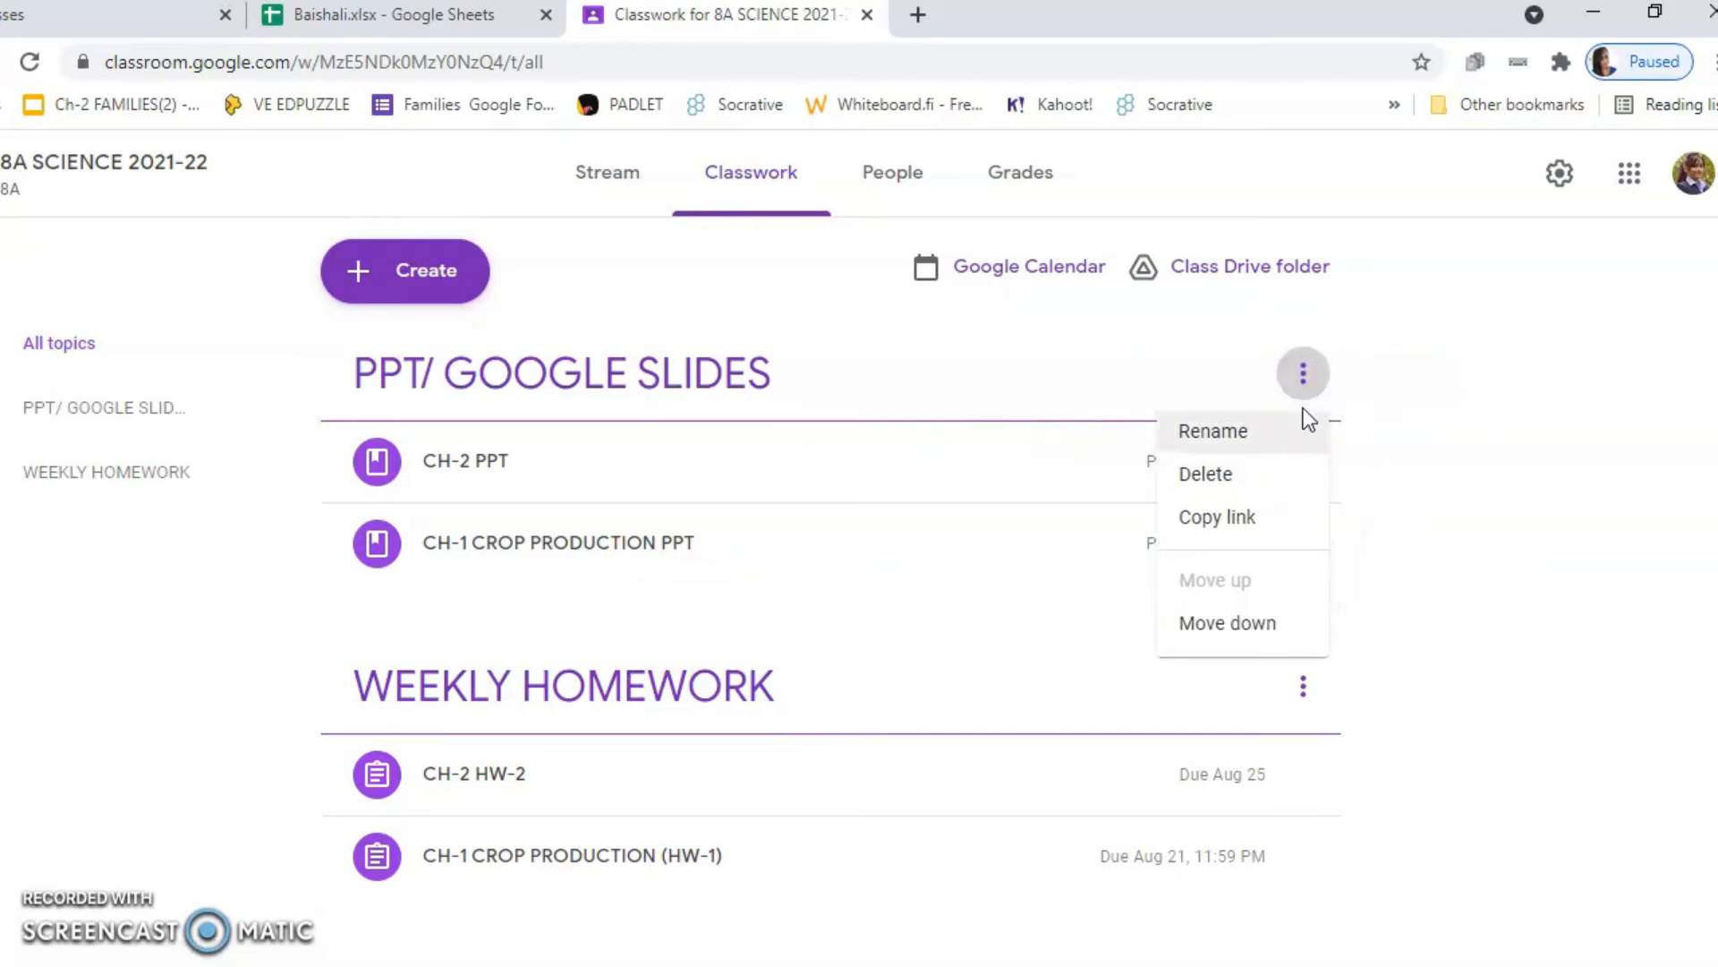
left_click(1223, 486)
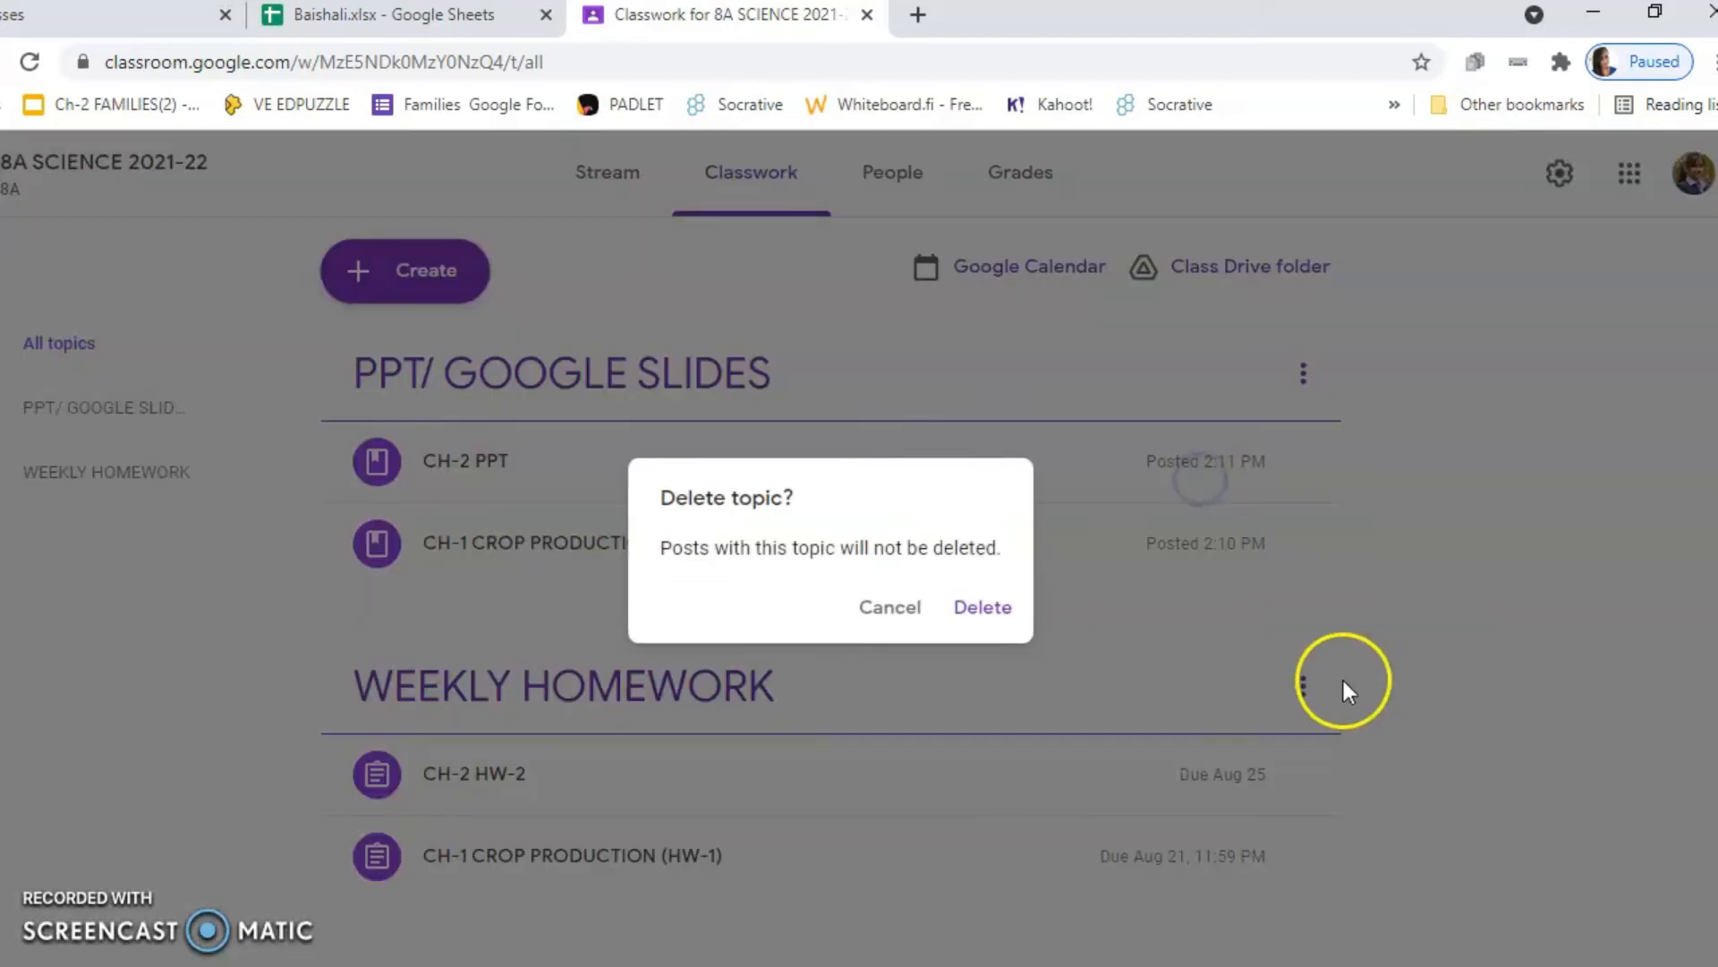
left_click(1001, 612)
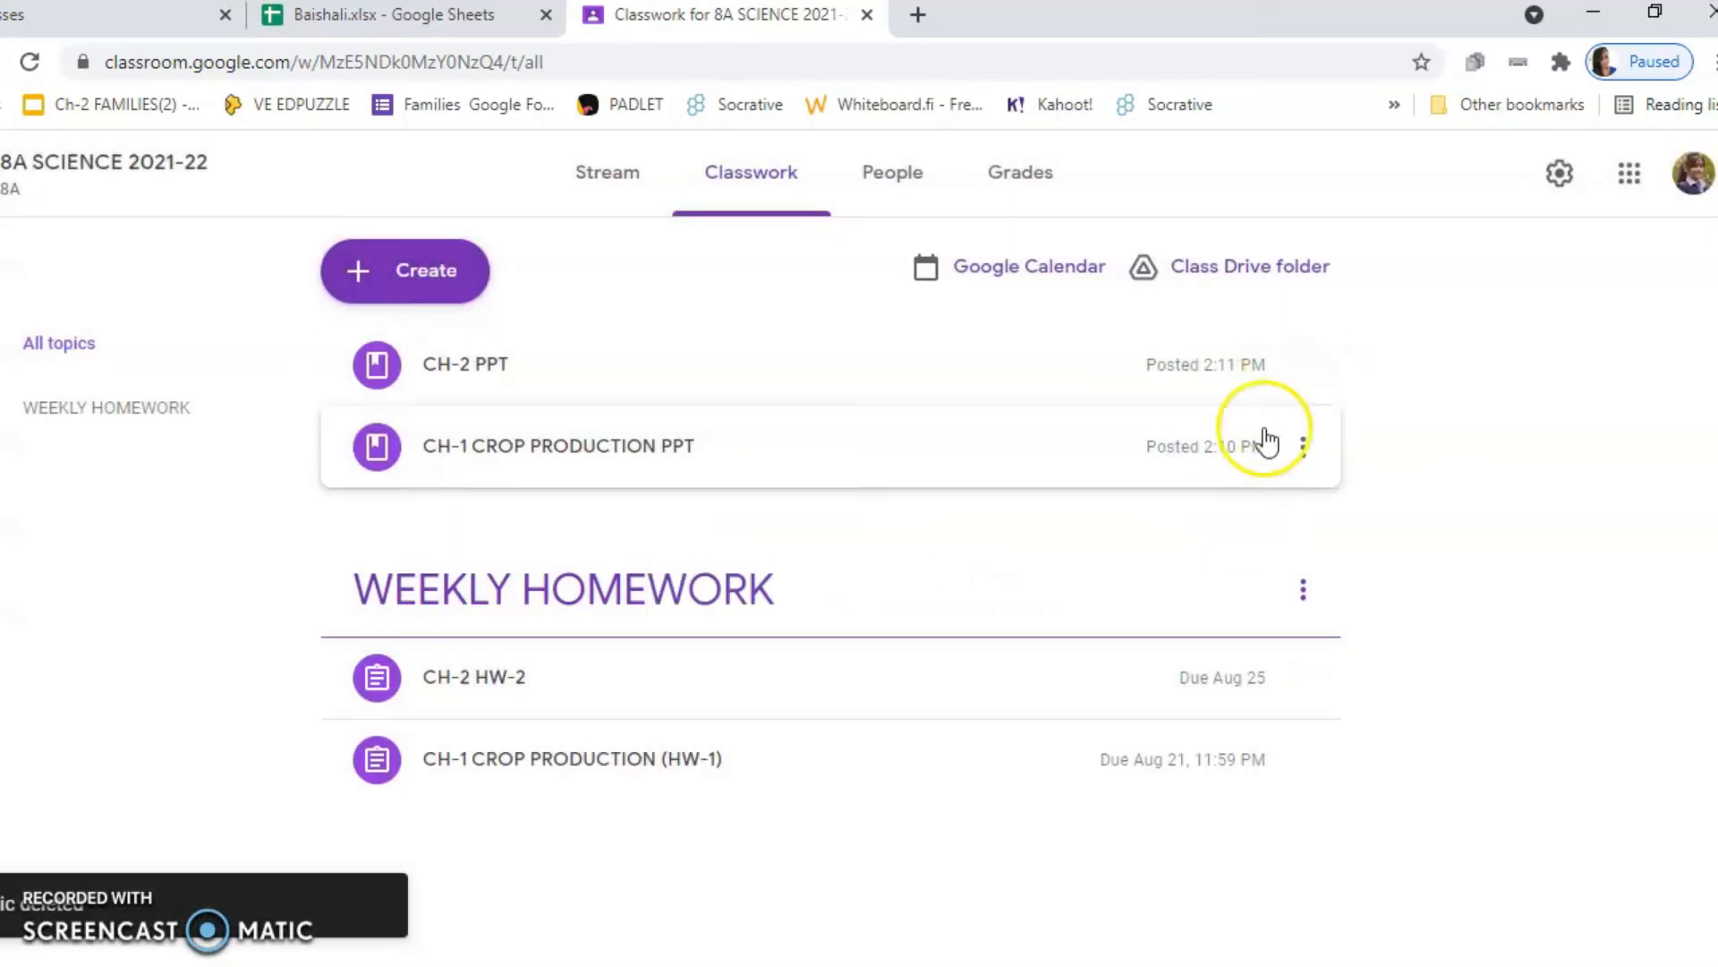
left_click(1299, 362)
left_click(1200, 426)
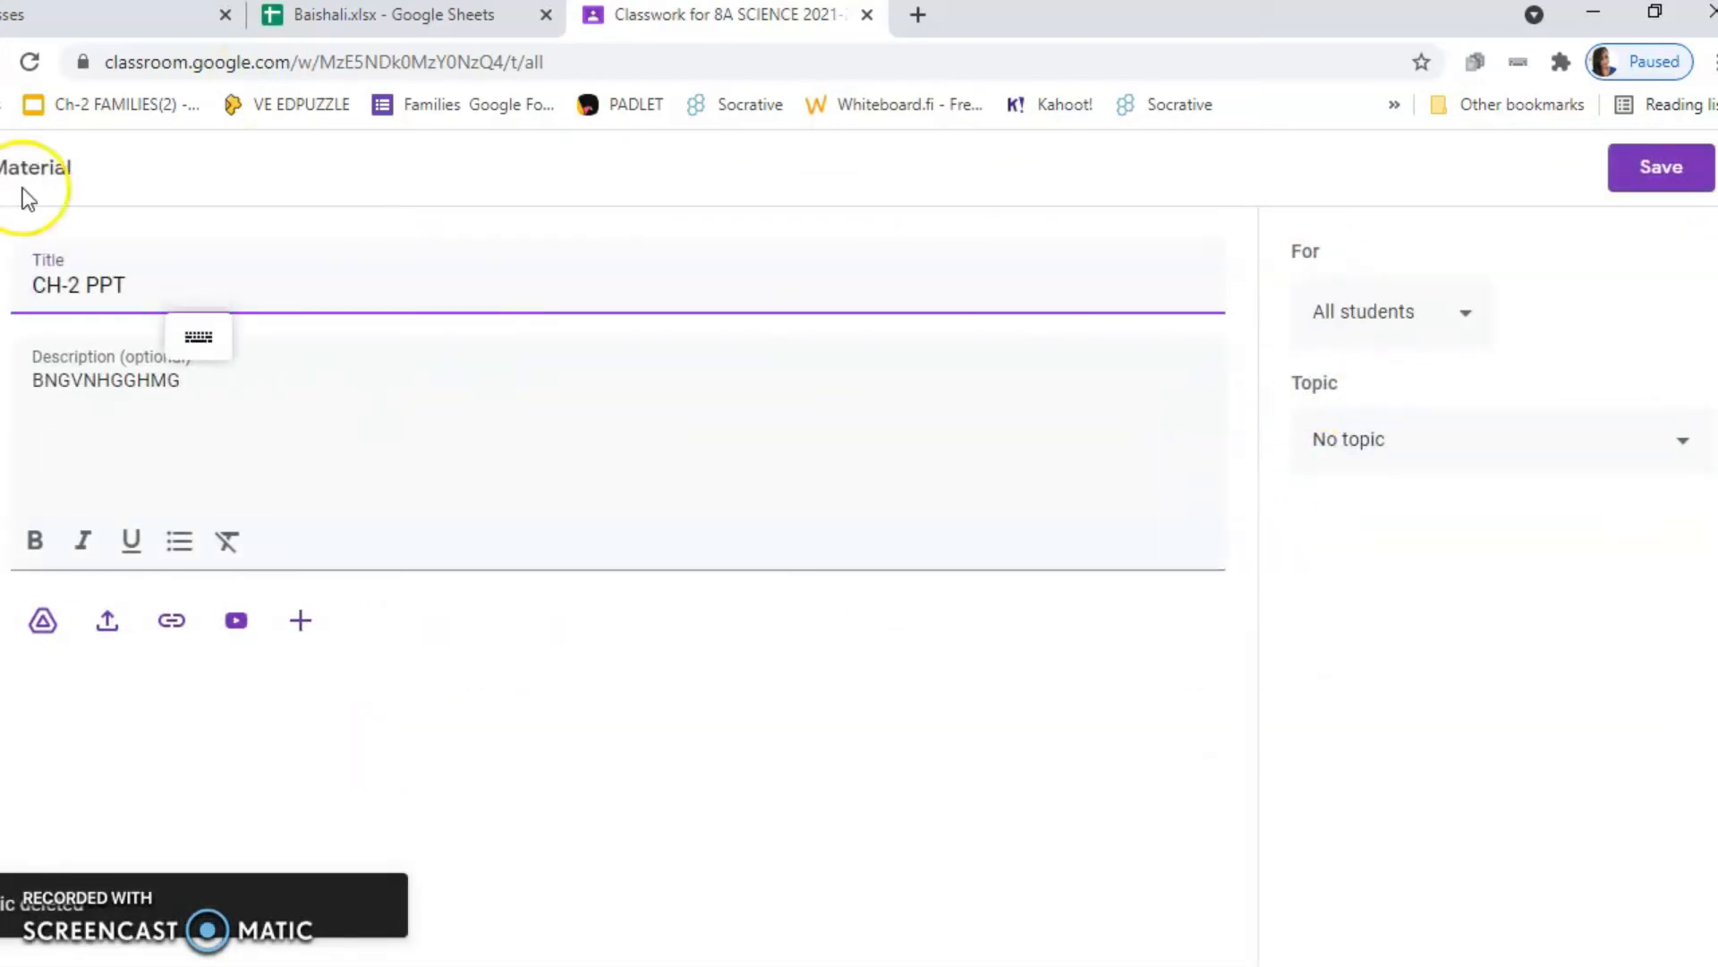
left_click(2, 167)
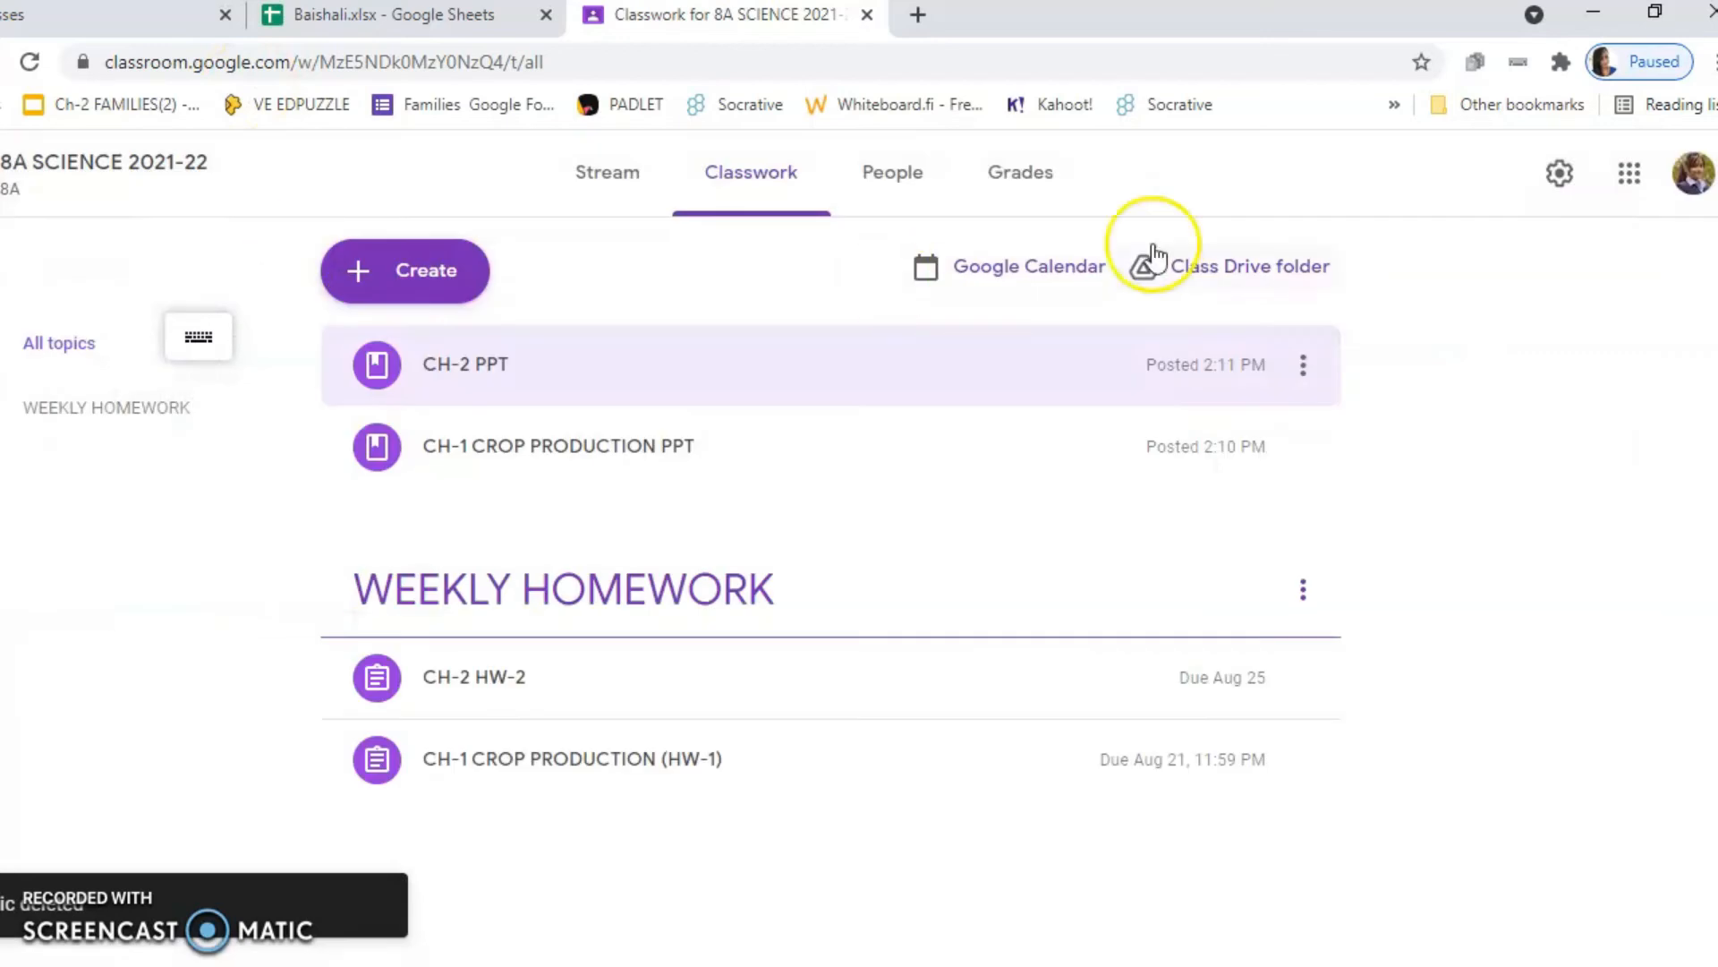
- Delete the CH-2 PPT and CH-1 CROP PRODUCTION PPT materials from the classwork
left_click(1303, 354)
left_click(1202, 466)
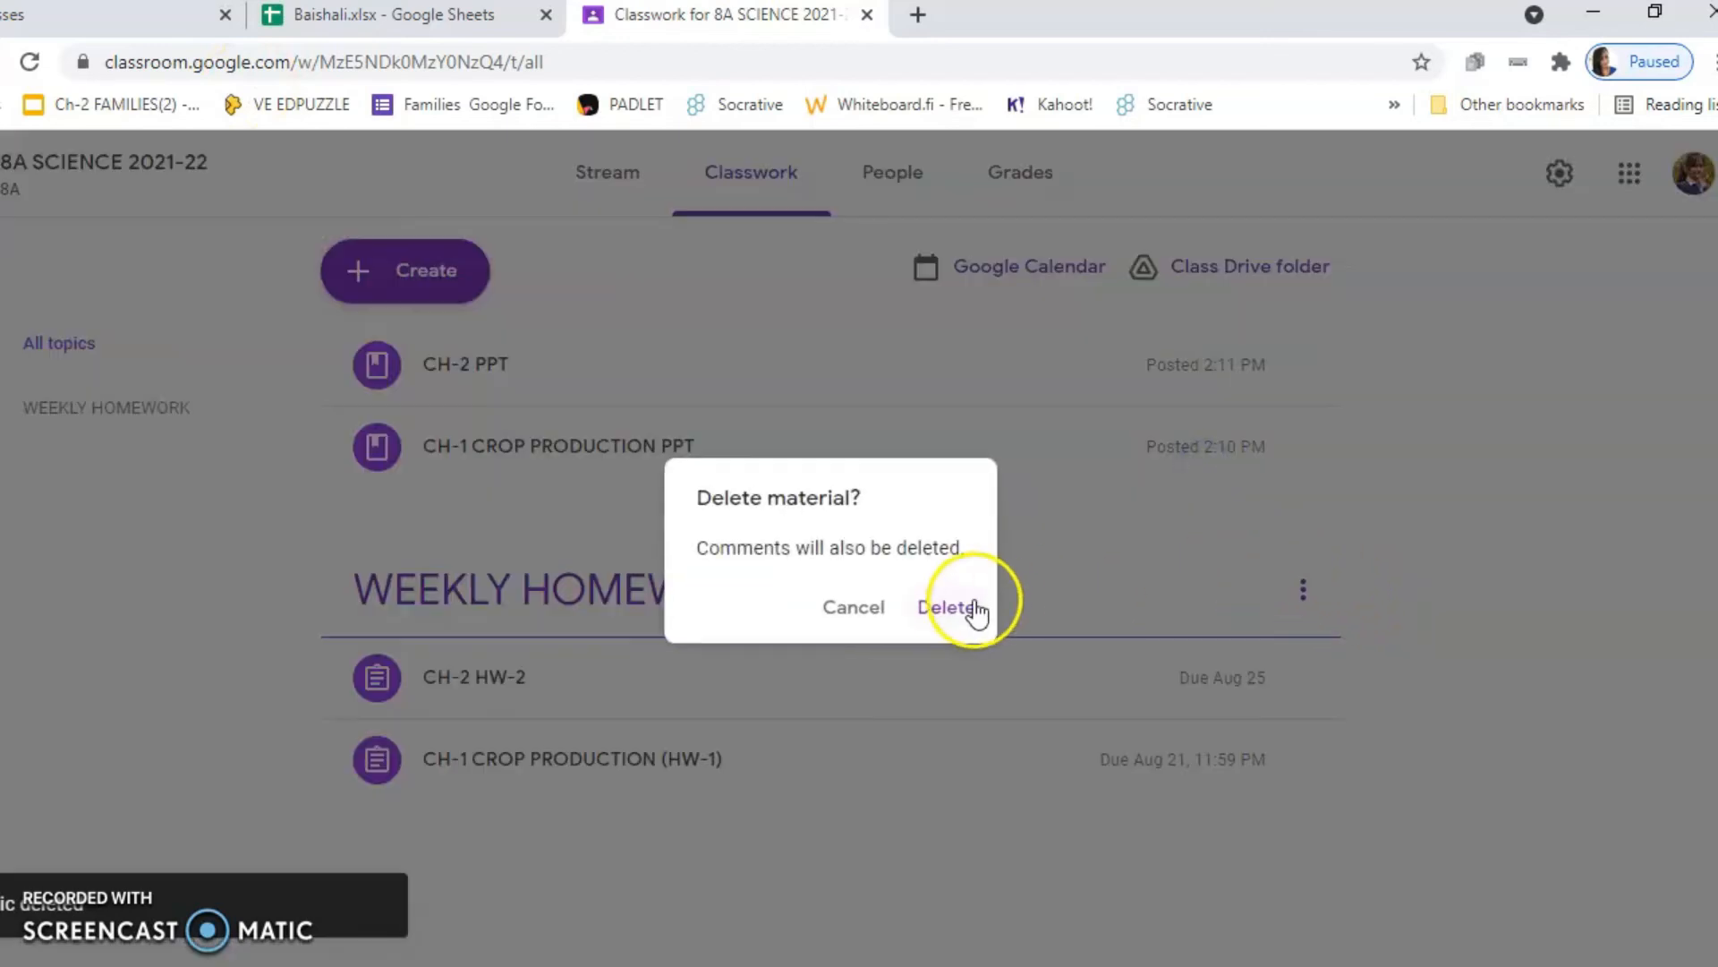
left_click(965, 607)
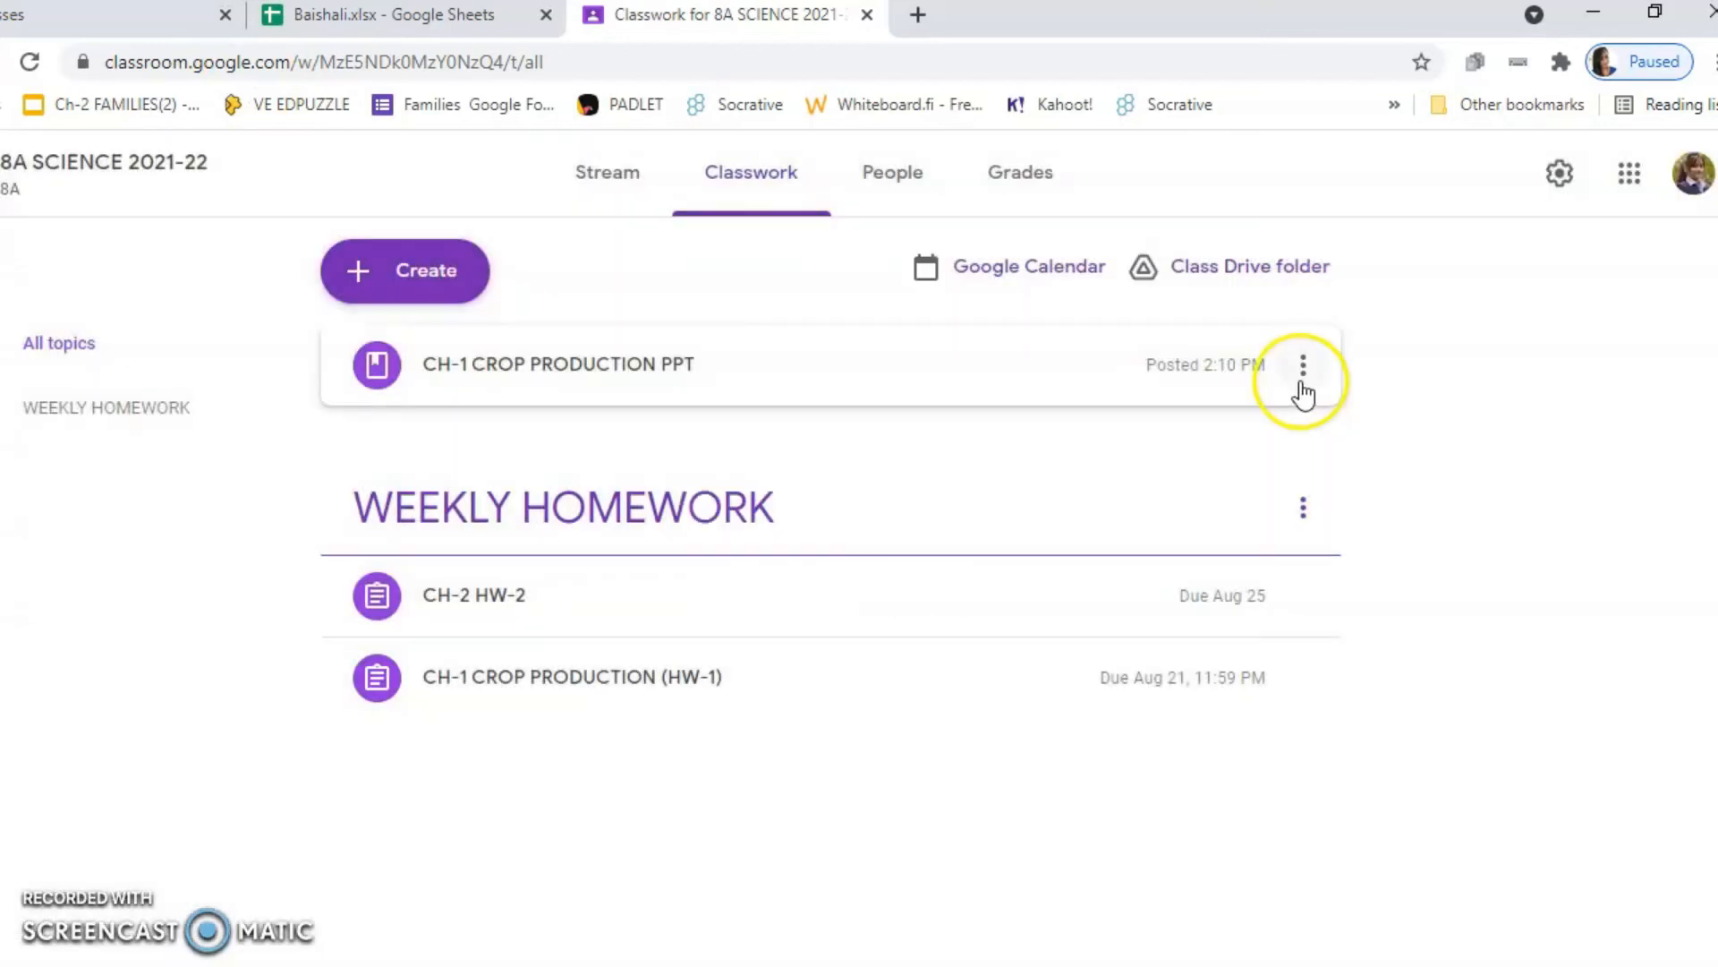
left_click(1303, 366)
left_click(1253, 464)
left_click(939, 604)
- Delete the WEEKLY HOMEWORK topic from the classwork
left_click(1303, 375)
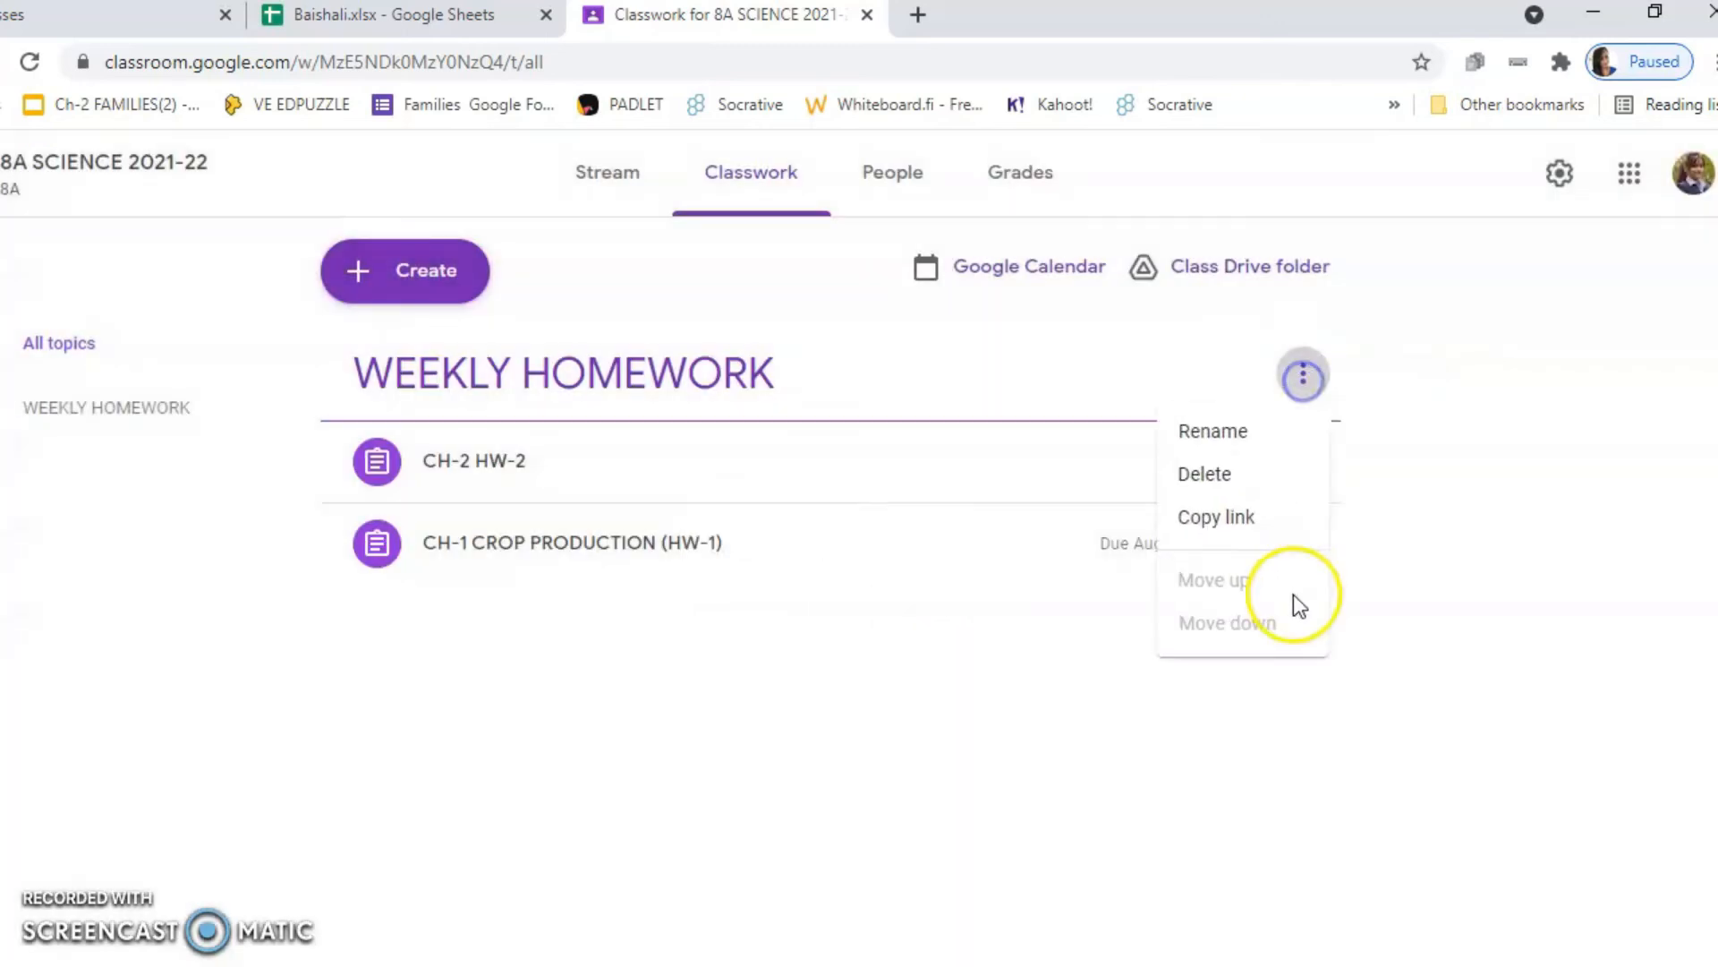
left_click(1215, 469)
left_click(972, 609)
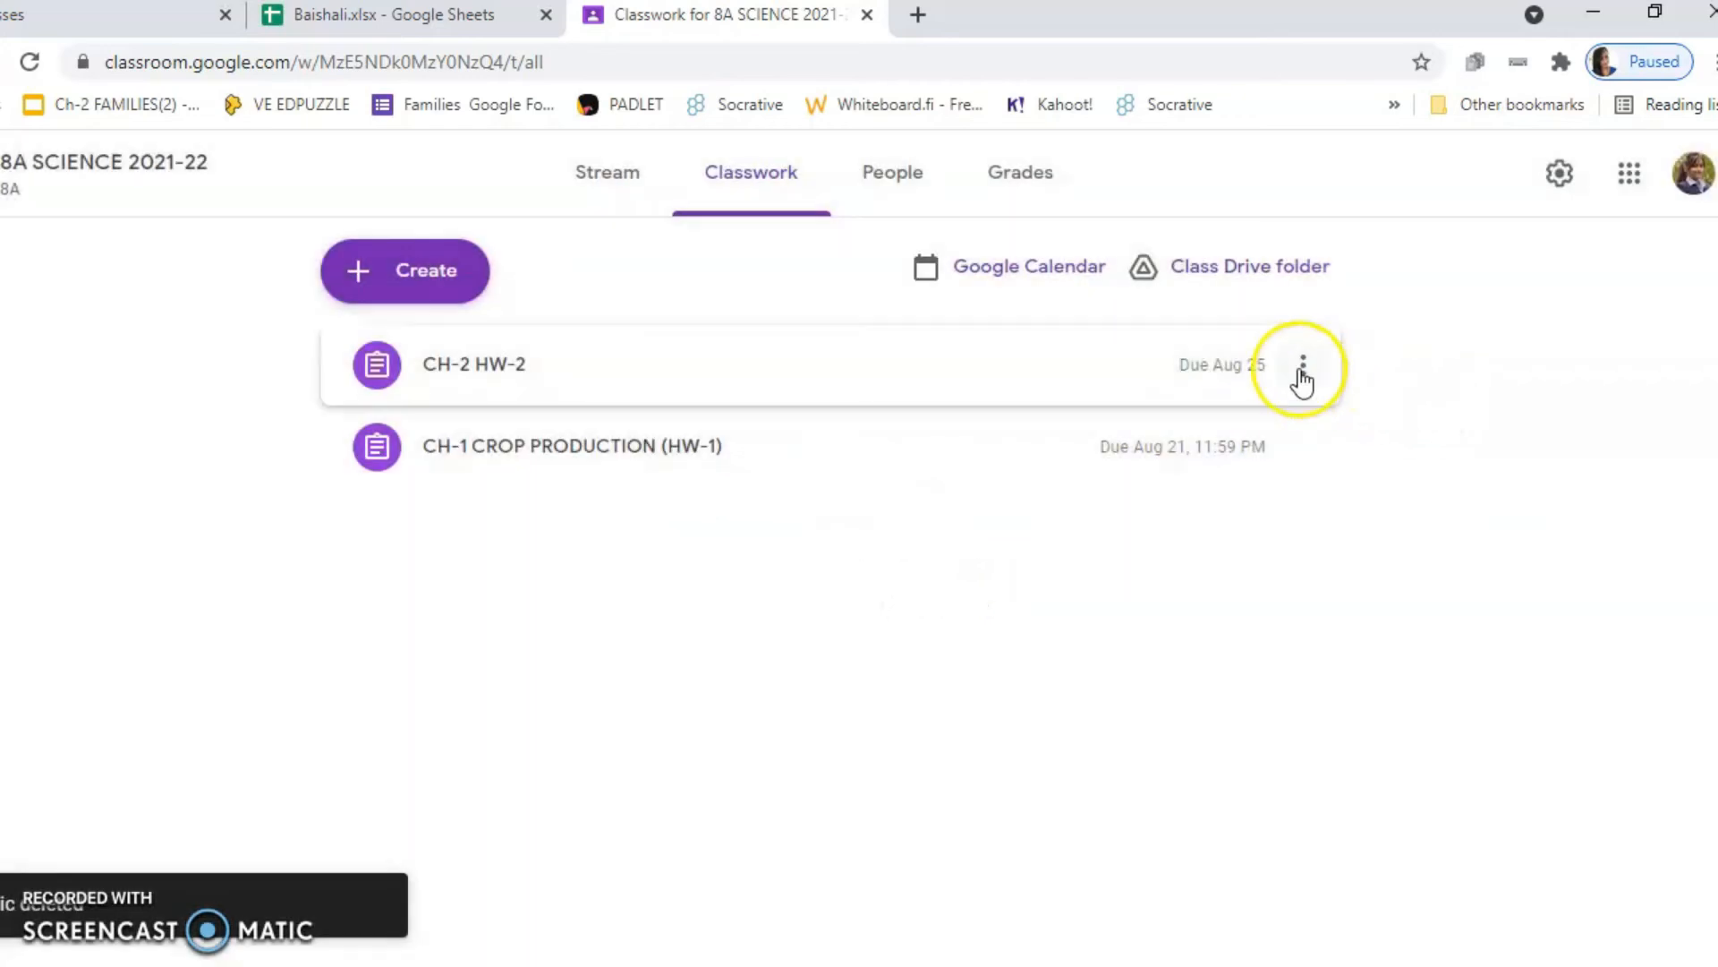
- Delete the CH-2 HW-2 and CH-1 CROP PRODUCTION (HW-1) assignments, dismissing the tip about adding a topic
left_click(1301, 365)
left_click(1233, 461)
left_click(1016, 619)
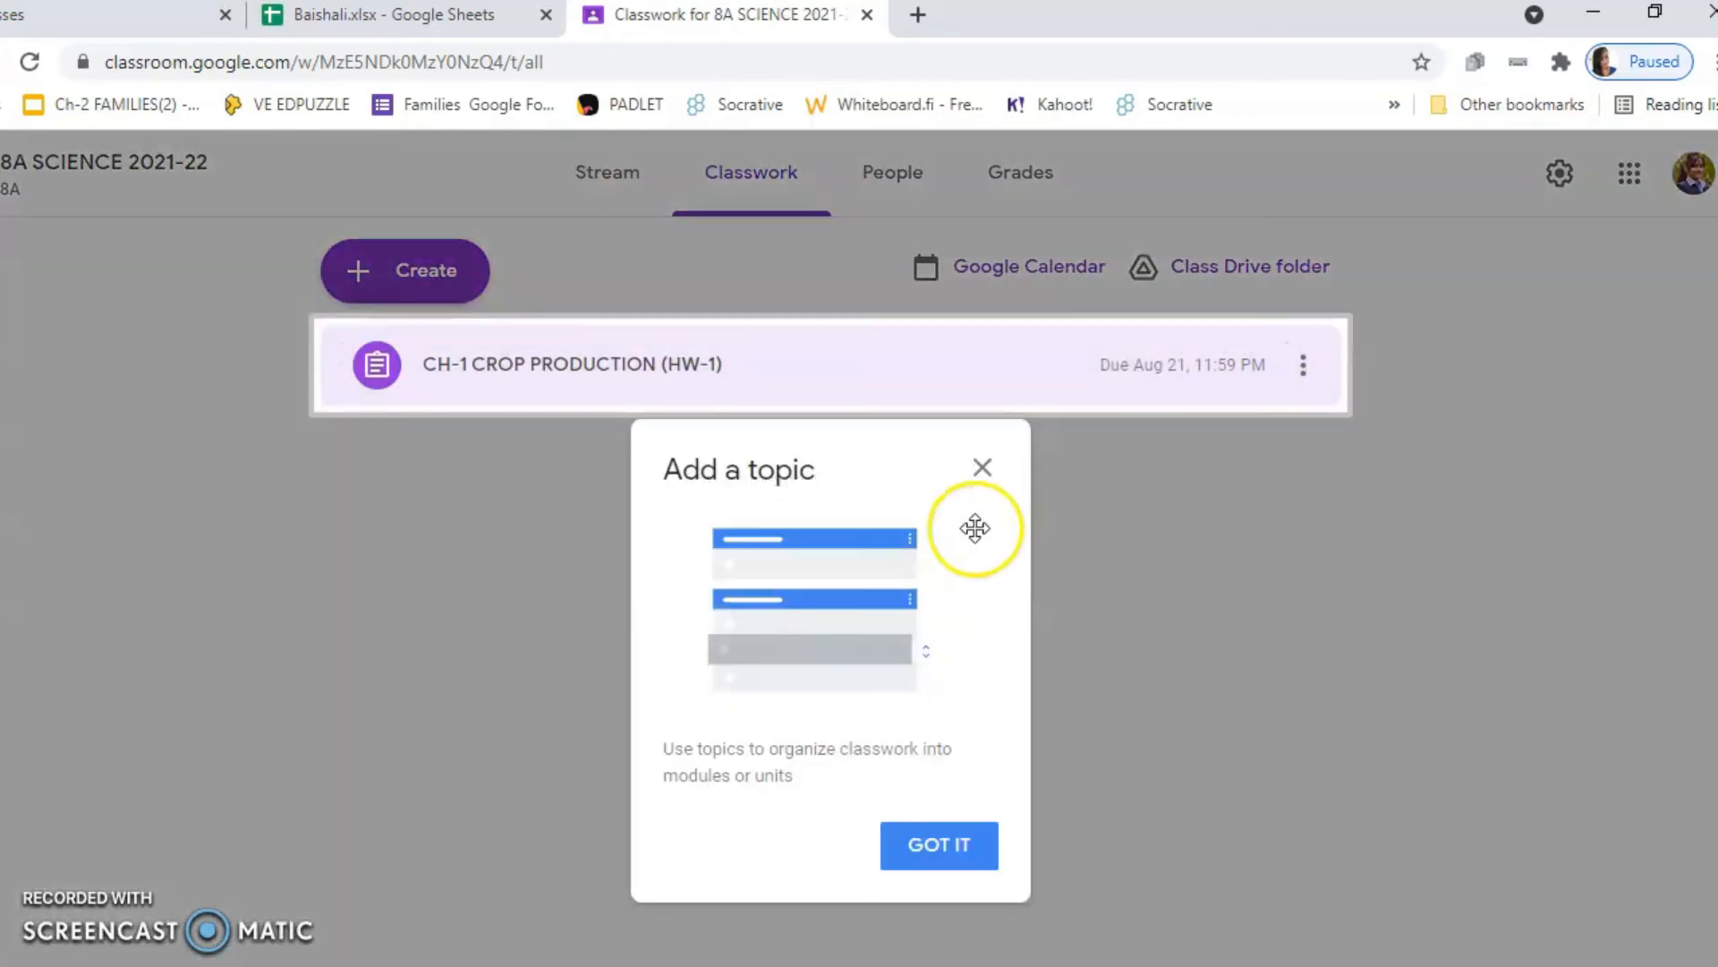
left_click(942, 846)
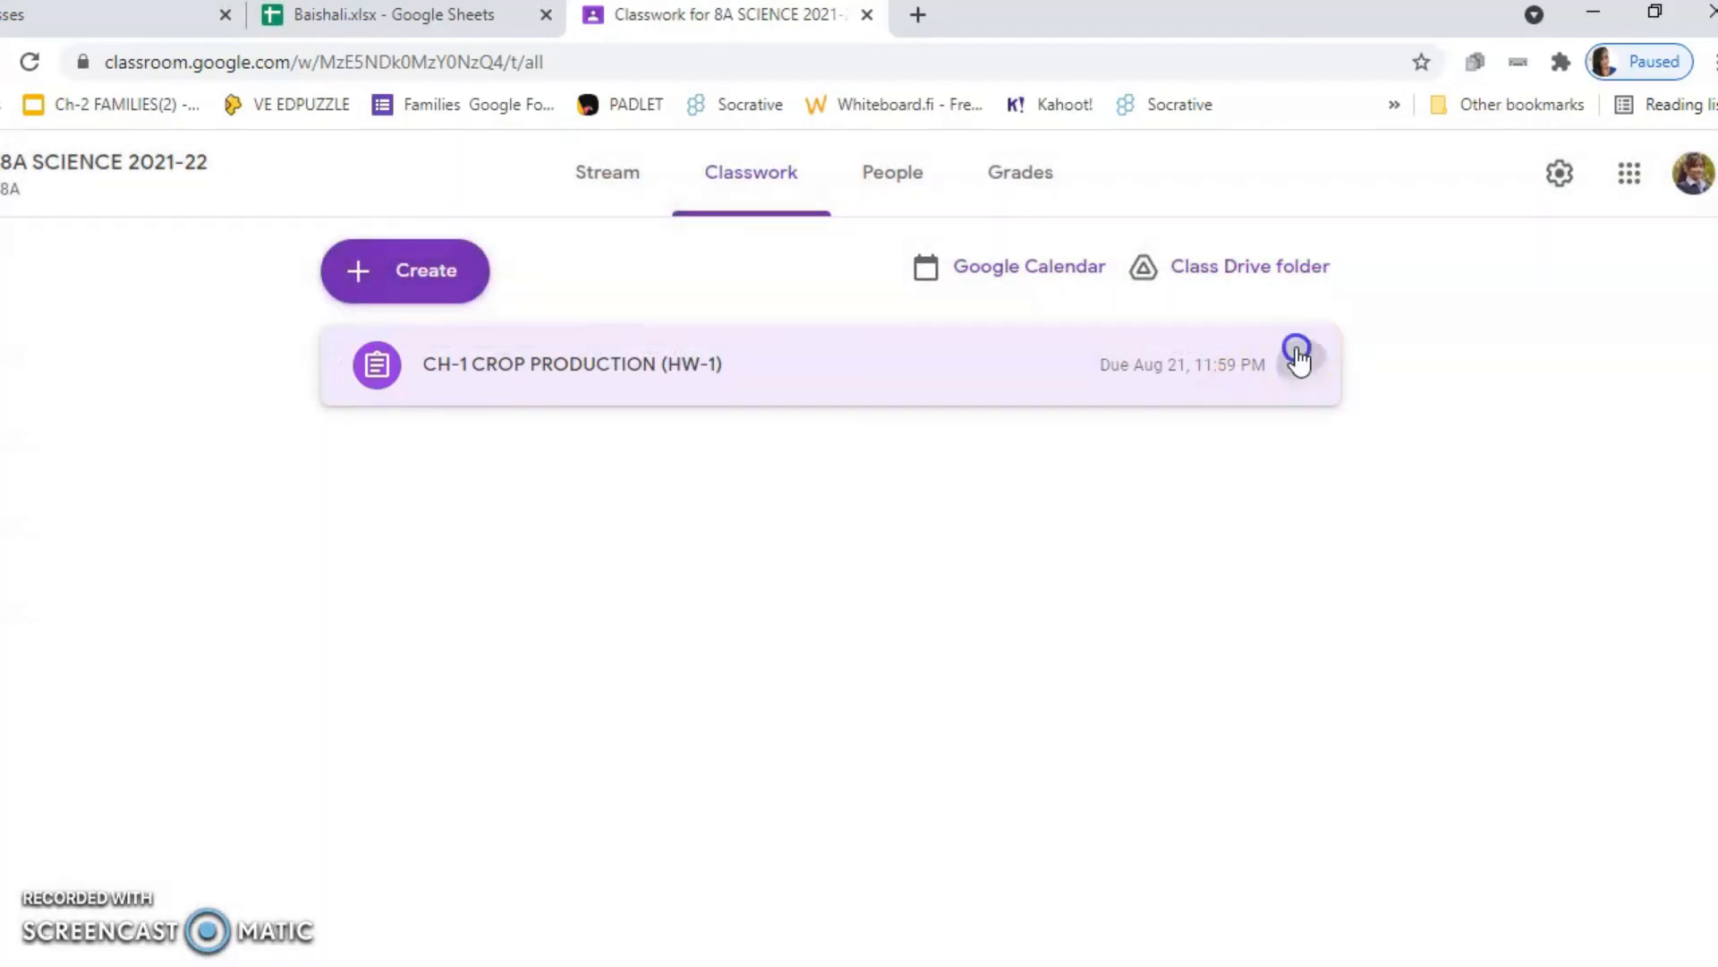
left_click(1304, 364)
left_click(1244, 467)
left_click(989, 620)
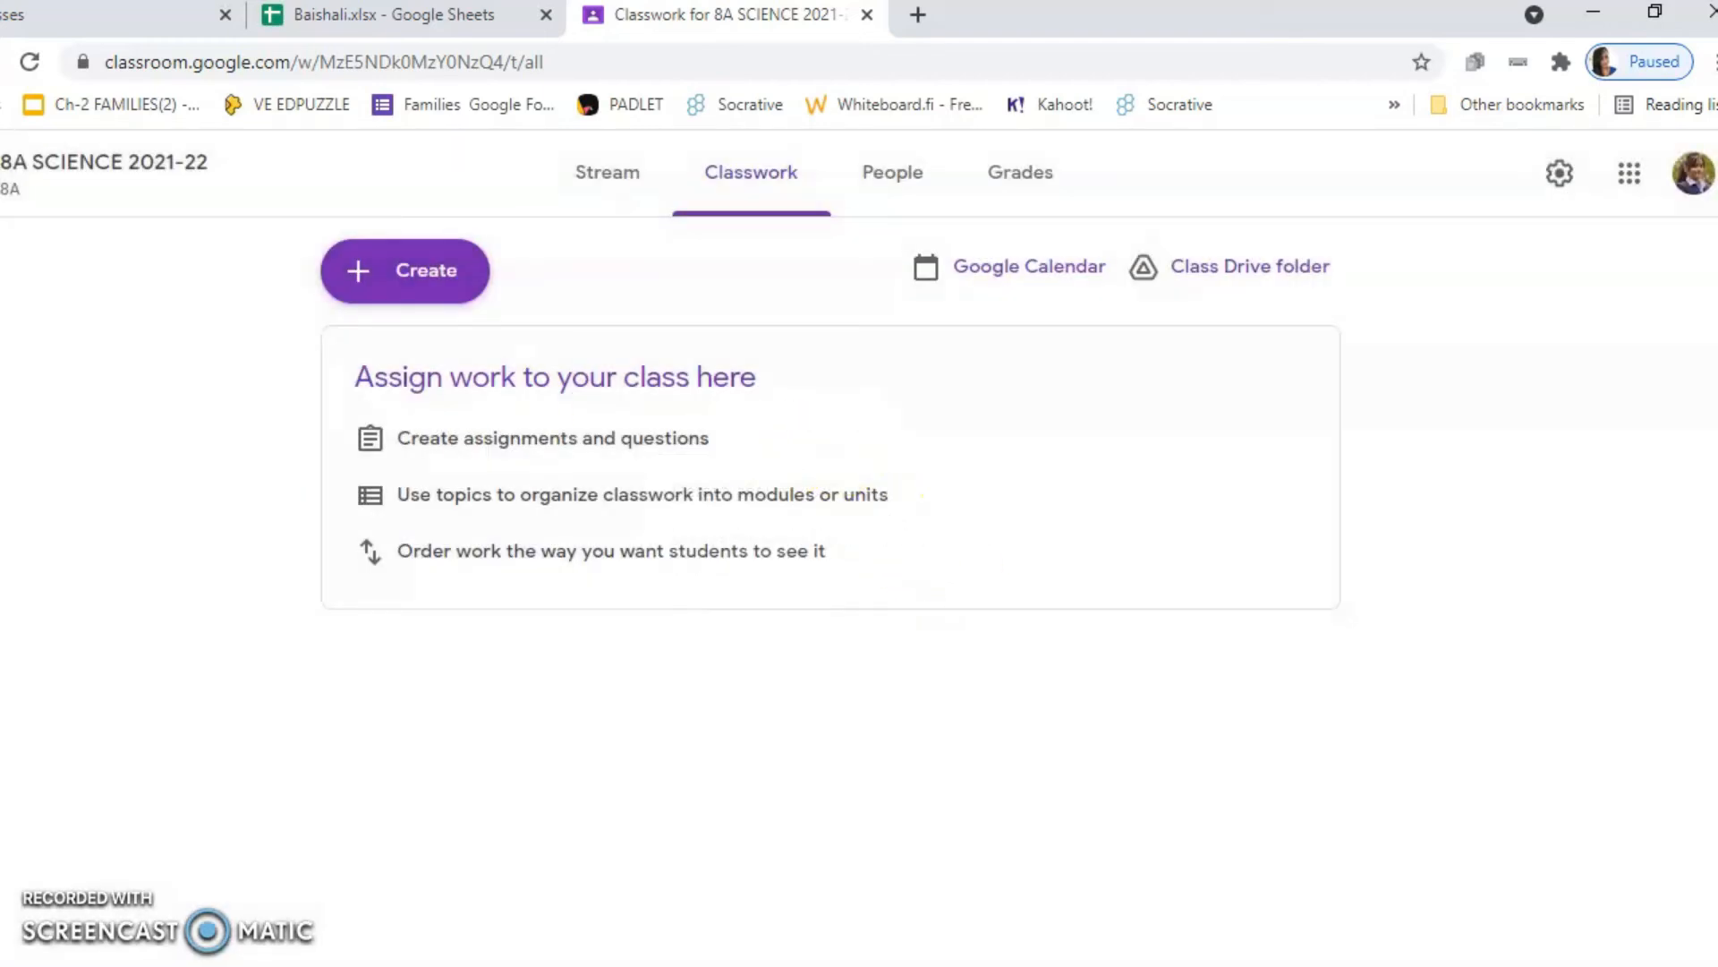
- Look at the form for a new quiz assignment and at the multiple choice answer type for a new question
left_click(423, 273)
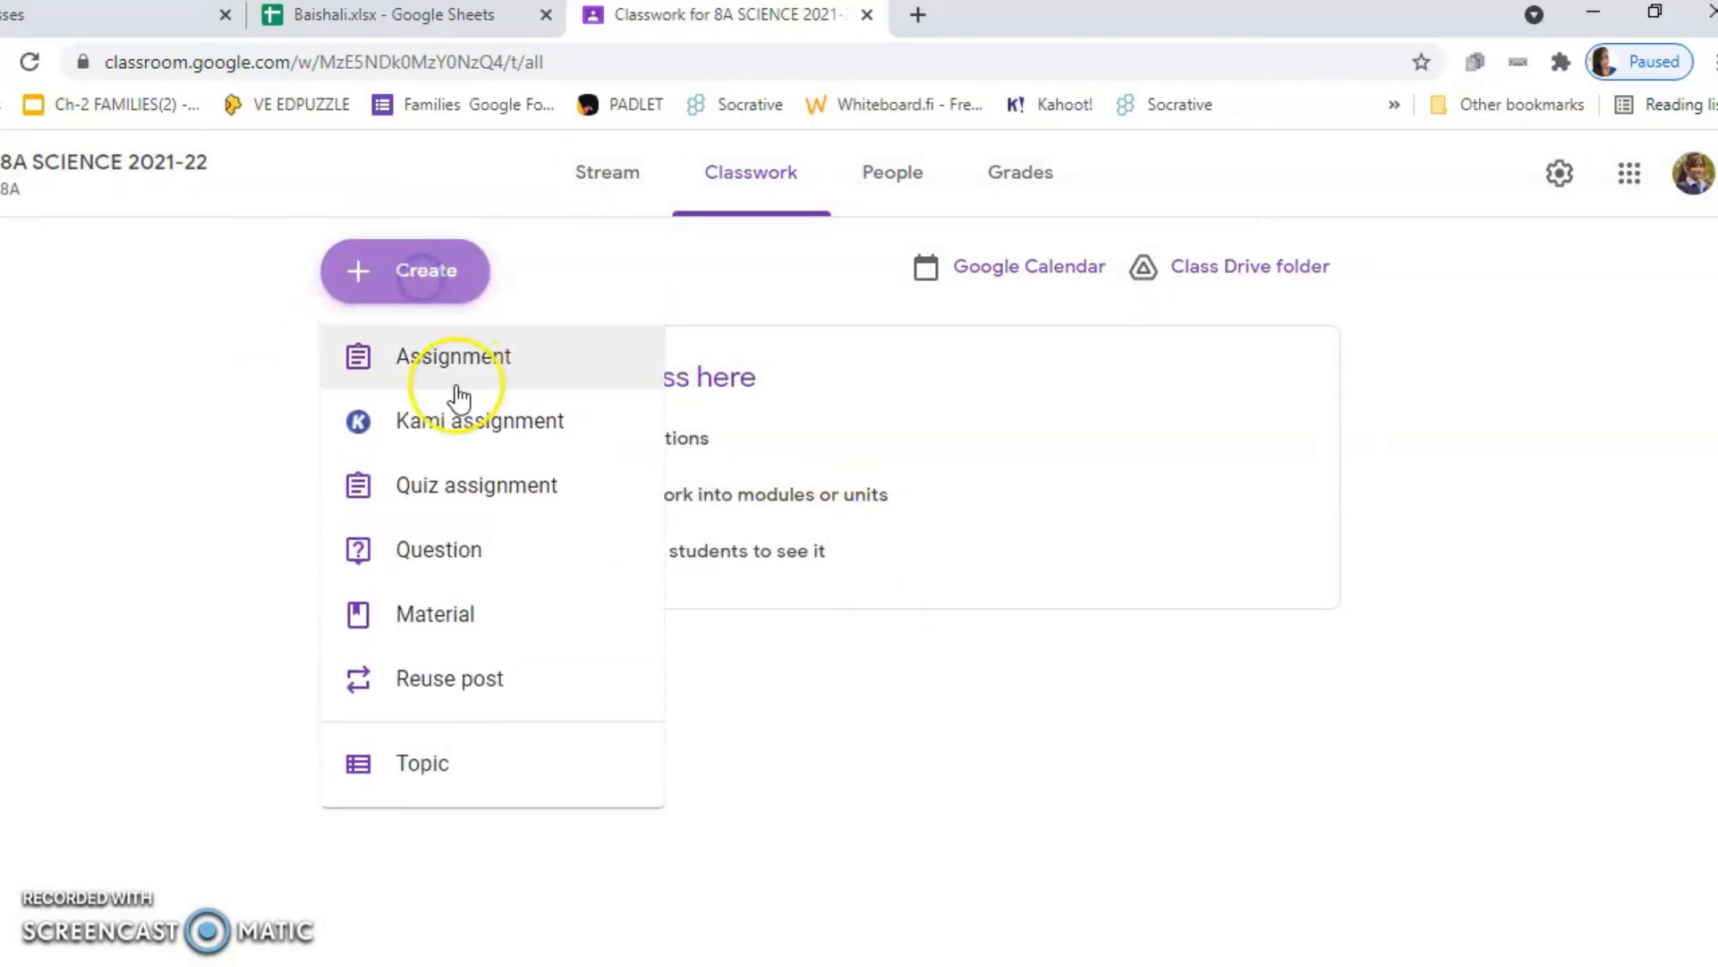
left_click(447, 493)
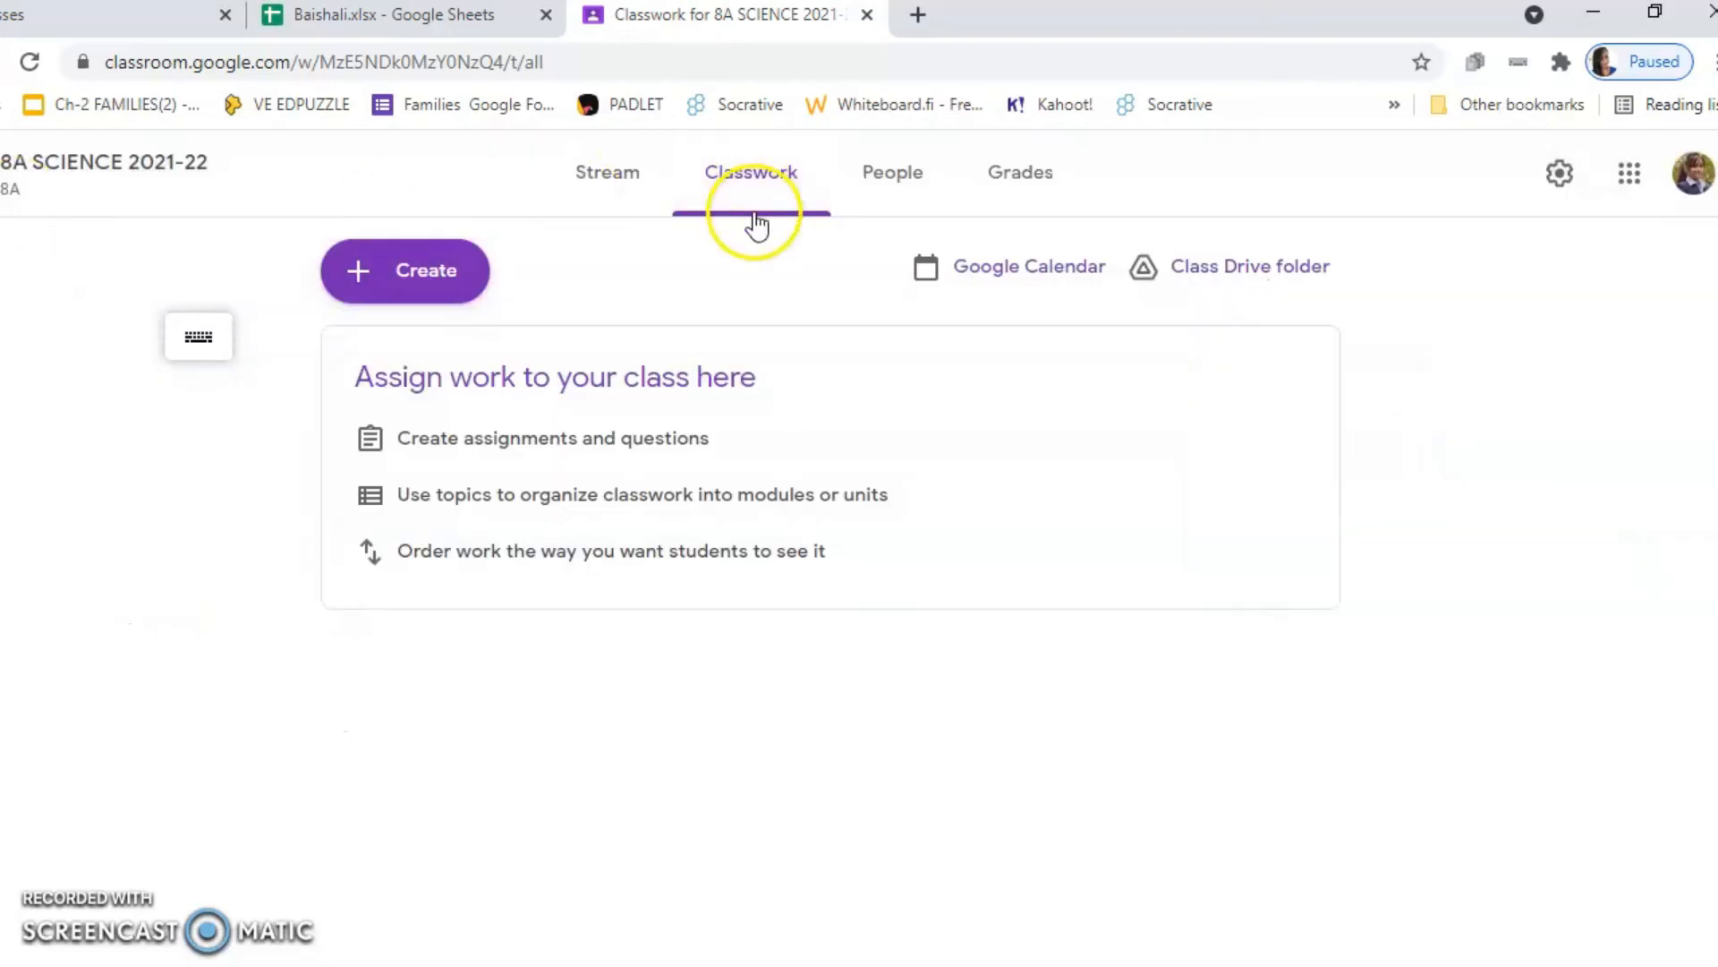
left_click(457, 260)
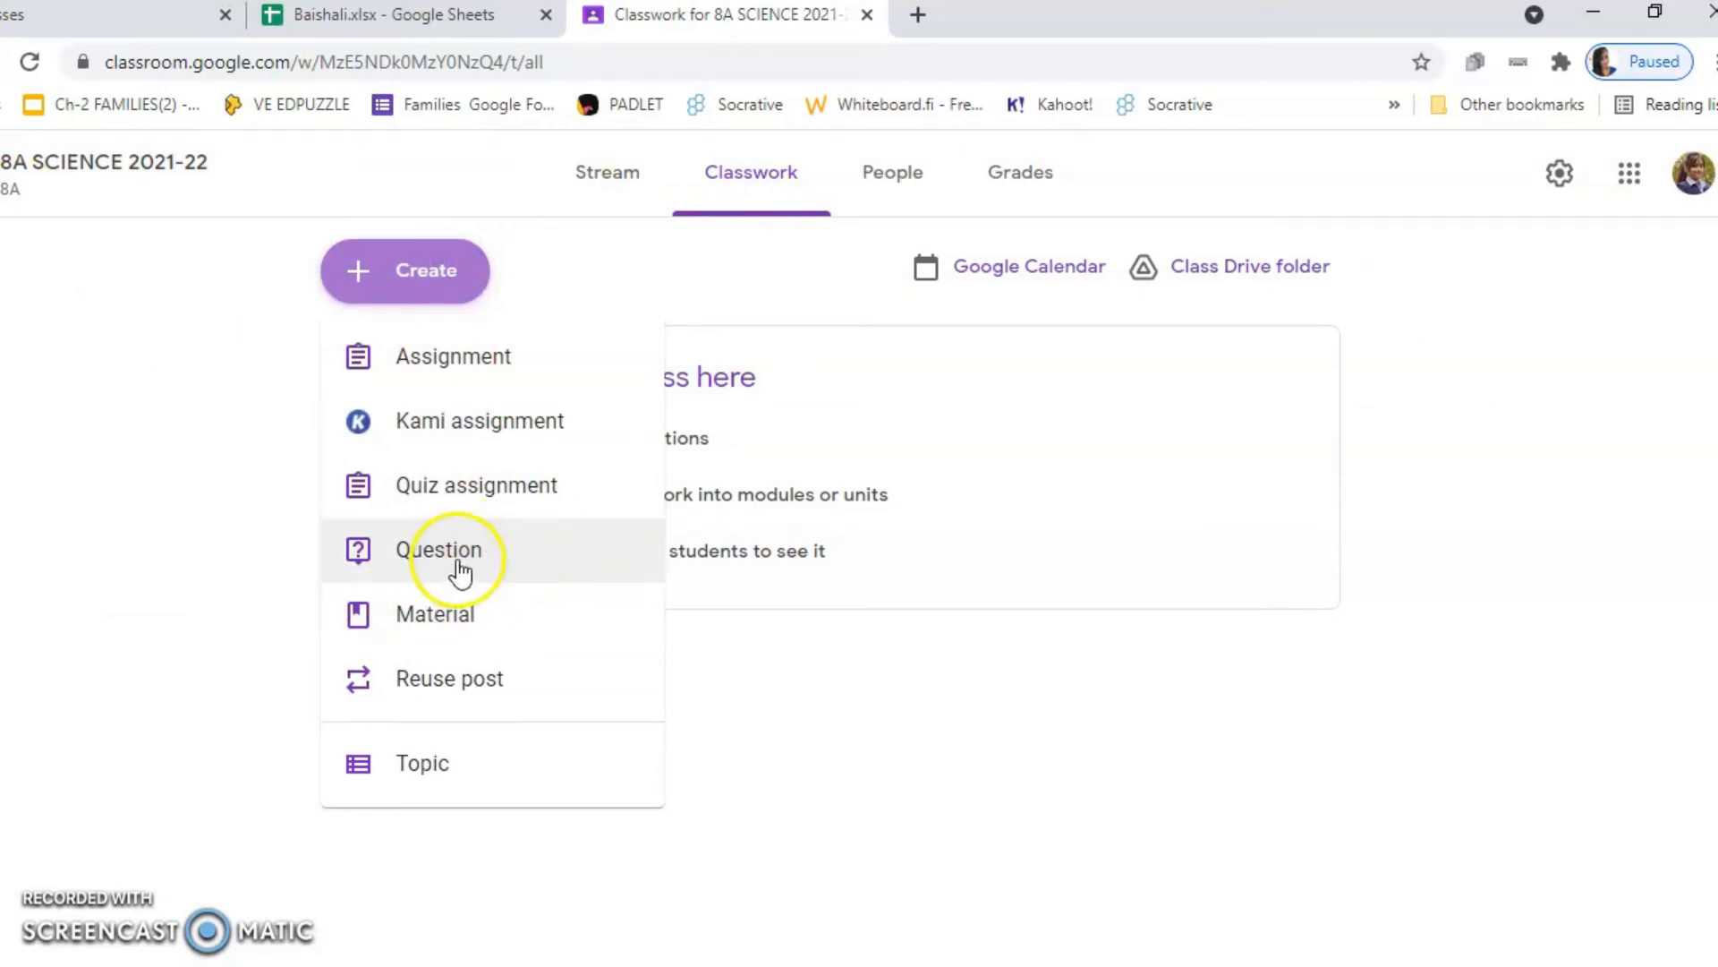
left_click(458, 564)
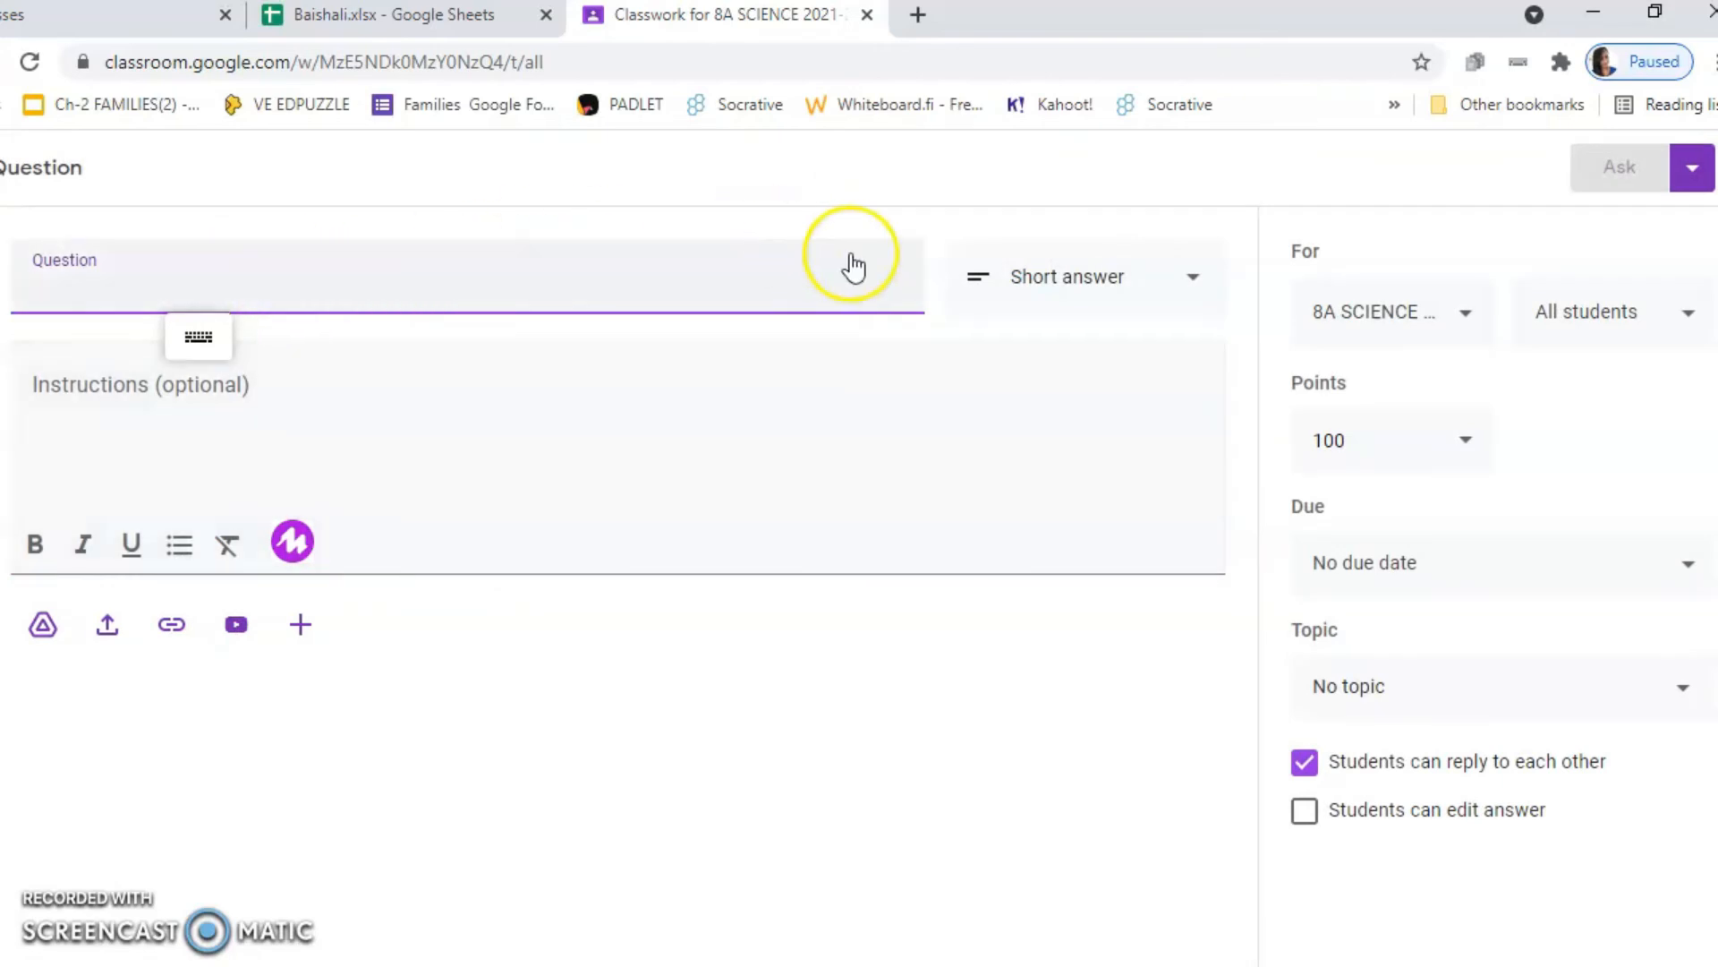
left_click(1196, 277)
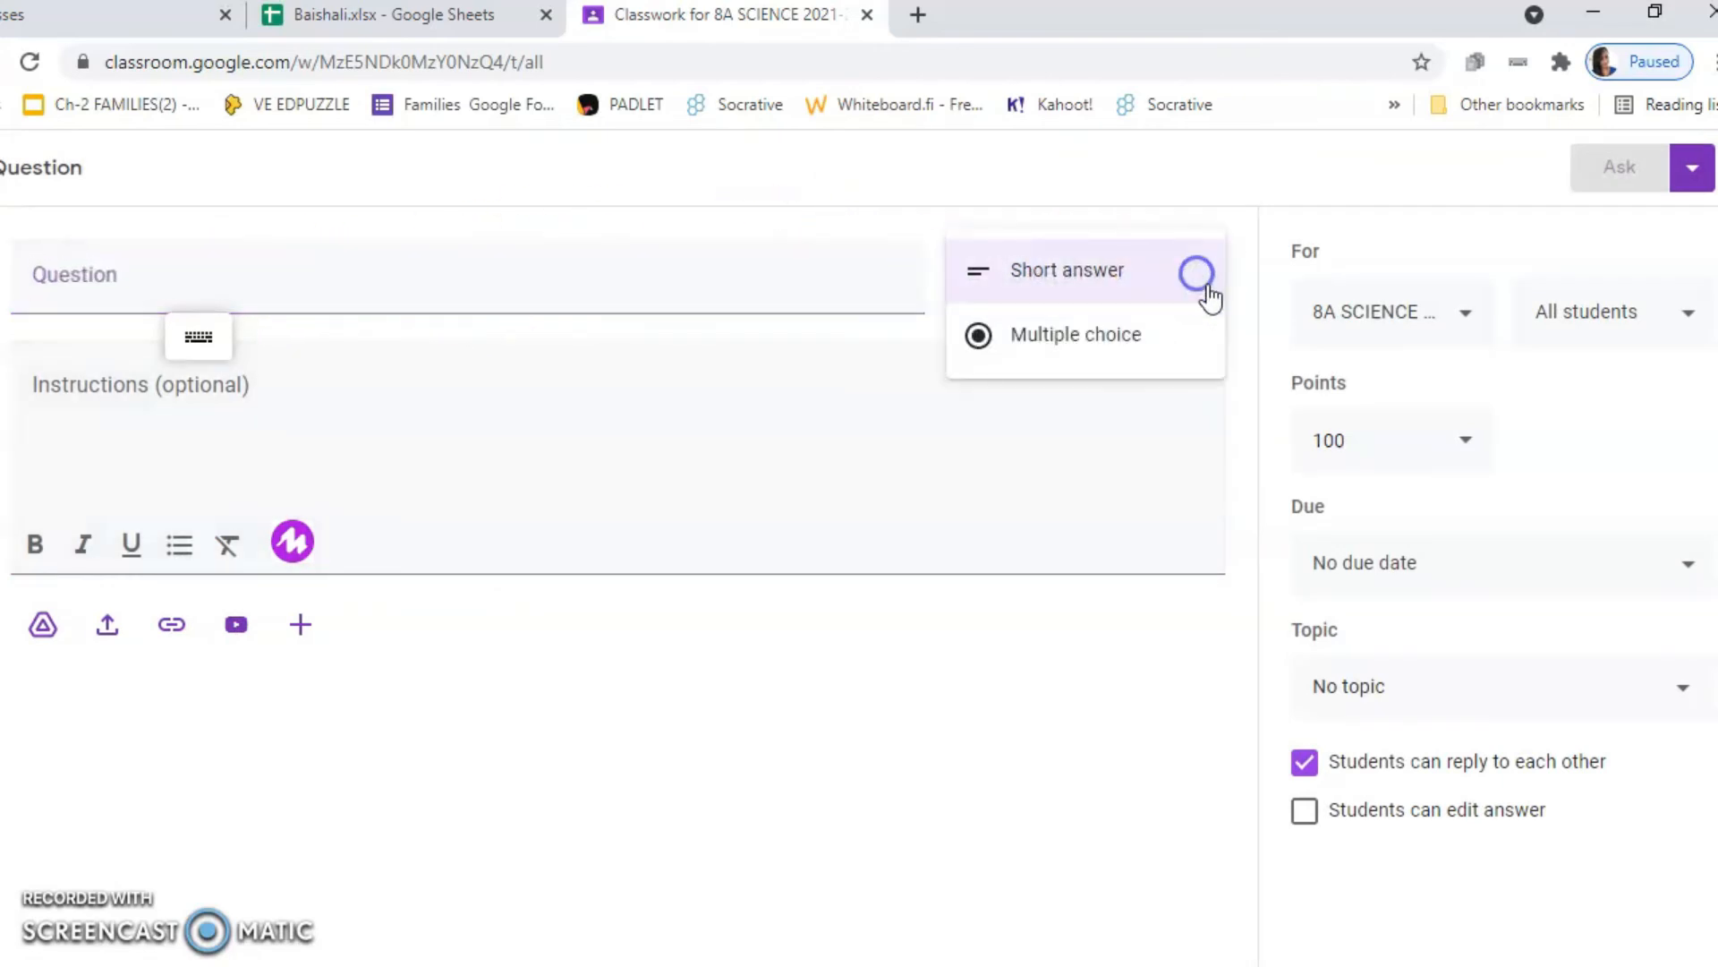
left_click(1120, 349)
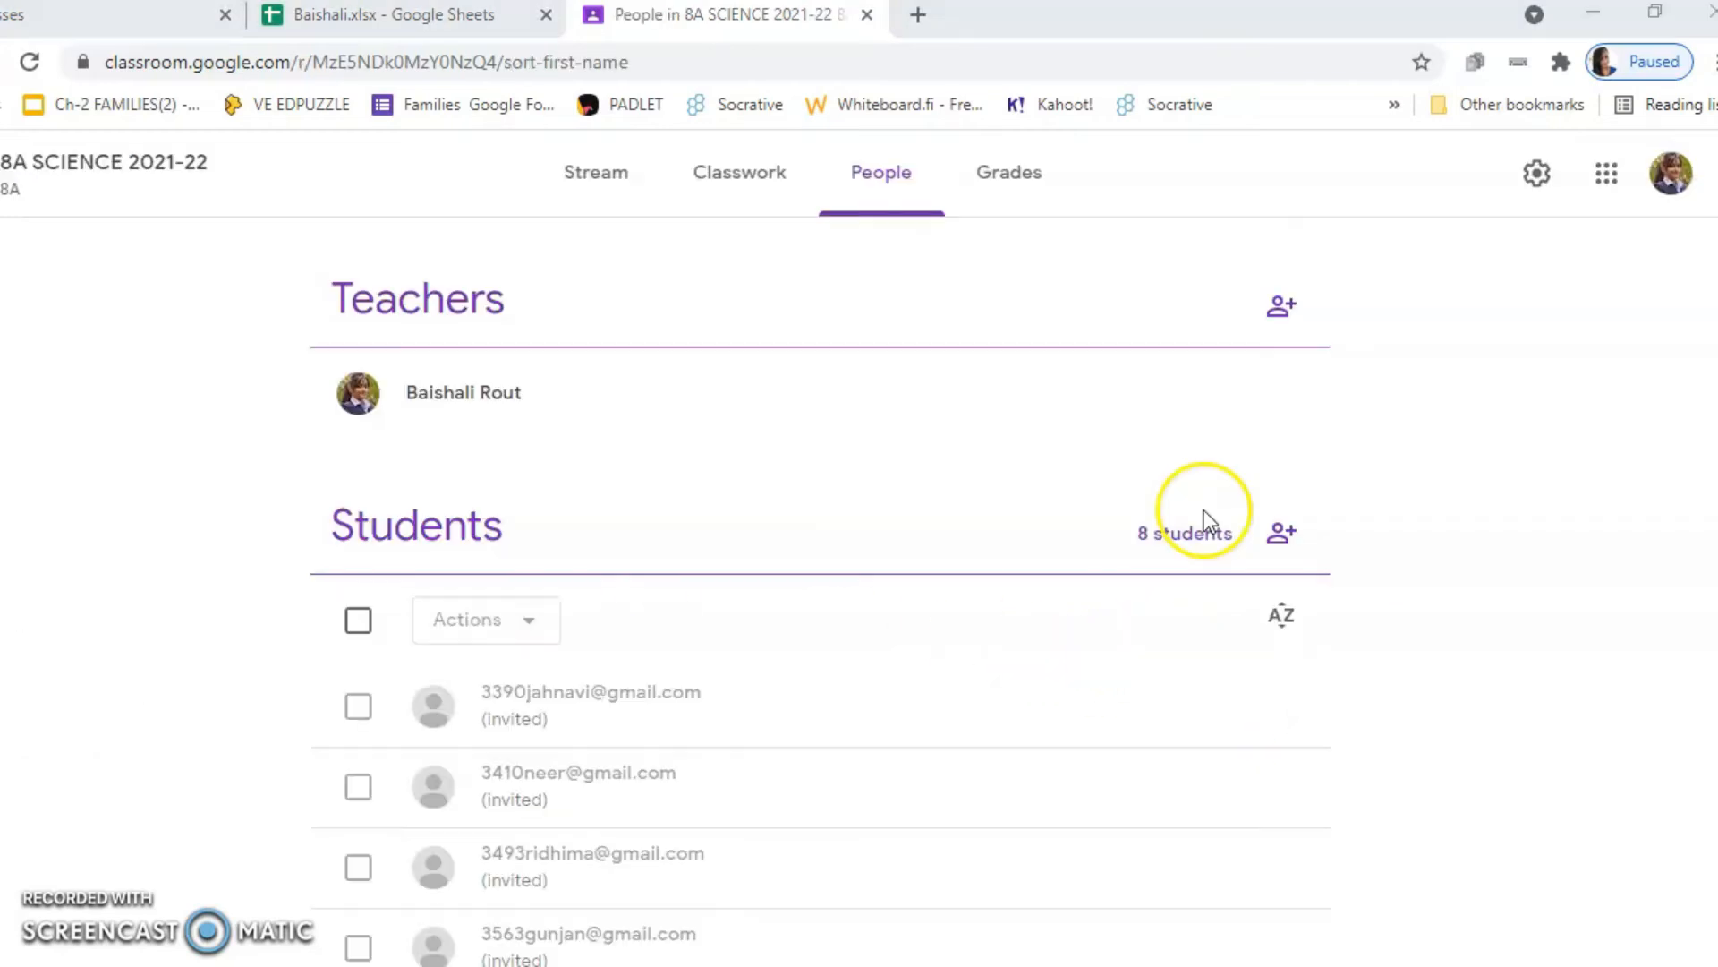
- Look through the class's student list to see who is still invited and who has joined
scroll(1242, 564, "down", 20)
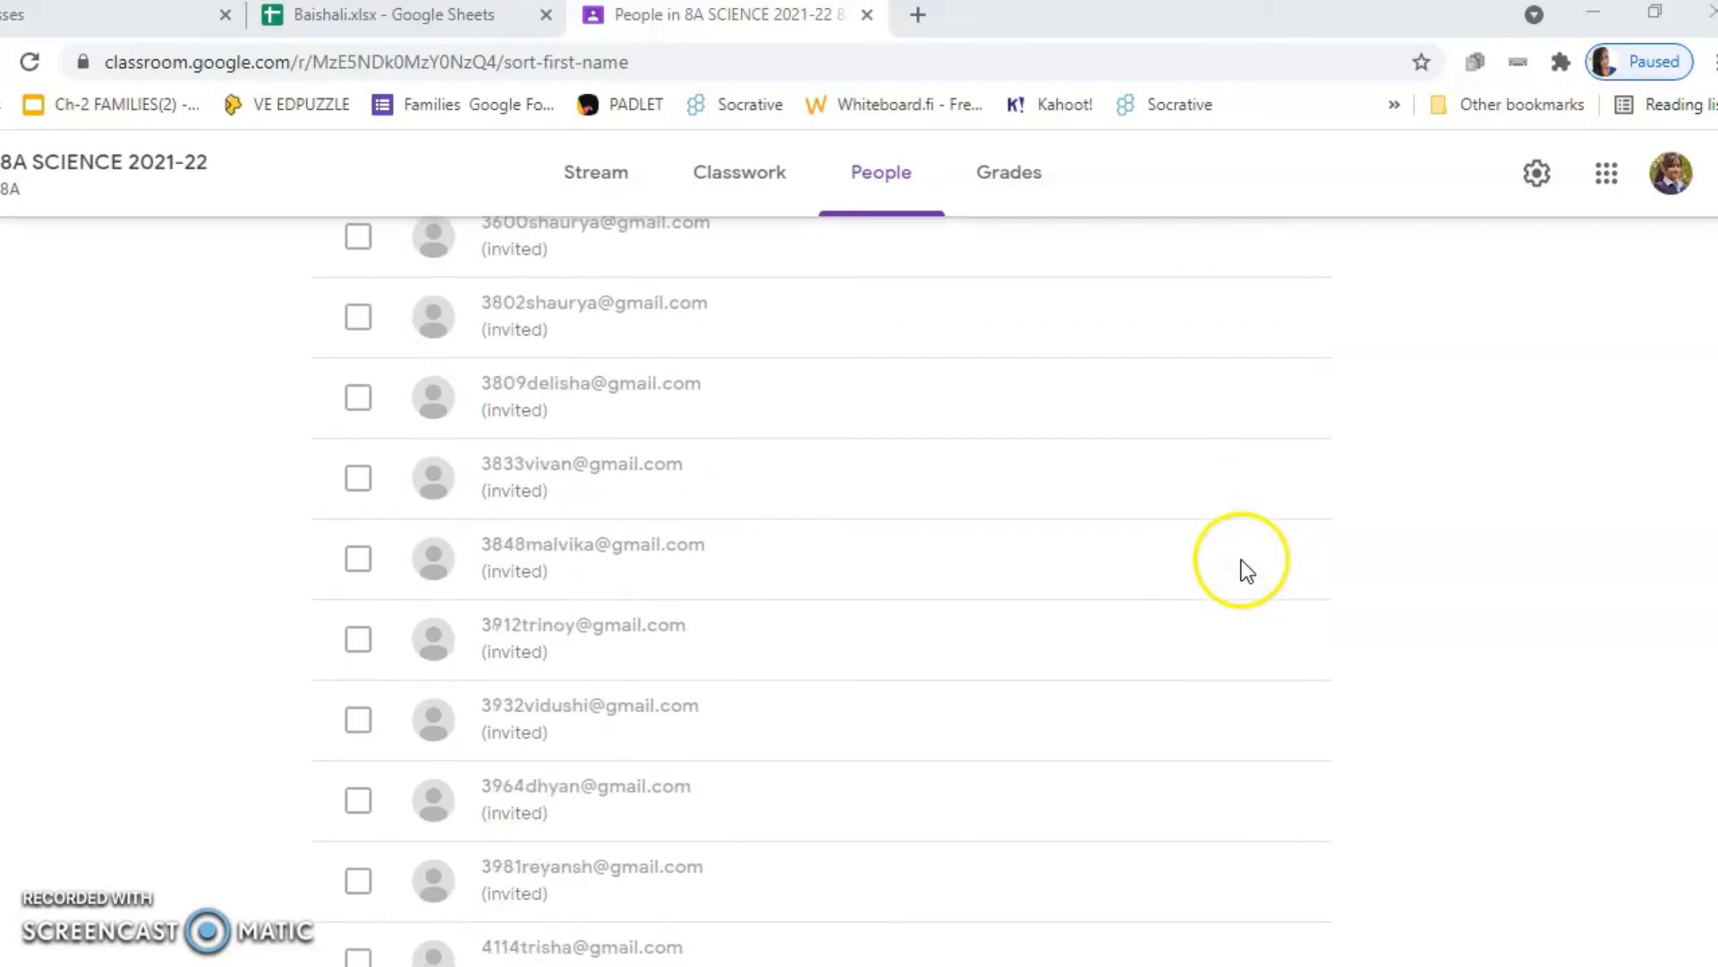
scroll(1244, 564, "down", 10)
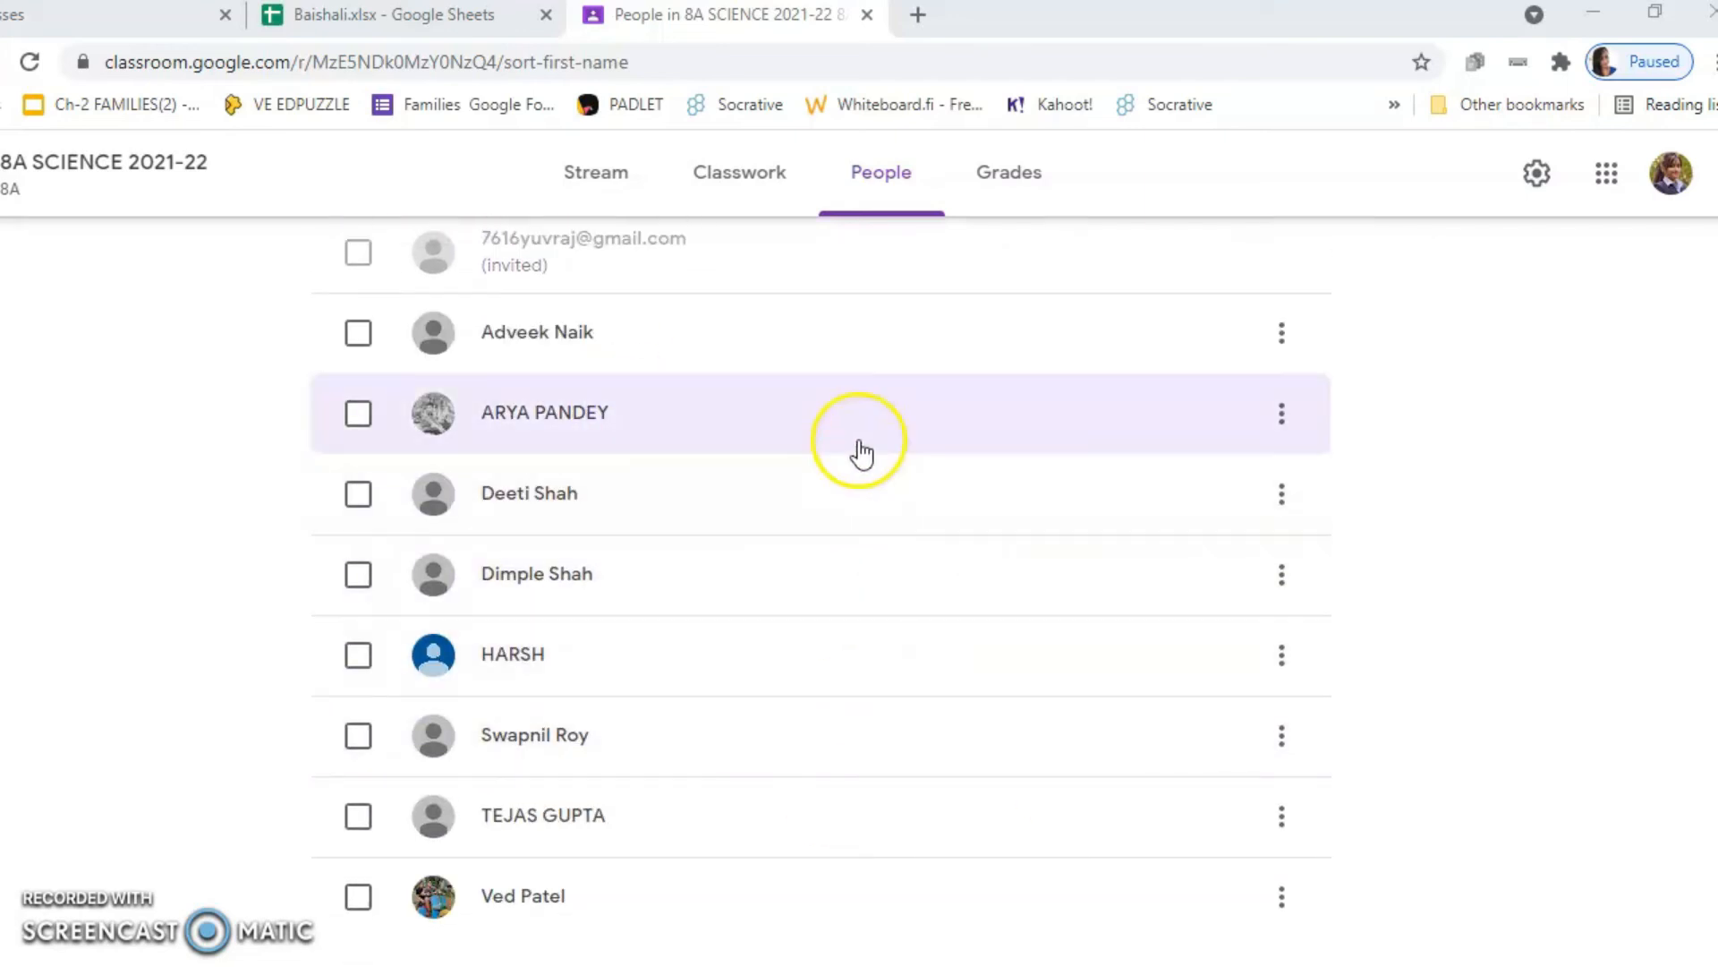
- Leave the 8A people list, return to the overview of all classes and open the CLASS 9B SCIENCE (2021-22) class
scroll(1055, 625, "up", 15)
scroll(1087, 571, "up", 5)
left_click(864, 193)
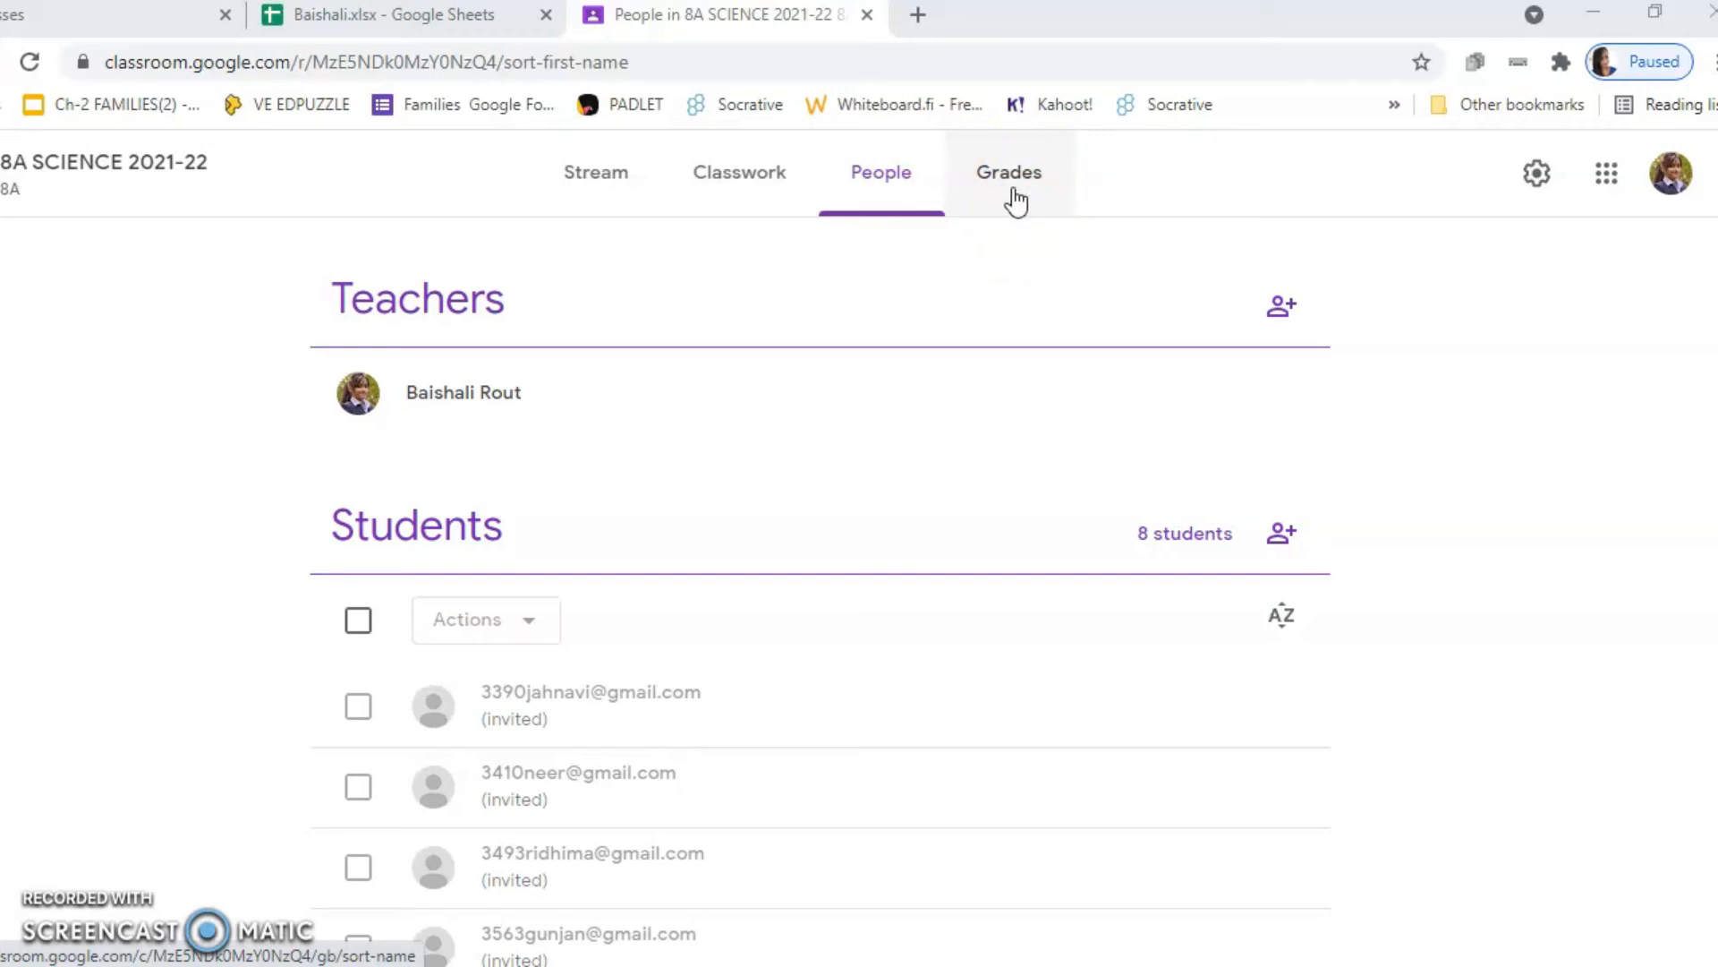
left_click(156, 25)
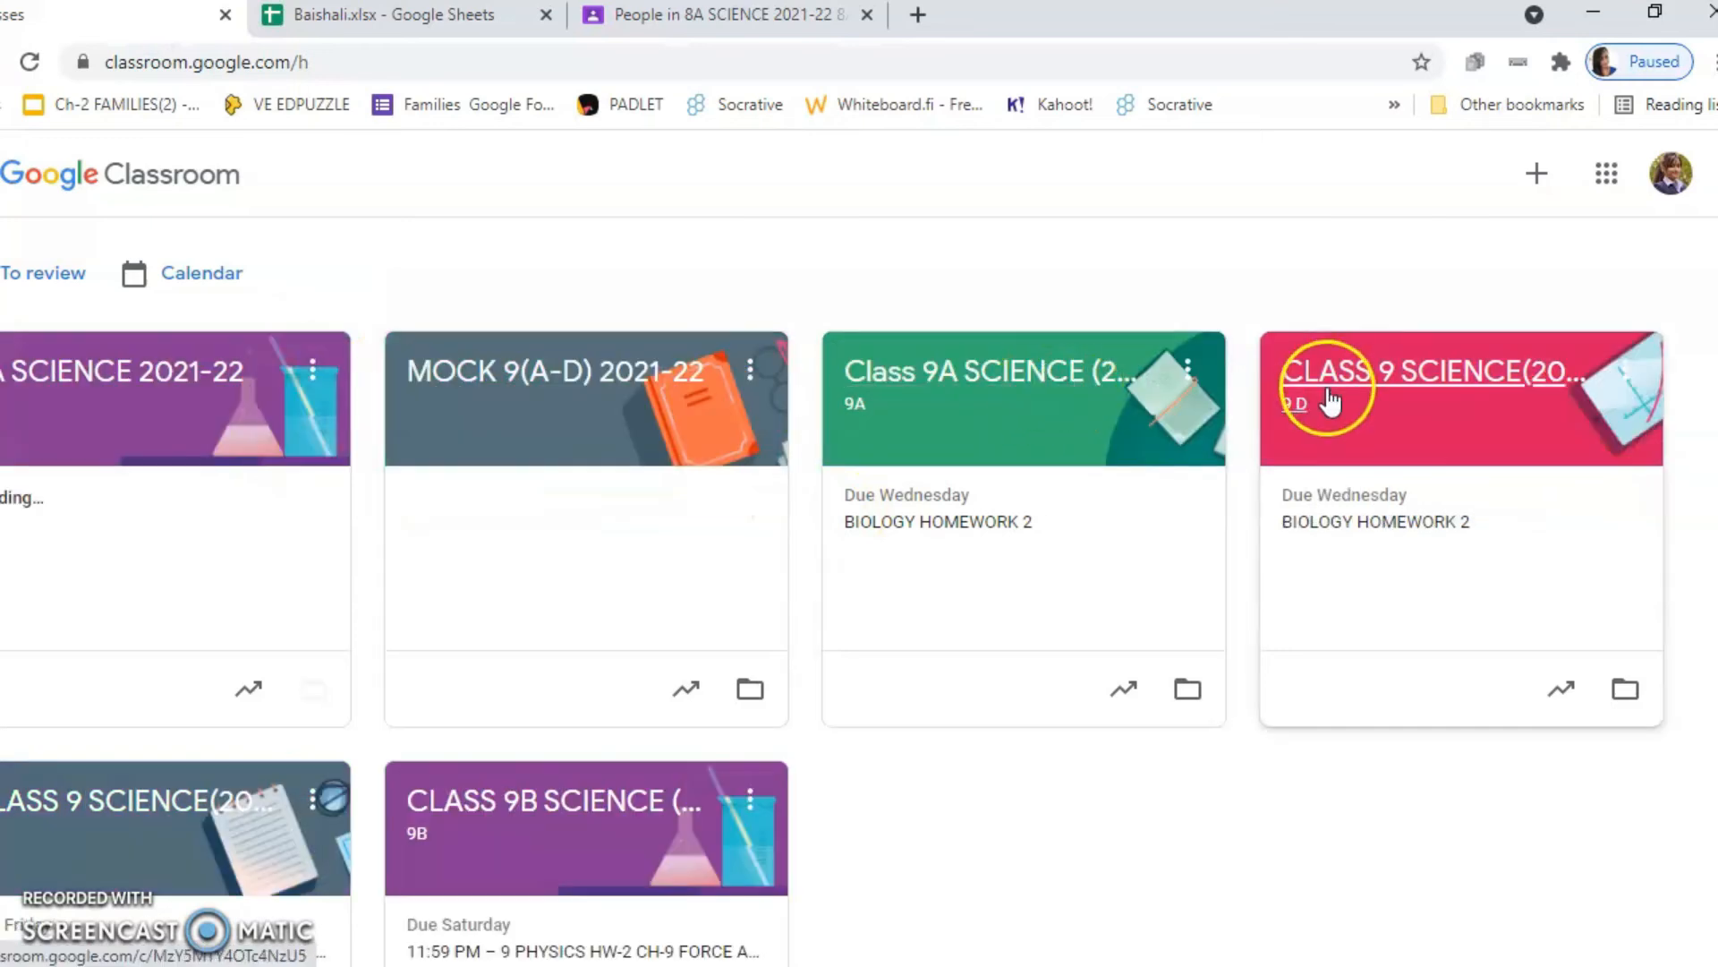
scroll(595, 503, "down", 3)
scroll(338, 534, "up", 3)
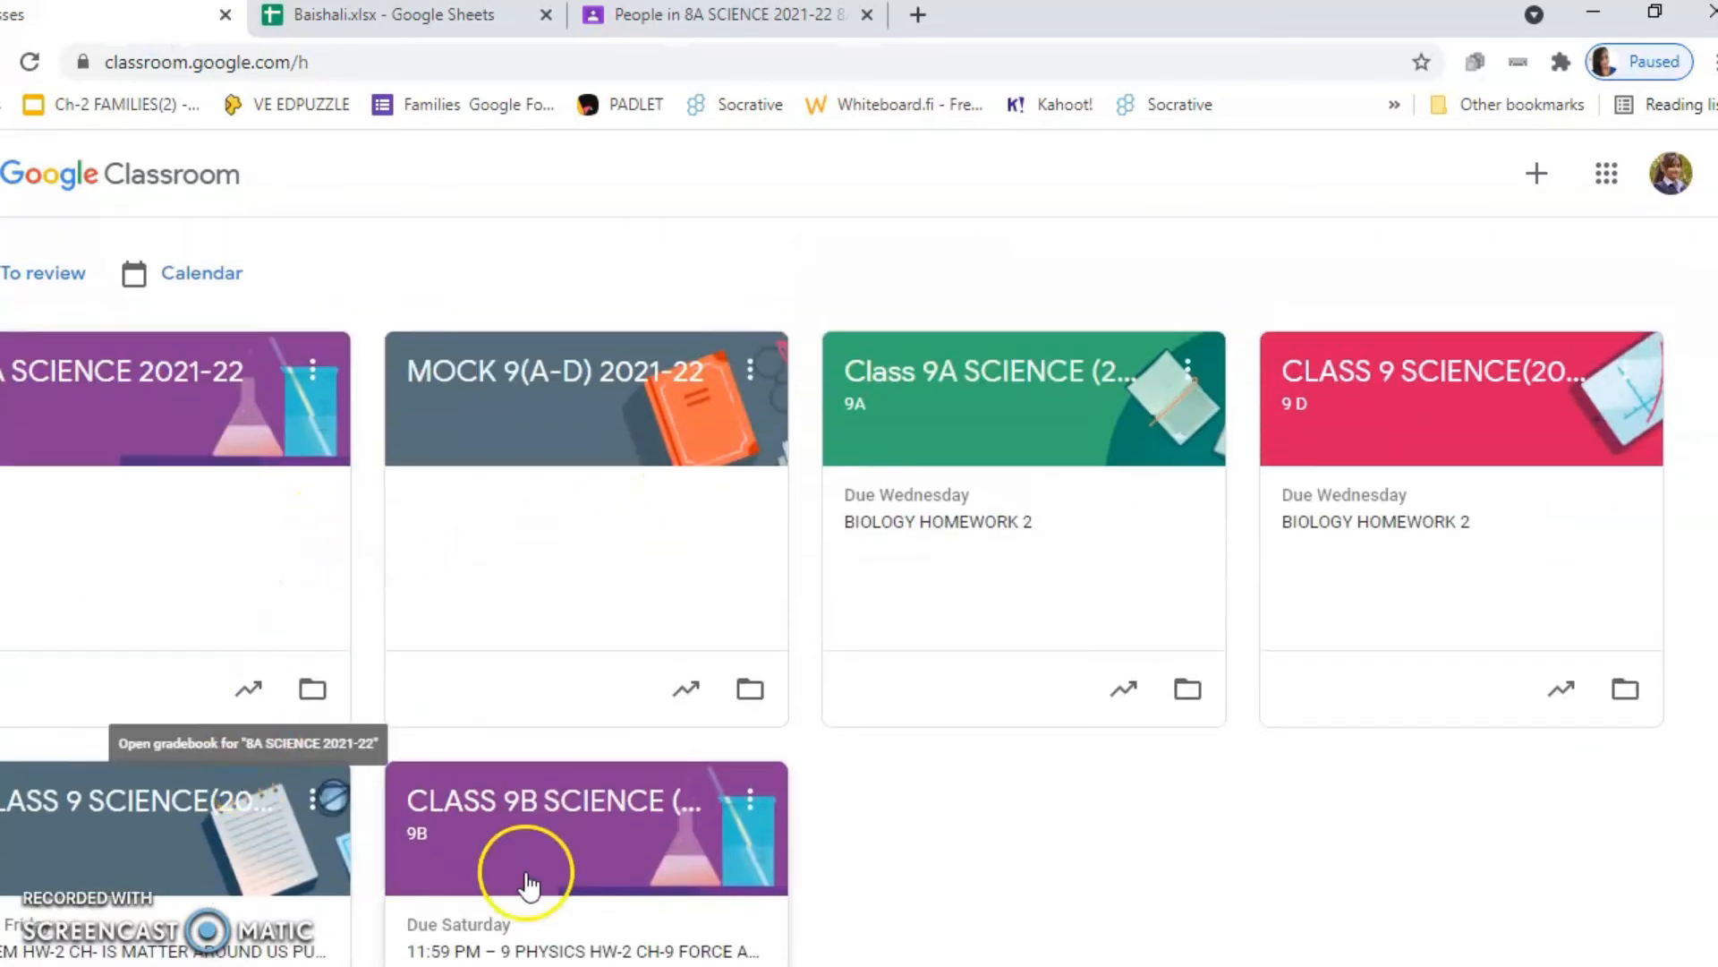
left_click(537, 805)
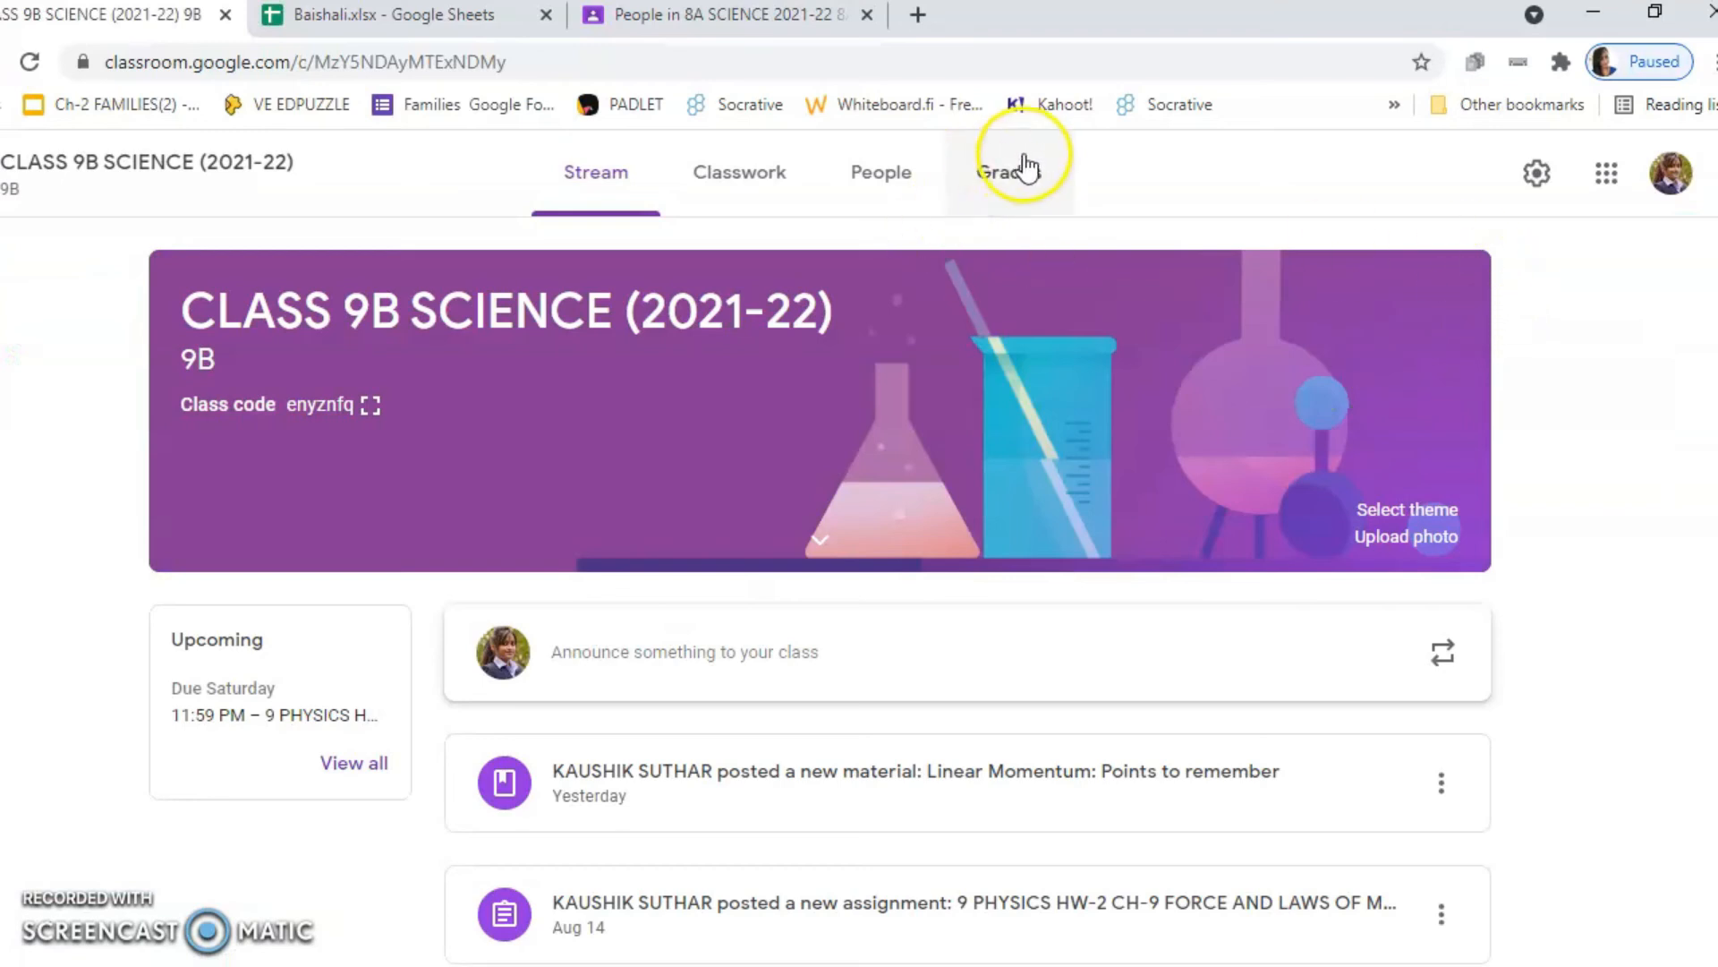
- Open the 9B gradebook, dismiss the grading system tip and examine the students' marks and submission statuses for each assignment
left_click(1020, 175)
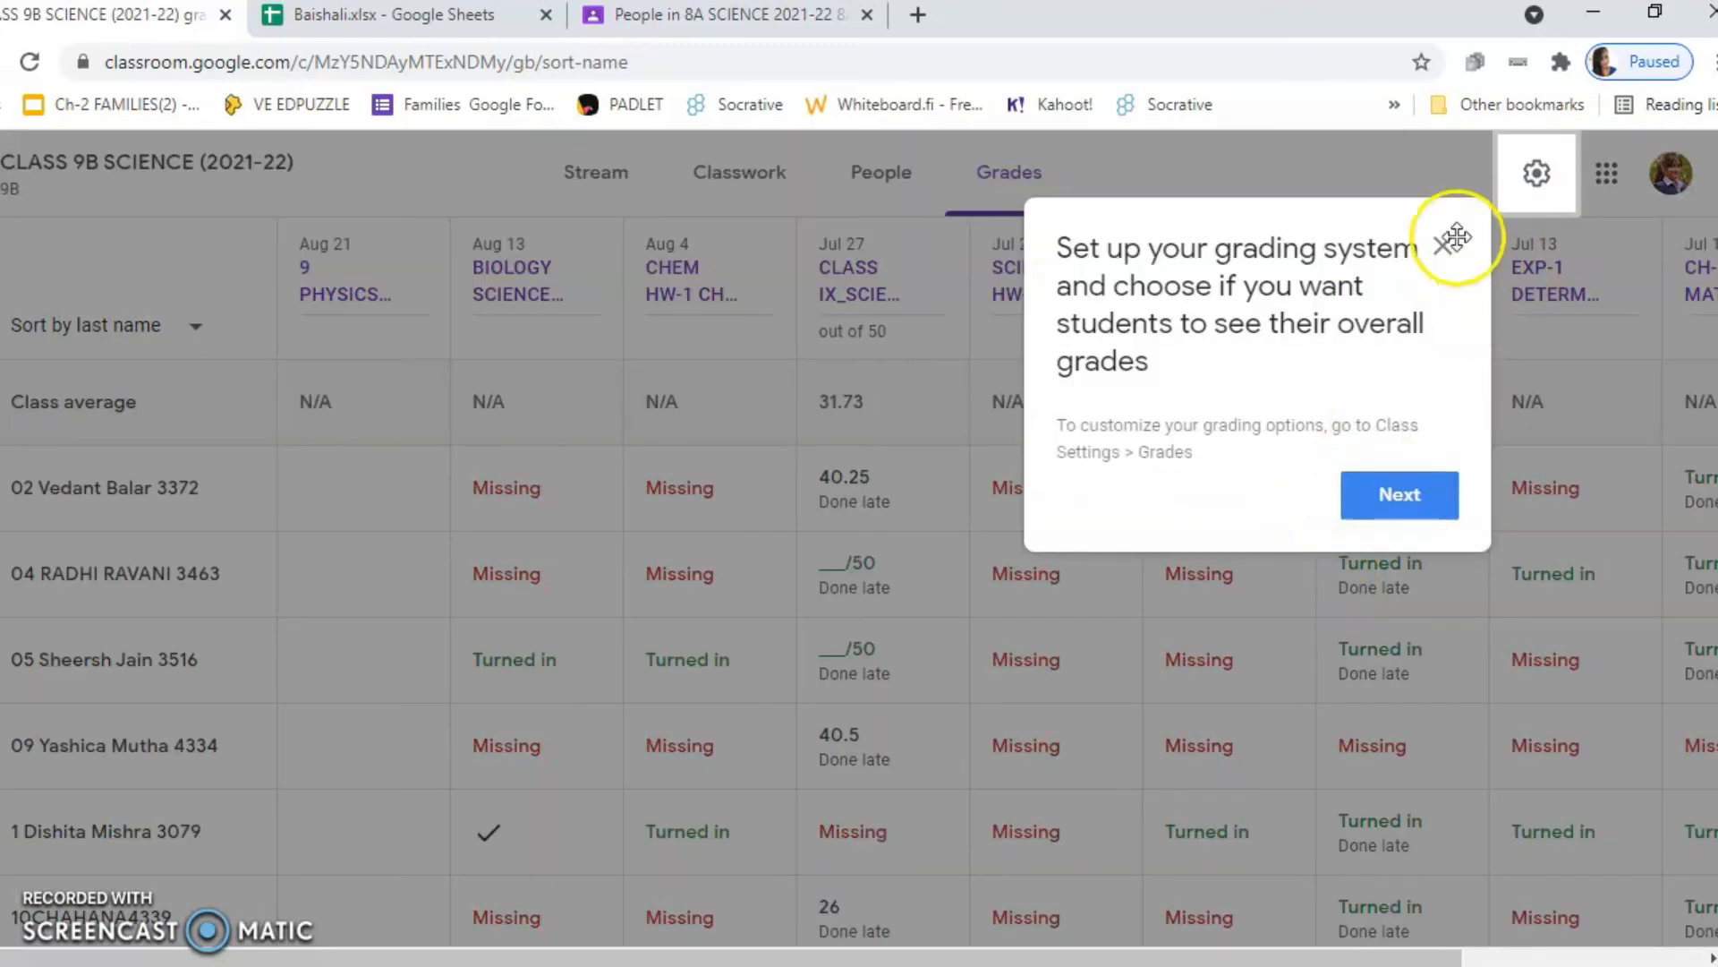
left_click(1453, 239)
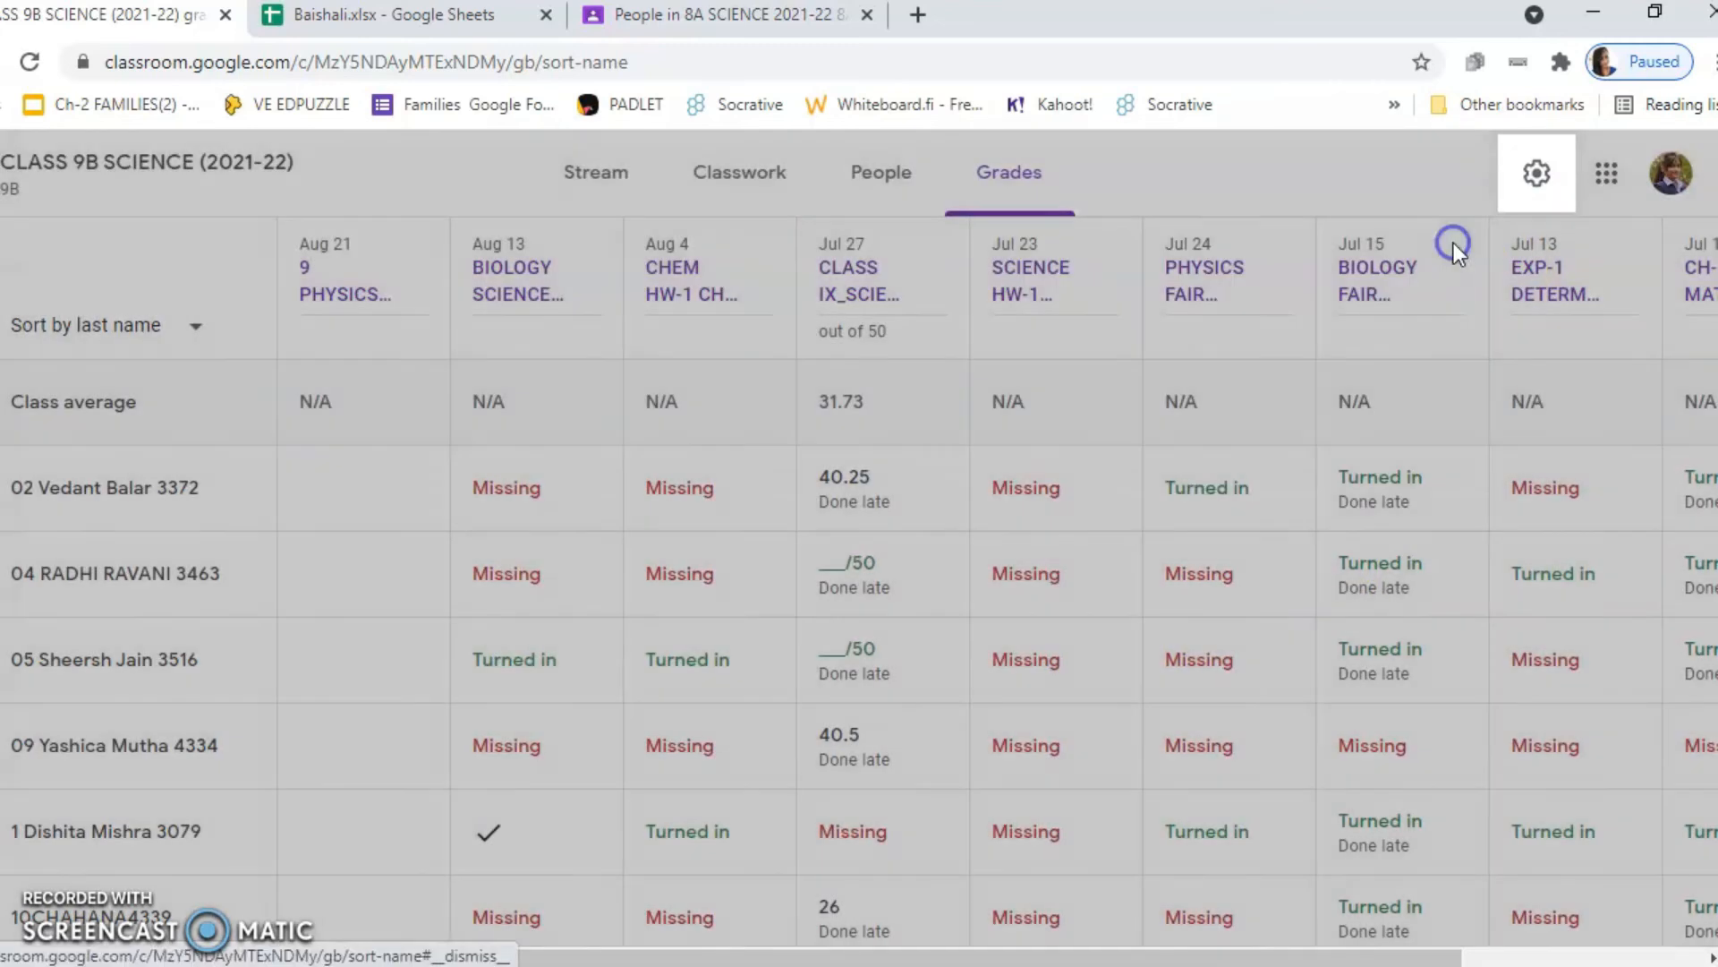
scroll(895, 729, "down", 1)
scroll(895, 728, "down", 15)
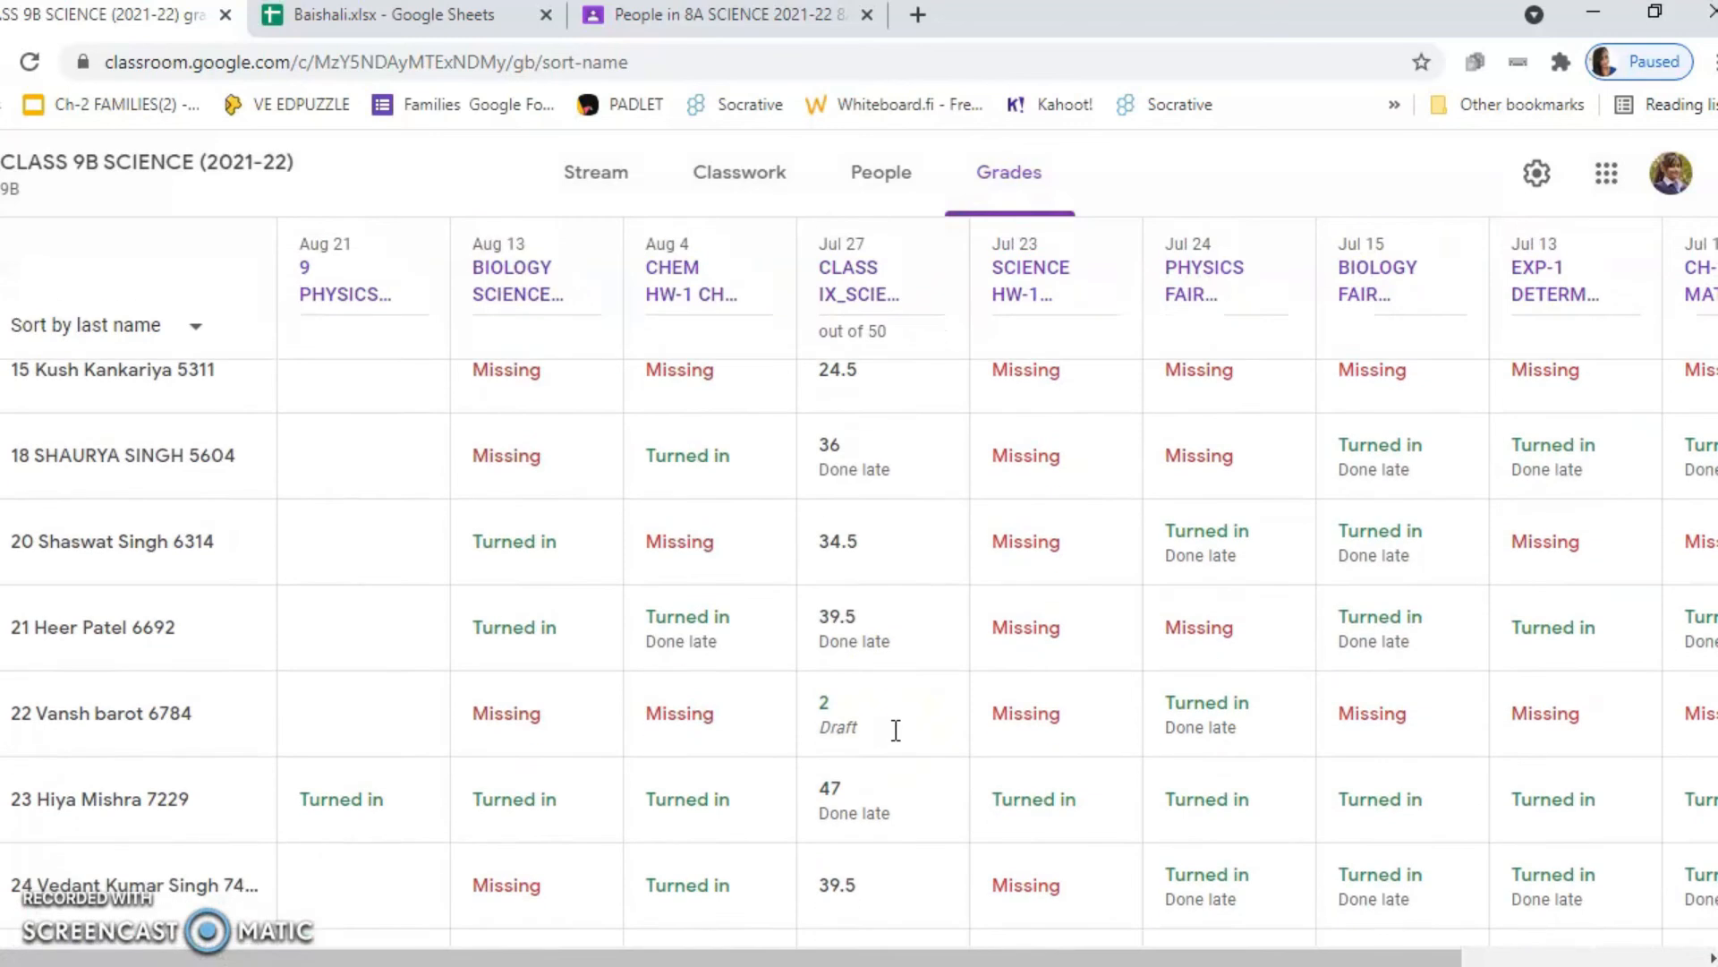
scroll(895, 729, "down", 5)
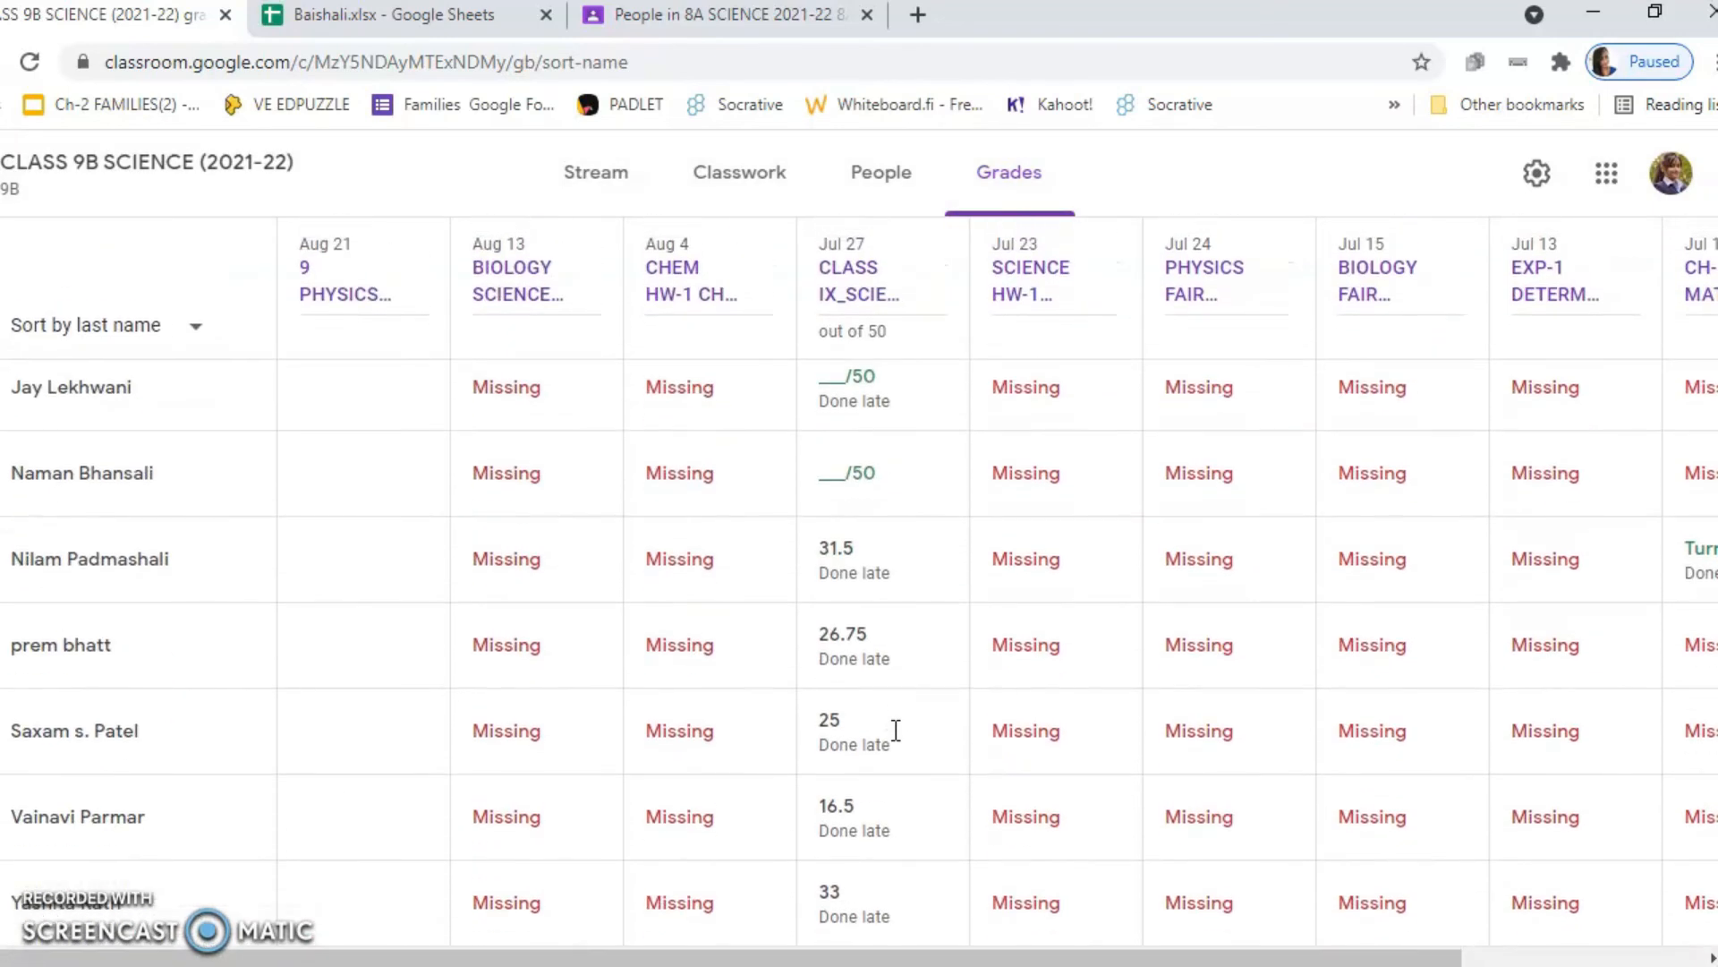
scroll(895, 728, "up", 6)
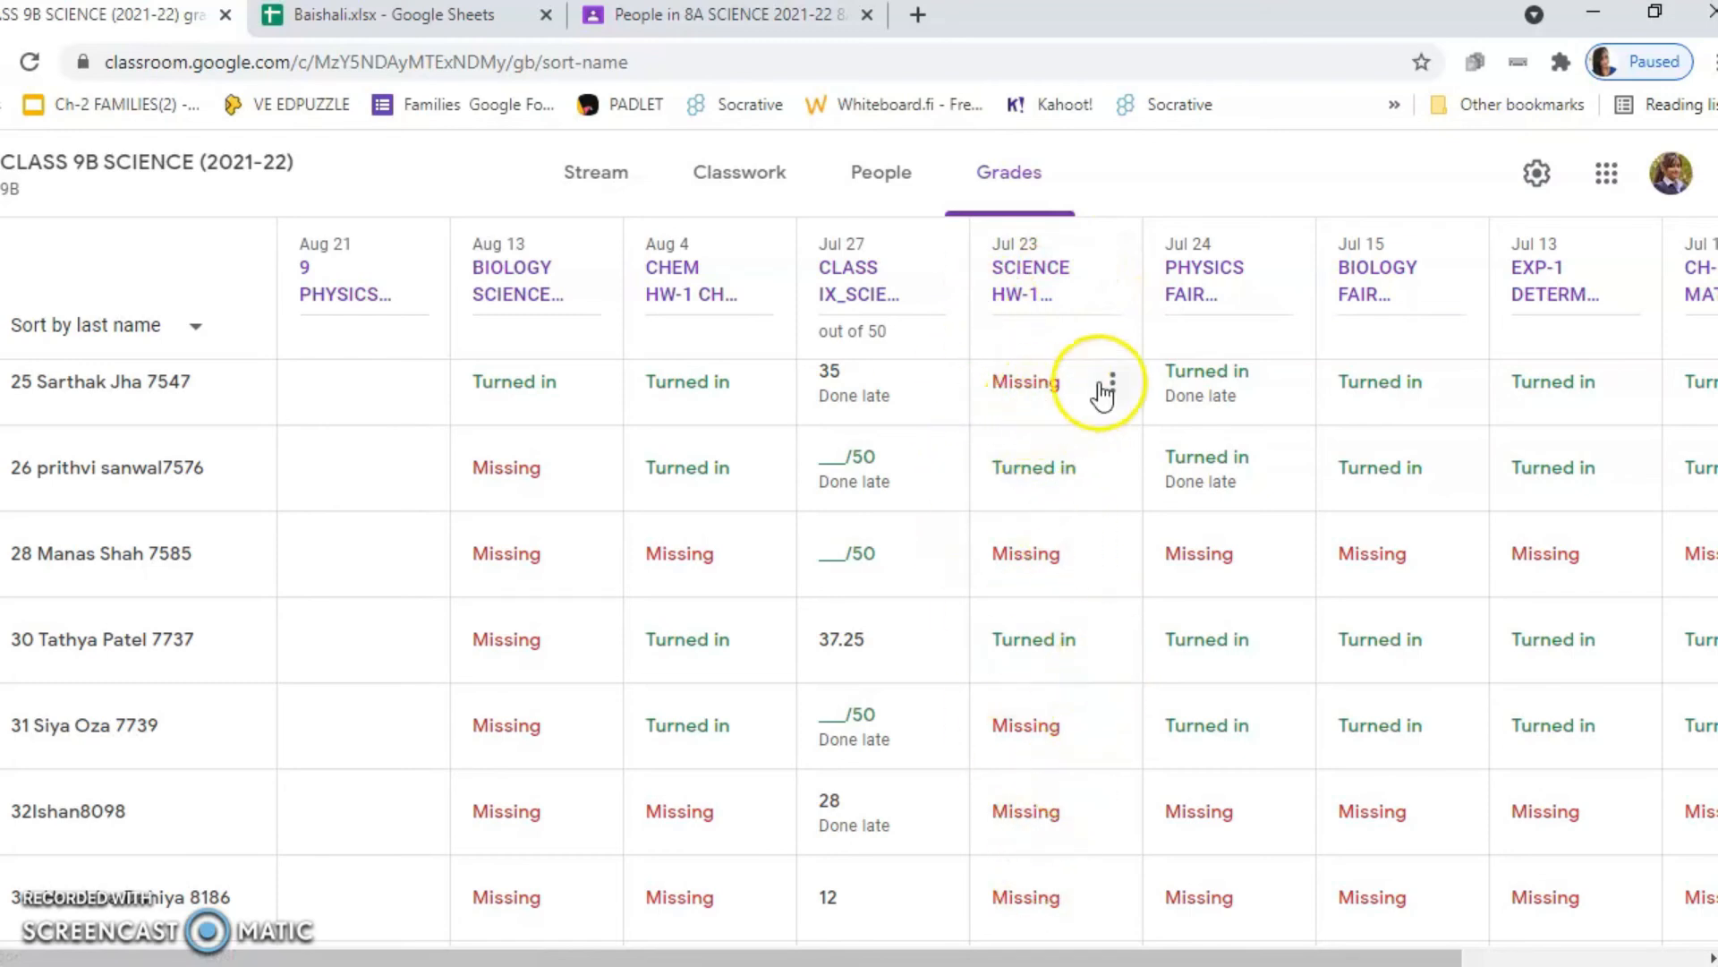
scroll(1205, 513, "up", 8)
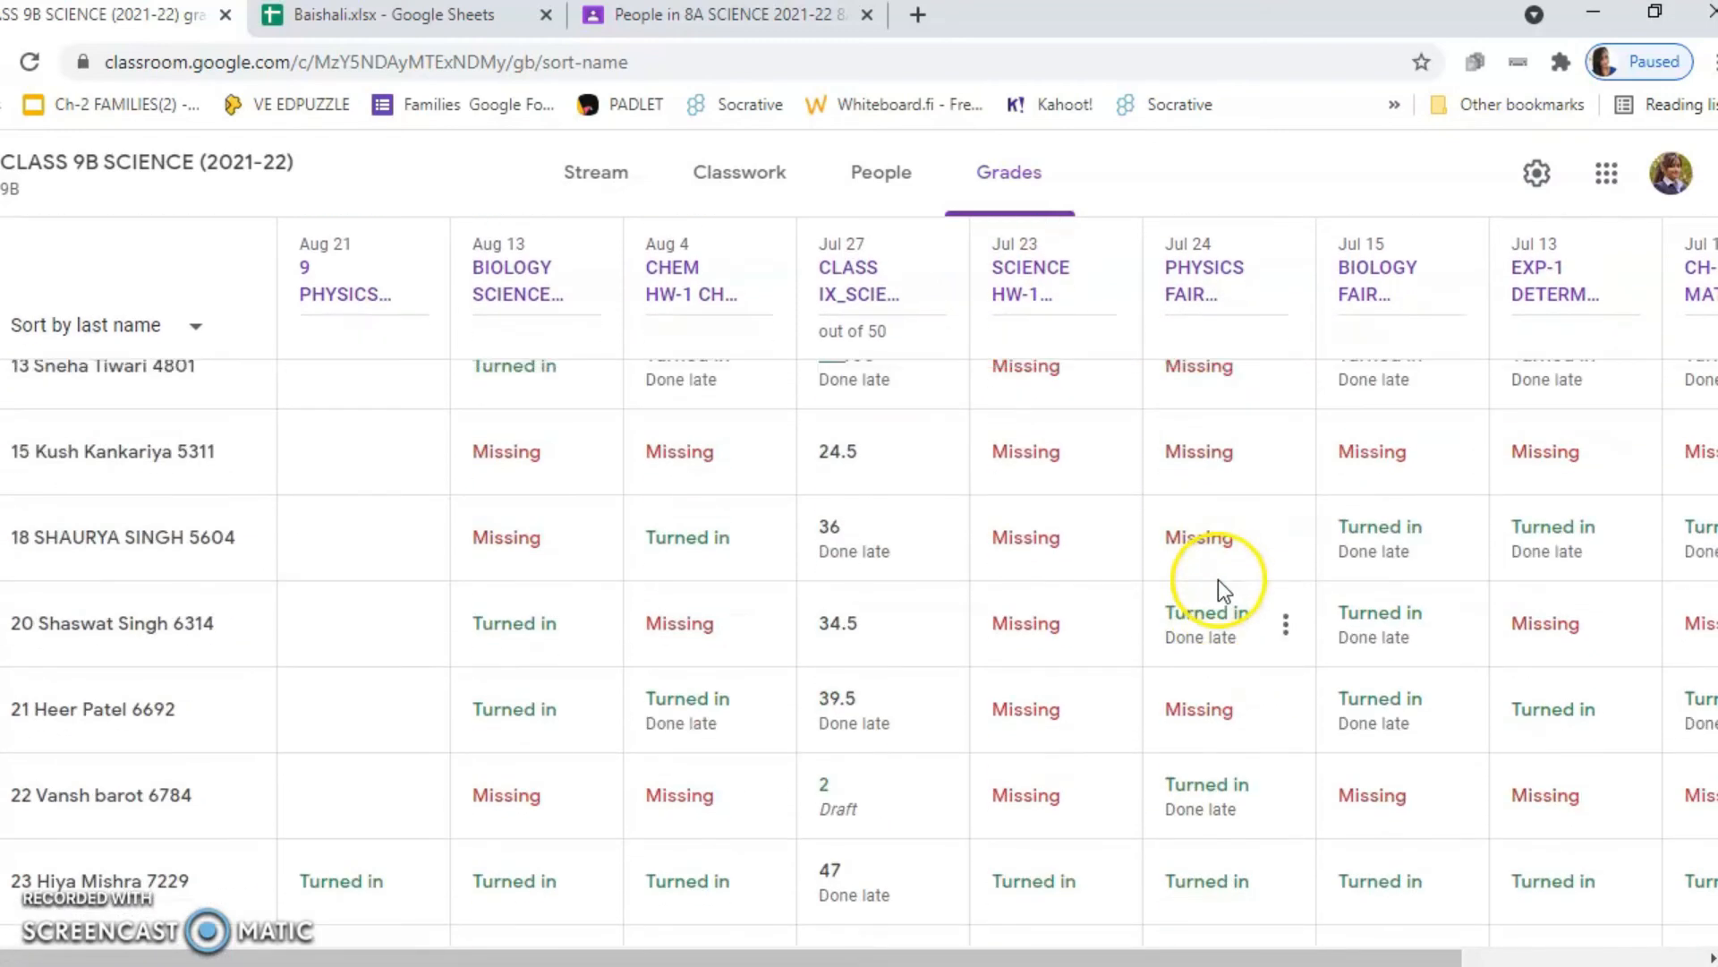
scroll(1235, 713, "down", 5)
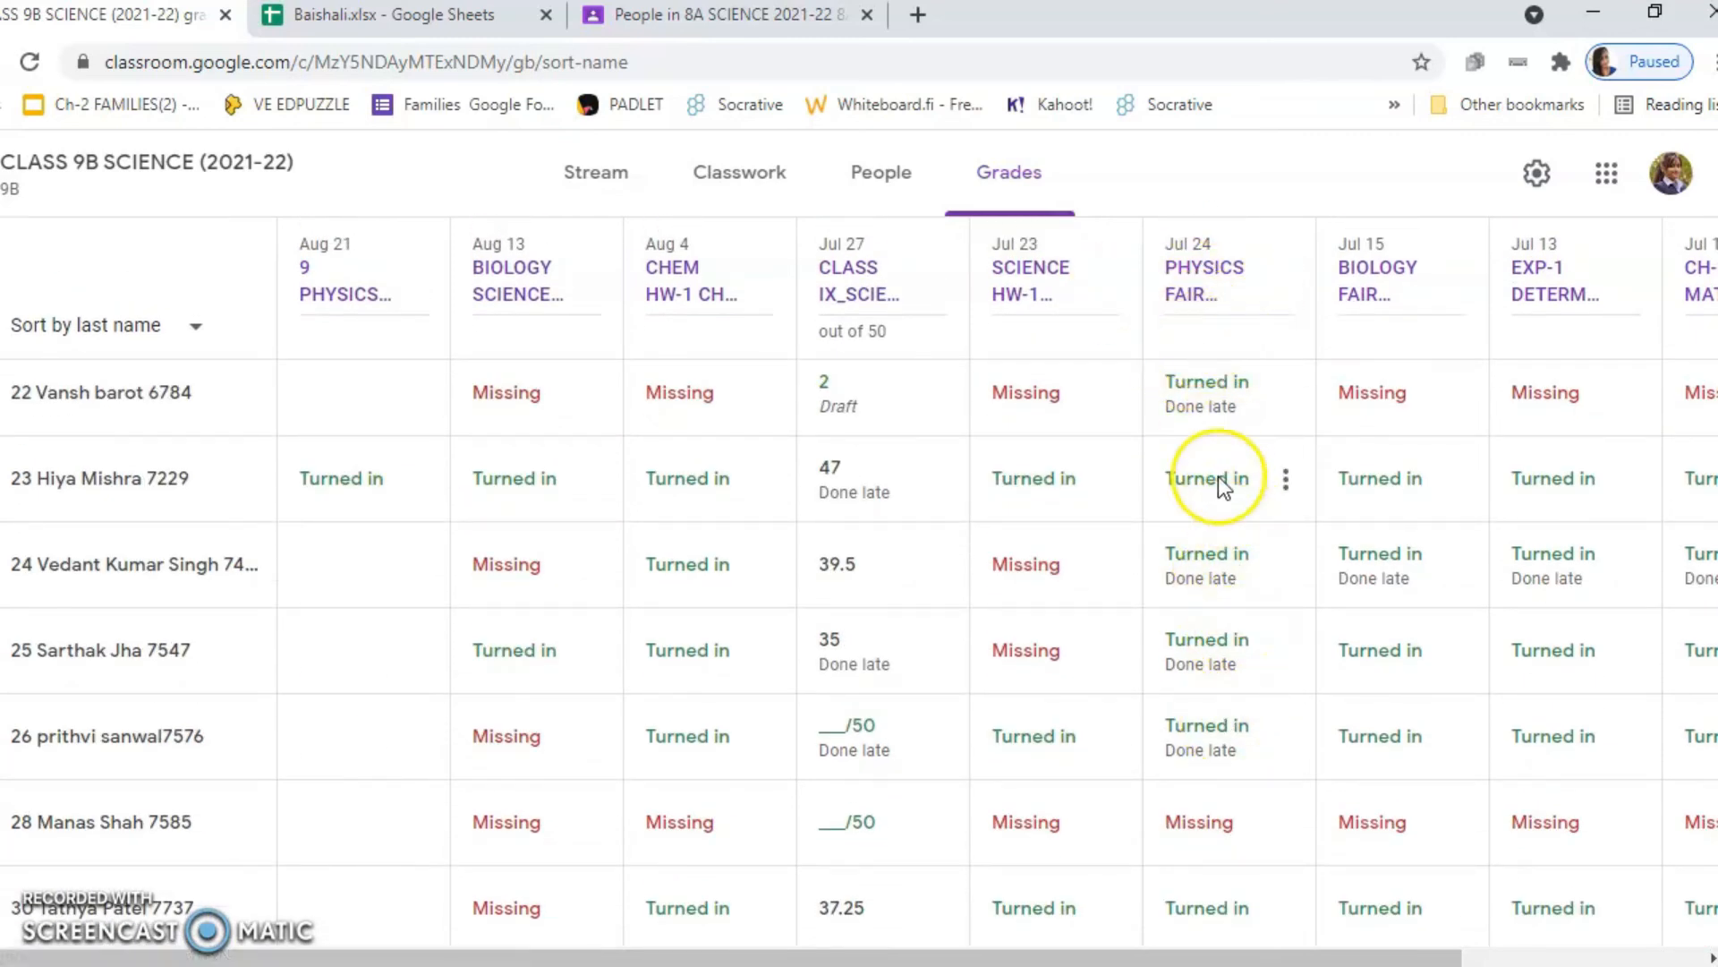
scroll(1205, 582, "down", 2)
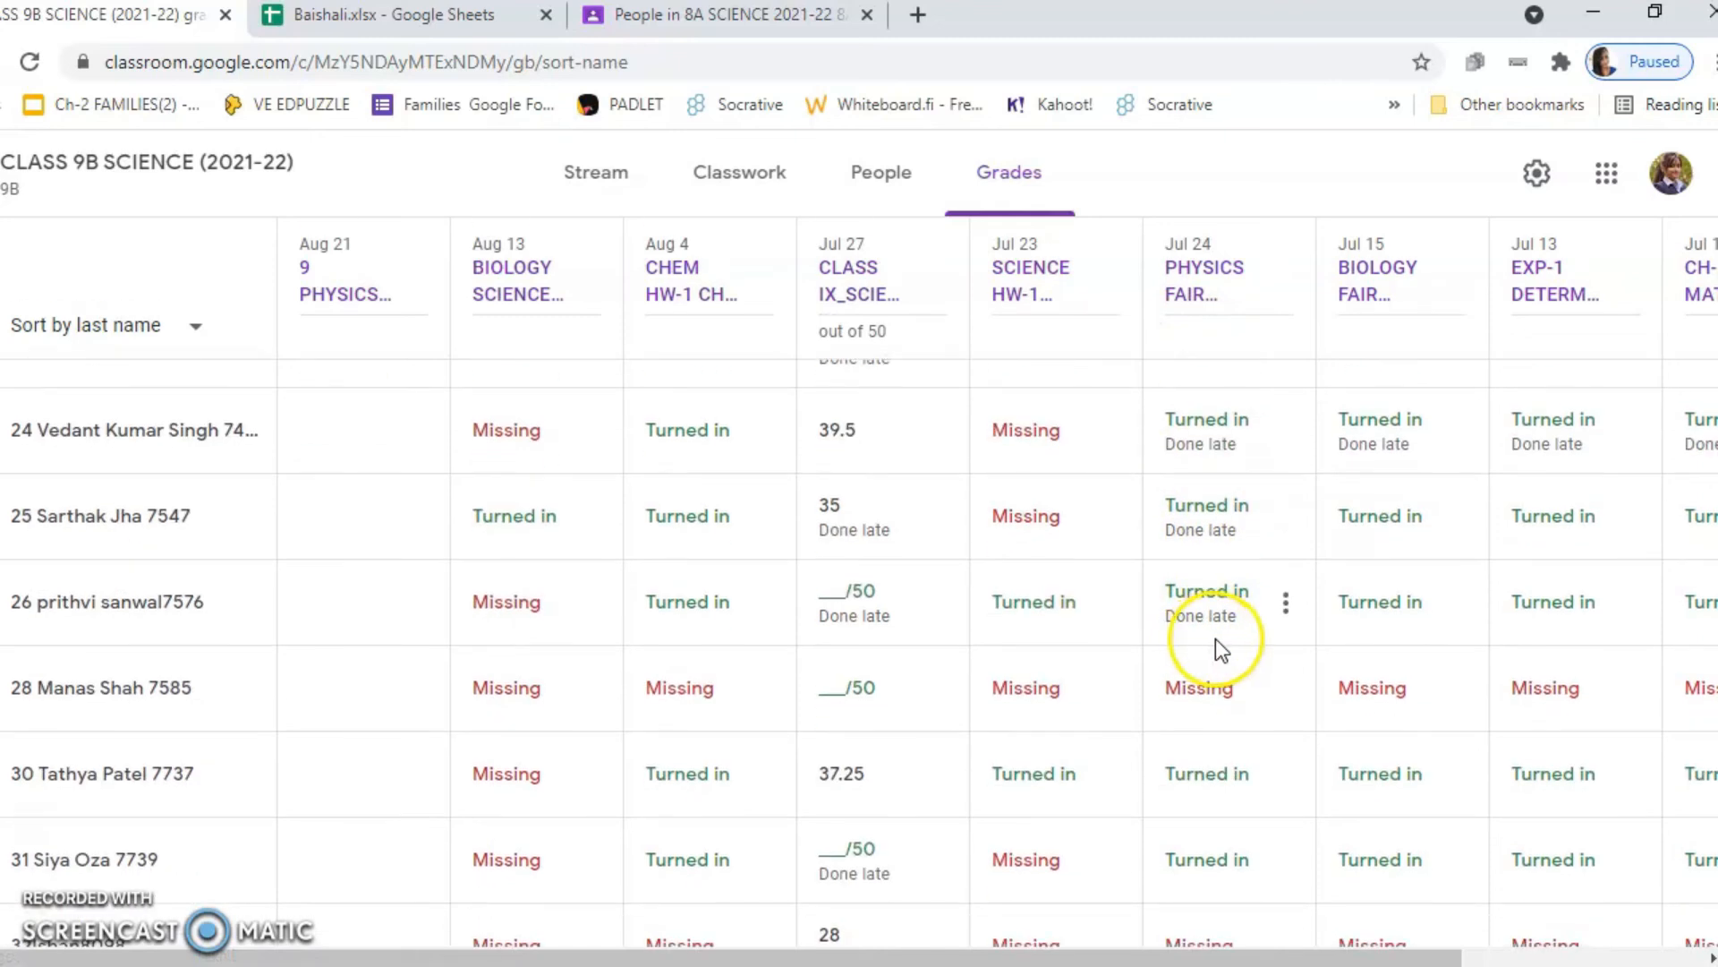
left_click(1275, 525)
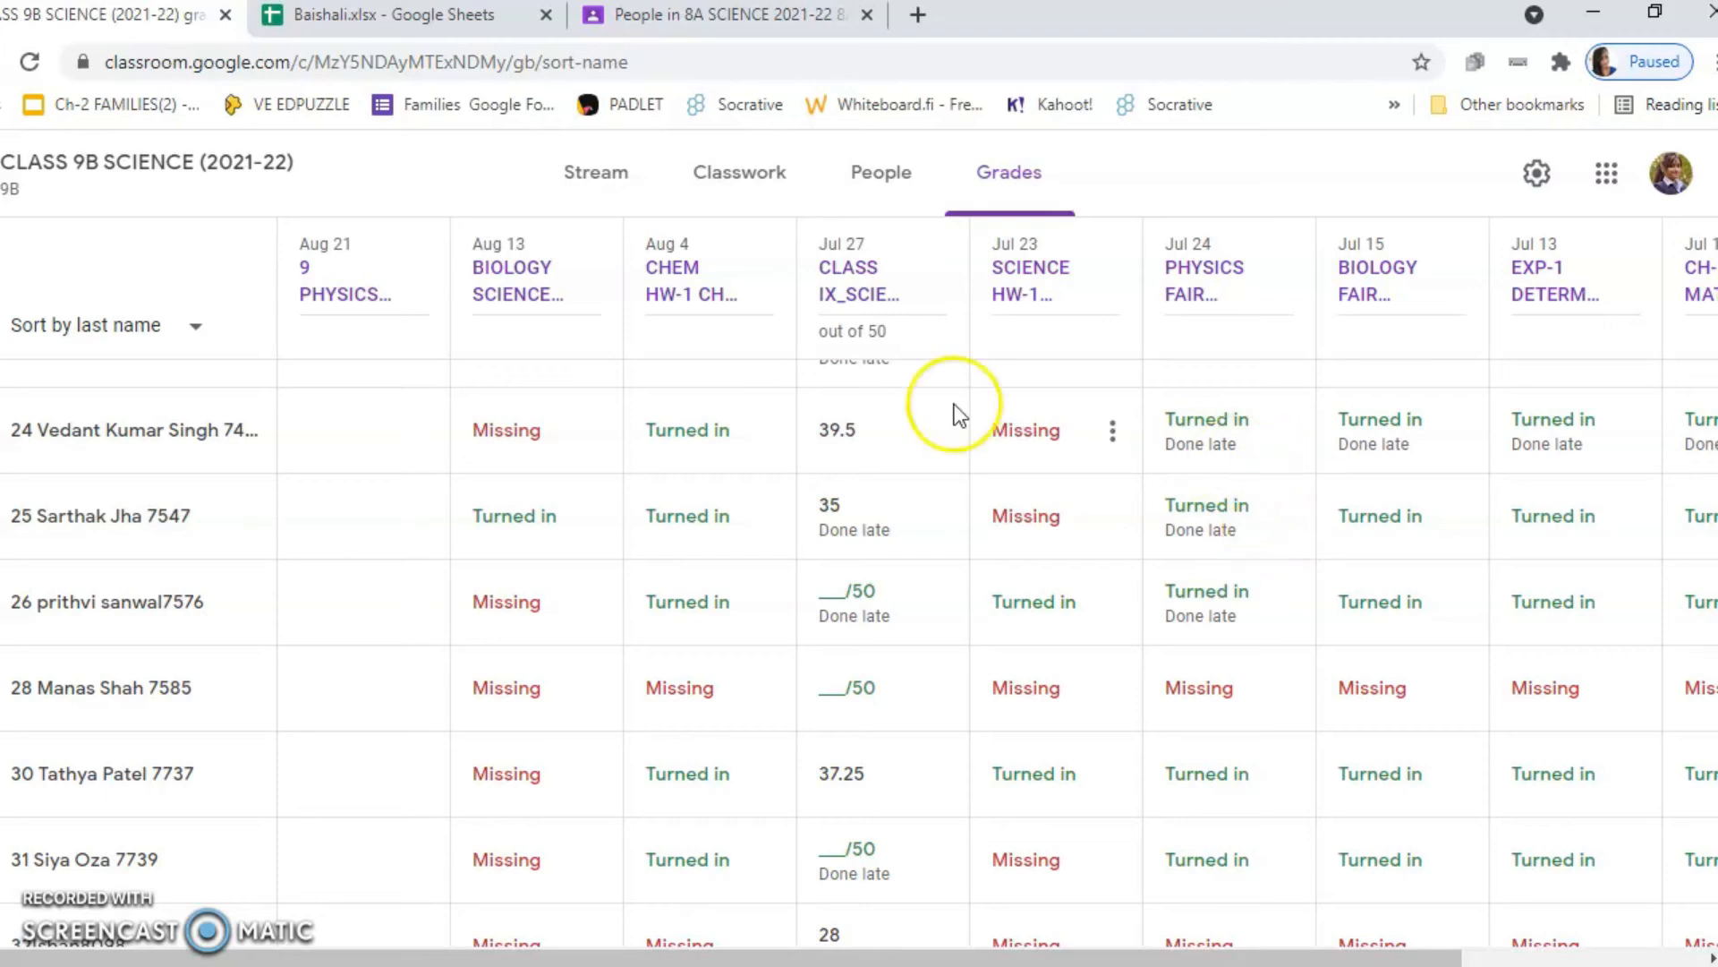
- Review who has turned in the CHEM HW-1 assignment under CHEMISTRY WEEKLY HOMEWORK in the 9B classwork, and return to the classwork
left_click(732, 188)
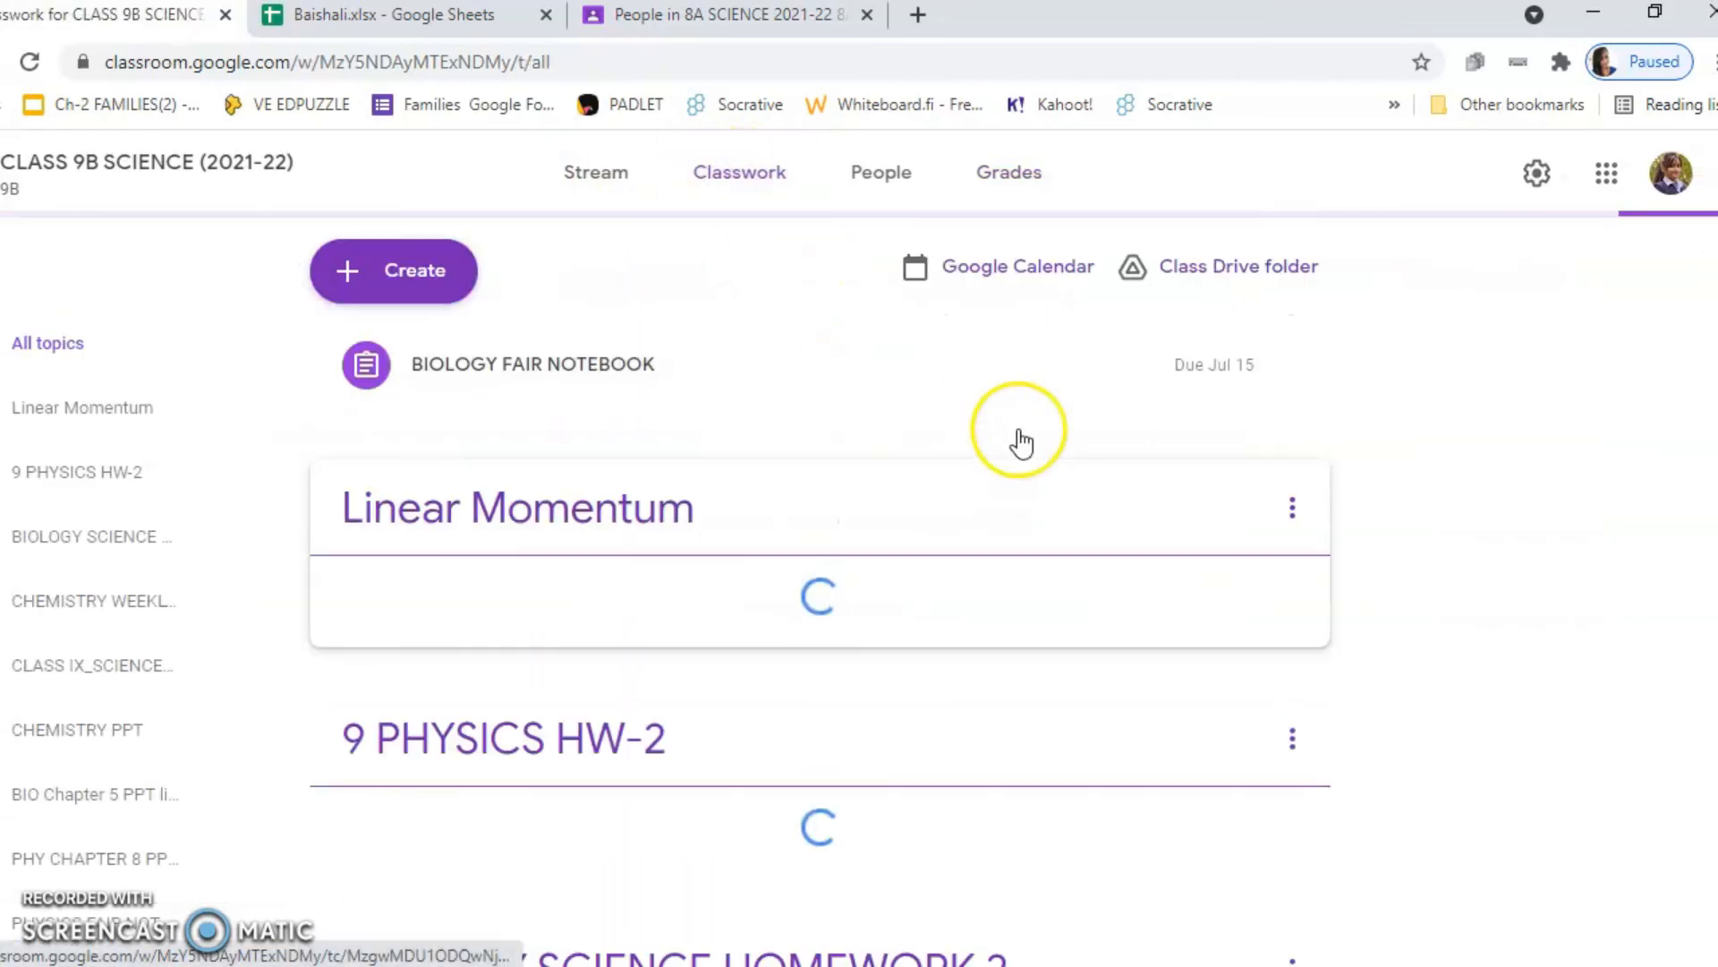
scroll(575, 805, "down", 7)
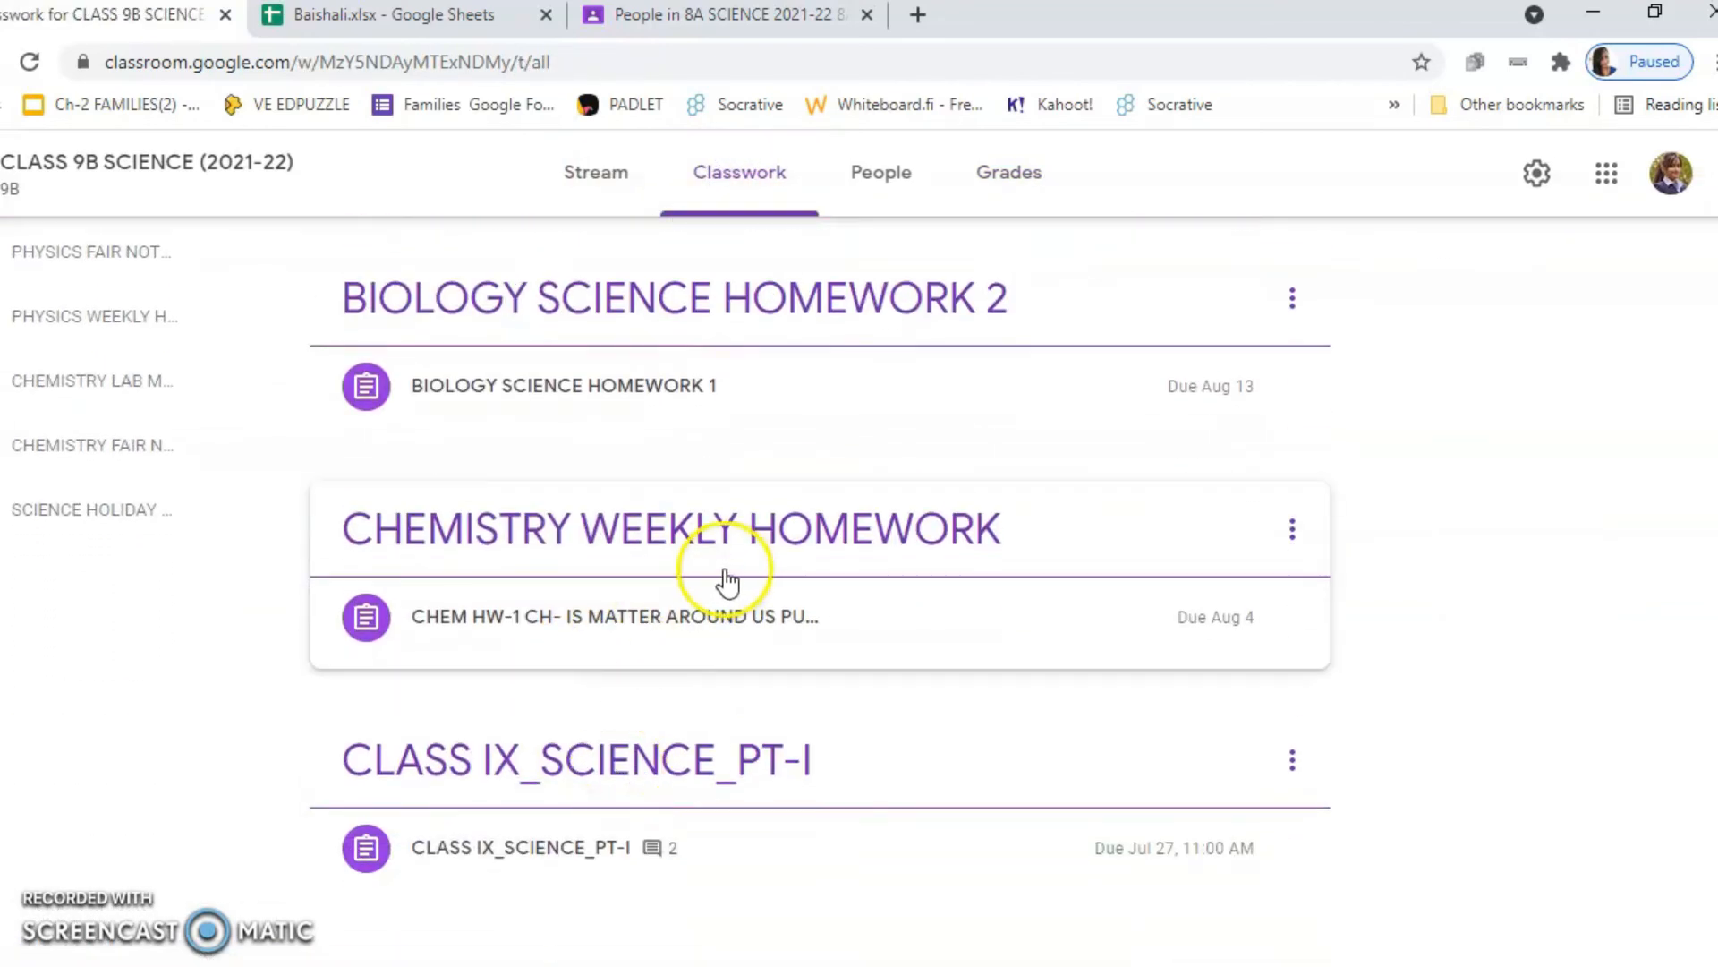
left_click(686, 609)
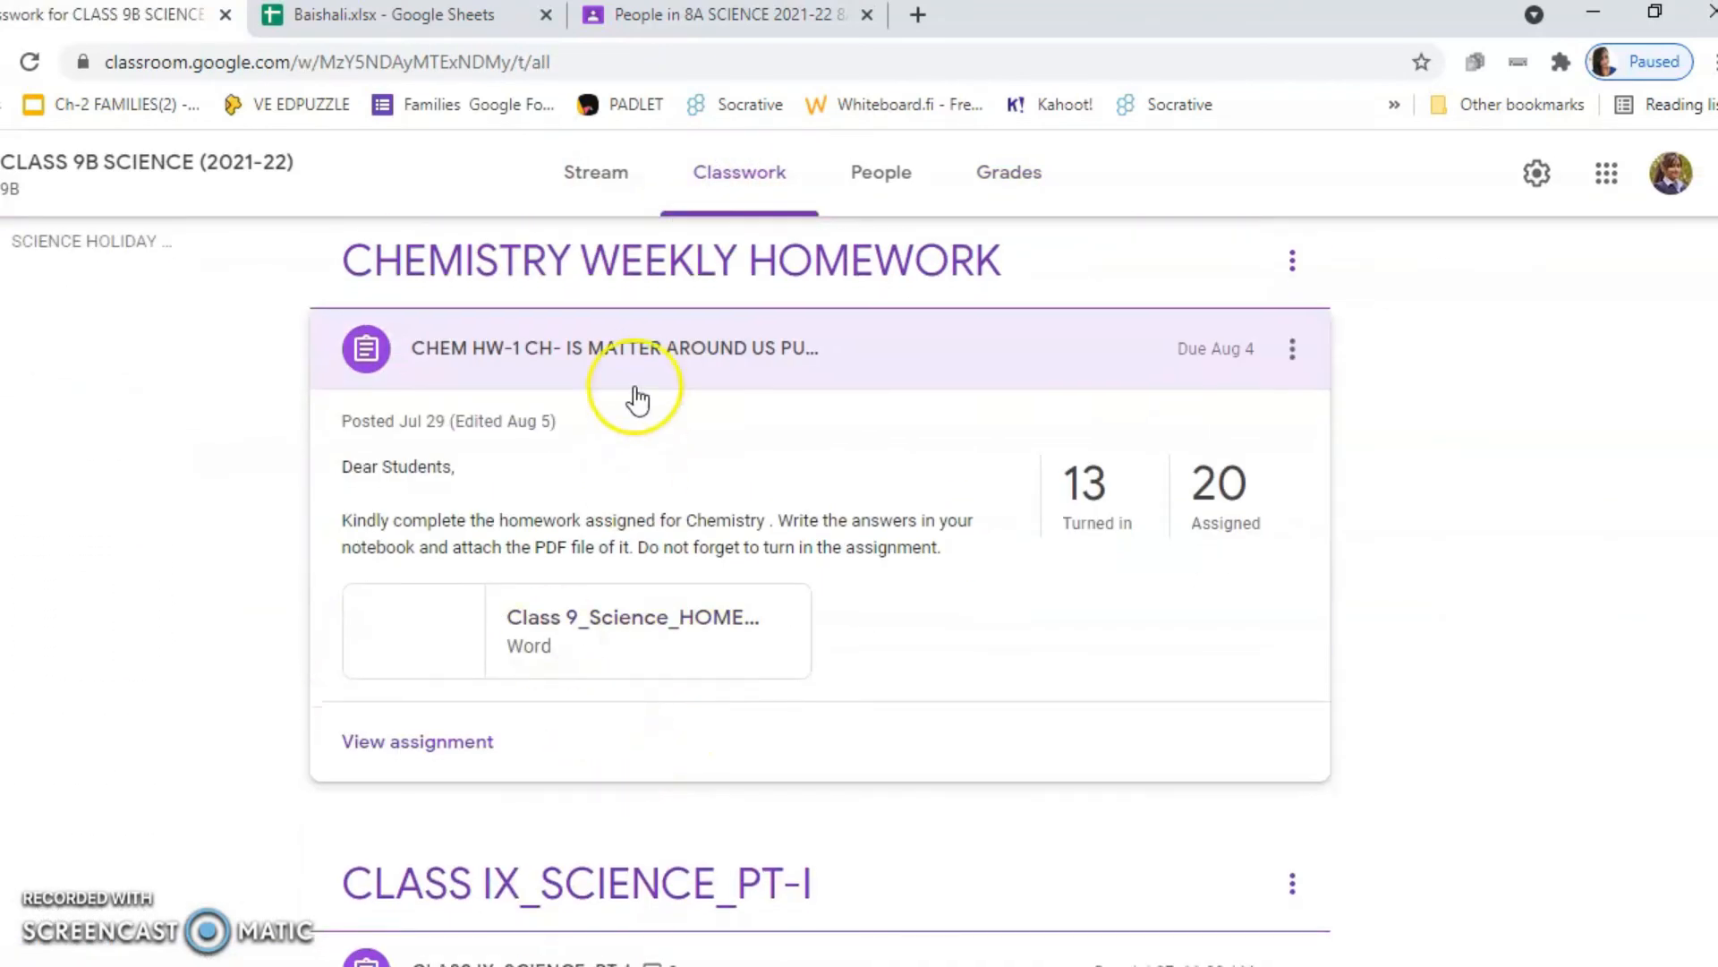
left_click(438, 745)
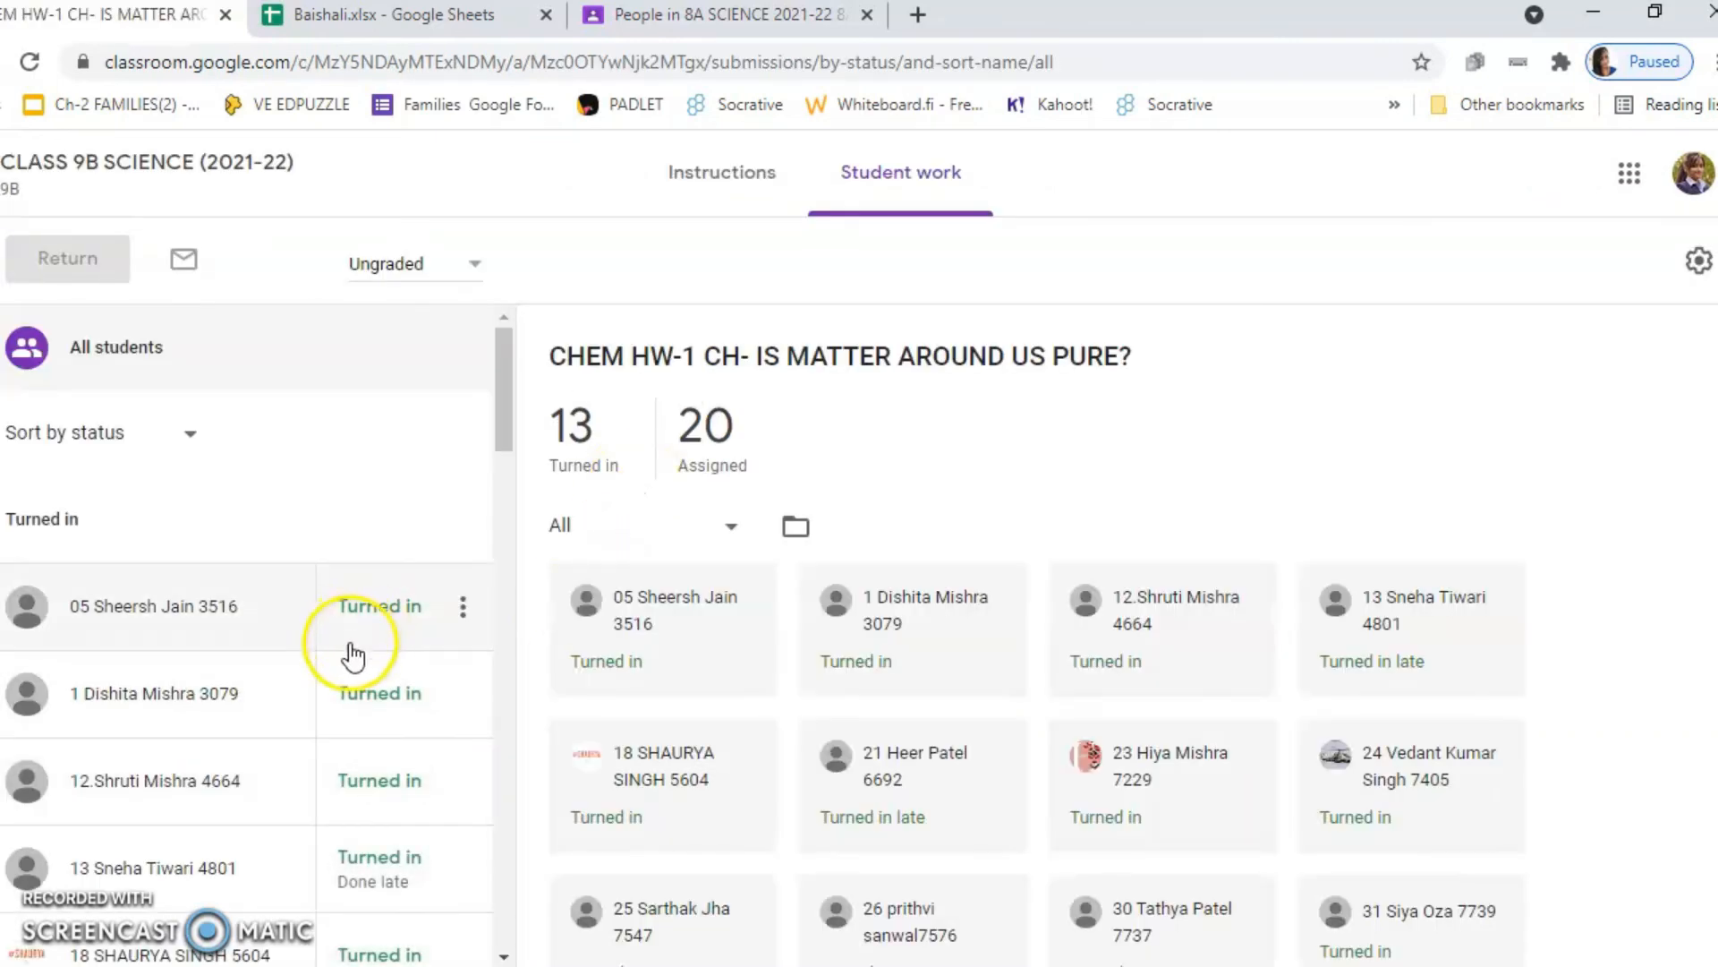
scroll(353, 656, "down", 15)
scroll(358, 713, "down", 10)
scroll(376, 738, "up", 5)
scroll(430, 735, "up", 10)
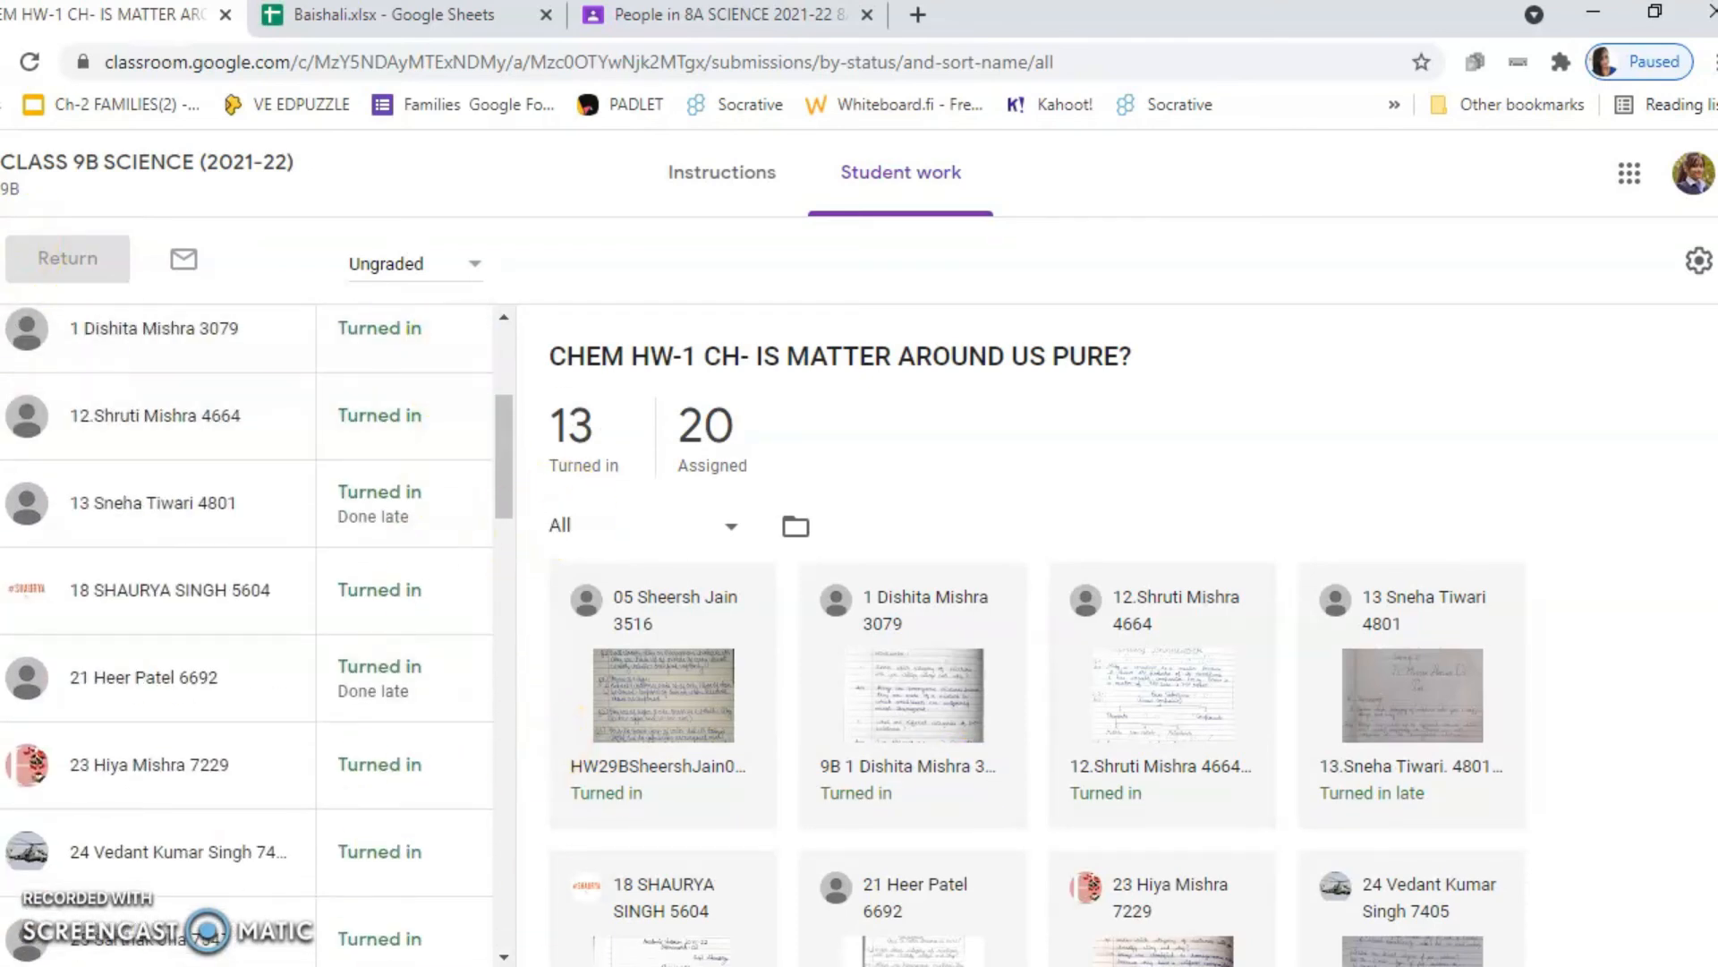
key("alt+Left")
- Review the student work for CH-1 MATTER IN OUR SURROUNDING under CHEMISTRY FAIR NOTEBOOK and return to the classwork
scroll(778, 654, "down", 10)
scroll(617, 467, "down", 12)
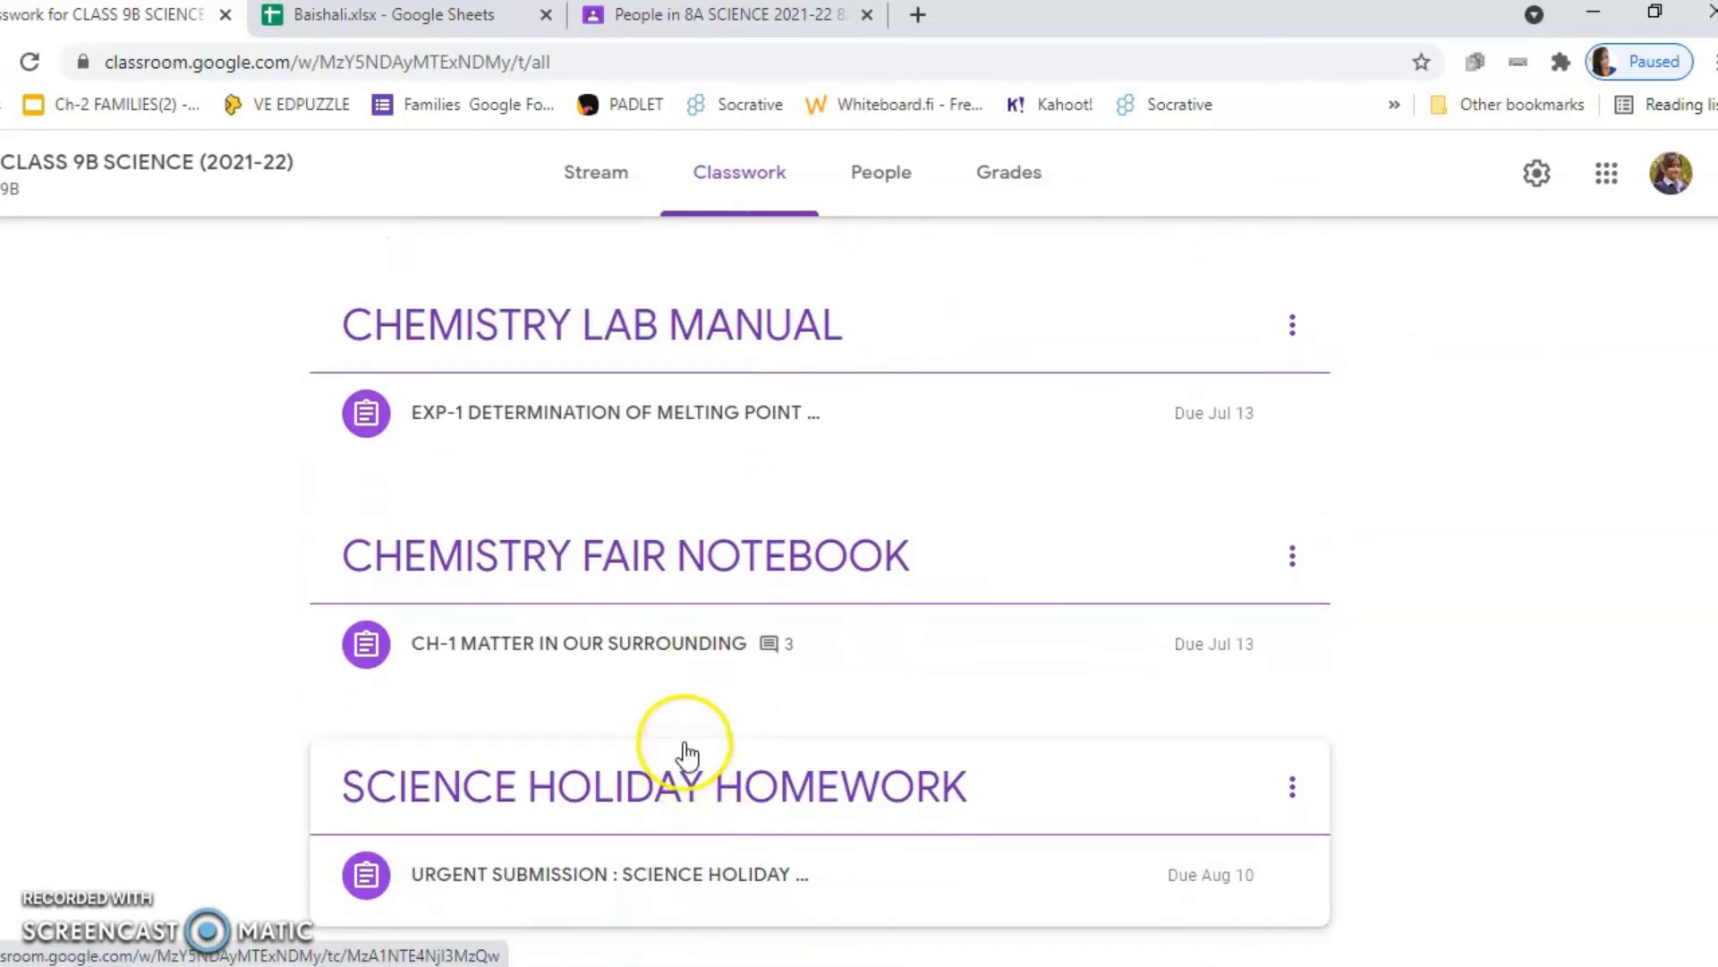
left_click(614, 648)
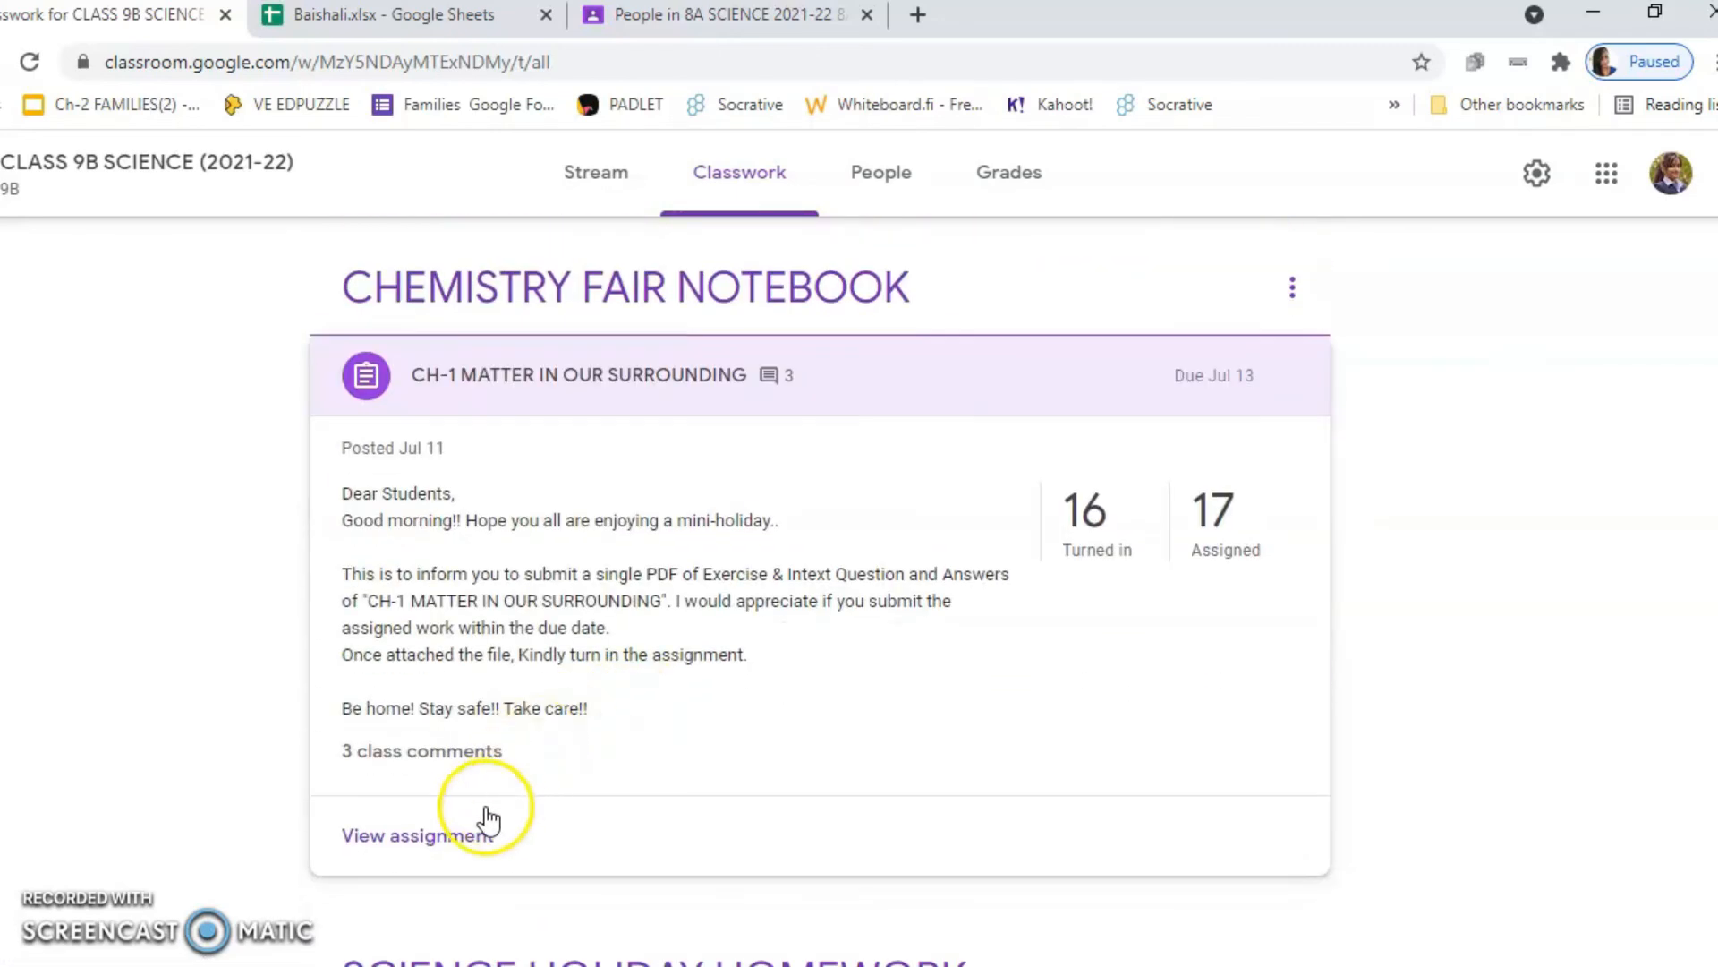
left_click(460, 834)
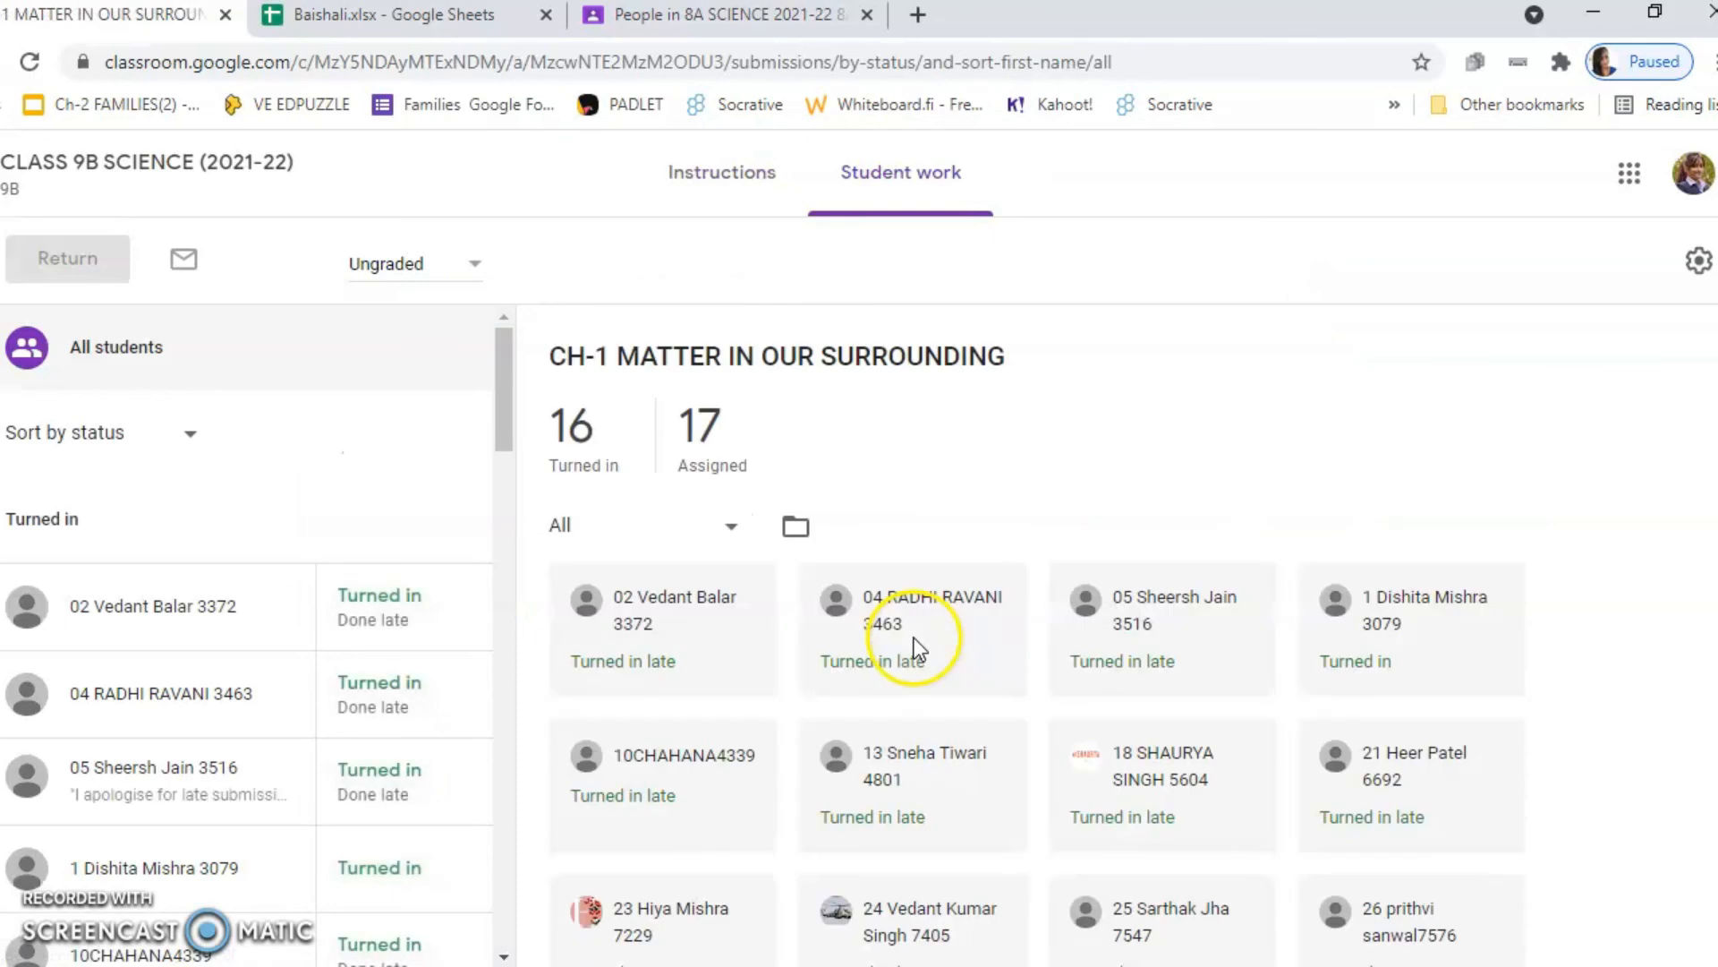
scroll(829, 745, "down", 3)
scroll(461, 821, "down", 2)
scroll(461, 821, "down", 15)
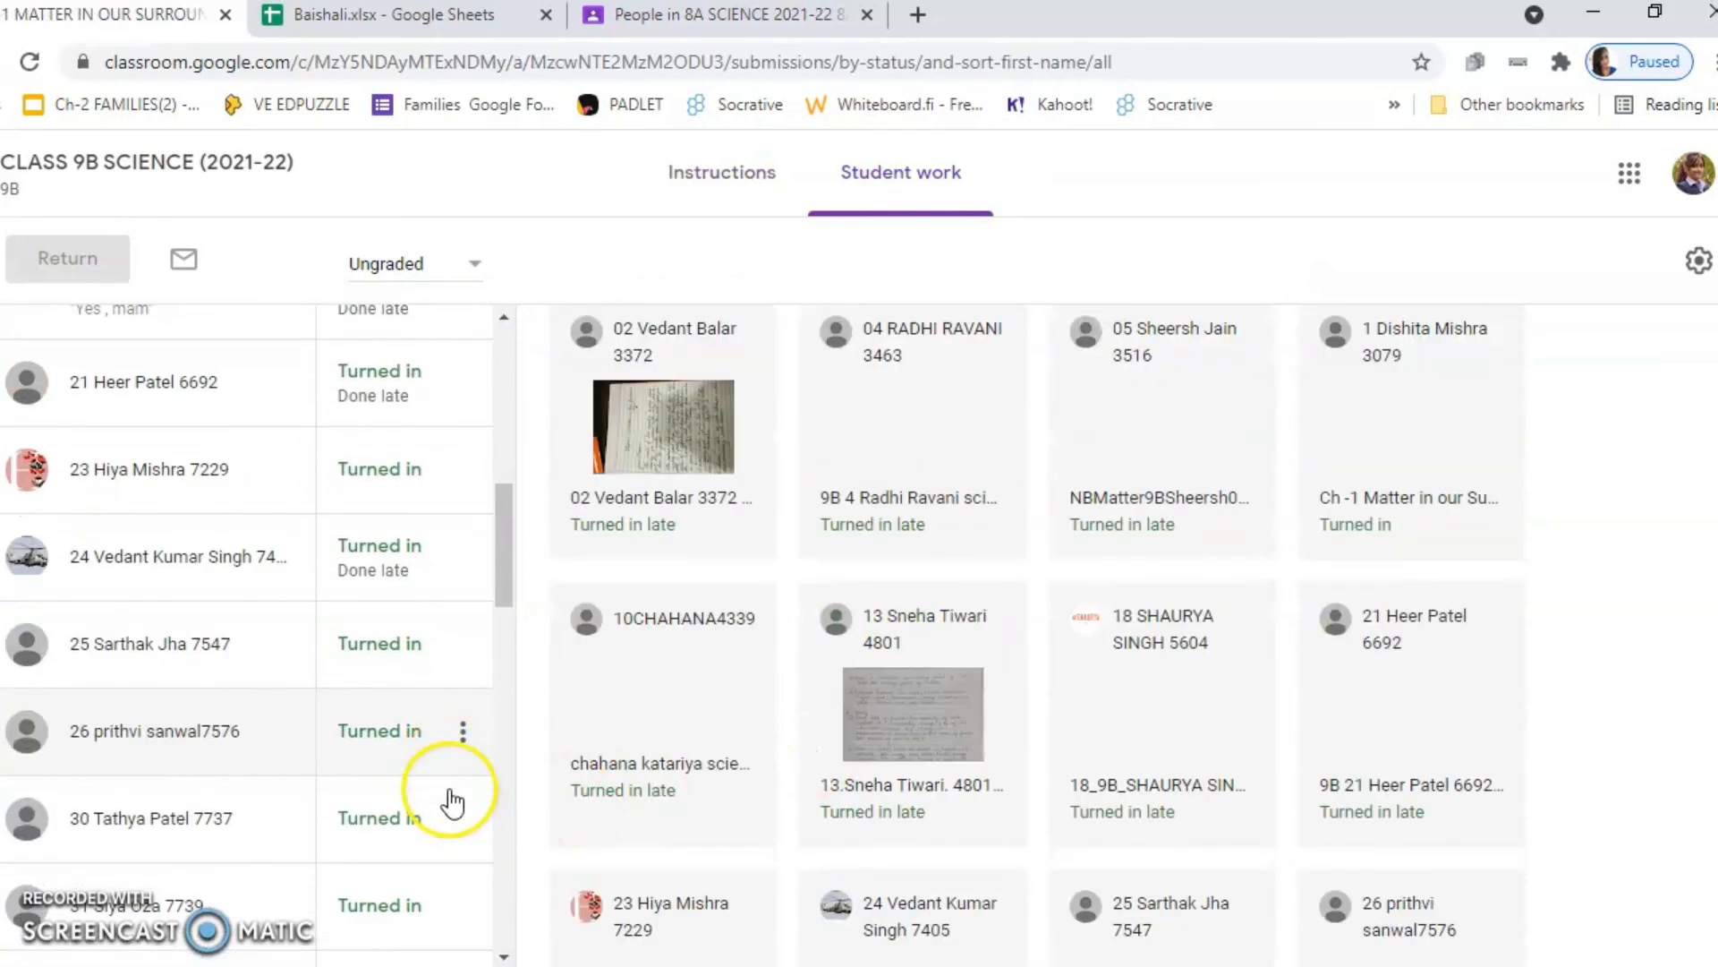
scroll(435, 797, "up", 15)
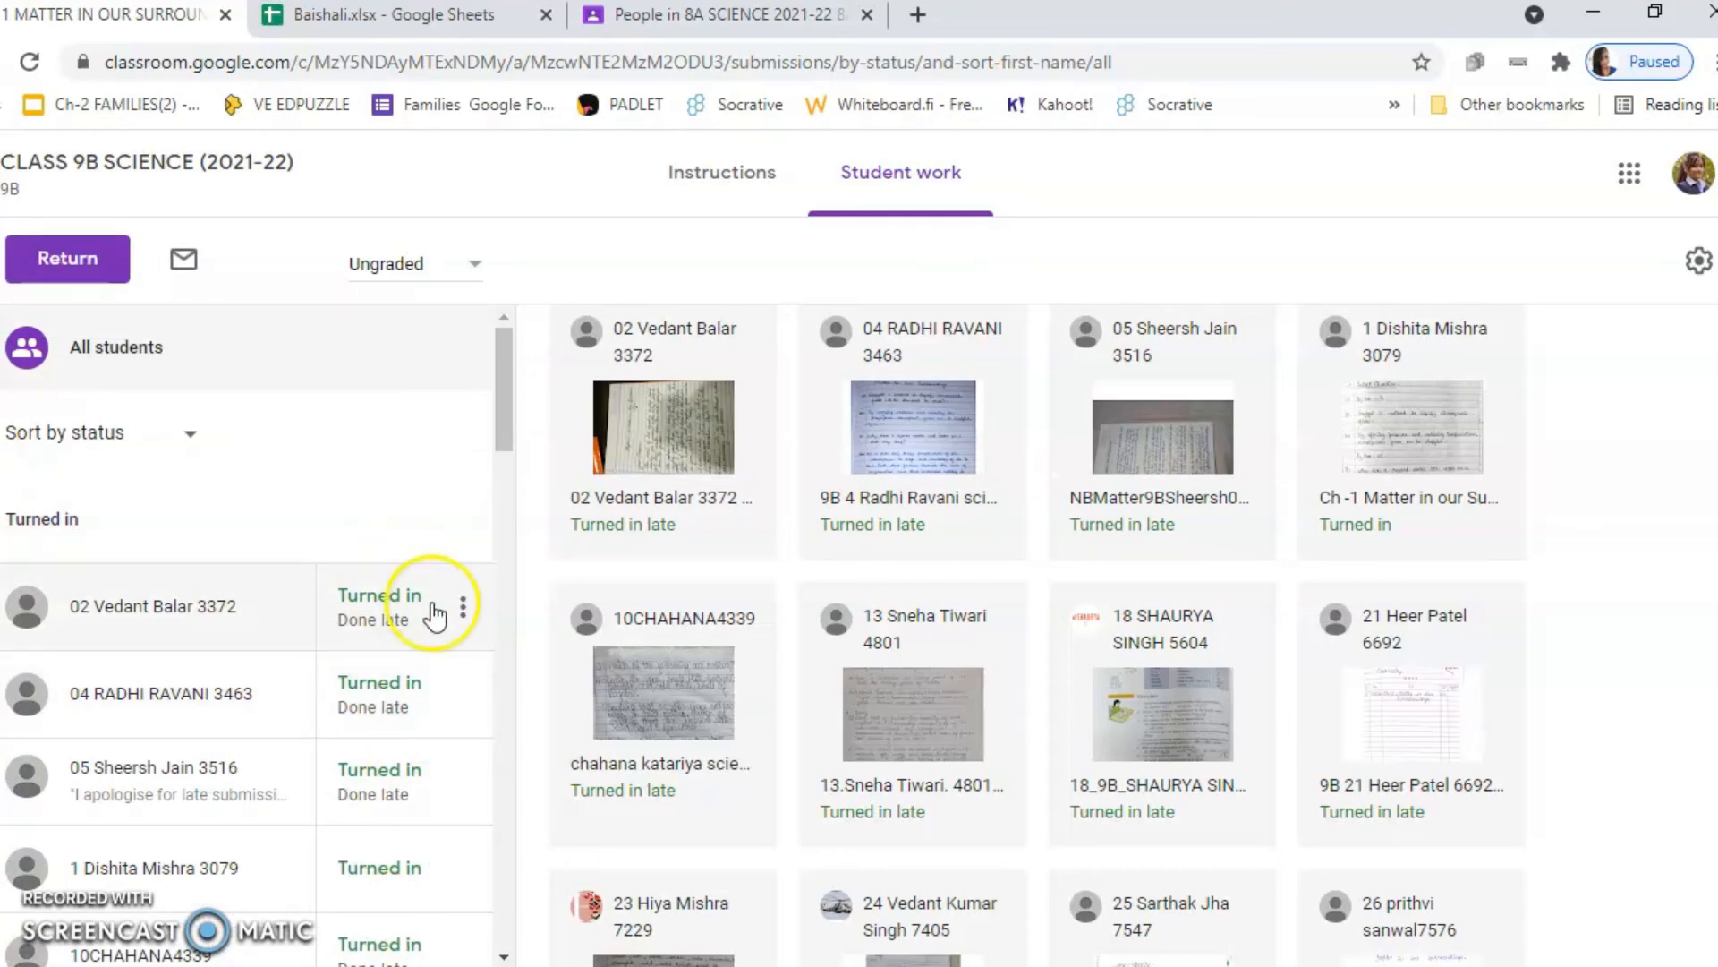
key("alt+Left")
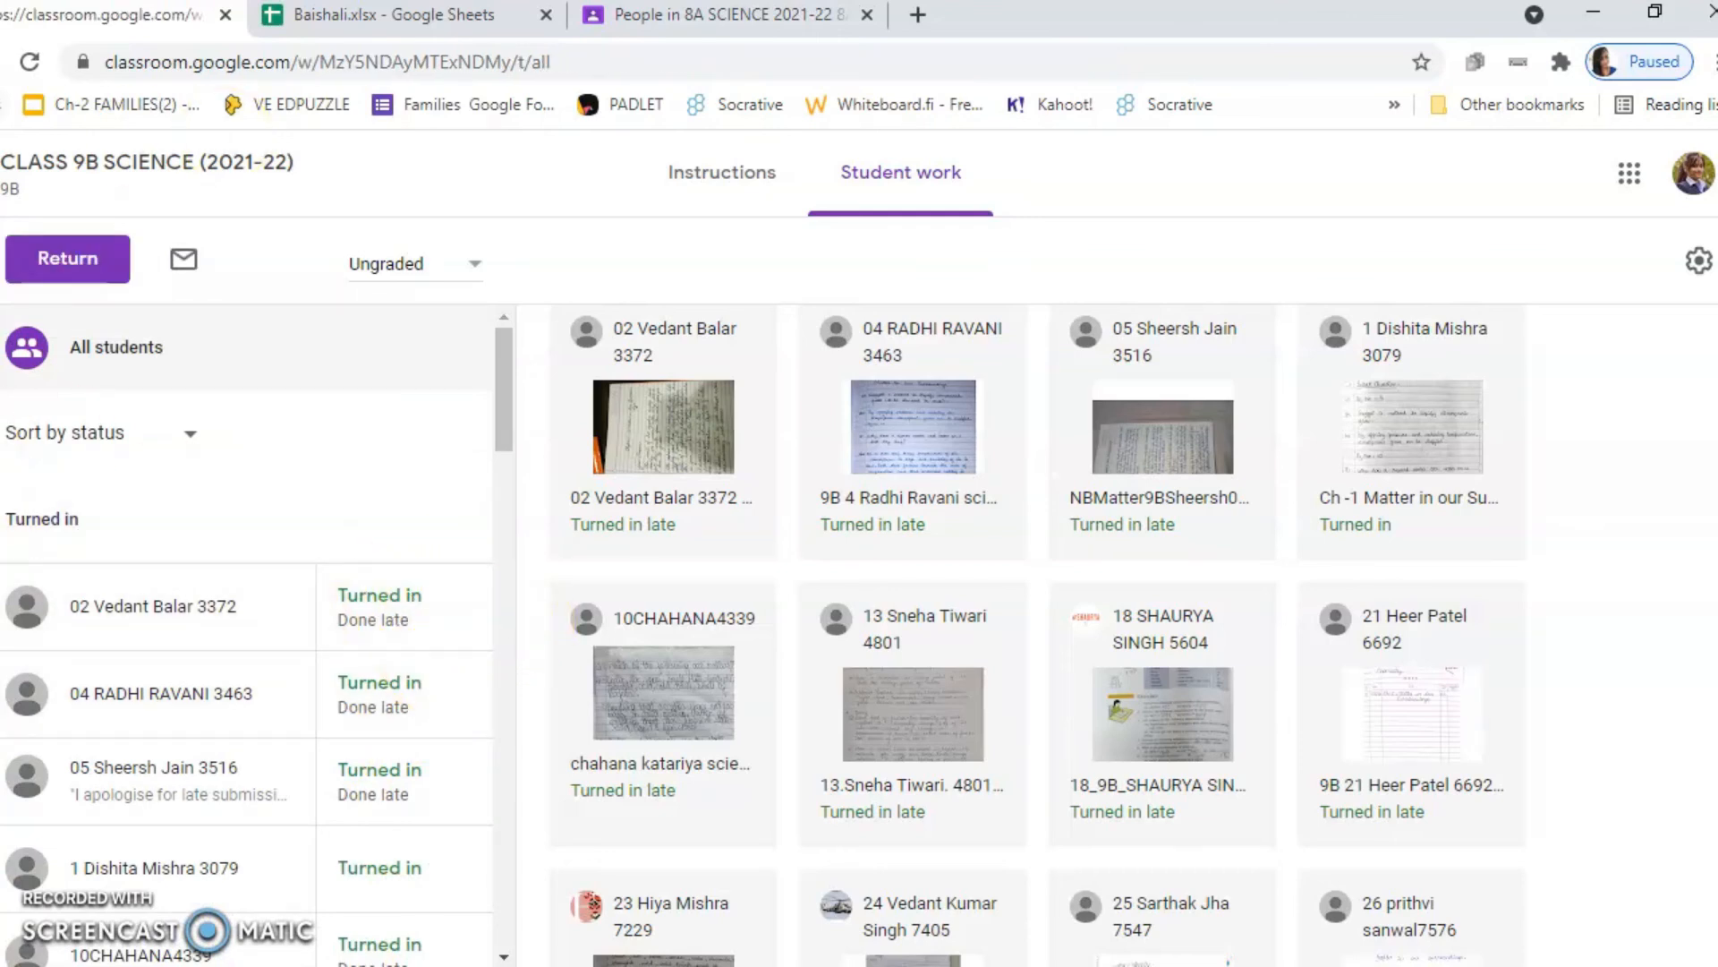
- Check the turned-in and missing work for BIOLOGY FAIR NOTEBOOK, and expand the Linear Momentum: Points to remember material in the classwork
left_click(668, 380)
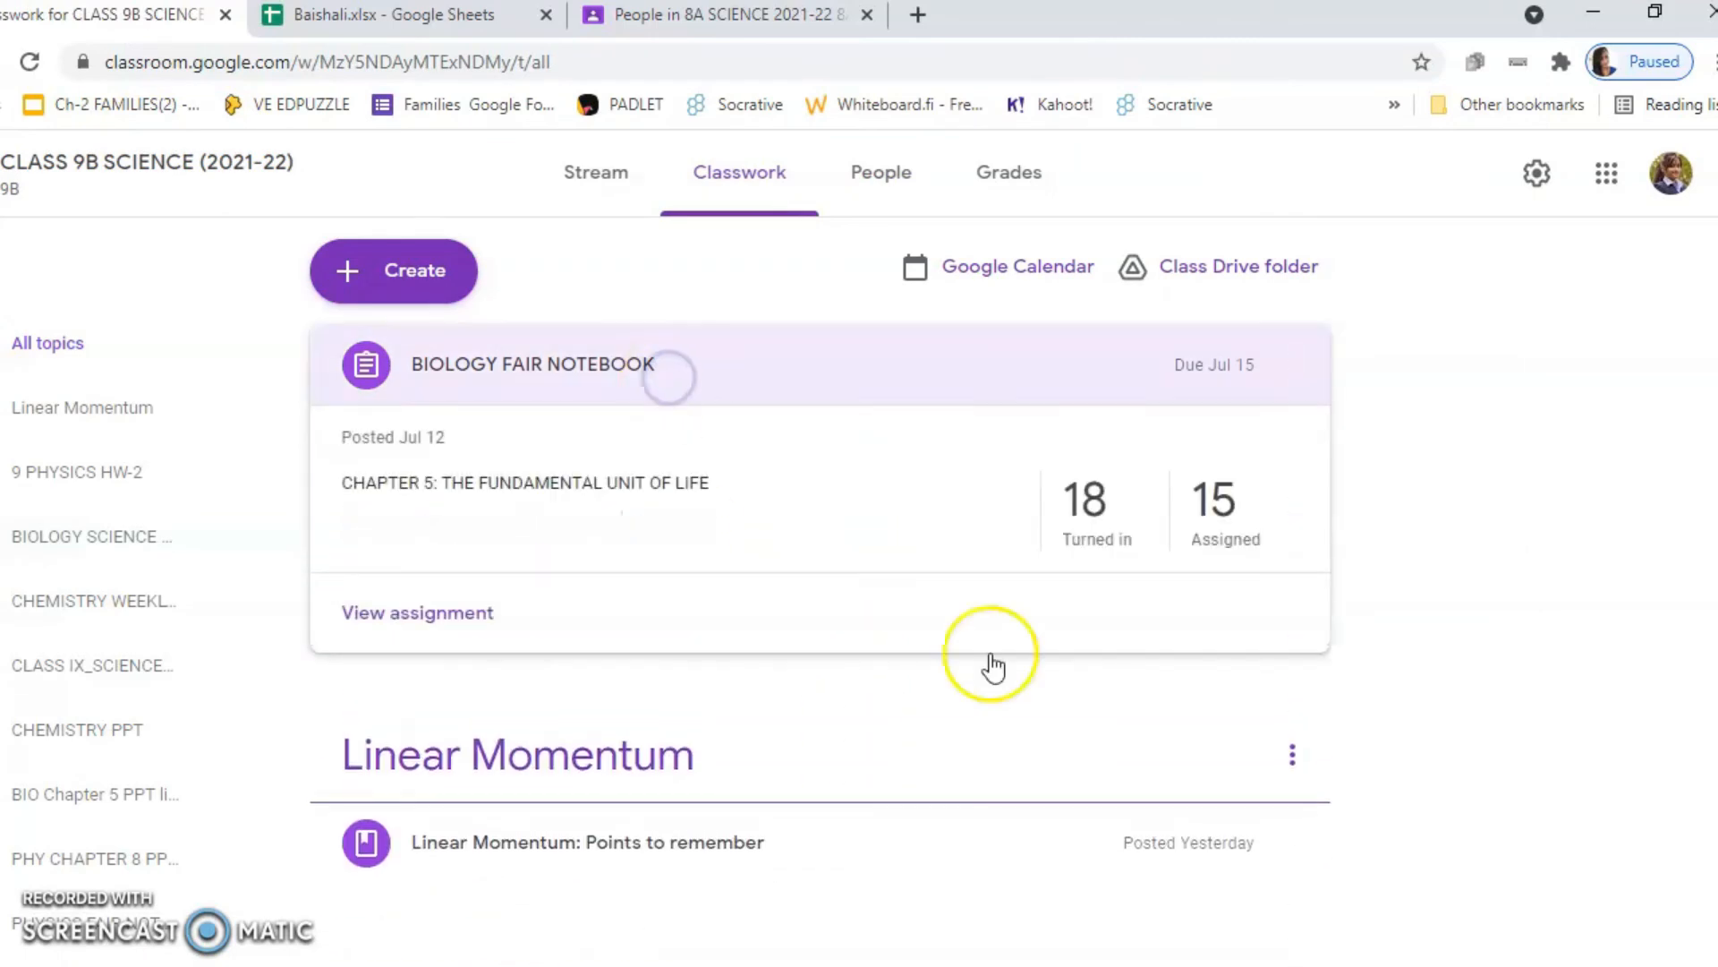
left_click(351, 611)
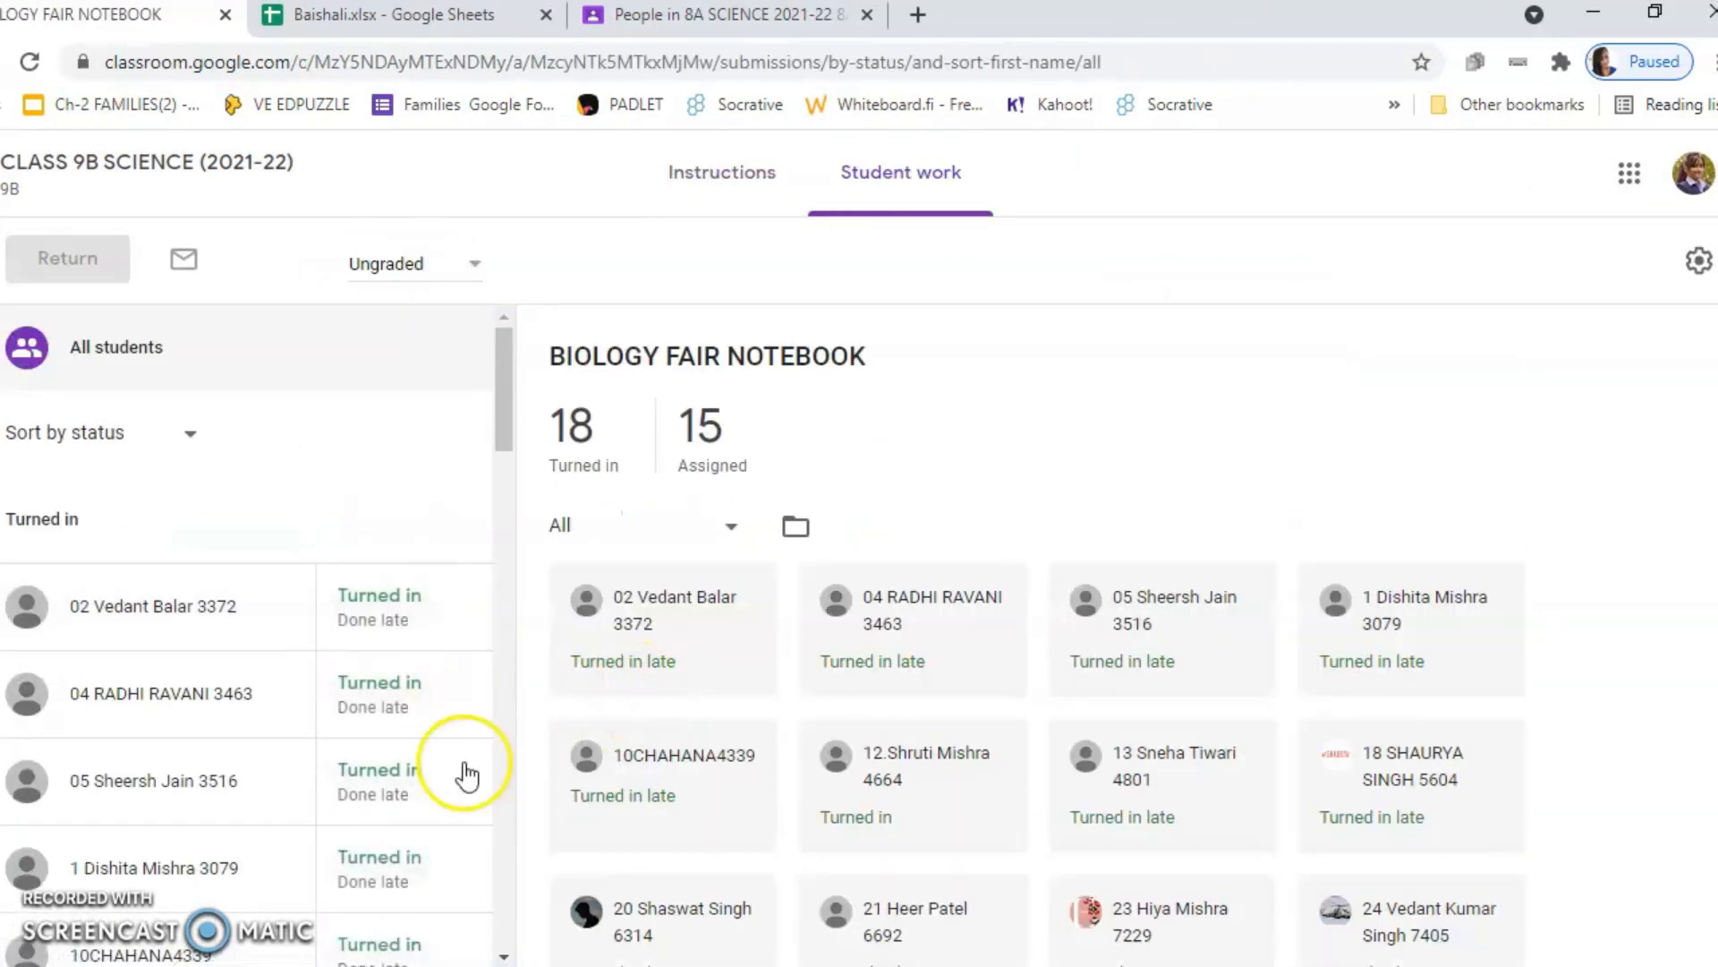
scroll(340, 767, "down", 12)
scroll(349, 769, "down", 5)
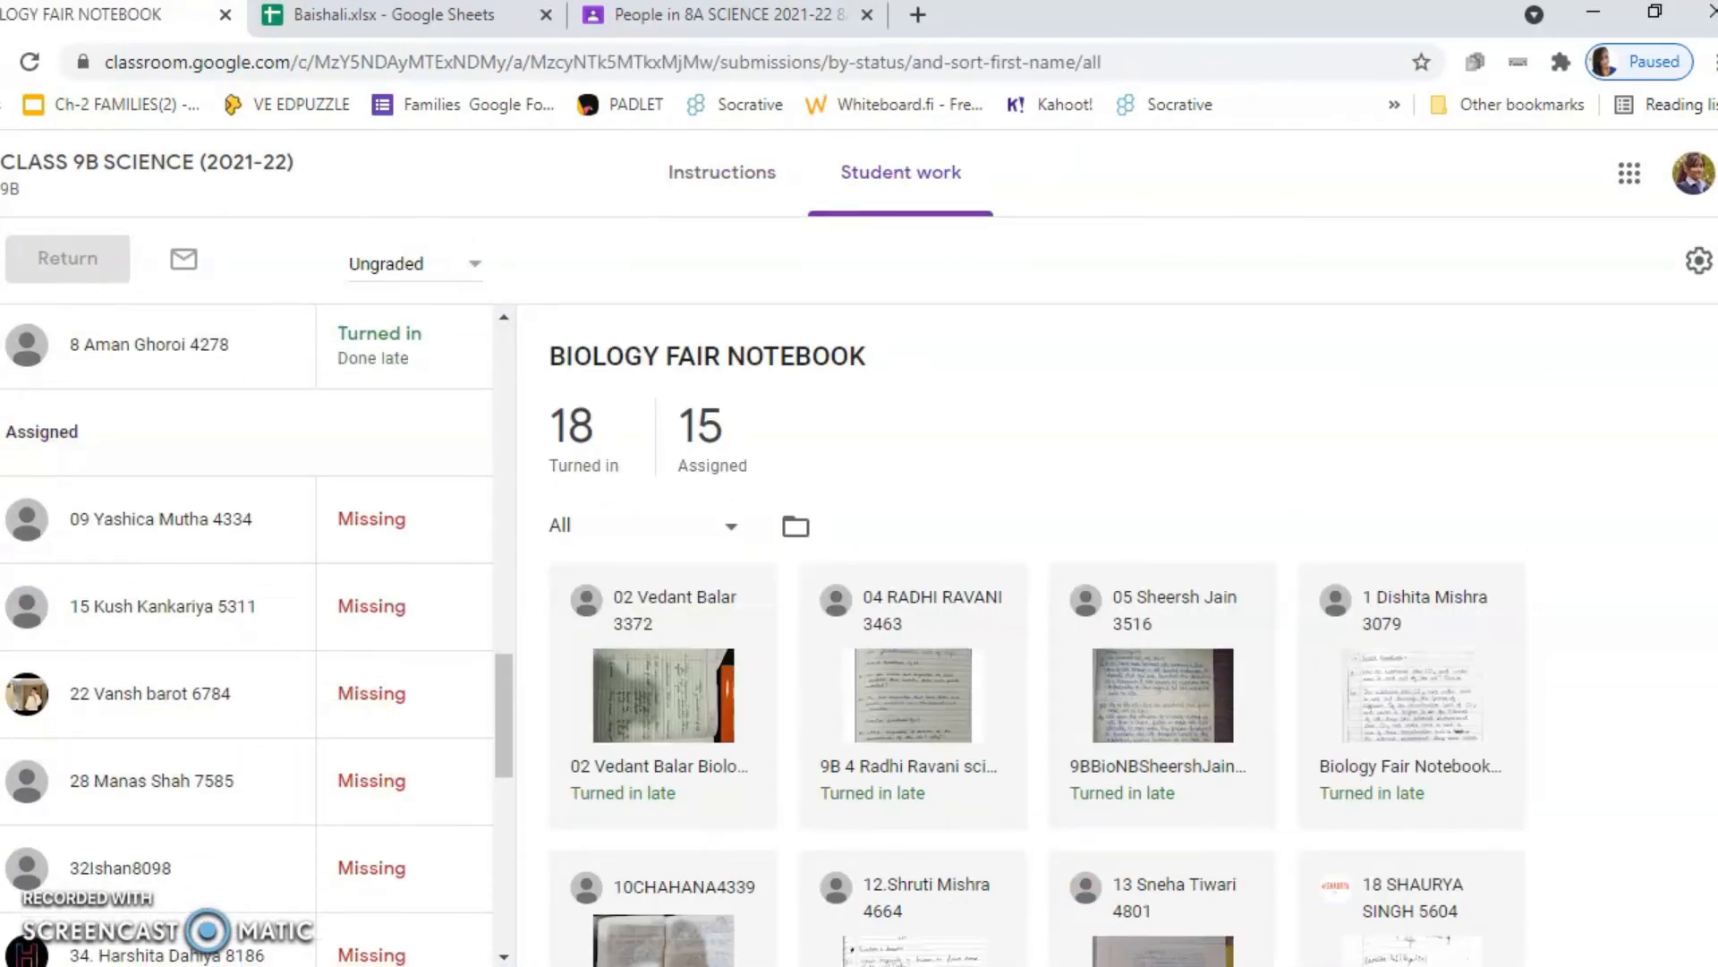
key("alt+Left")
scroll(690, 707, "down", 5)
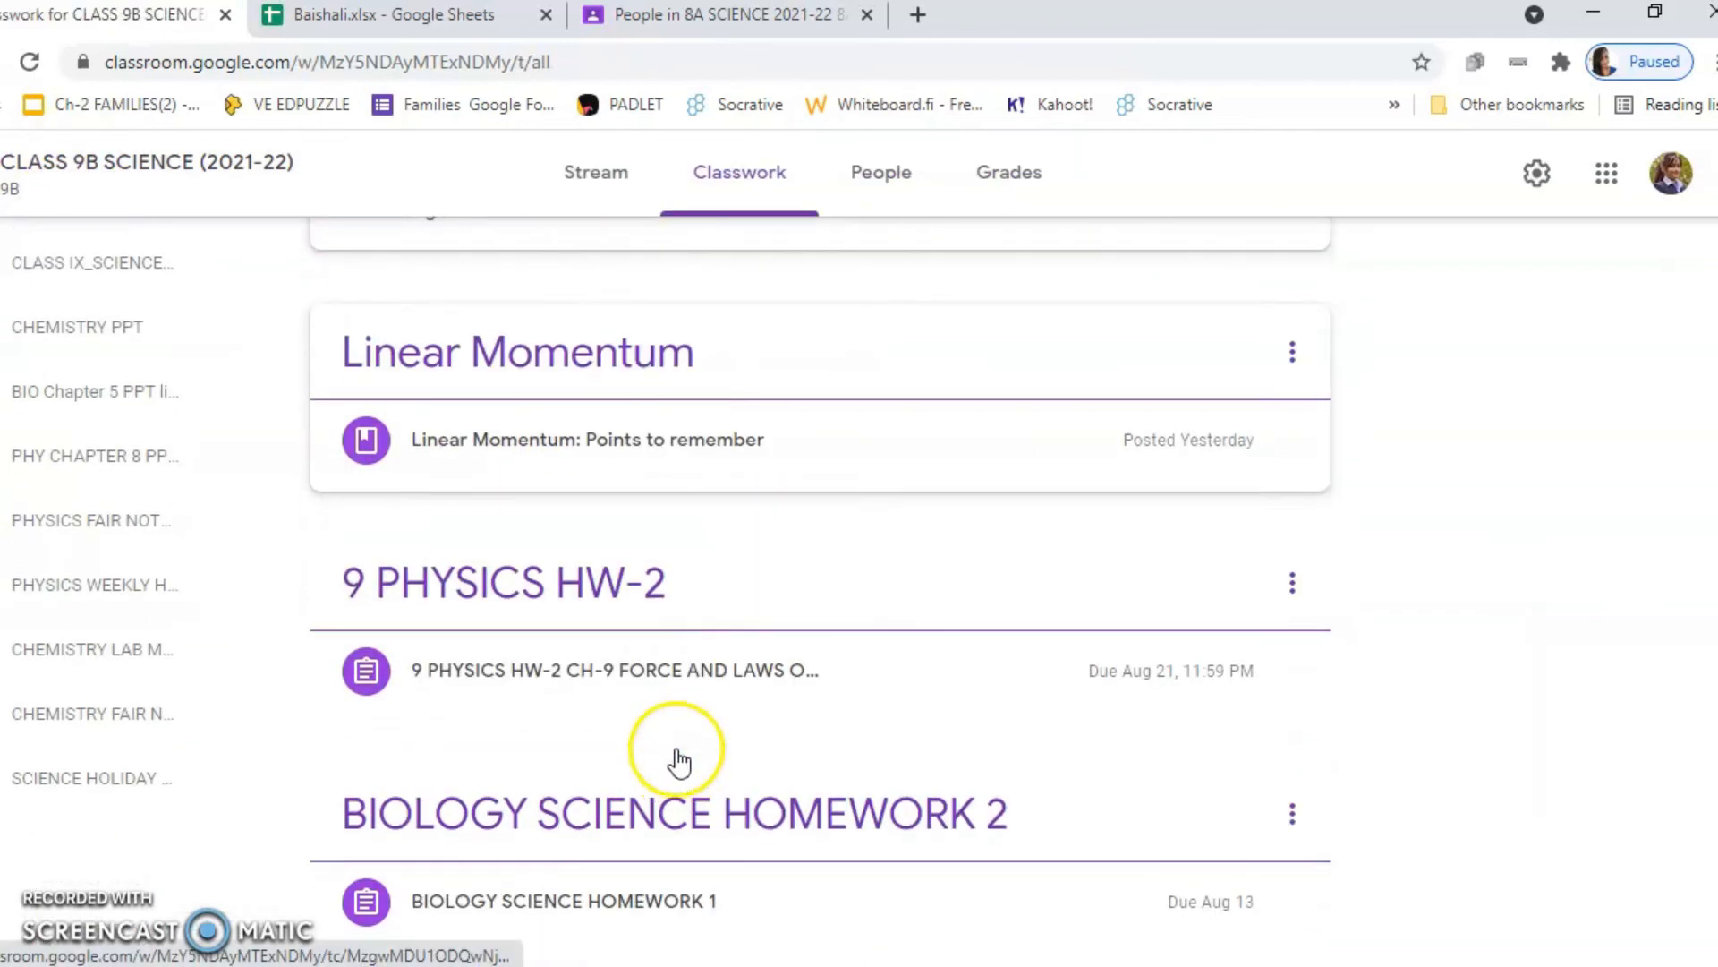
left_click(669, 442)
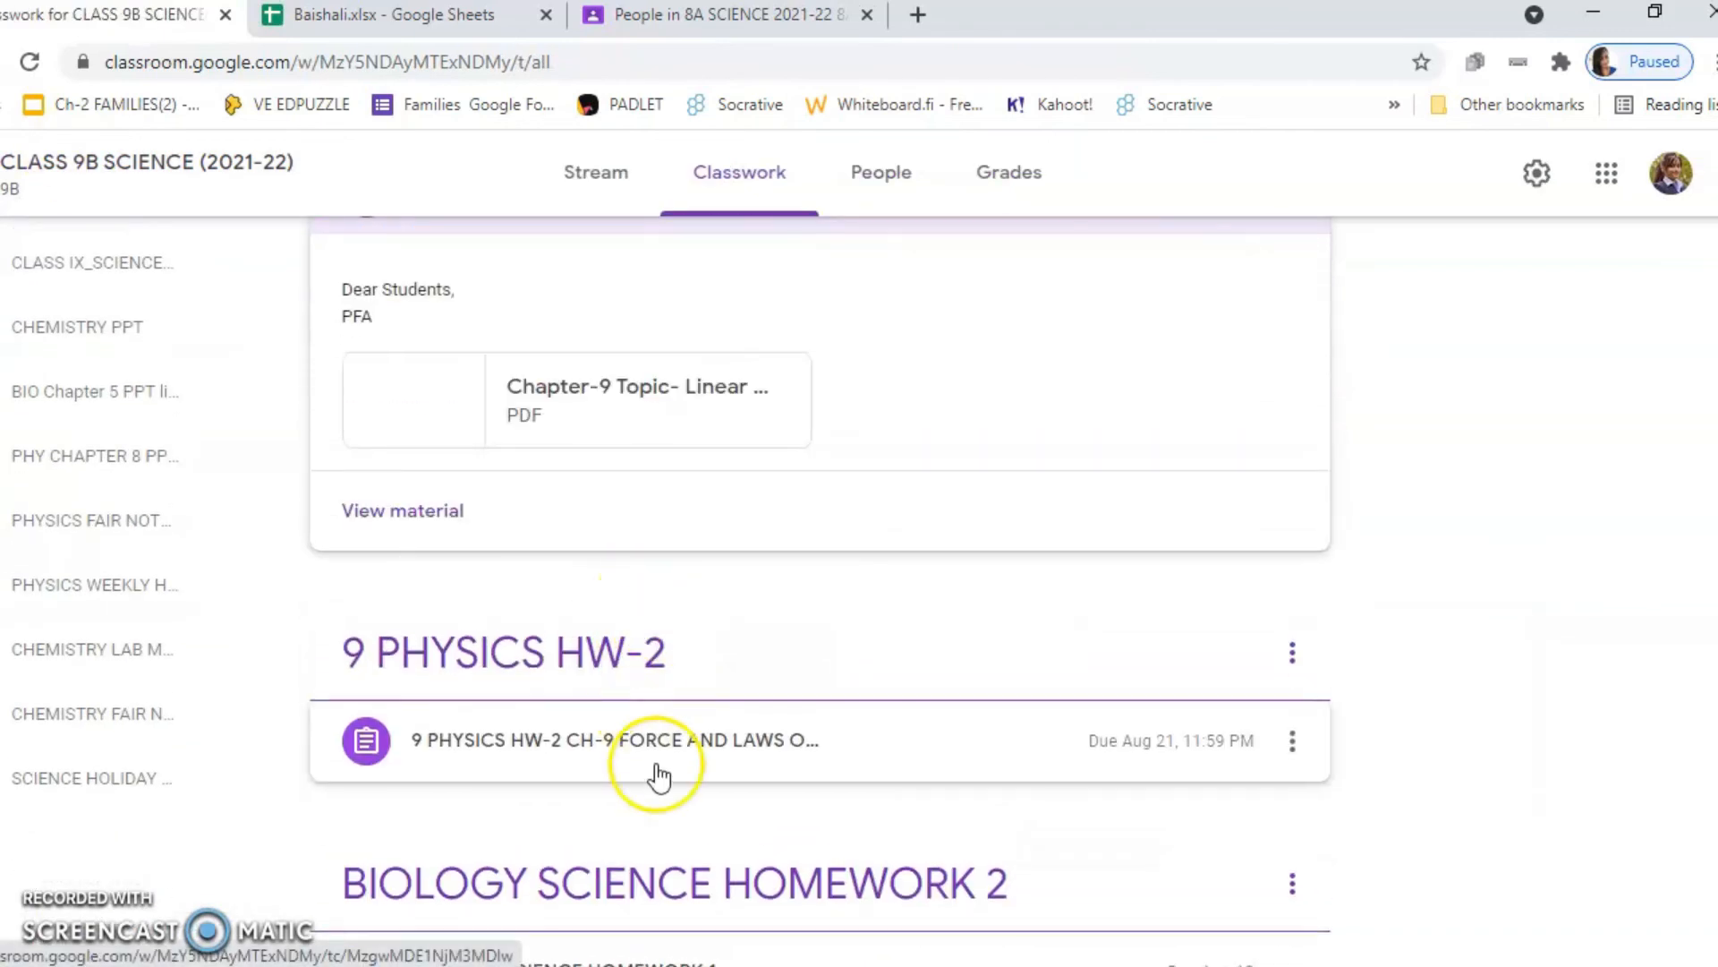
- Open the student work for EXP-1 DETERMINATION OF MELTING POINT & BOILING POINT under CHEMISTRY LAB MANUAL and examine each student's submission status
scroll(658, 776, "down", 5)
scroll(658, 779, "down", 12)
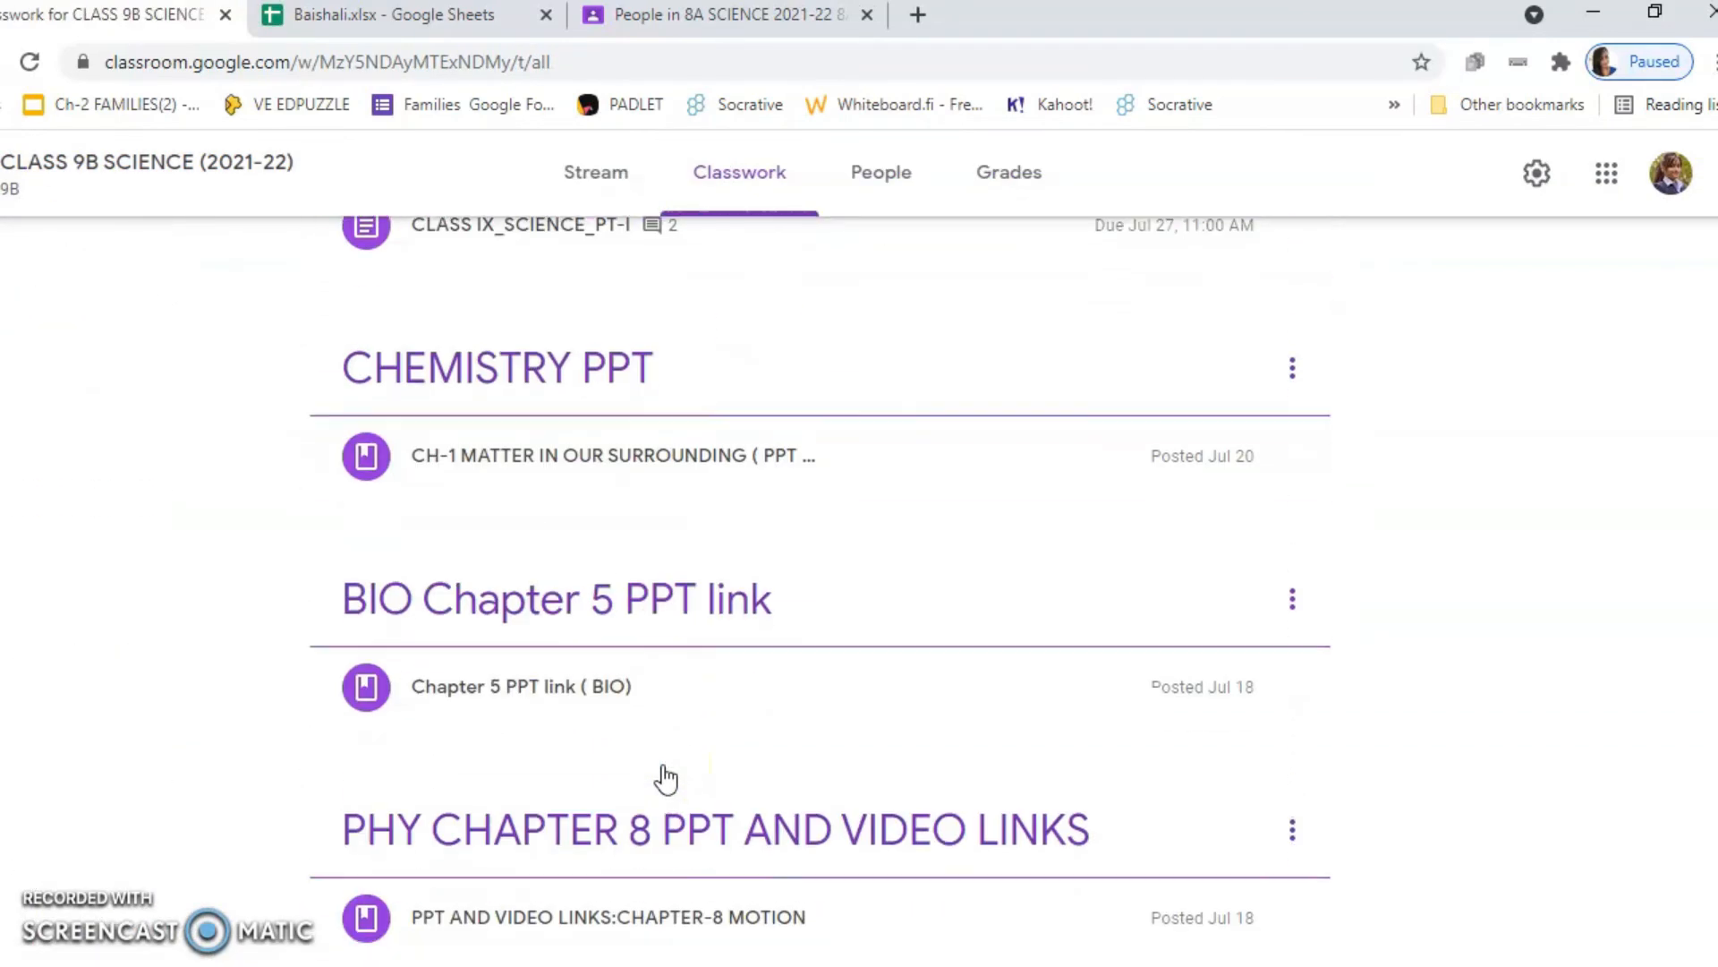
scroll(662, 779, "down", 10)
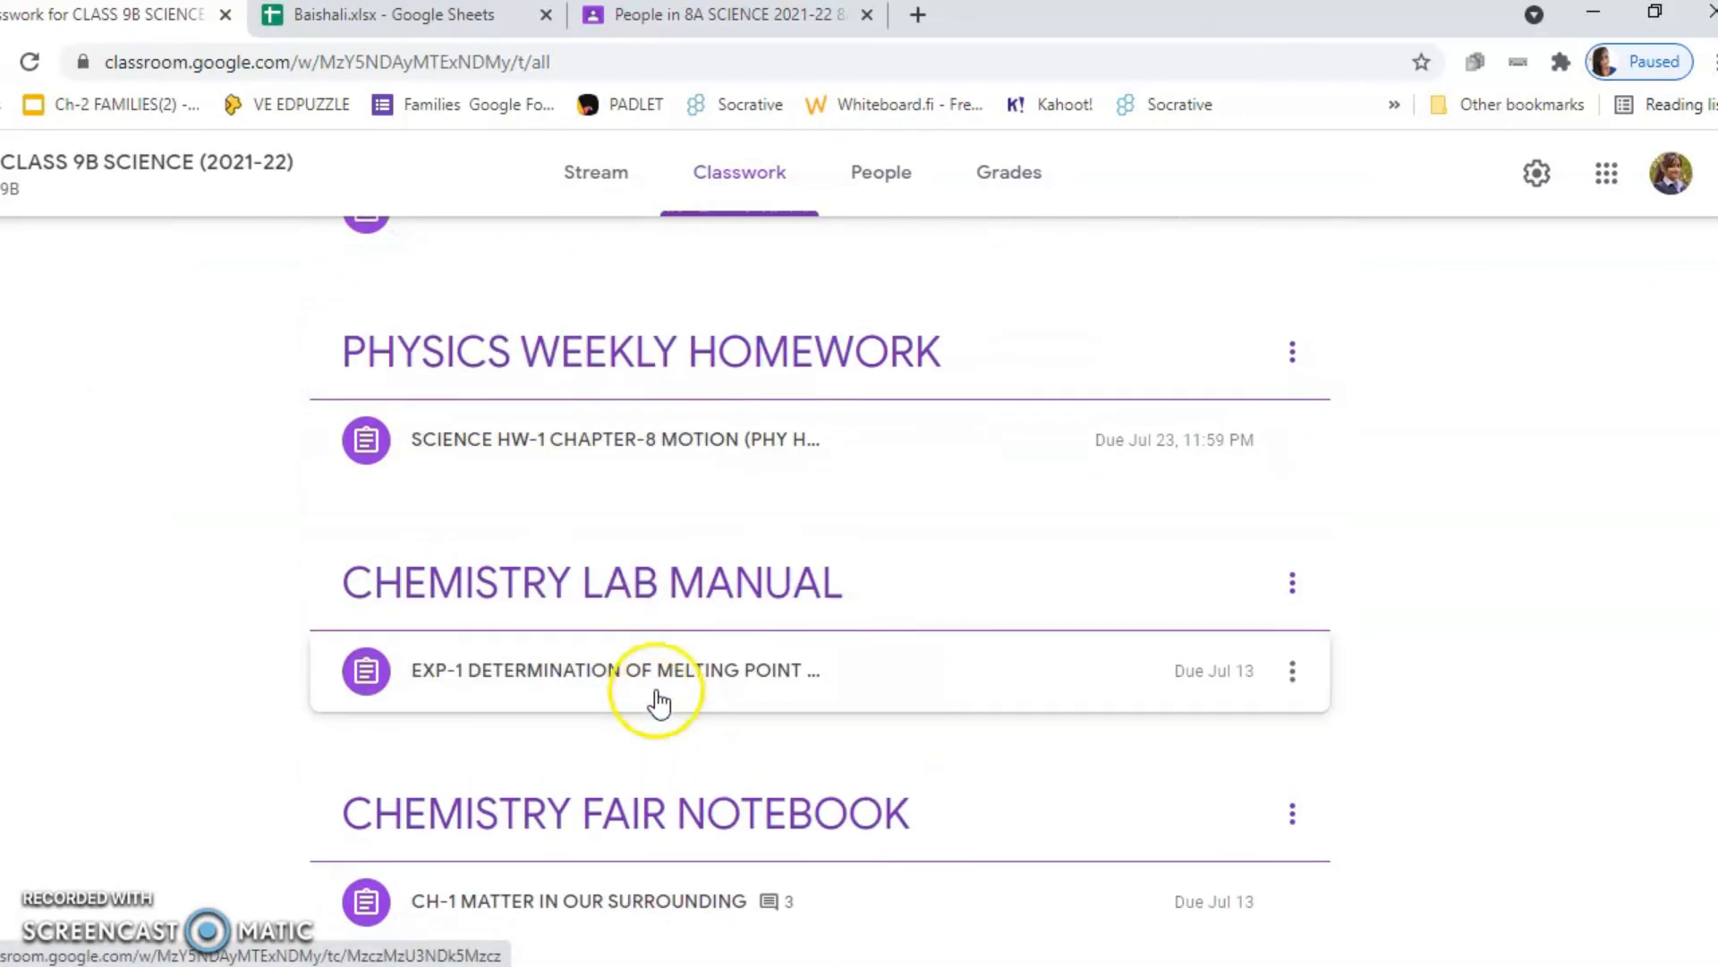
left_click(563, 422)
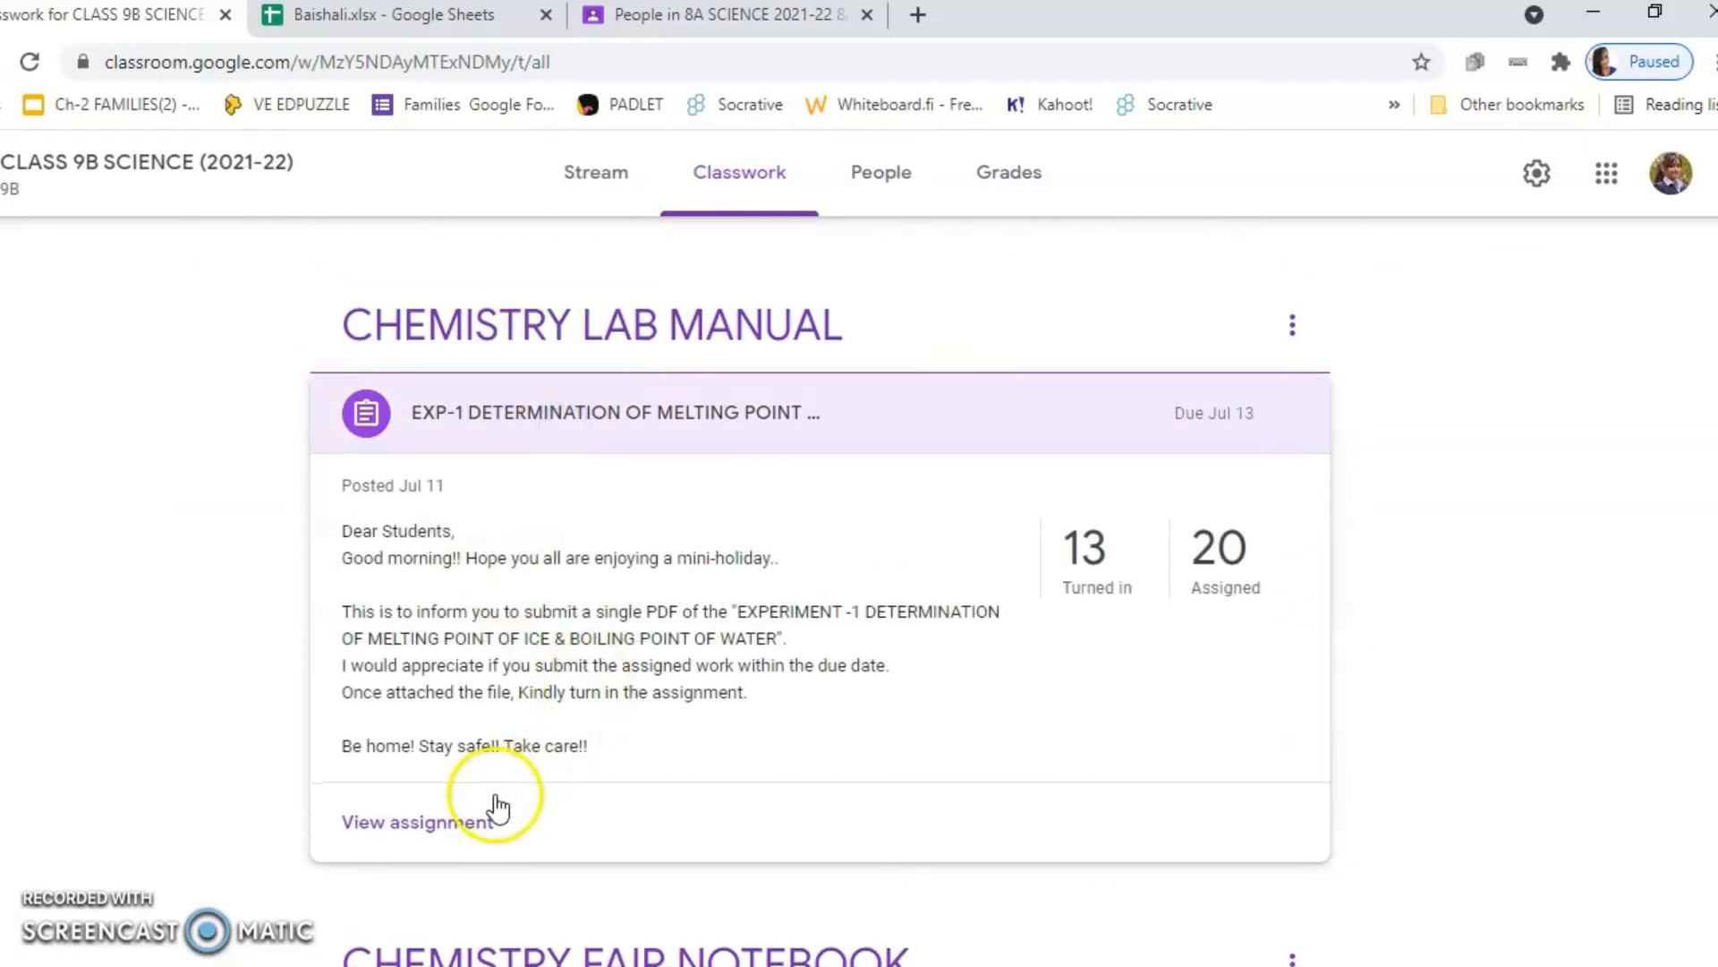
left_click(458, 828)
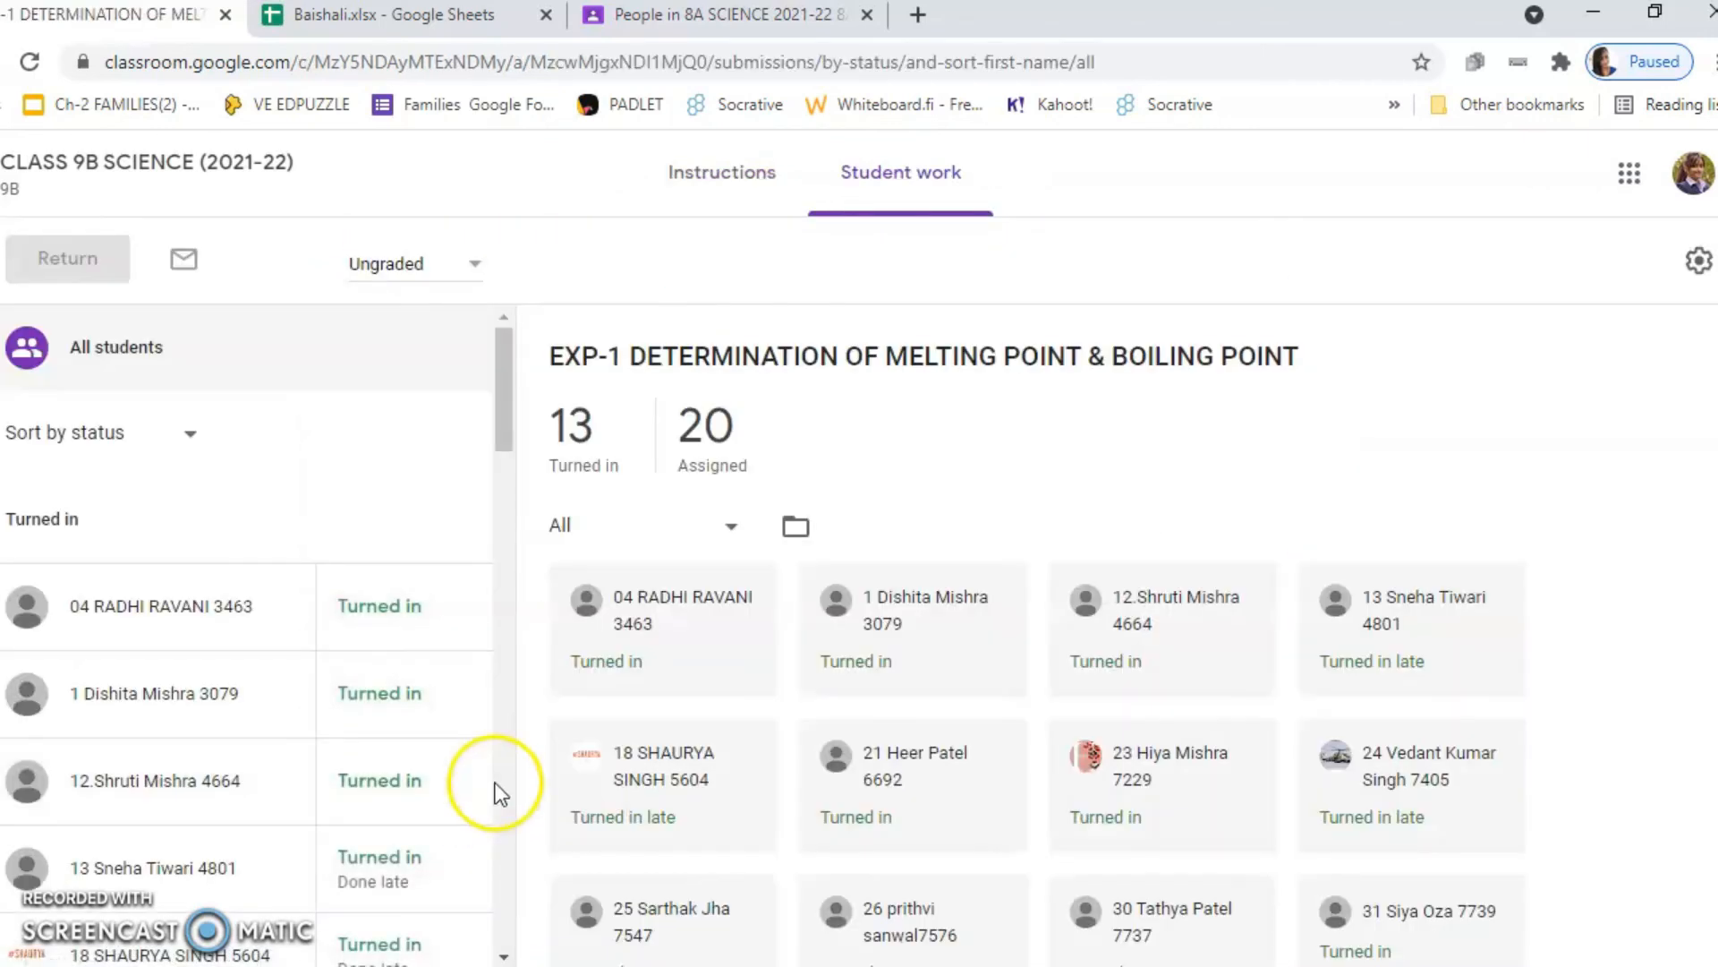
scroll(406, 766, "down", 6)
scroll(407, 766, "down", 10)
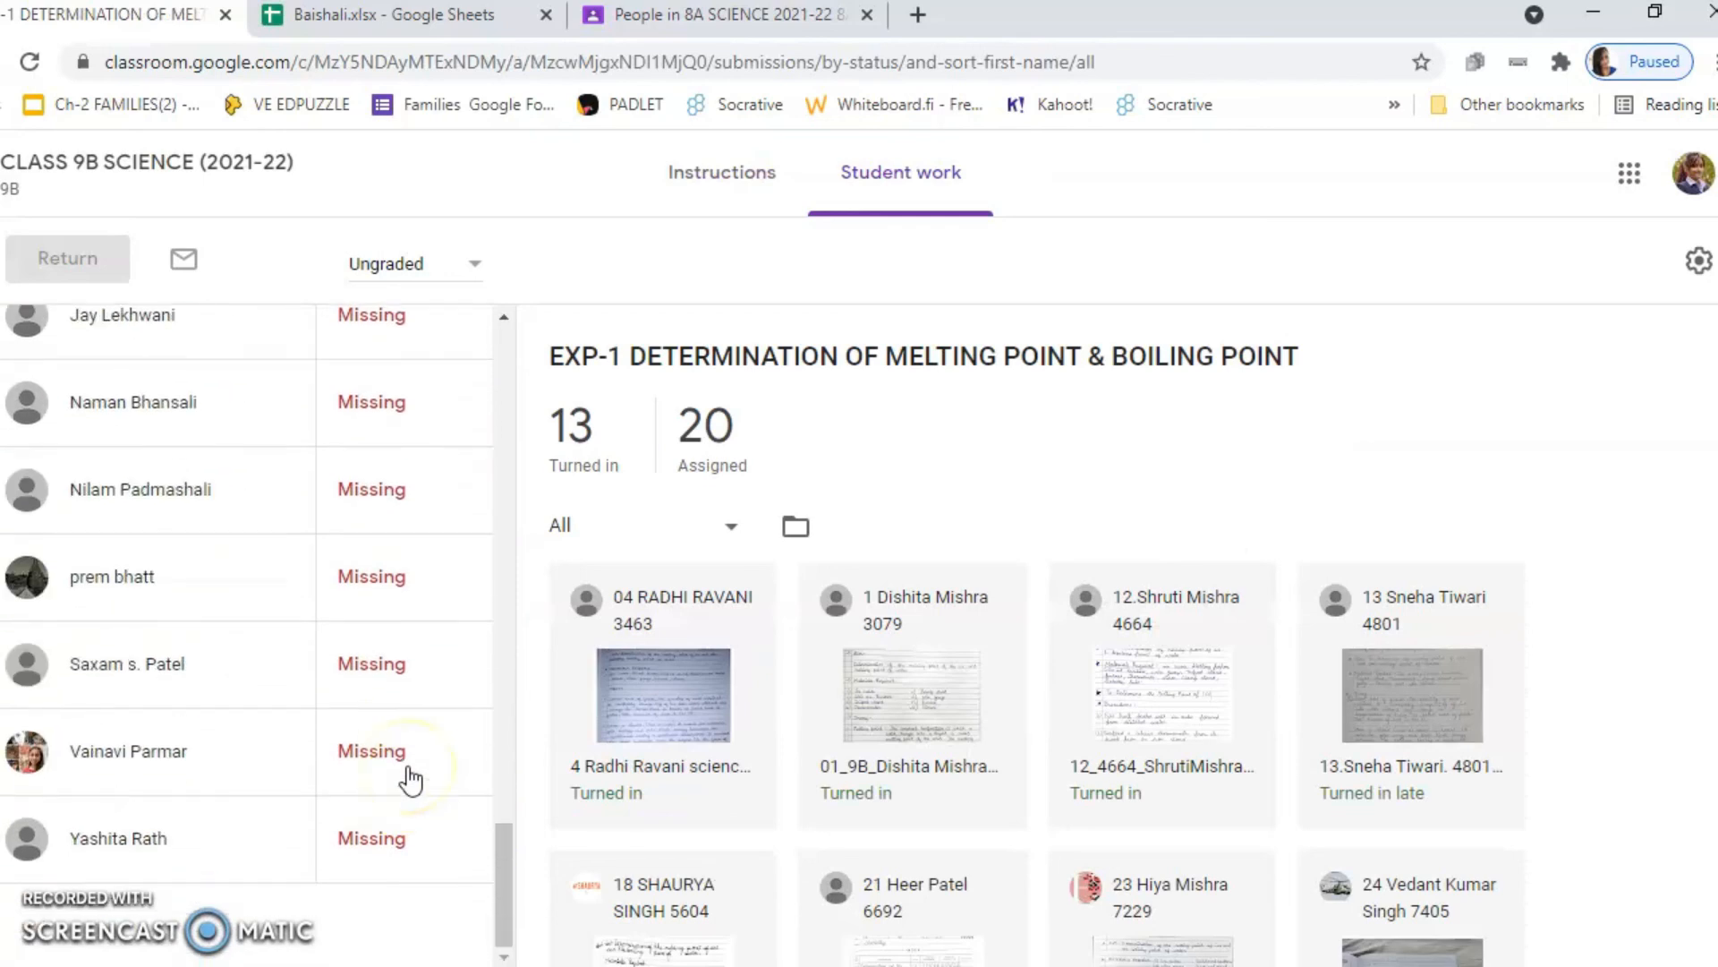
scroll(408, 779, "up", 15)
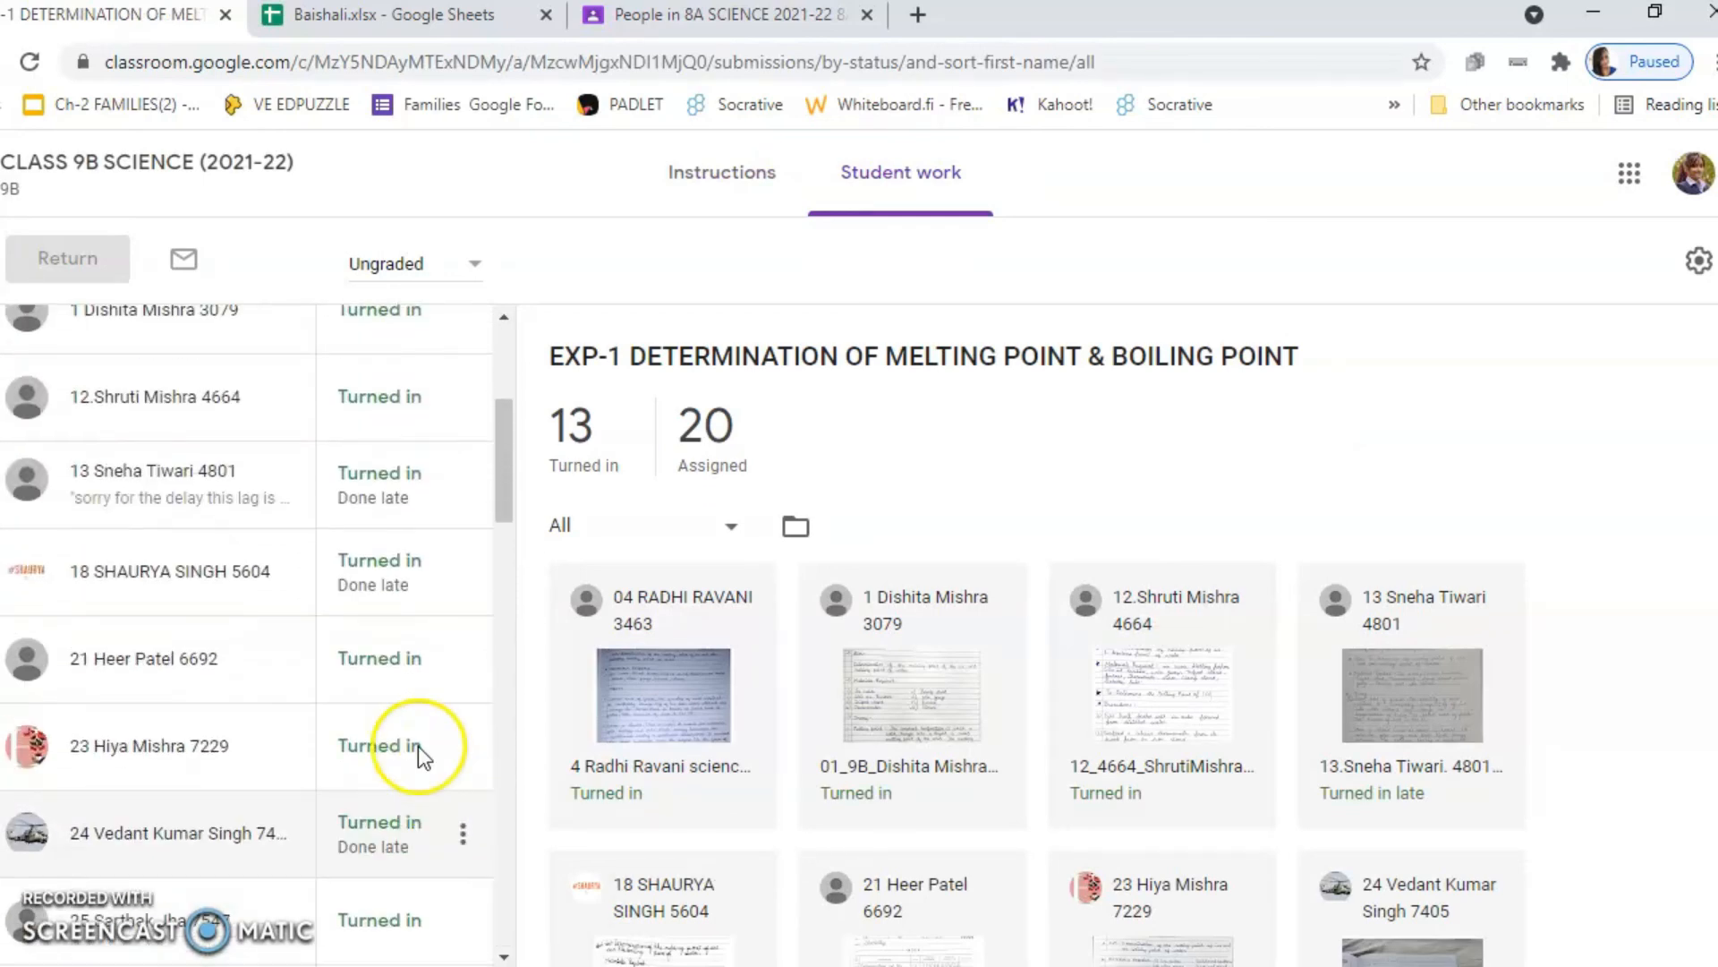
- Select a student's turned-in EXP-1 DETERMINATION OF MELTING POINT & BOILING POINT work in the student list, and return to the 9B classwork
left_click(426, 395)
scroll(394, 716, "down", 3)
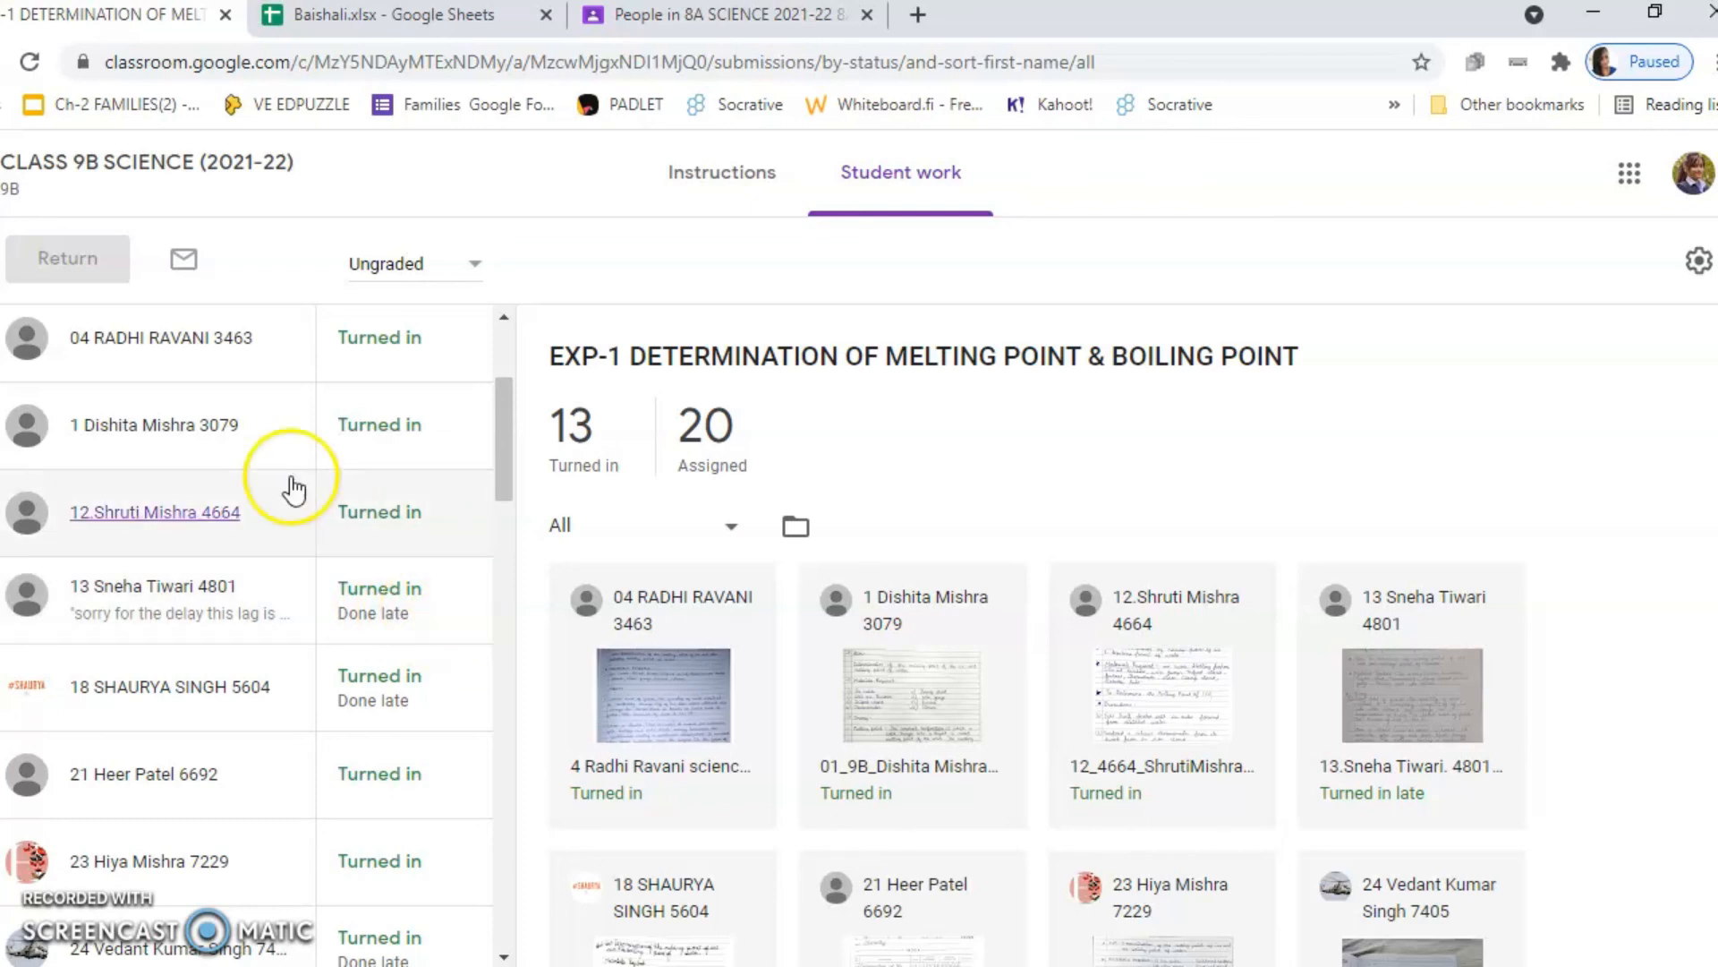
left_click(2, 337)
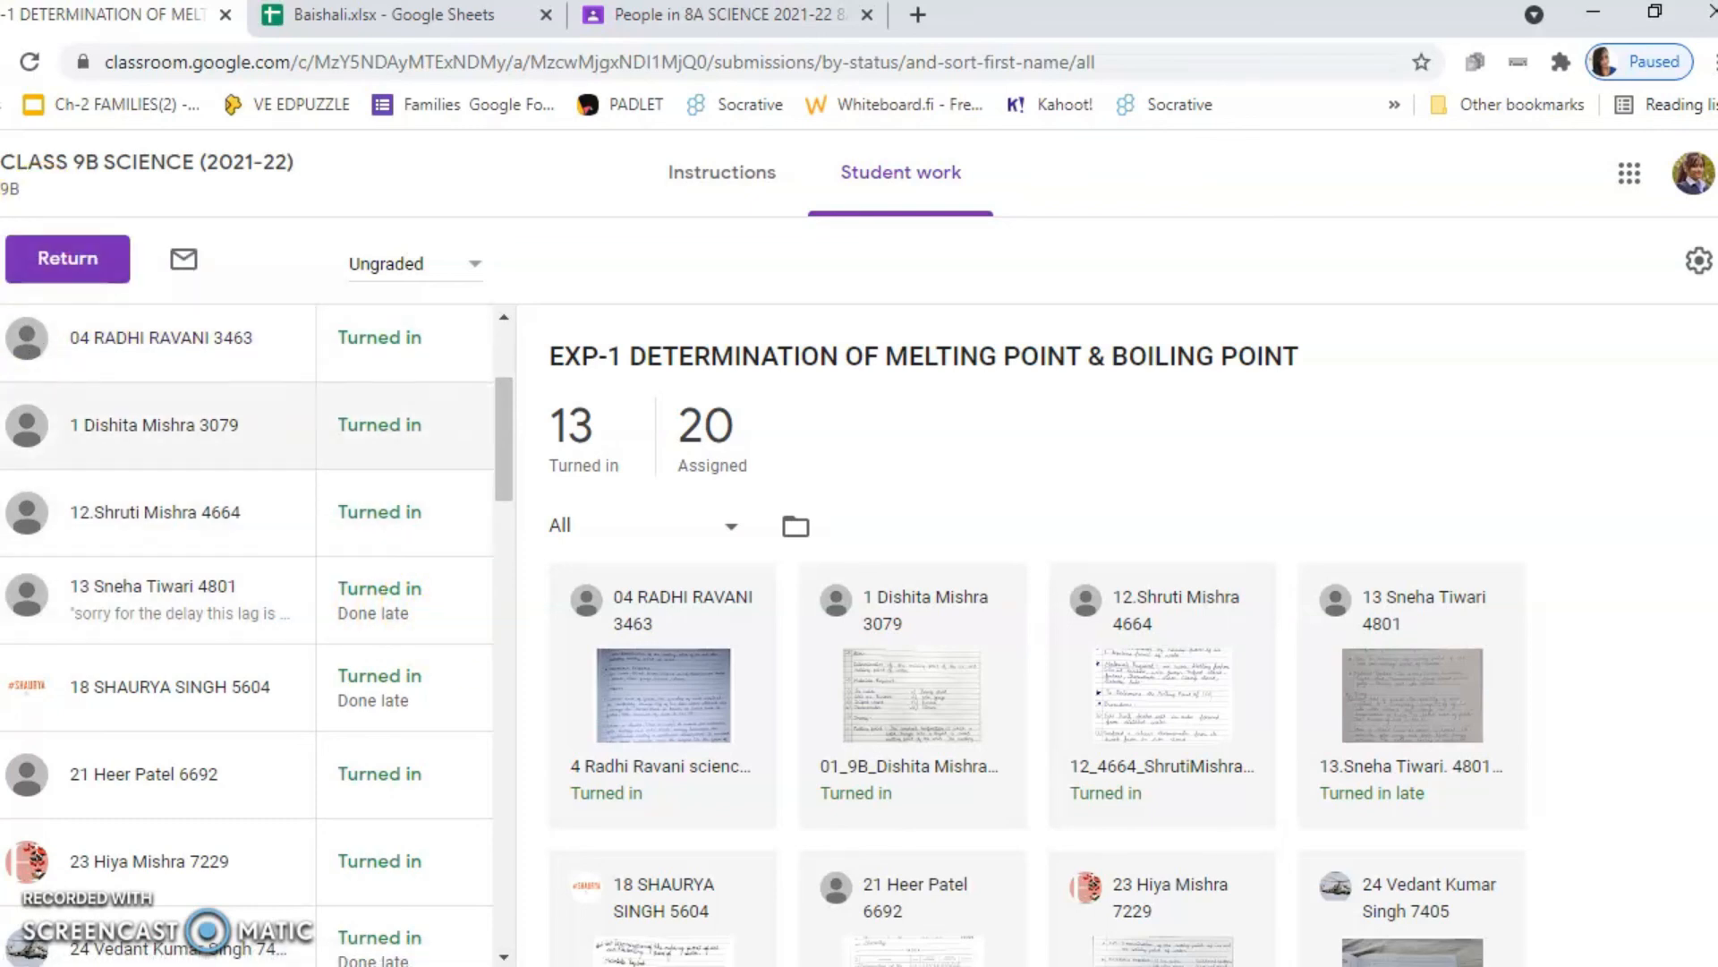
scroll(9, 425, "up", 3)
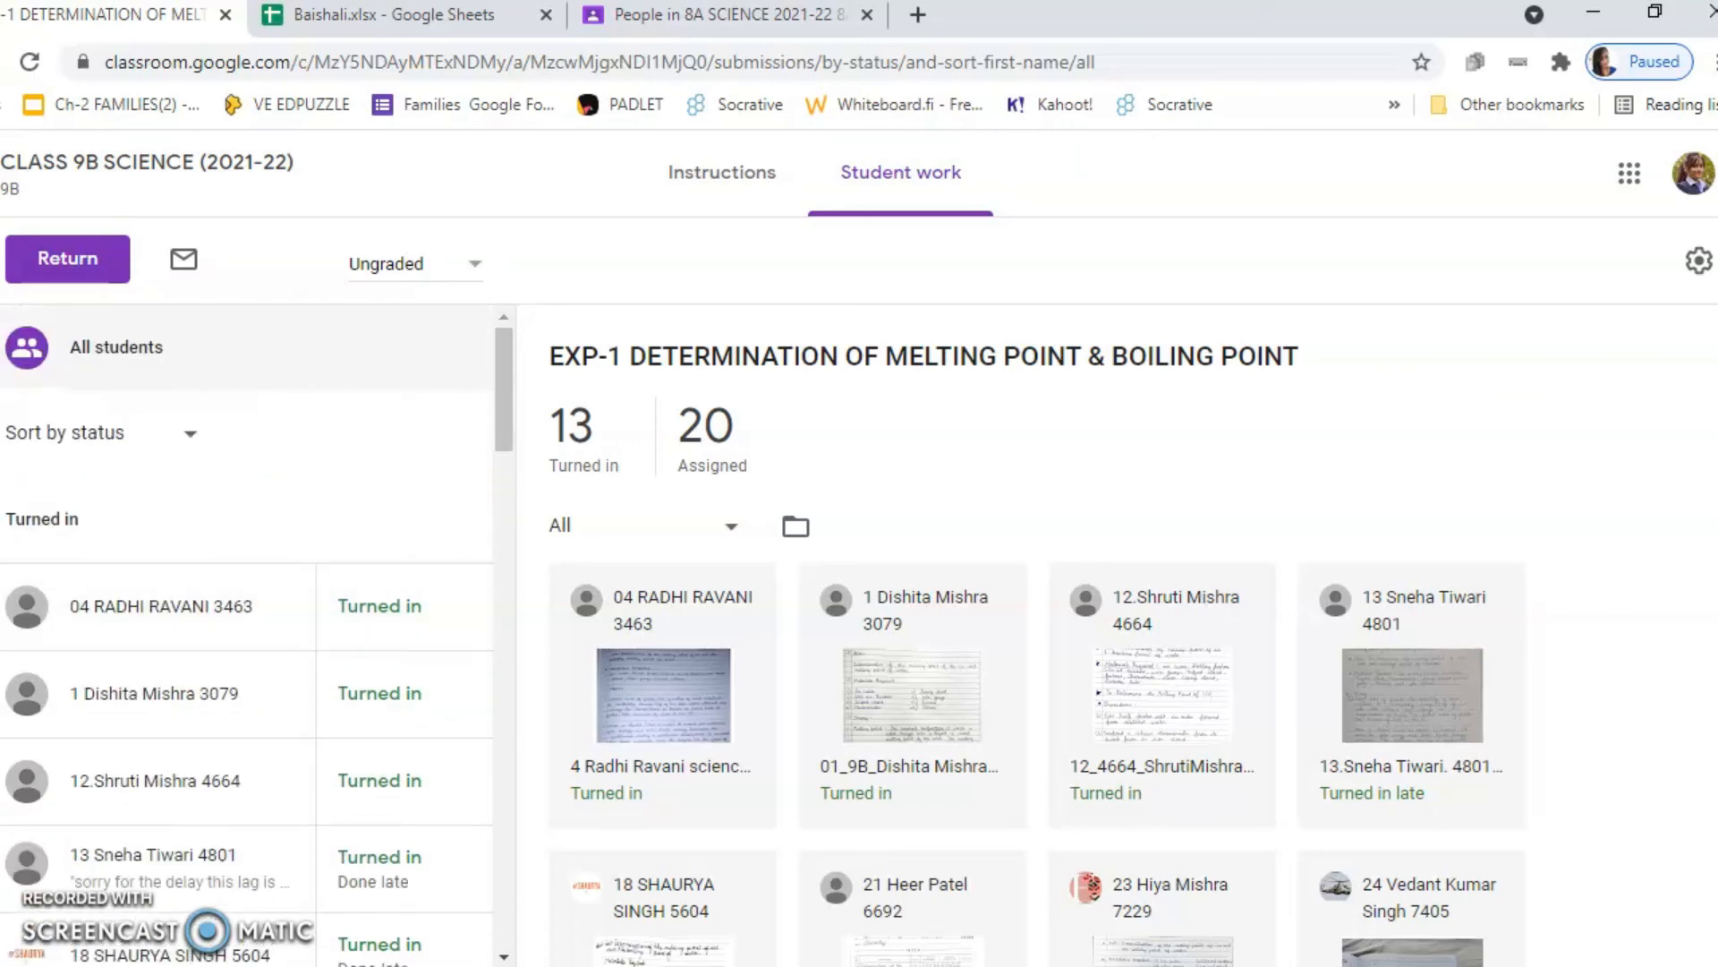
left_click(135, 352)
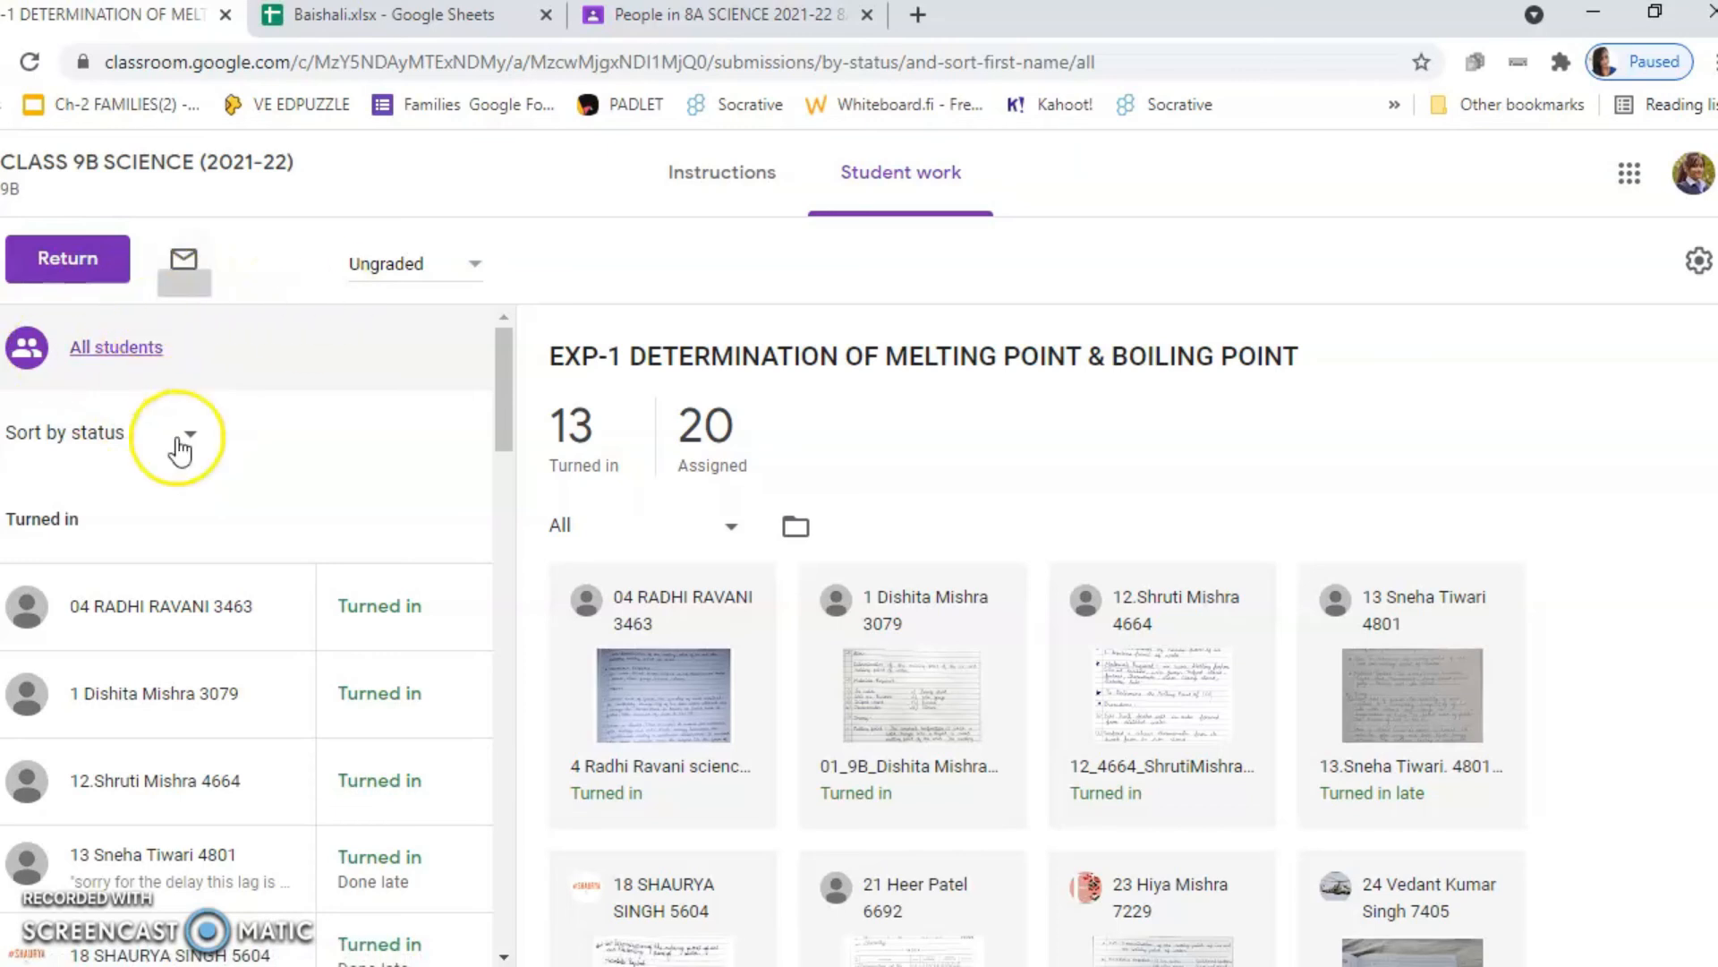
left_click(738, 193)
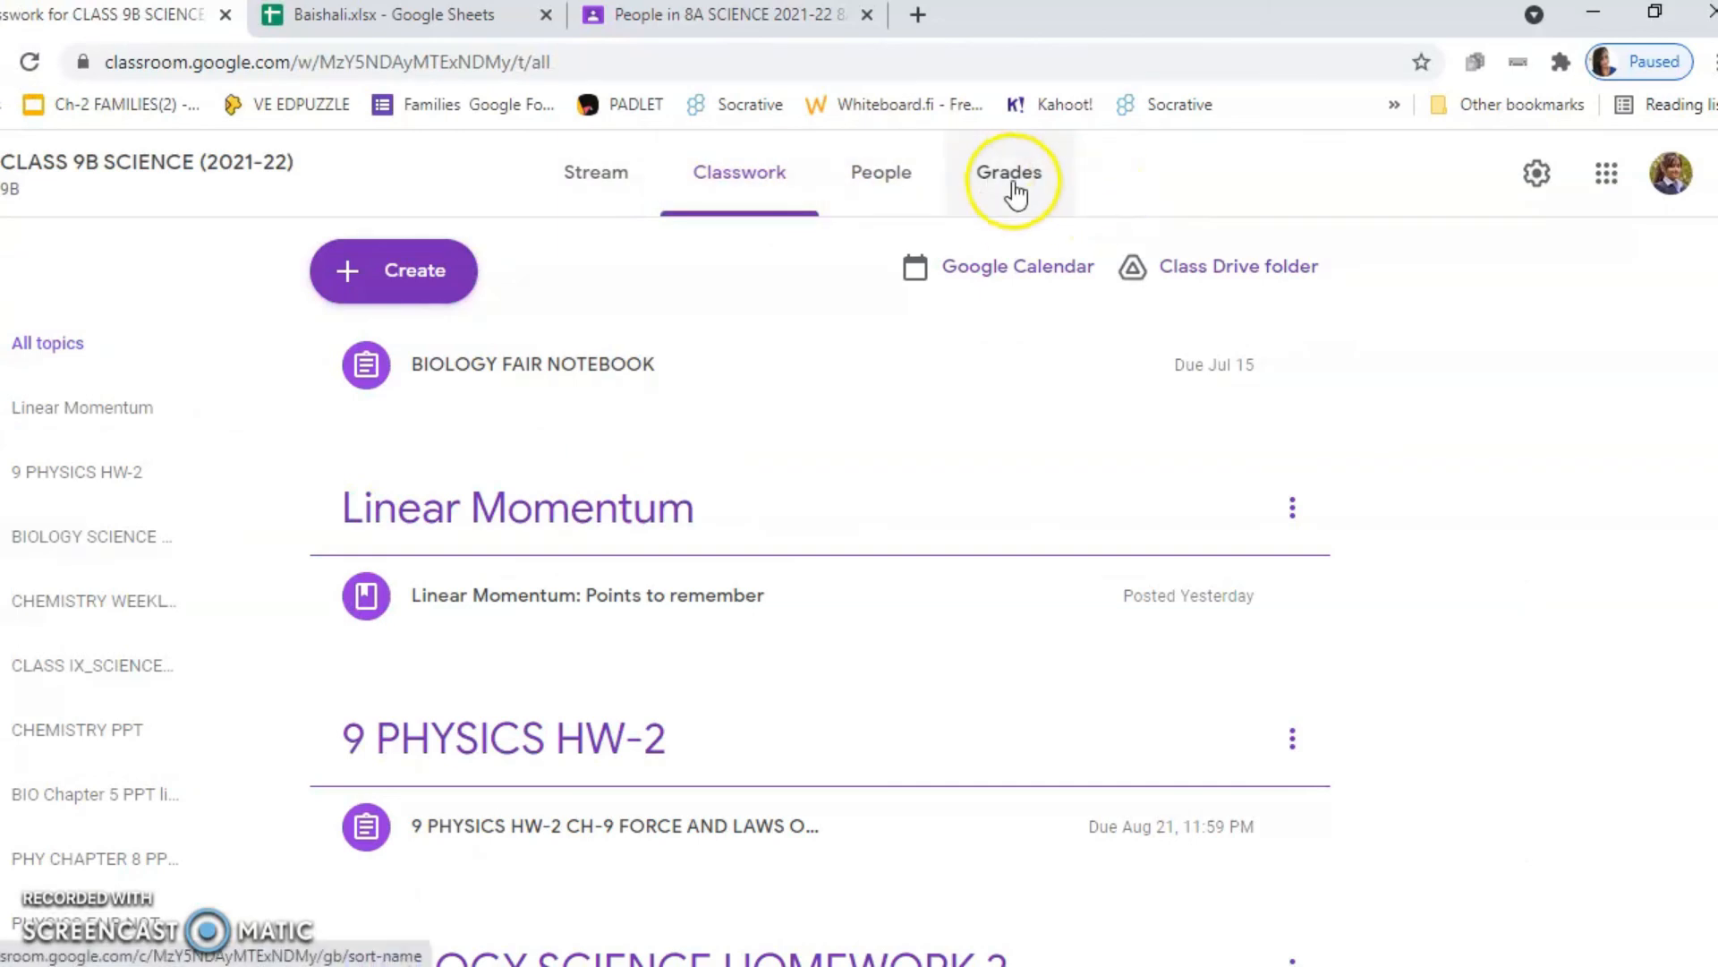
- Open the 9B class settings from the grades page and examine the invite code options and the stream settings
left_click(1025, 185)
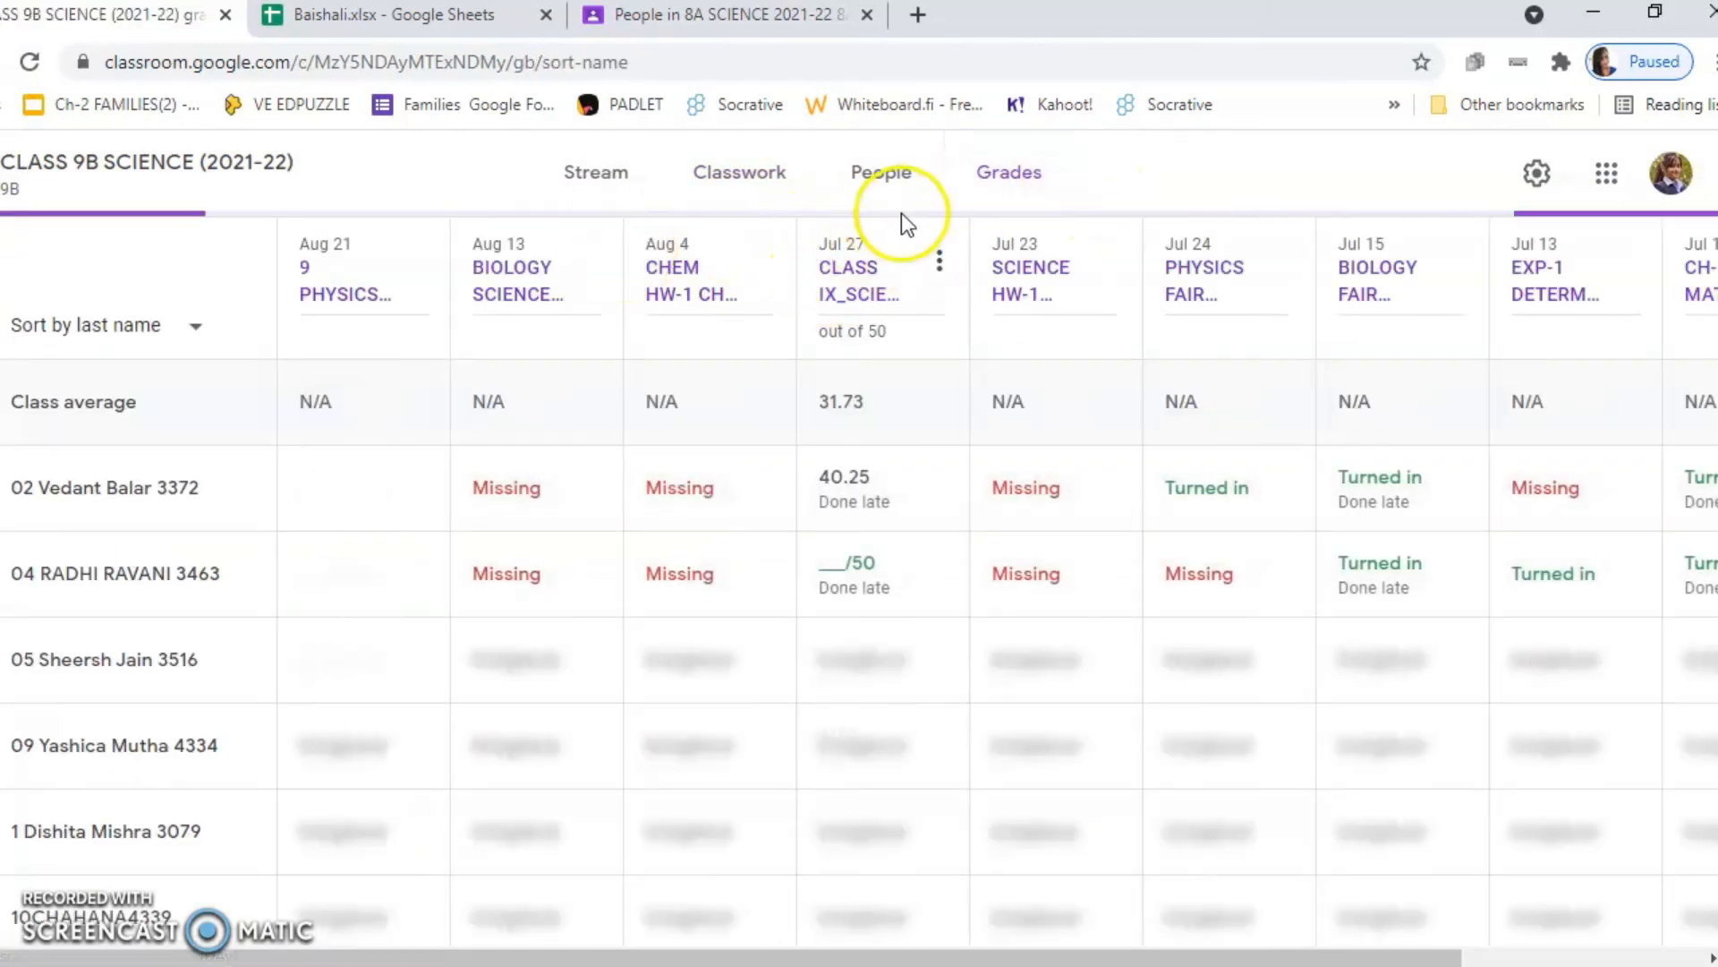
left_click(1519, 178)
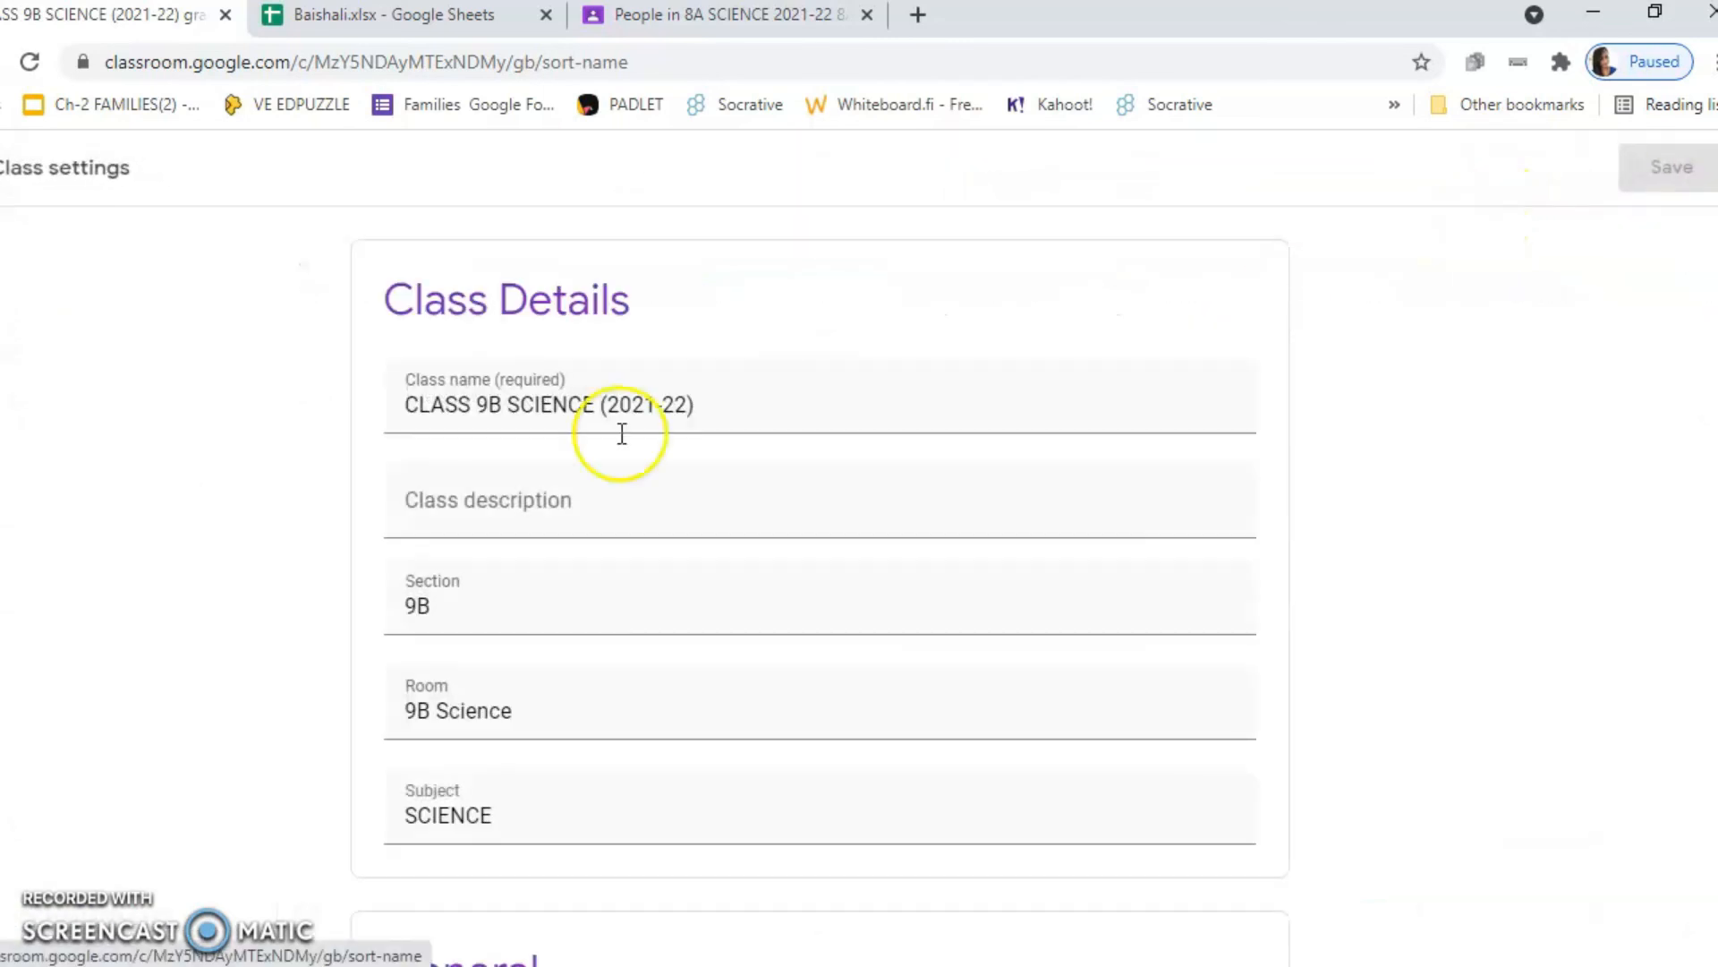
scroll(566, 670, "down", 5)
scroll(573, 680, "down", 5)
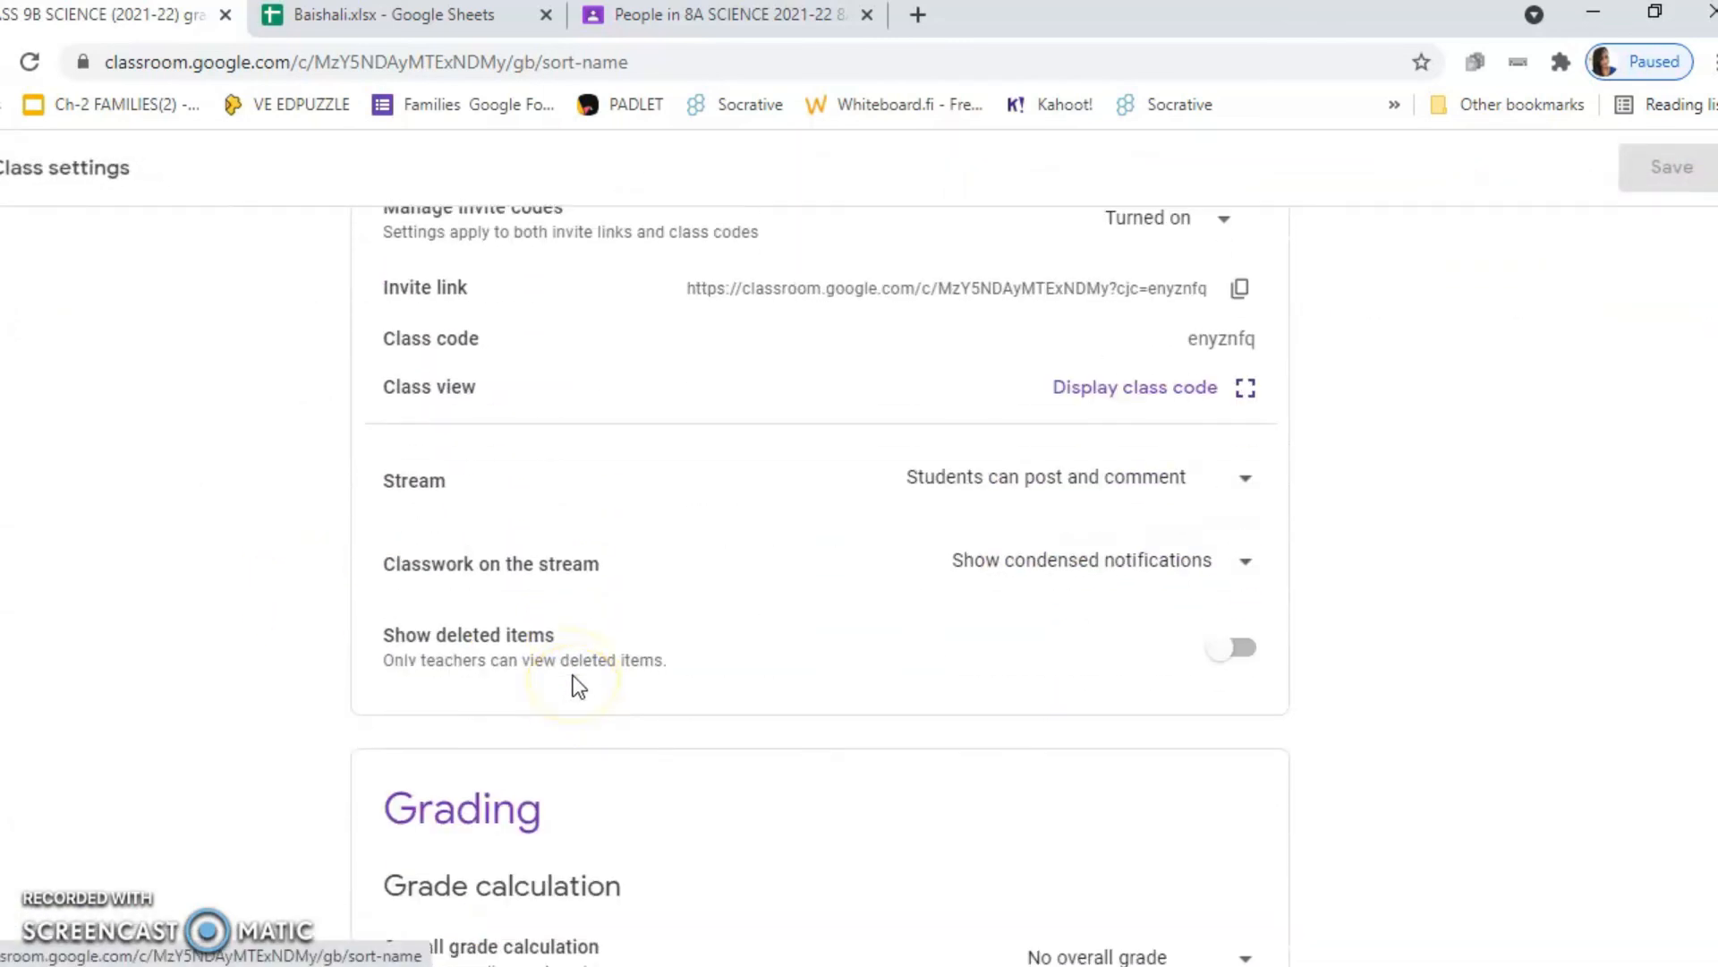
scroll(510, 353, "up", 2)
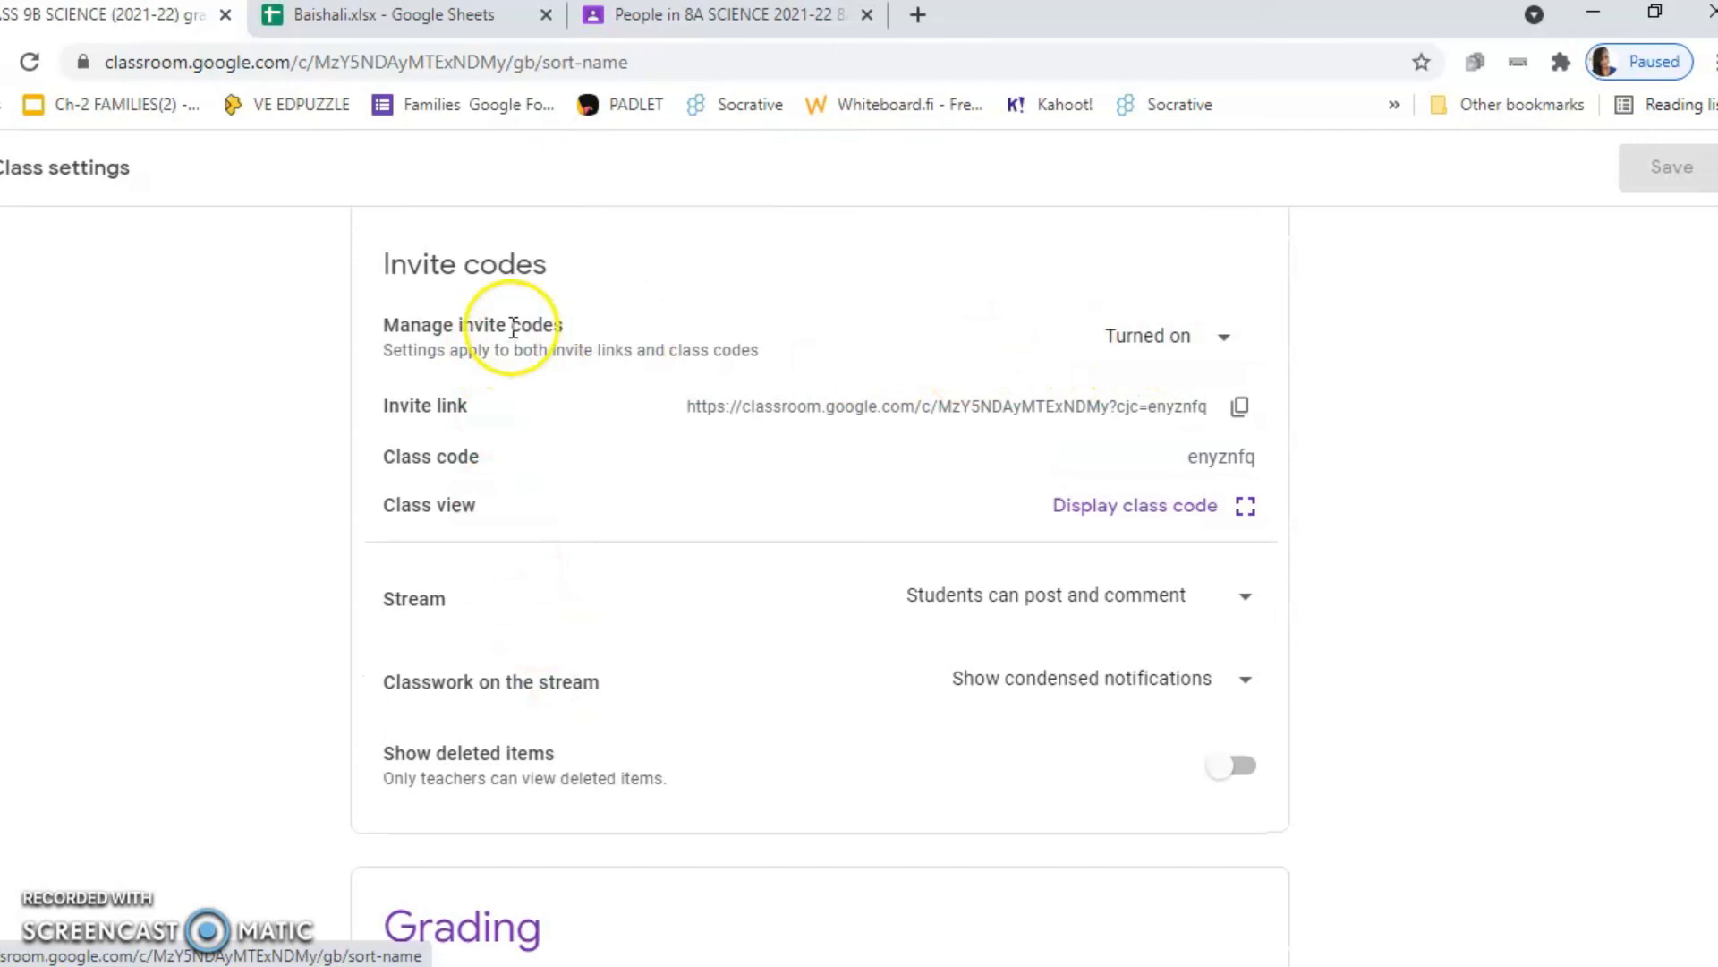
left_click(1222, 345)
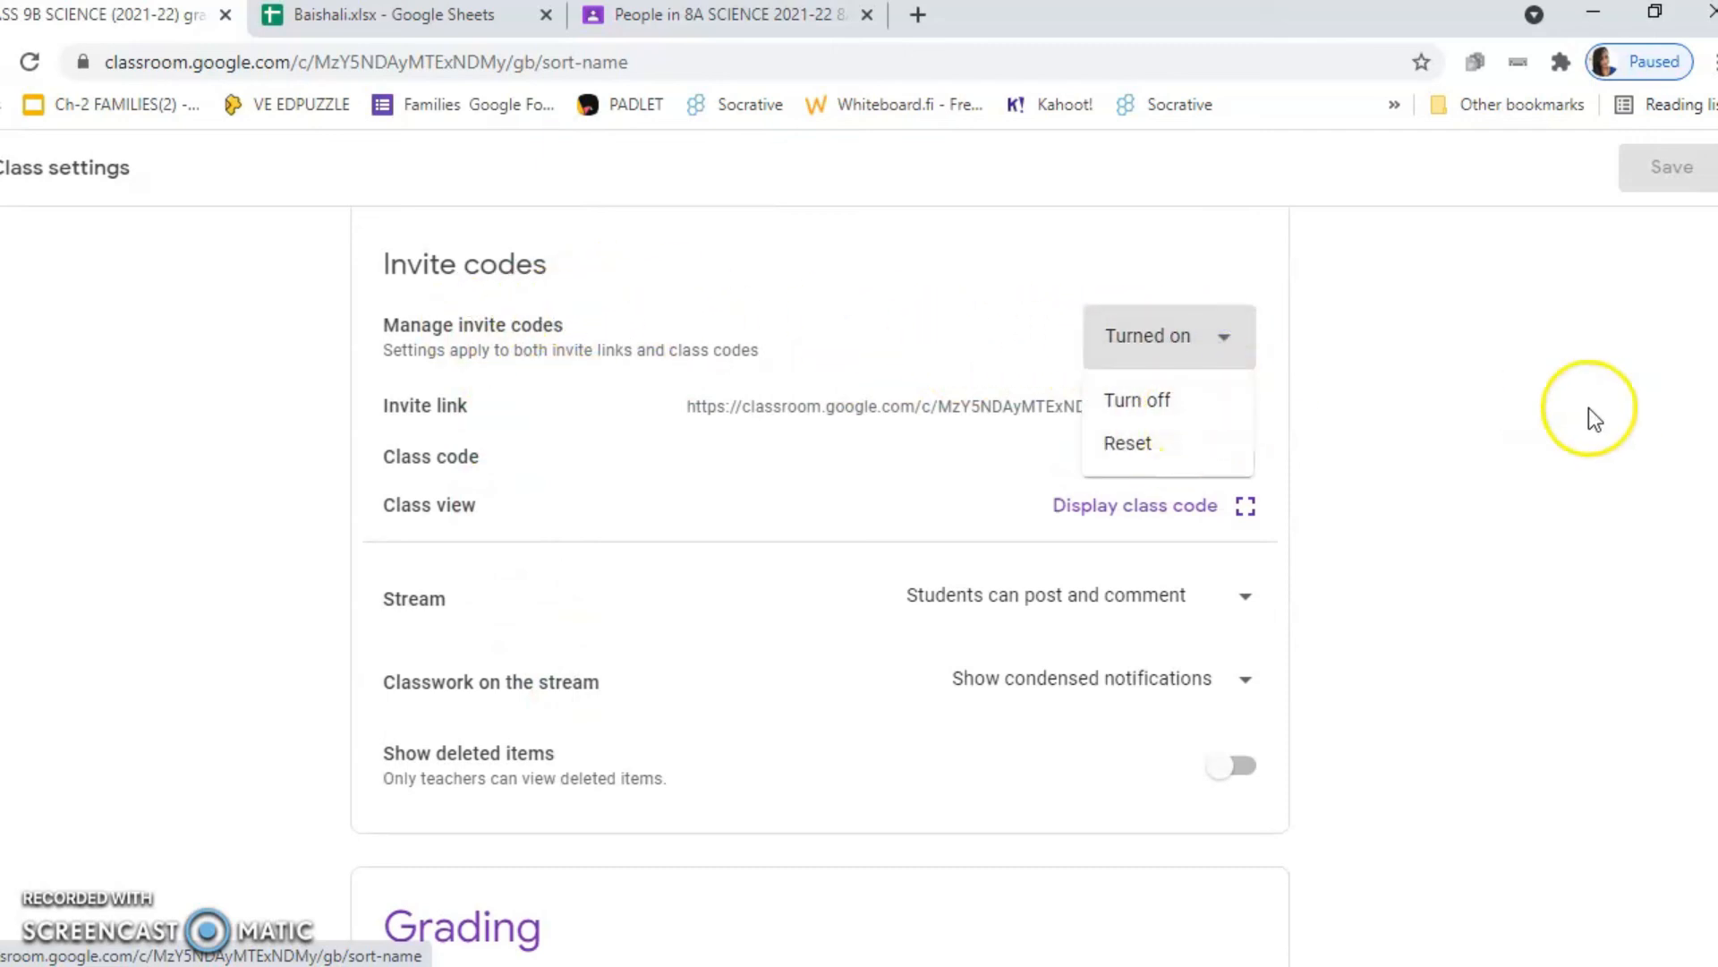
left_click(1516, 403)
scroll(548, 573, "down", 2)
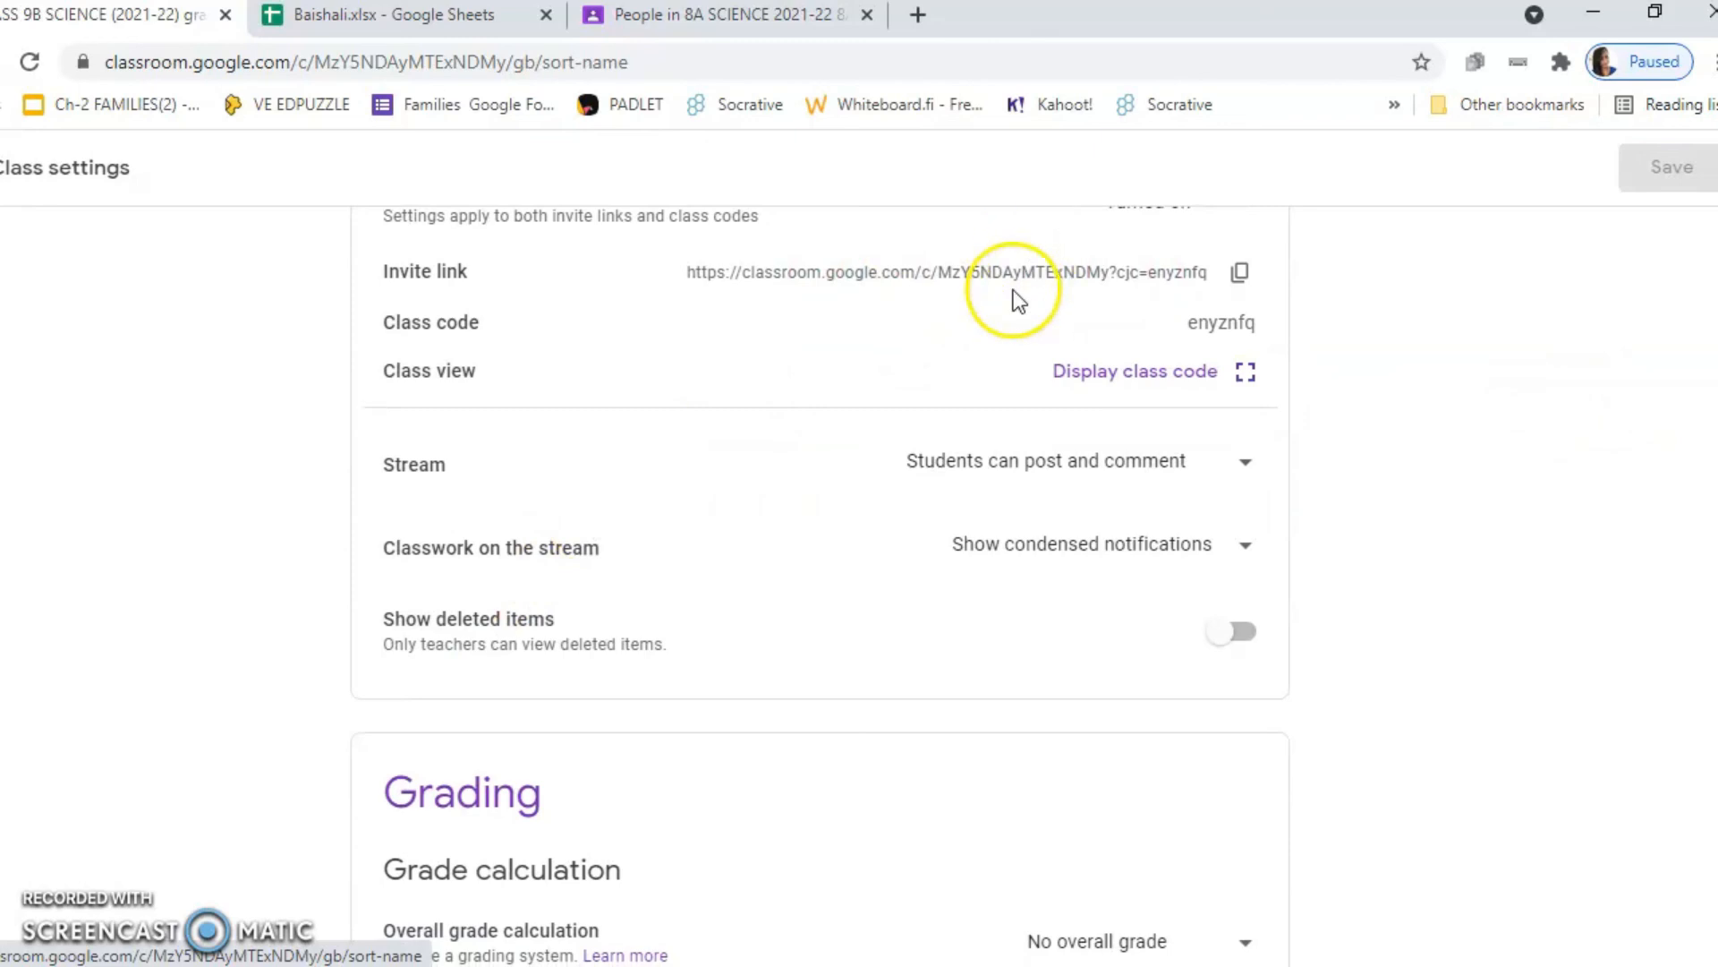
scroll(1048, 588, "down", 3)
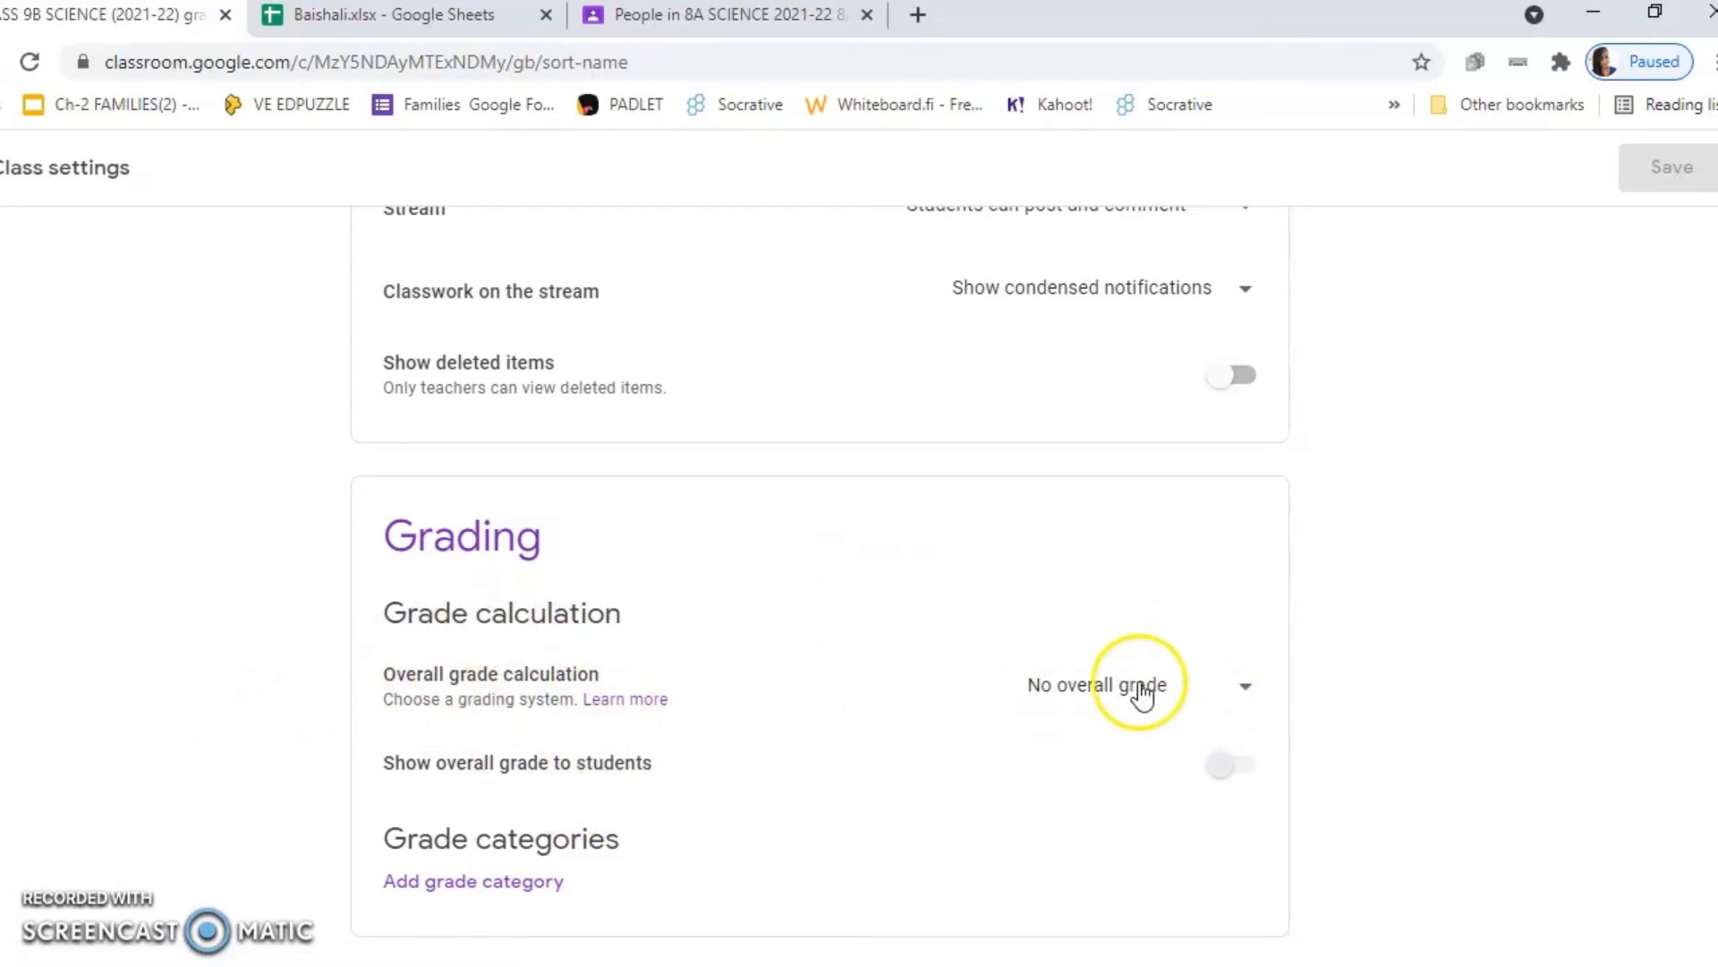
- View the overall grade calculation options and the grading help page, and return to the class settings
left_click(1241, 684)
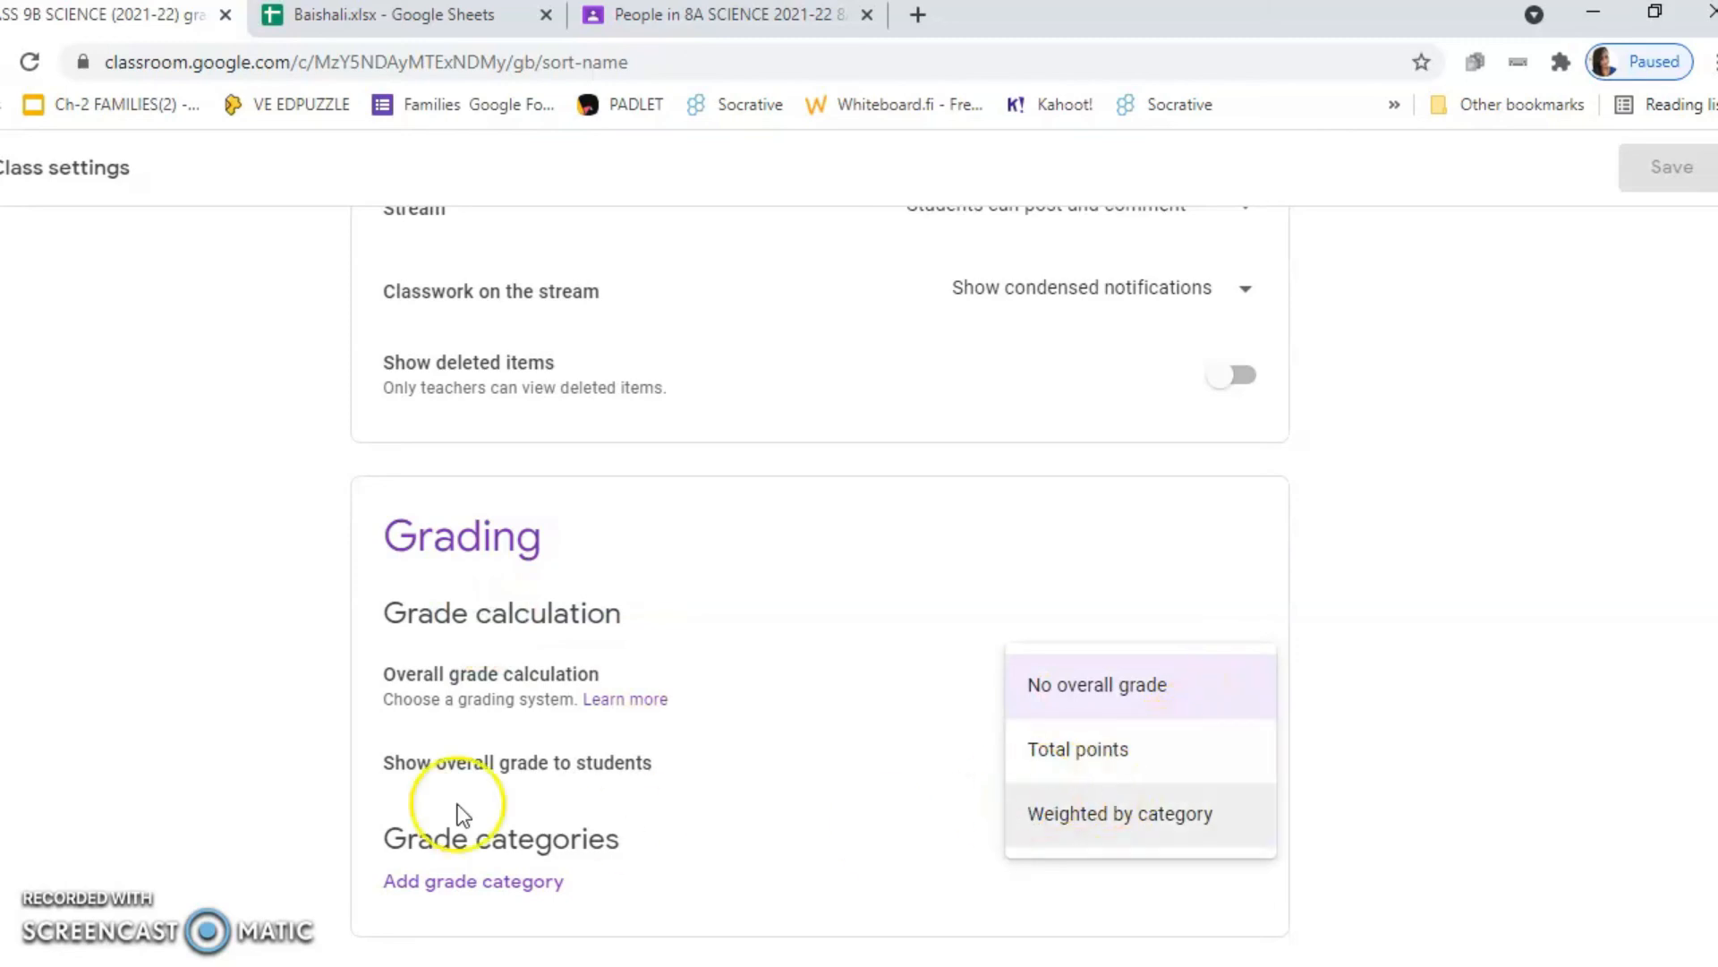
left_click(646, 700)
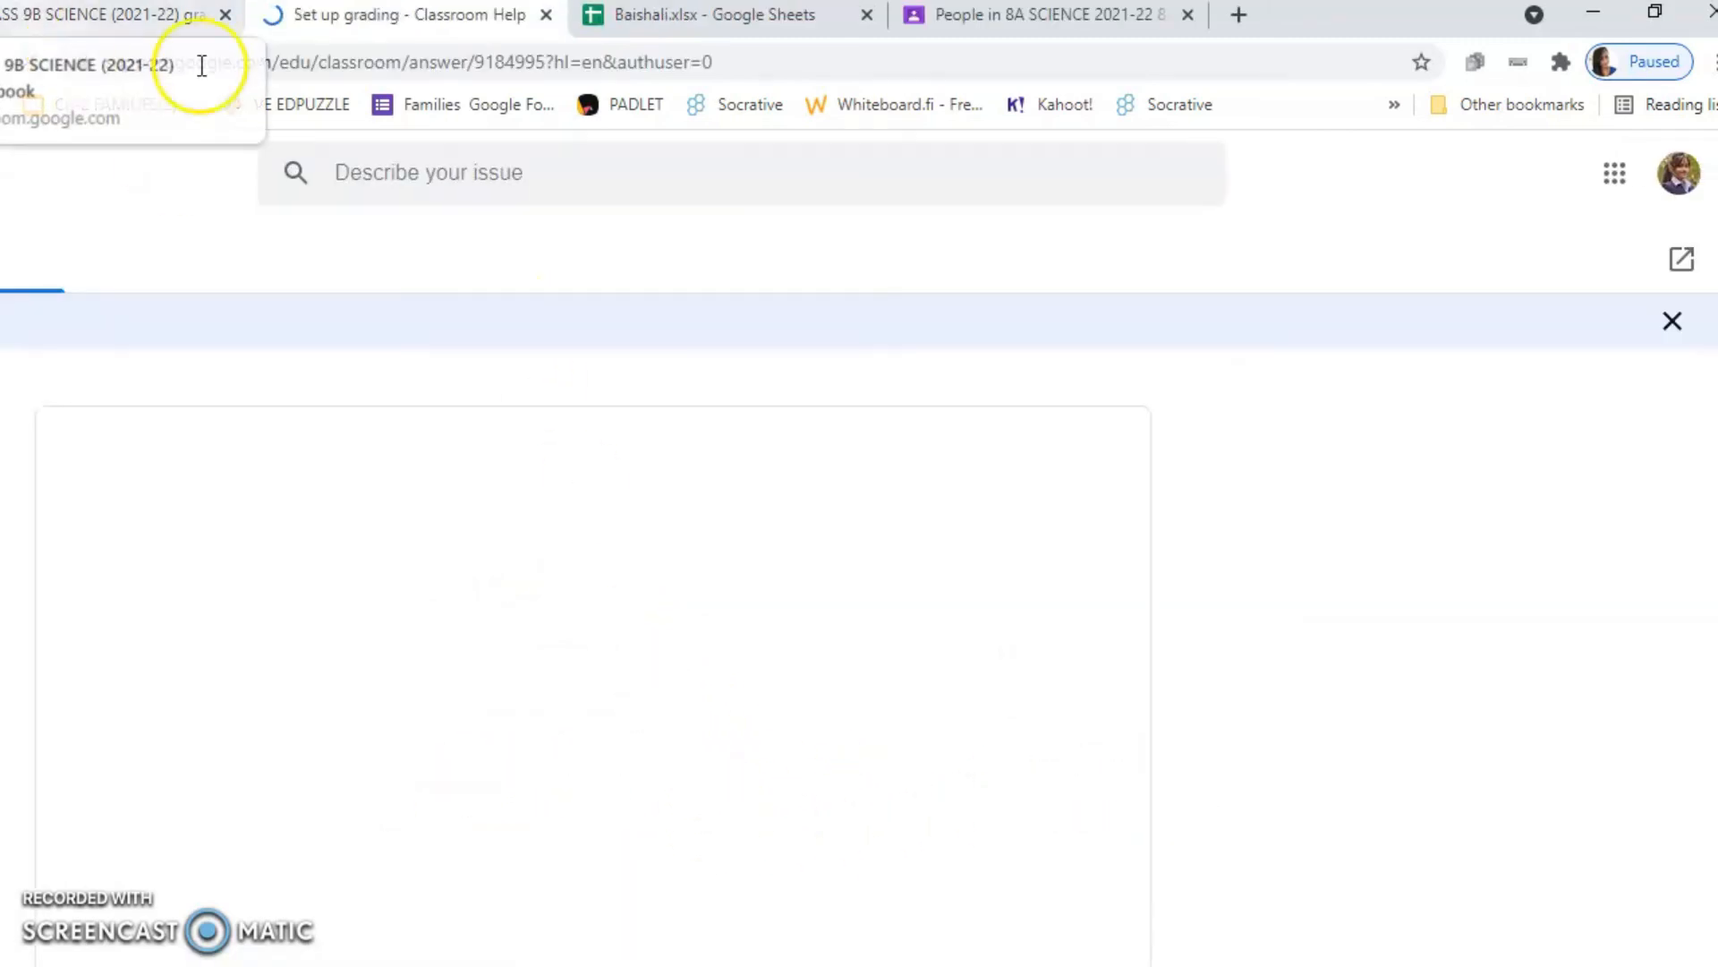
left_click(116, 16)
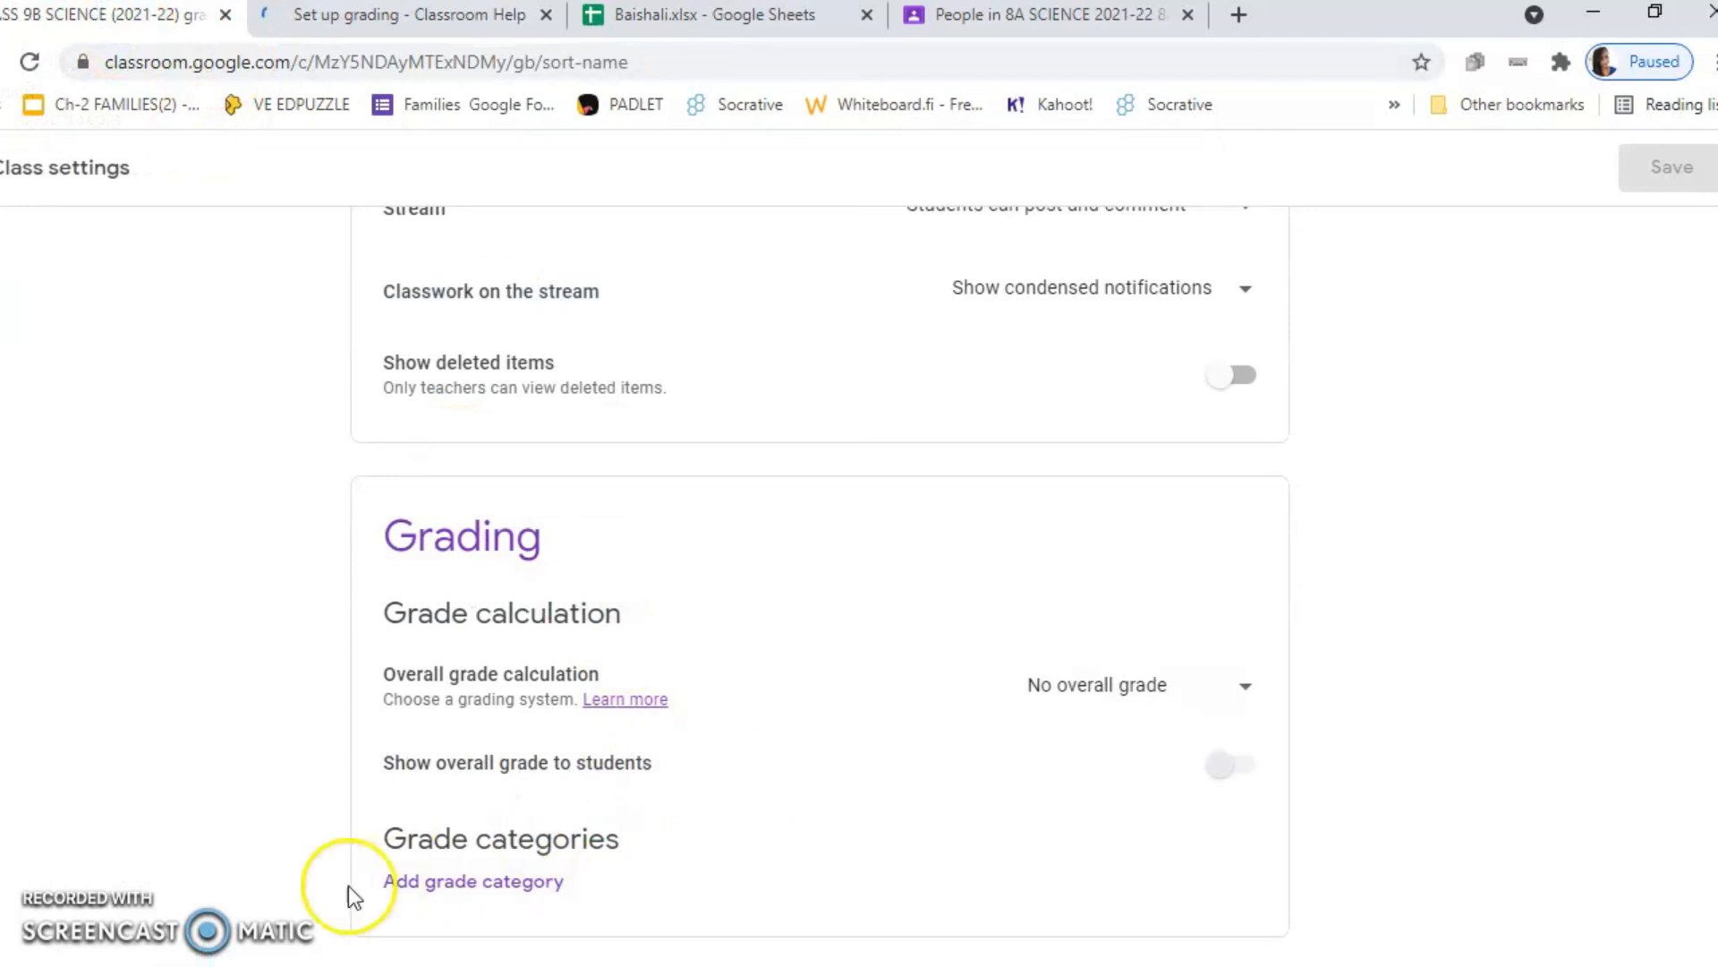
- Add a grade category named PT-I with 50 default points
left_click(526, 886)
scroll(627, 833, "down", 1)
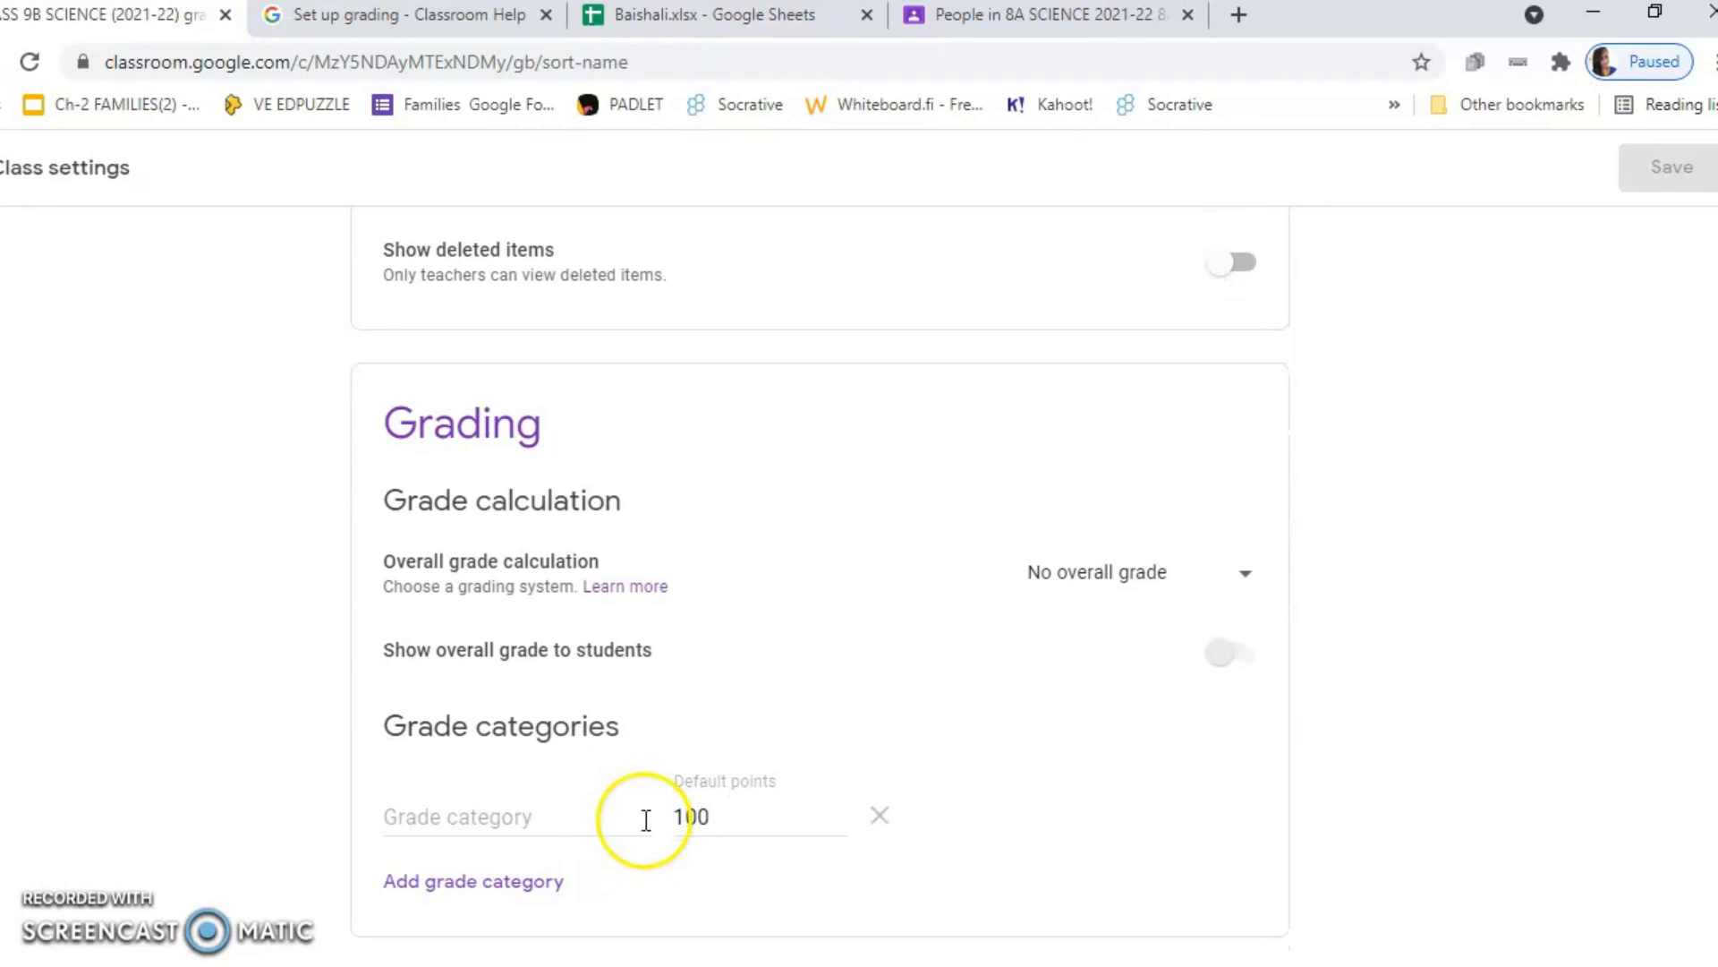
left_click(530, 821)
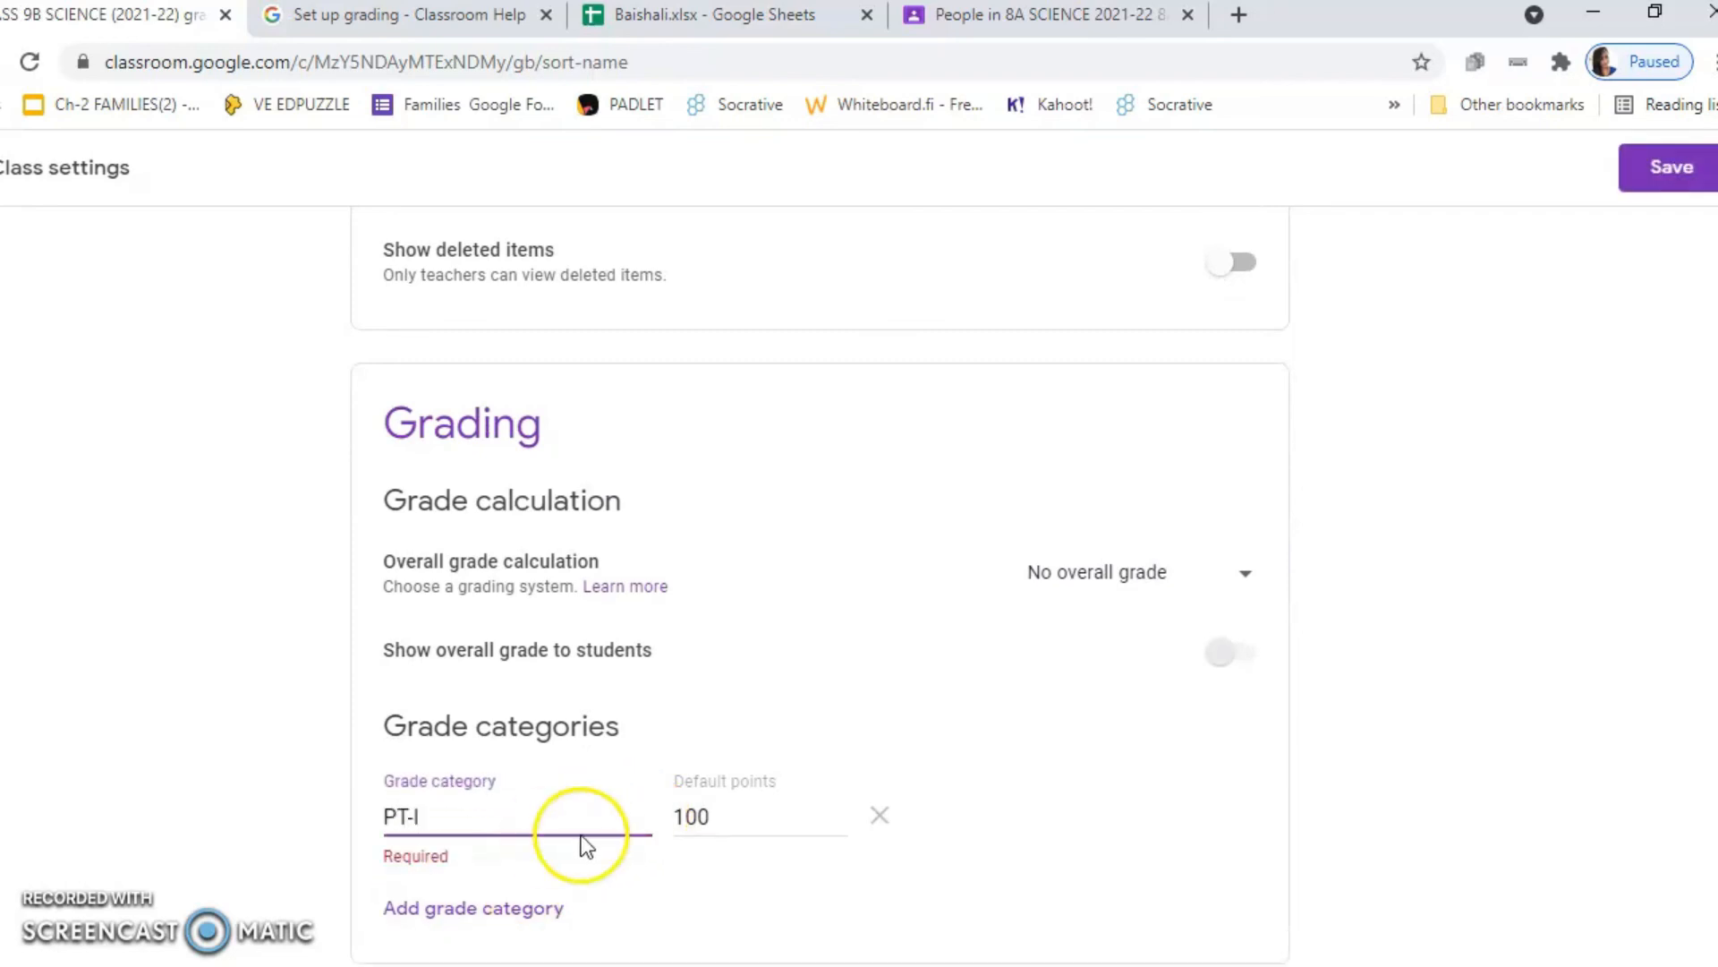
left_click(702, 815)
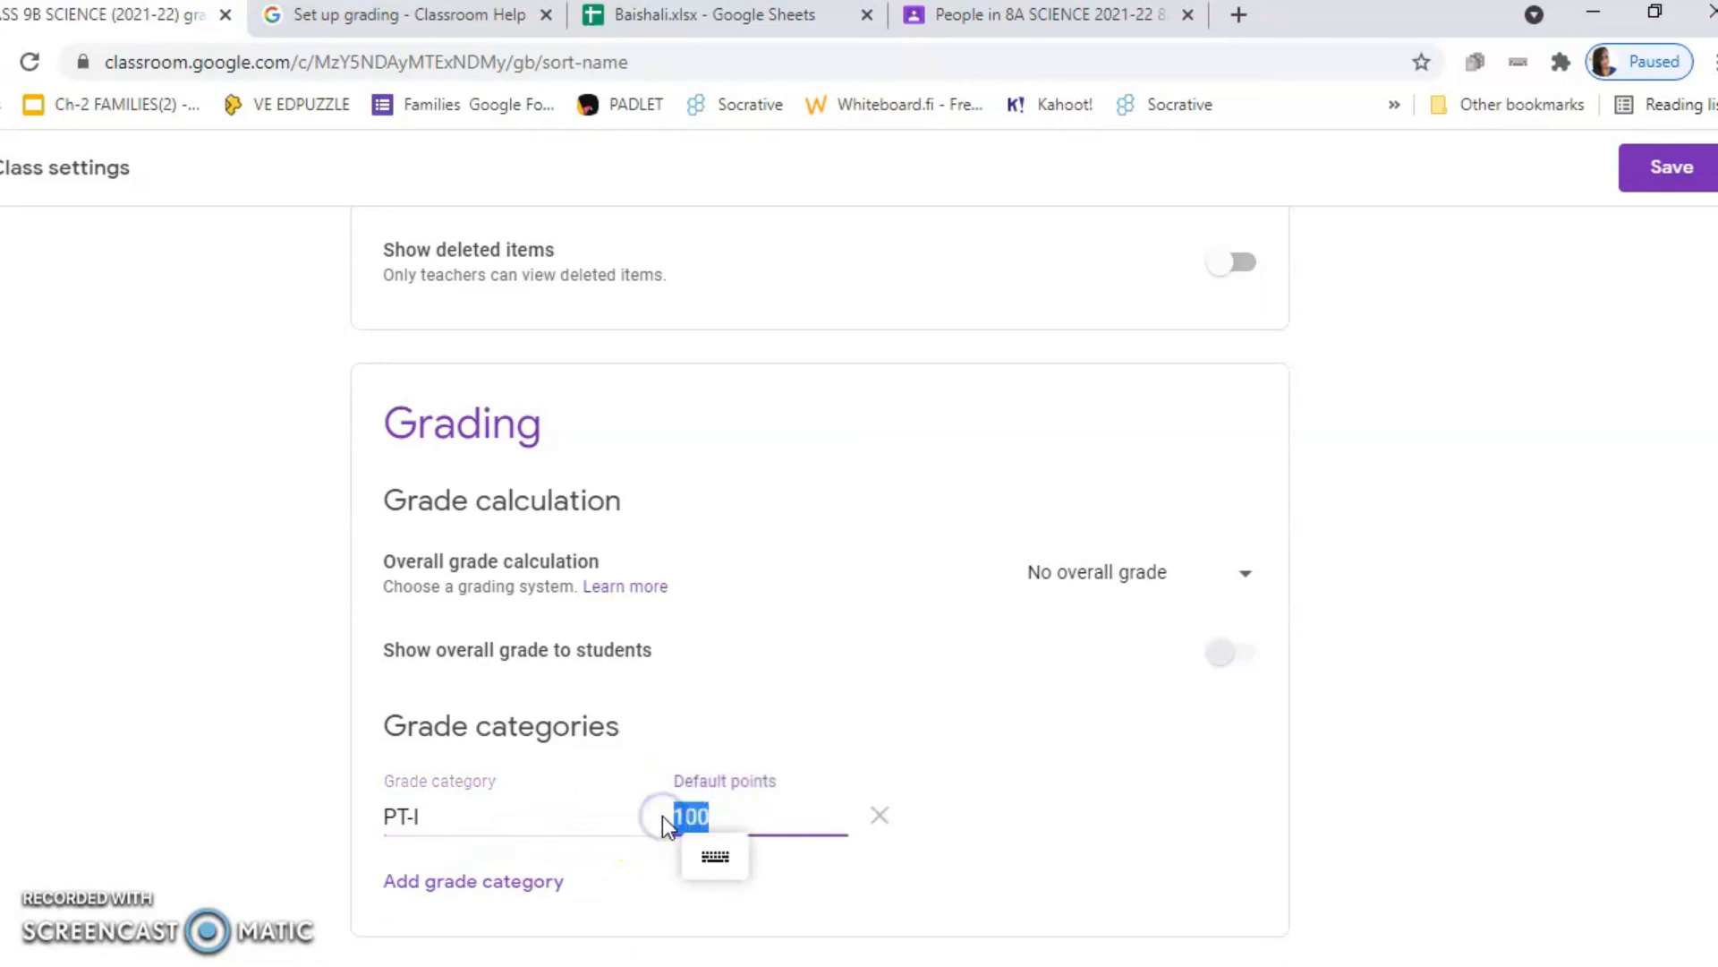
type("50")
- Add a second grade category named HALFYEARLY with 80 default points
left_click(523, 884)
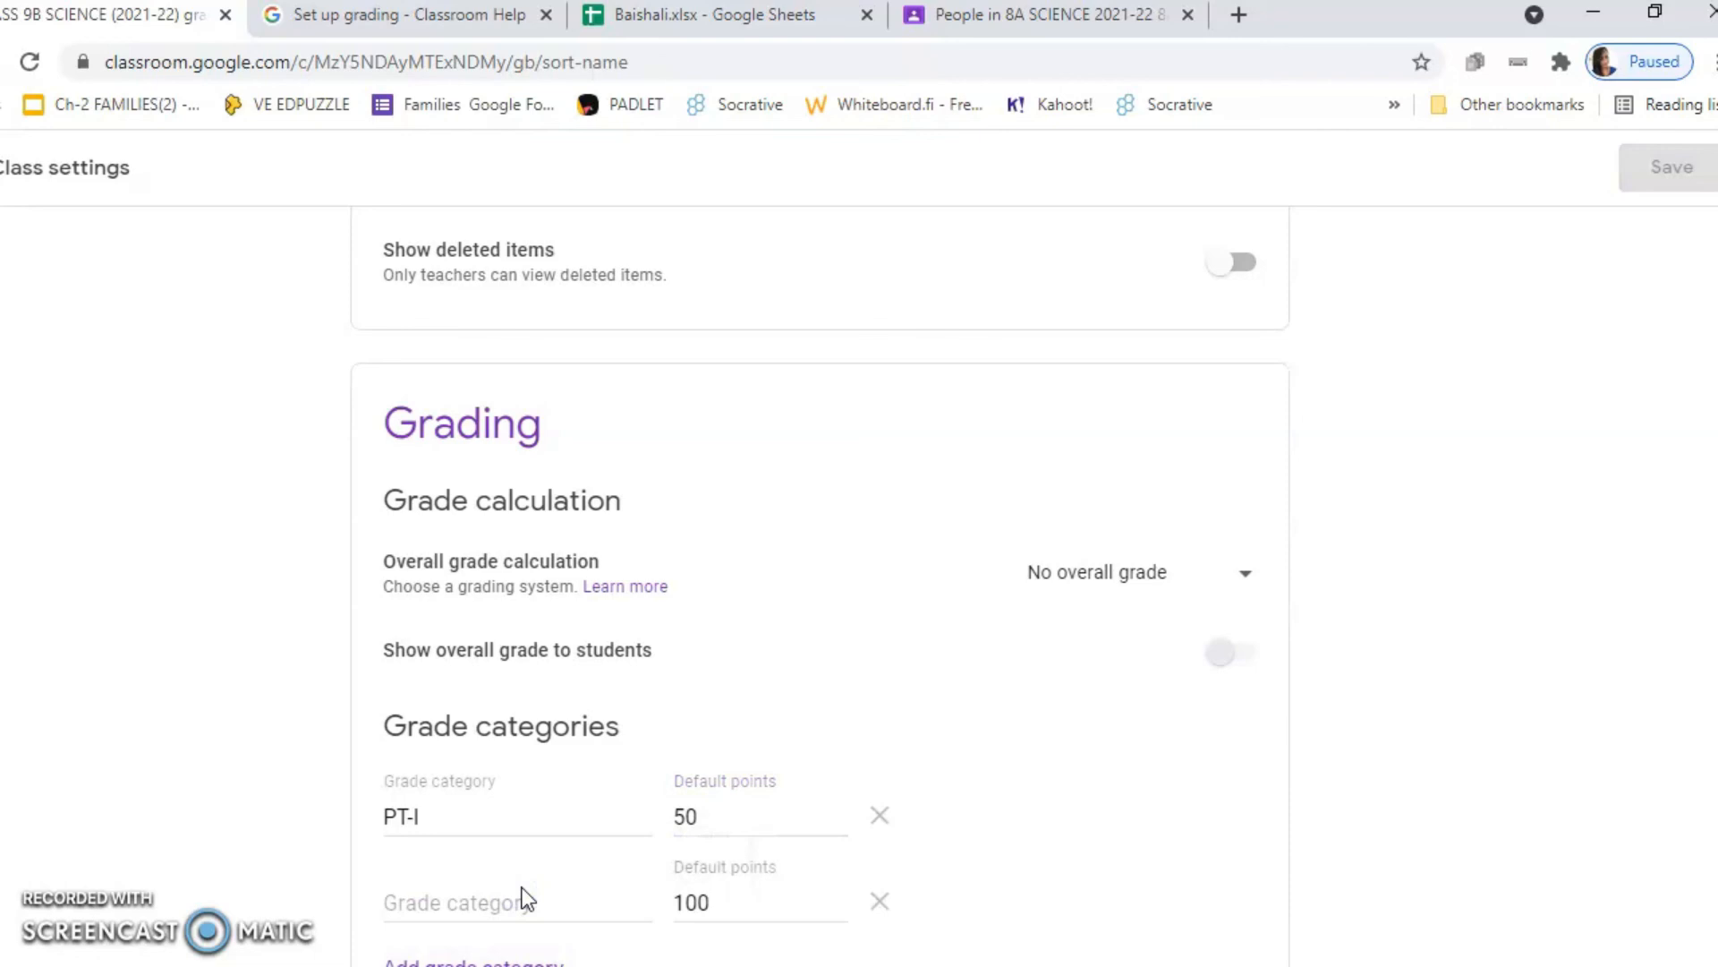
left_click(533, 890)
scroll(537, 890, "down", 1)
type("HALFYEARLY")
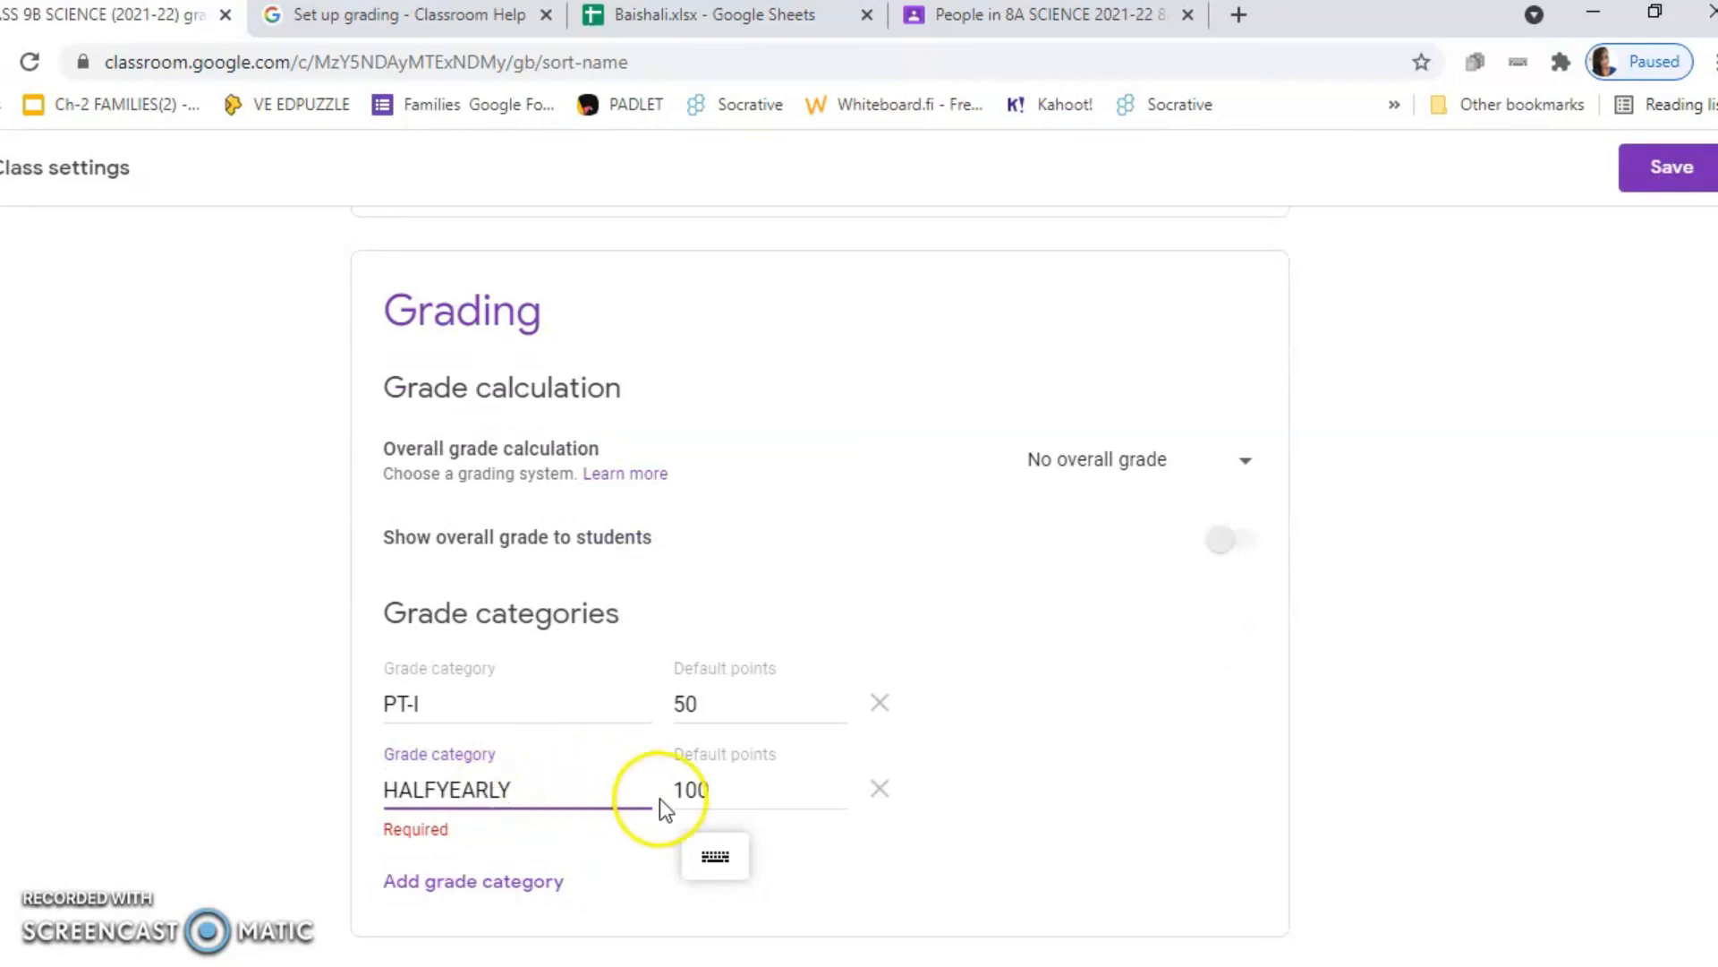
left_click(708, 790)
left_click_drag(767, 809, 783, 821)
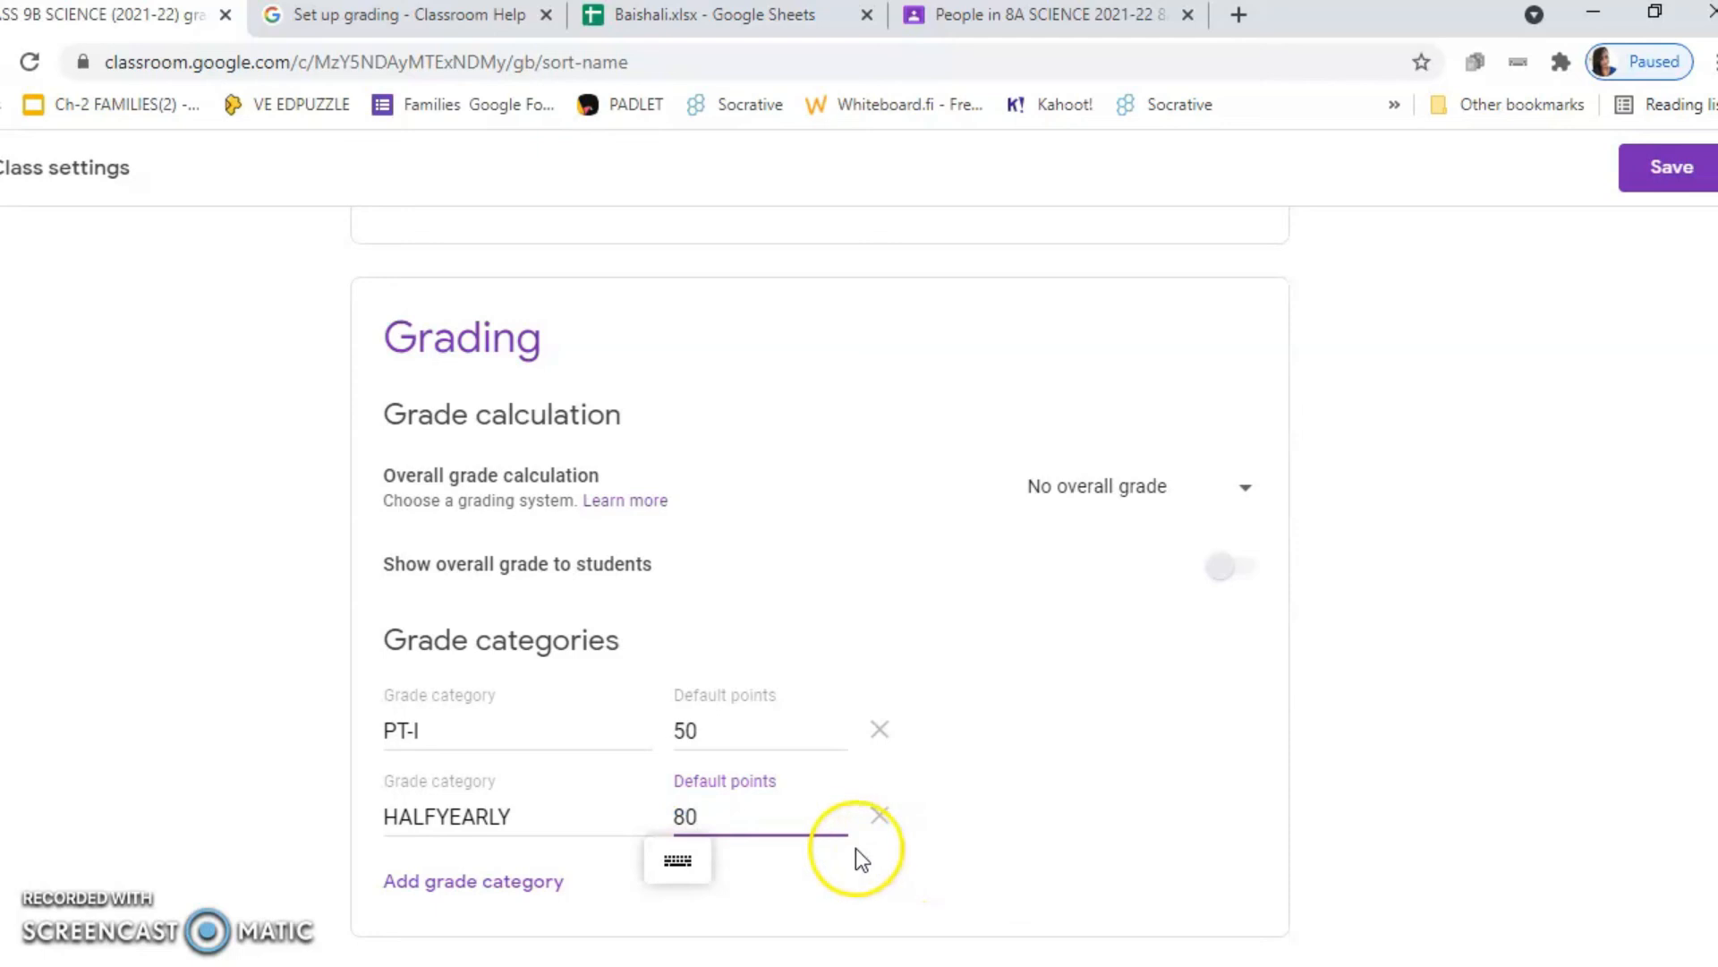
left_click(519, 879)
scroll(594, 696, "down", 1)
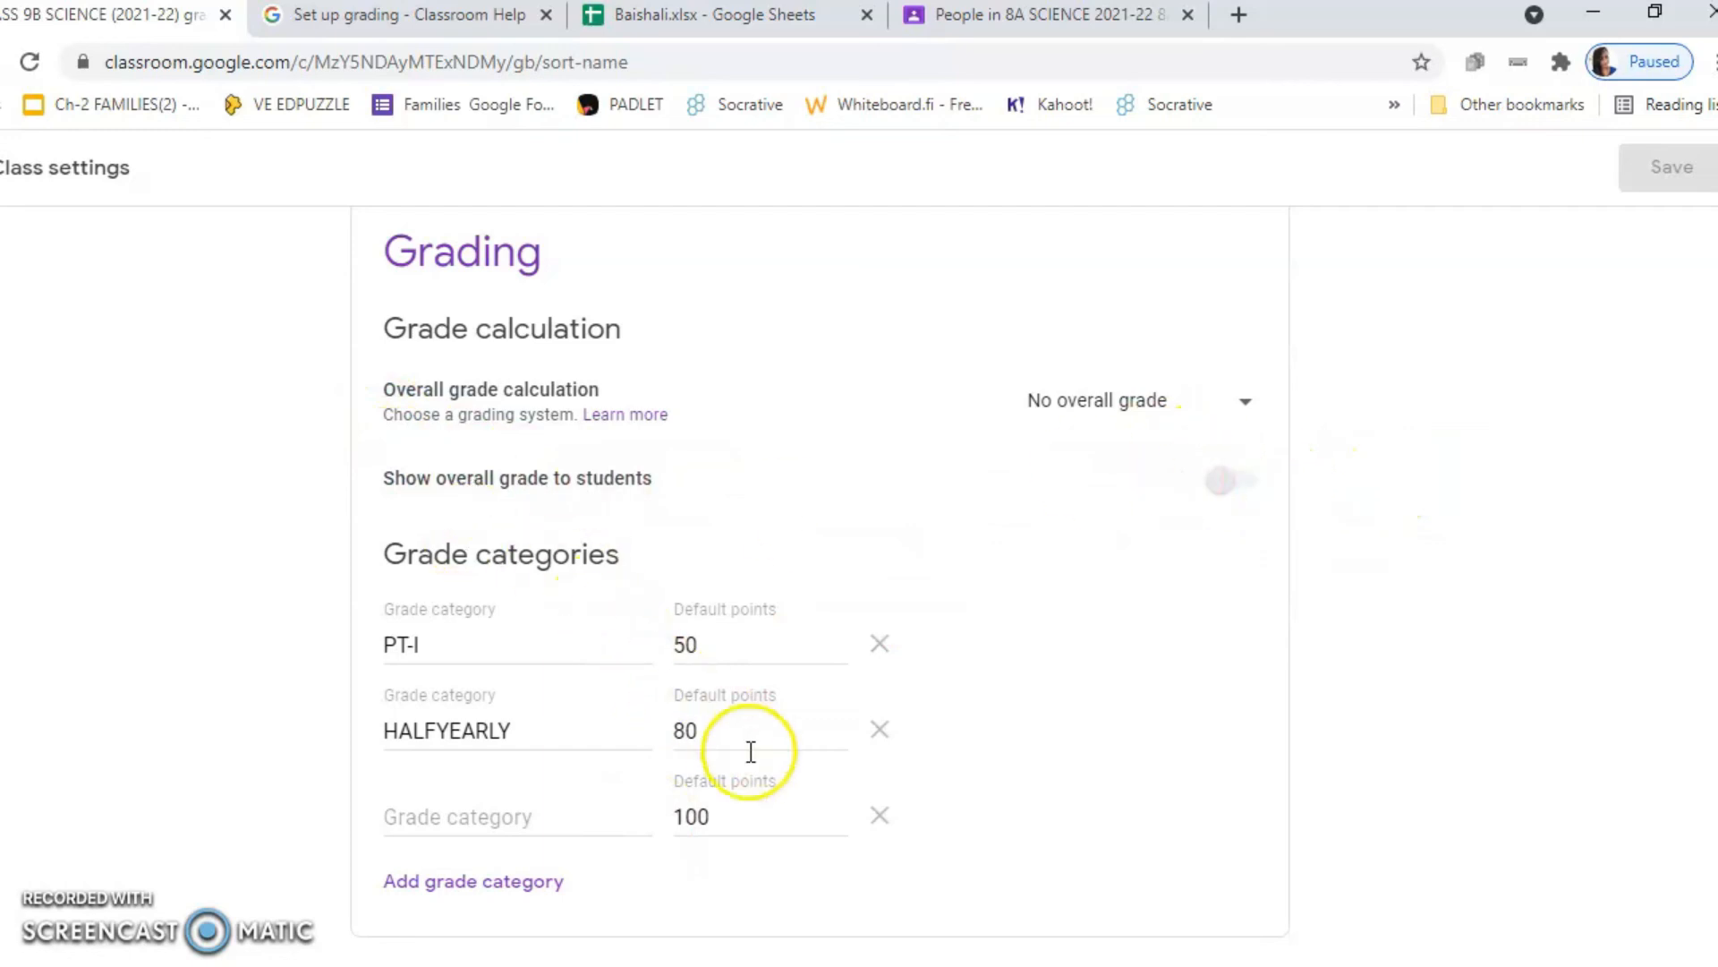
left_click(877, 815)
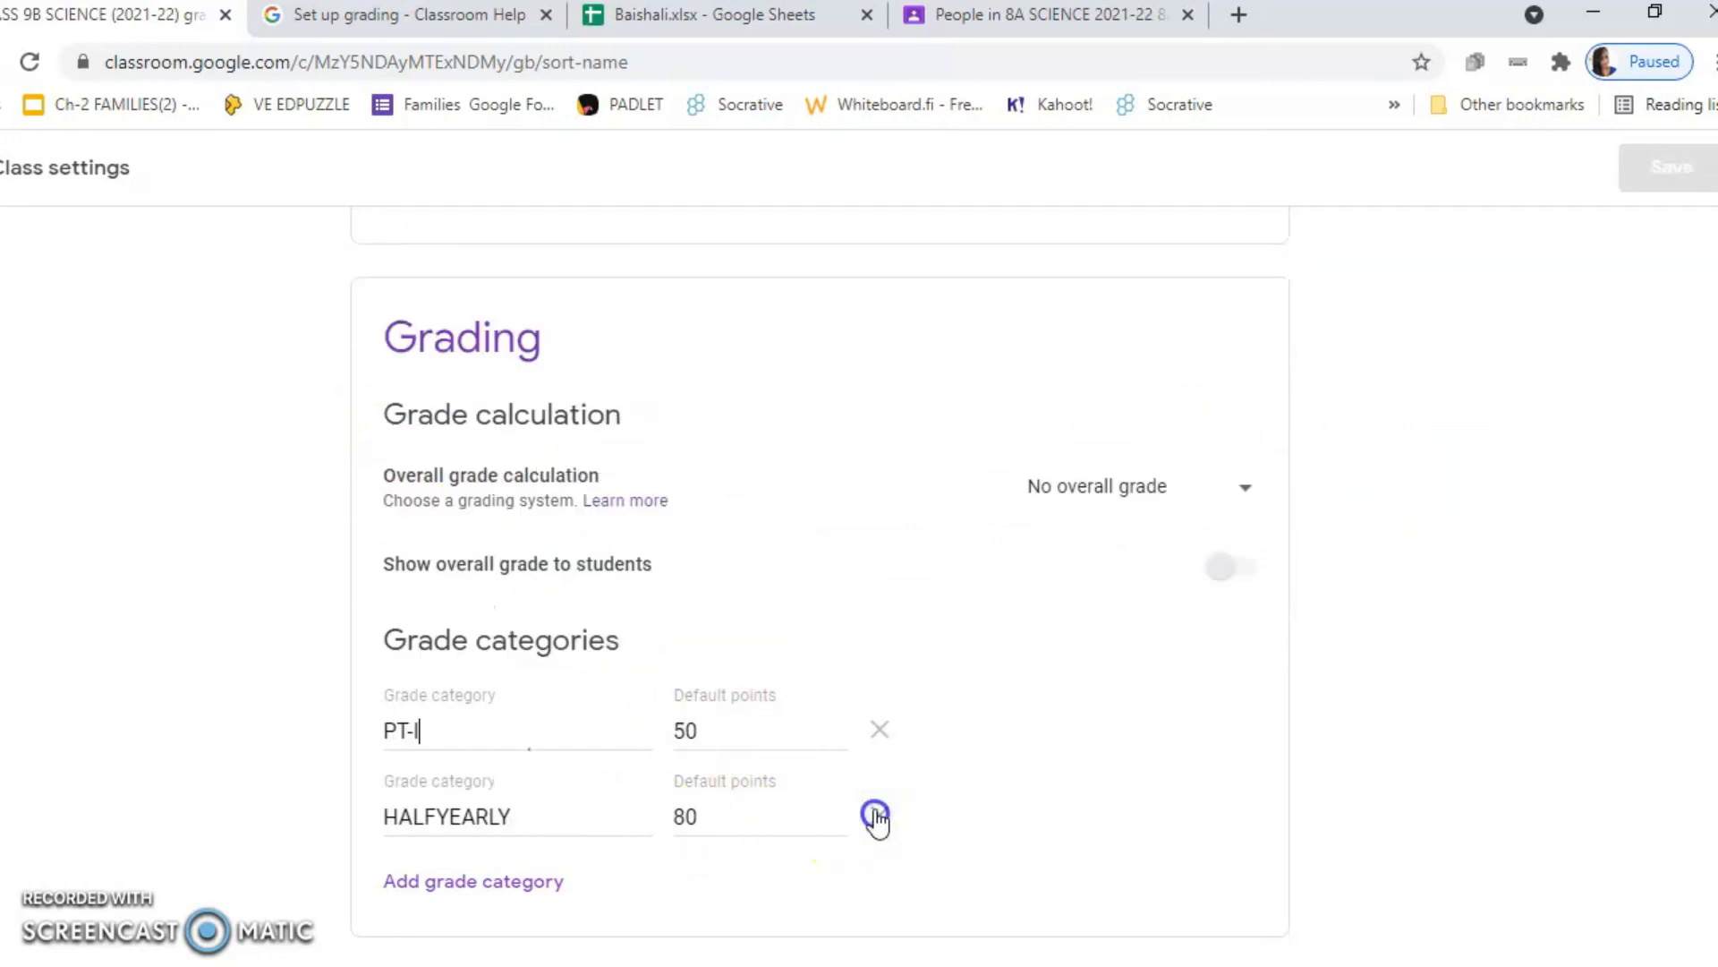
- Set the overall grade calculation to Total points, show the overall grade to students, and save the class settings
left_click(1235, 569)
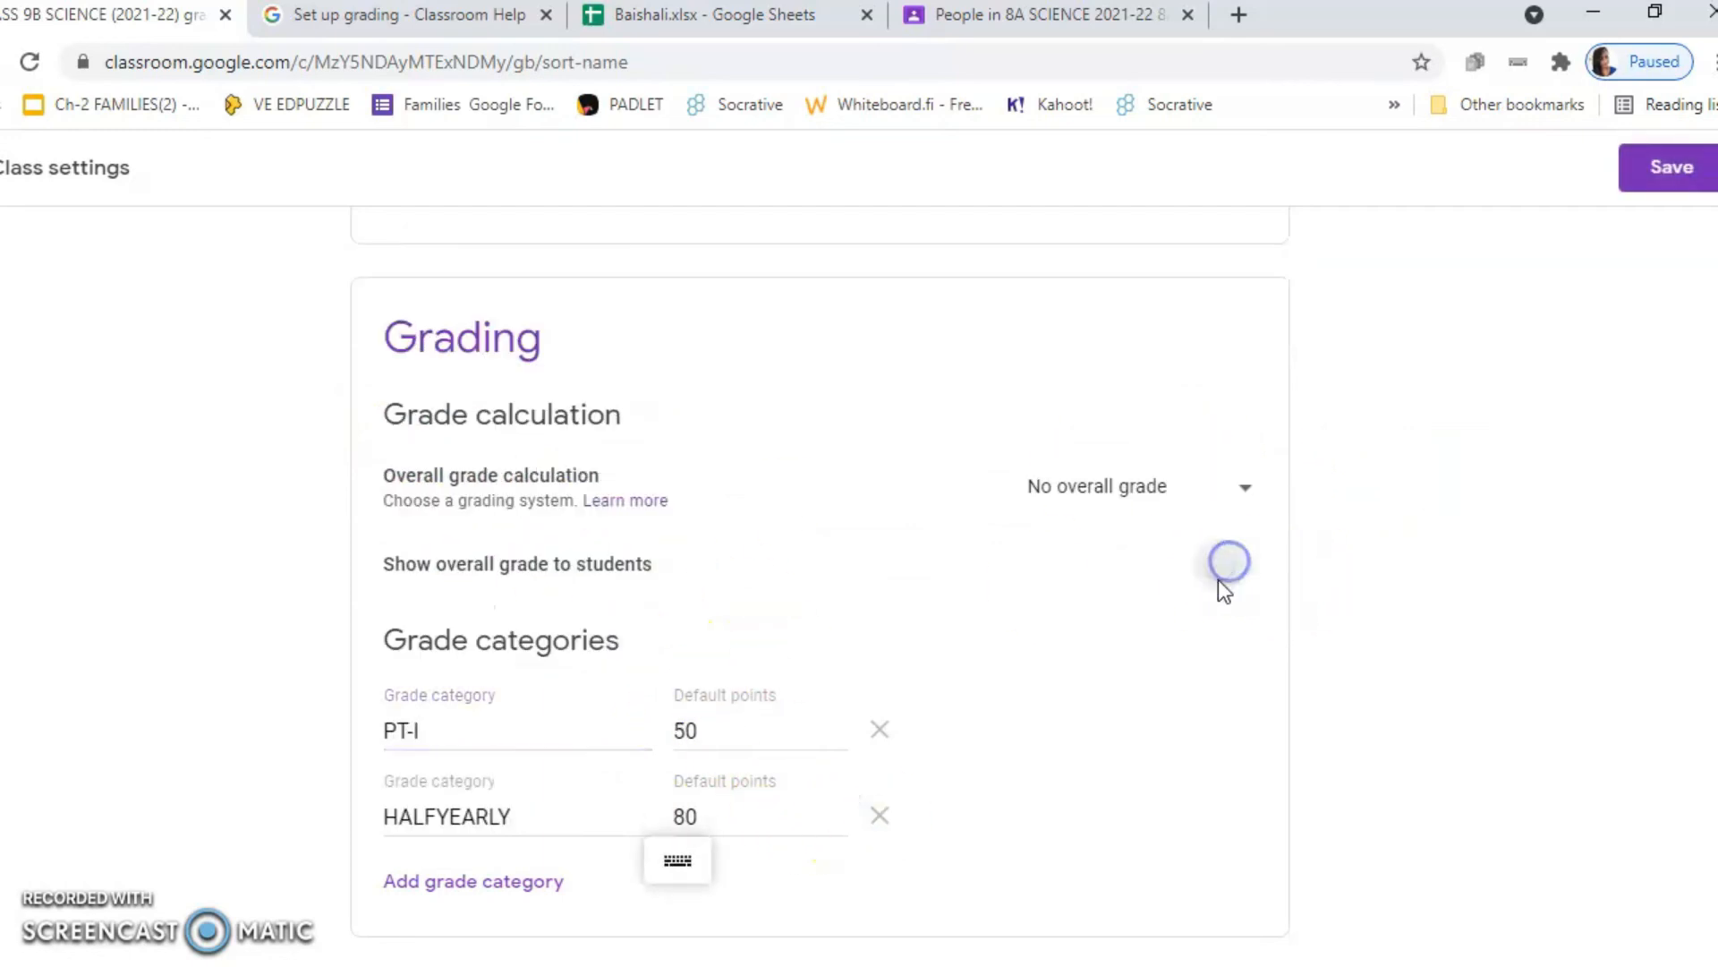
left_click(1245, 495)
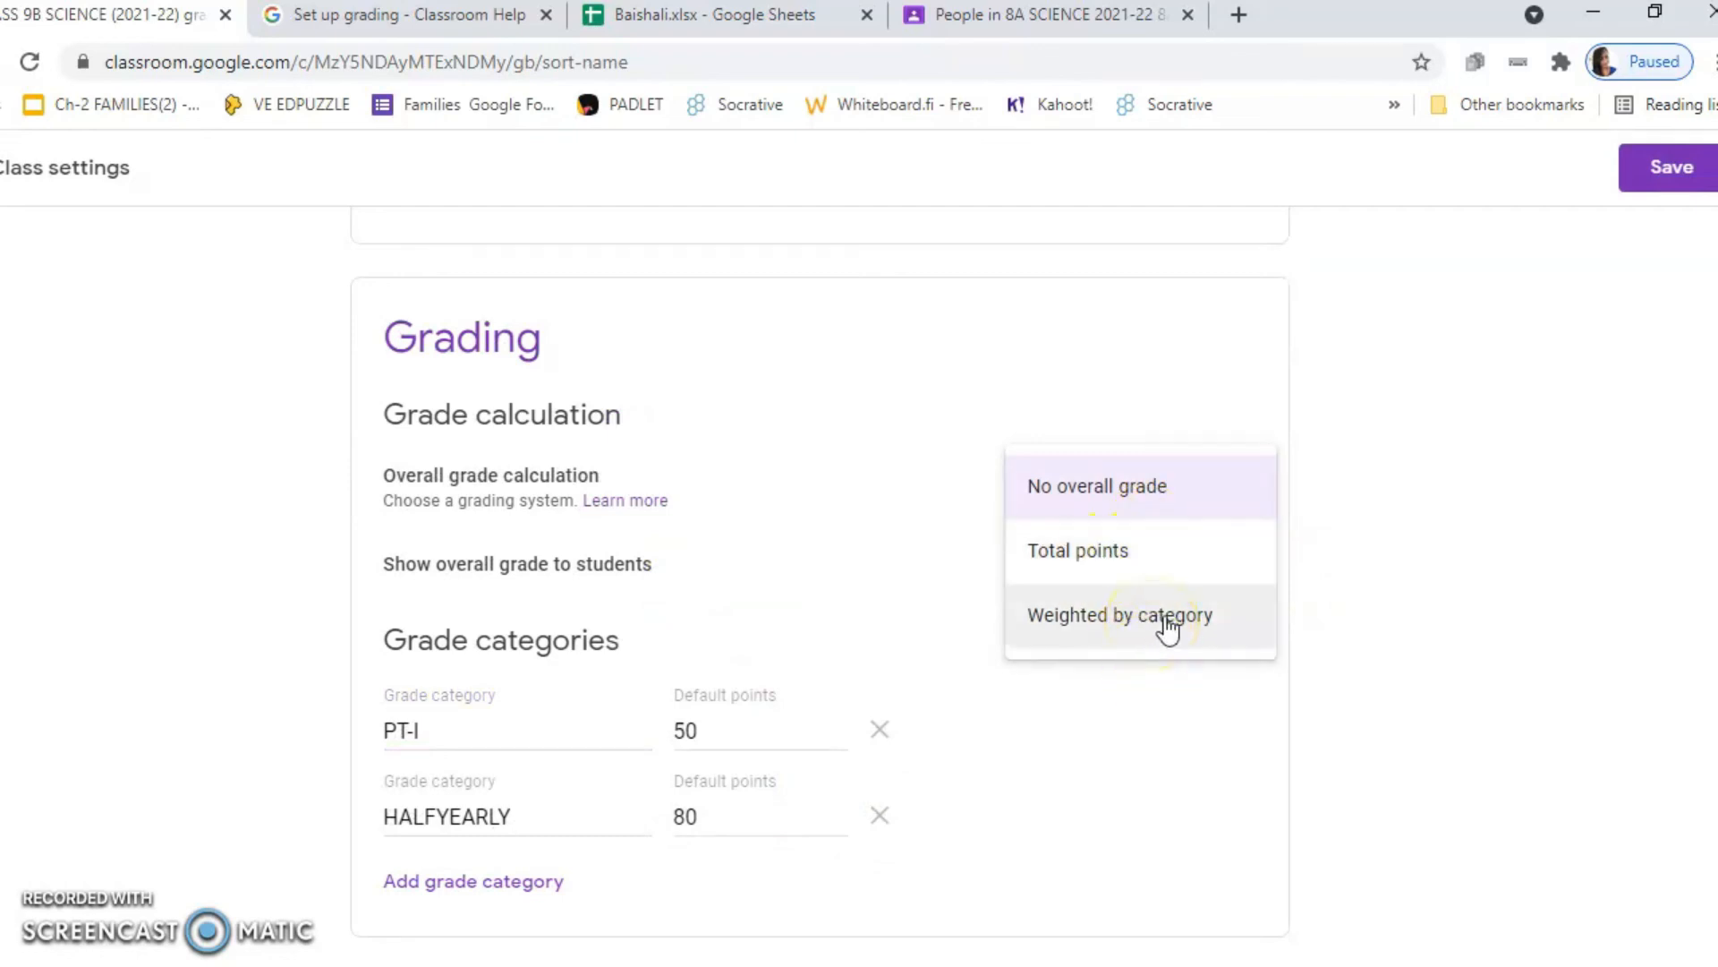
left_click(1125, 551)
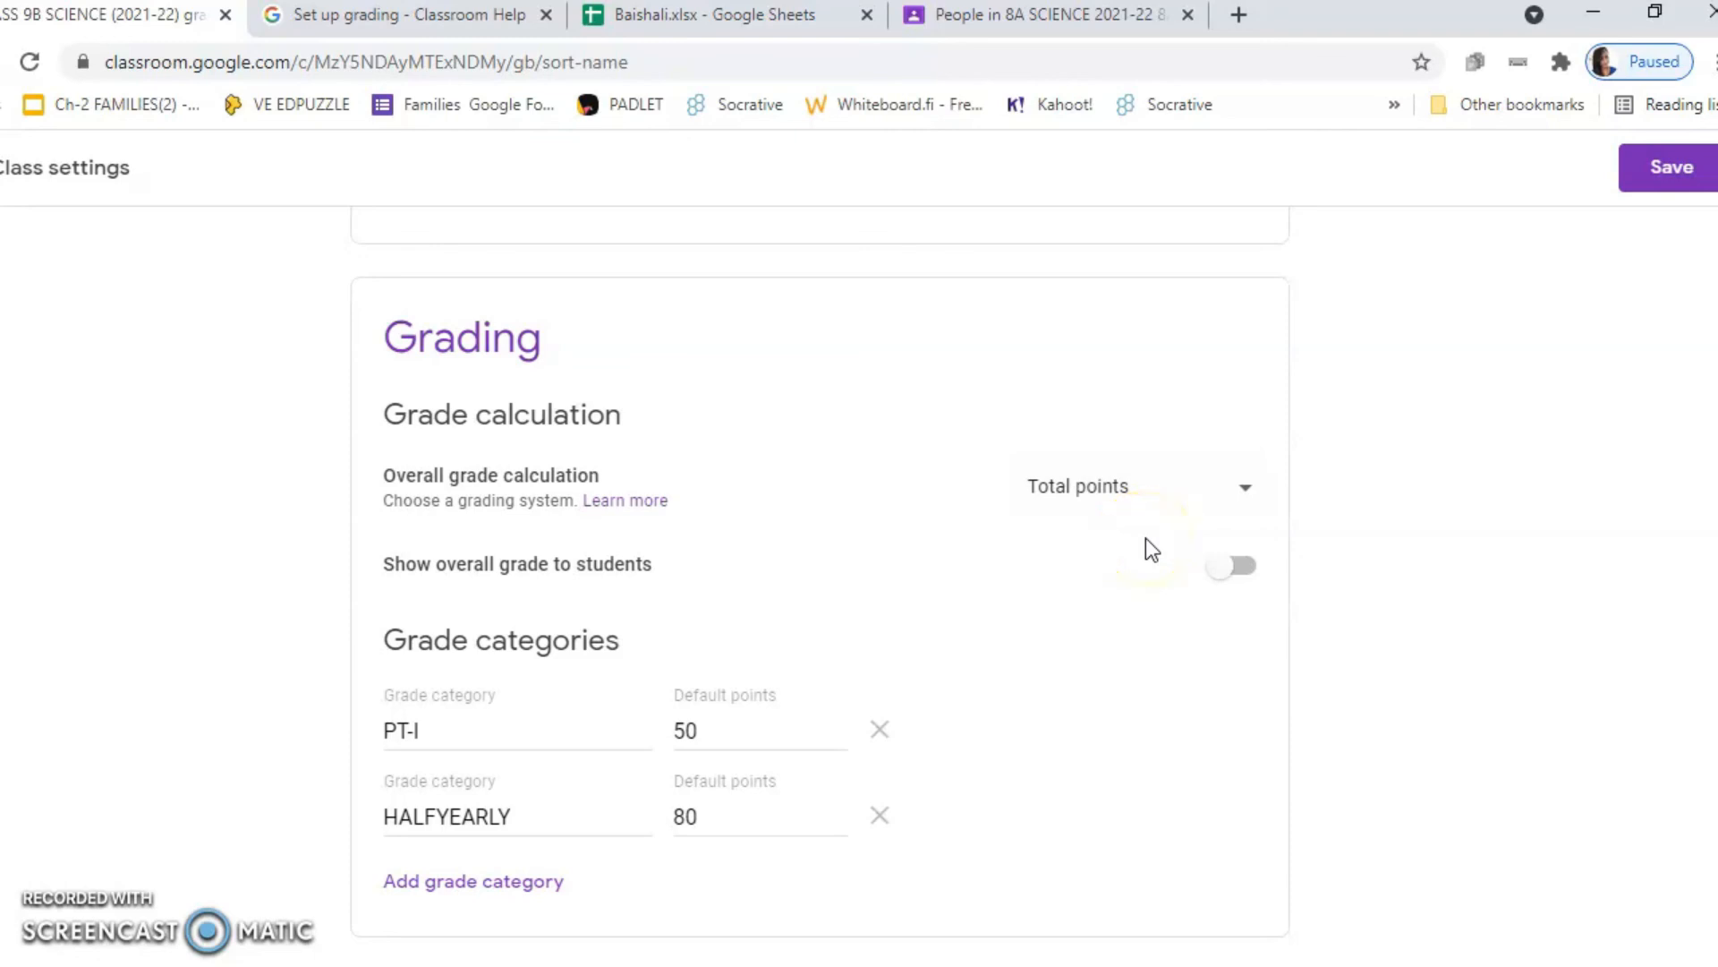
left_click(1110, 495)
left_click(1241, 569)
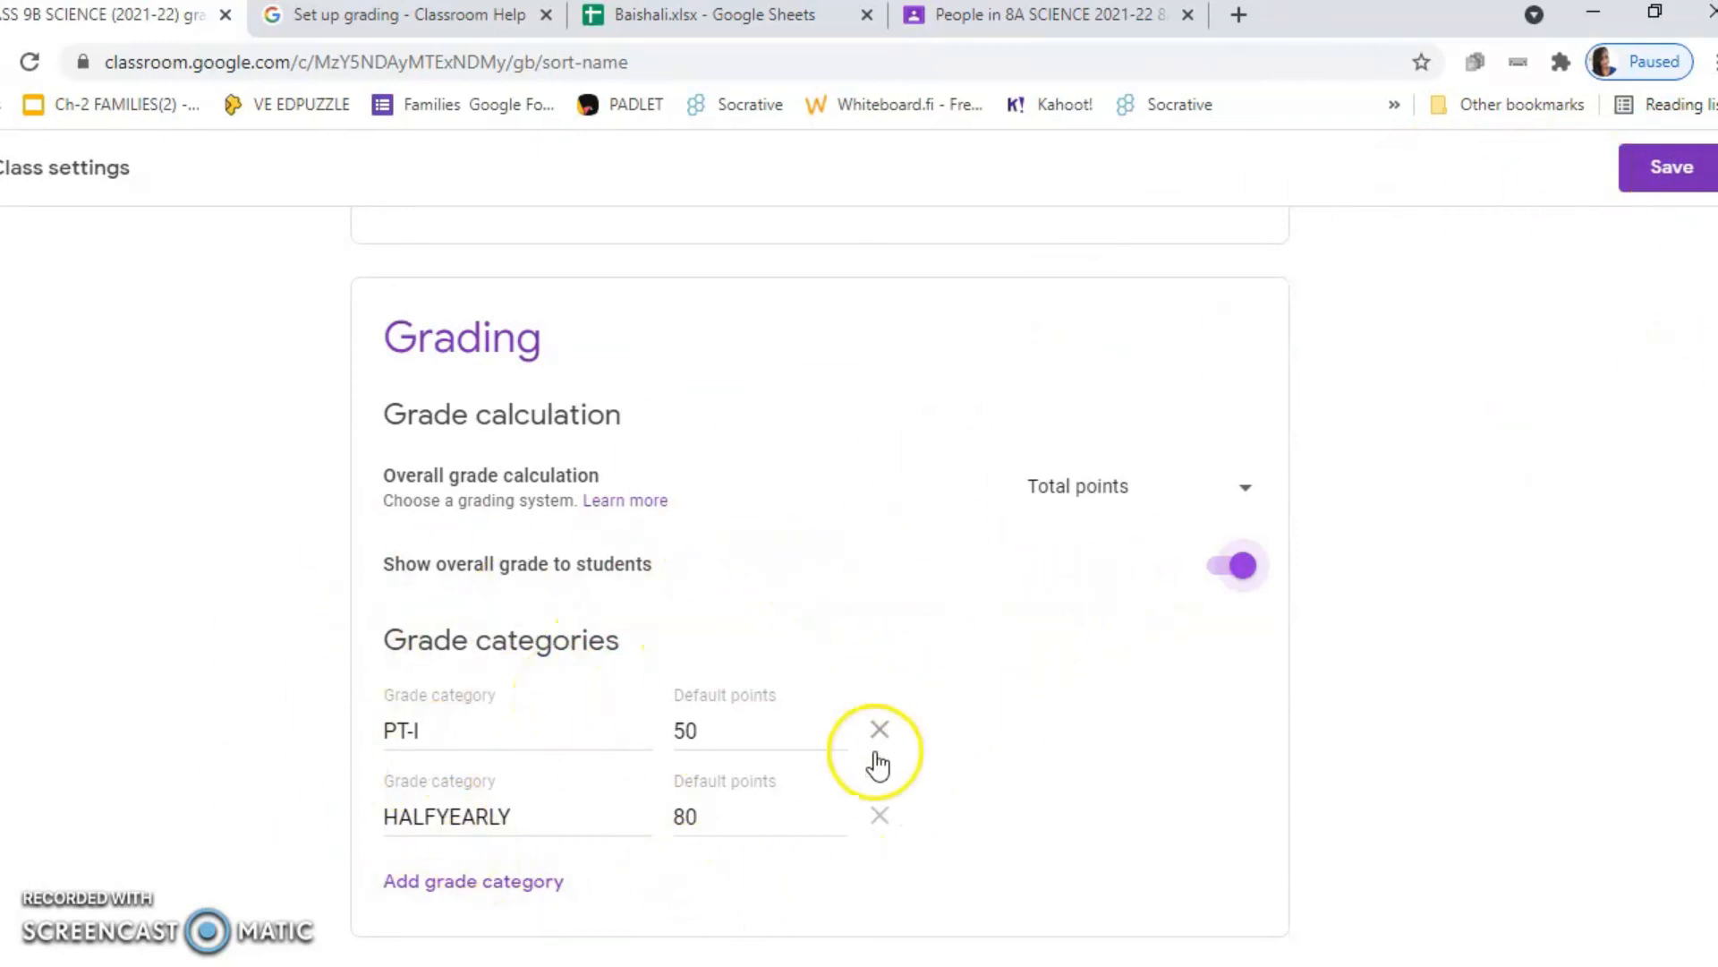
left_click(1674, 170)
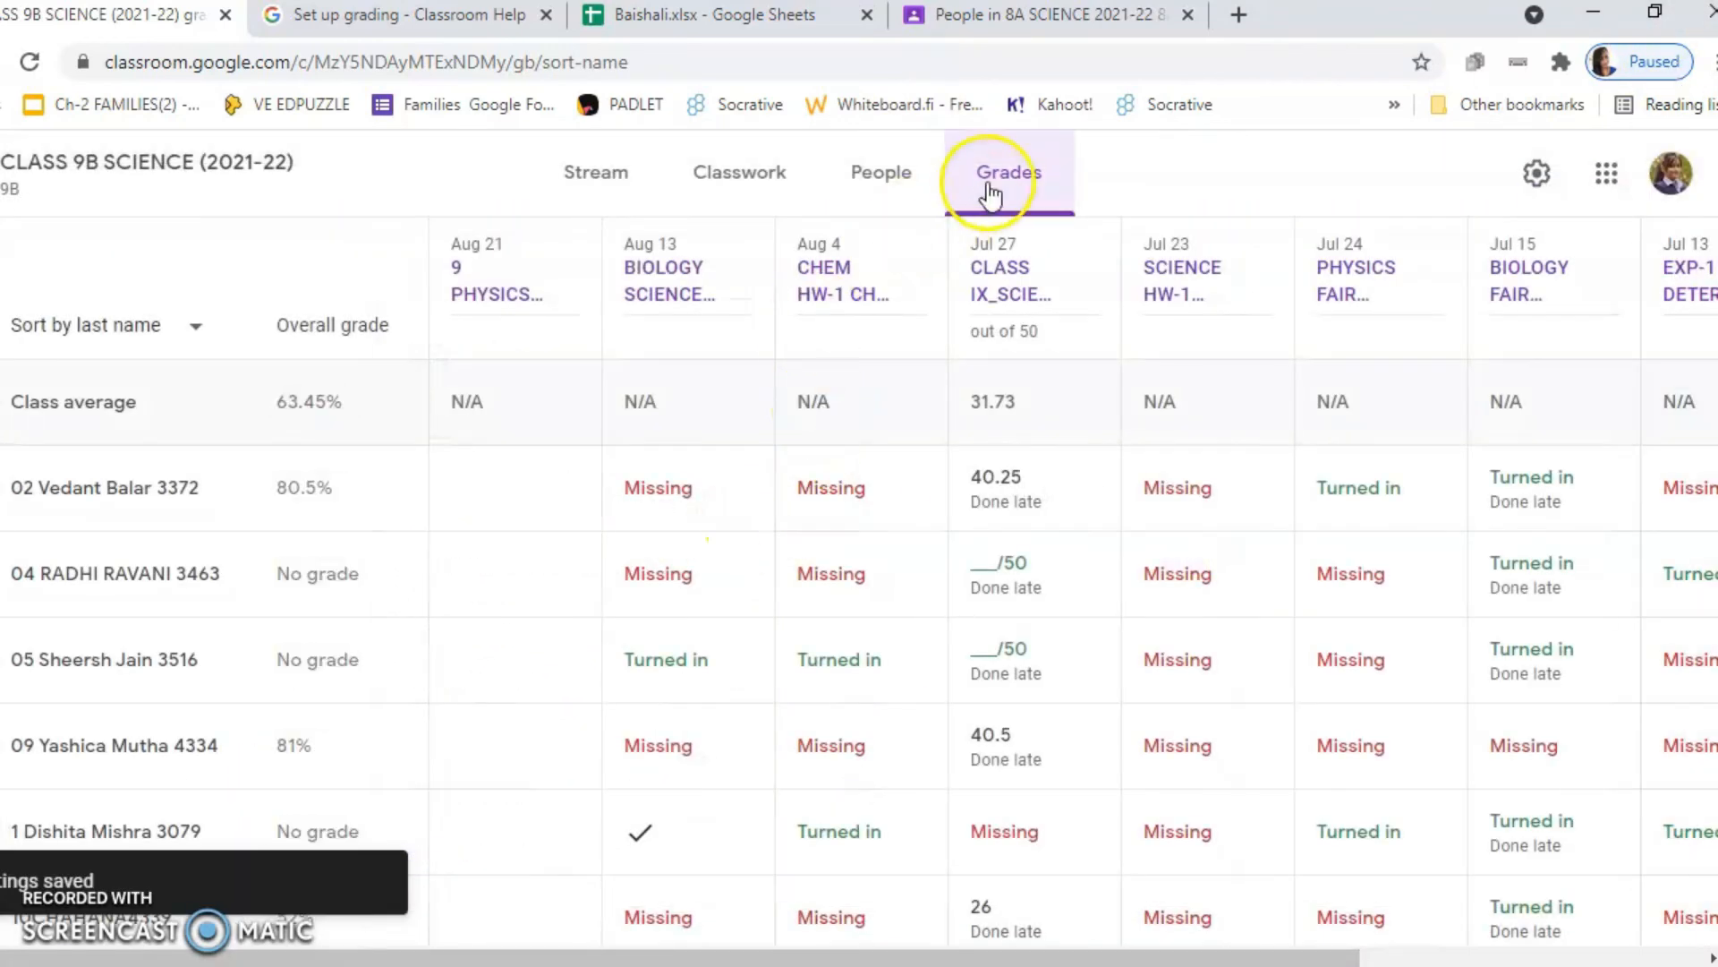
scroll(633, 498, "down", 4)
scroll(664, 520, "up", 4)
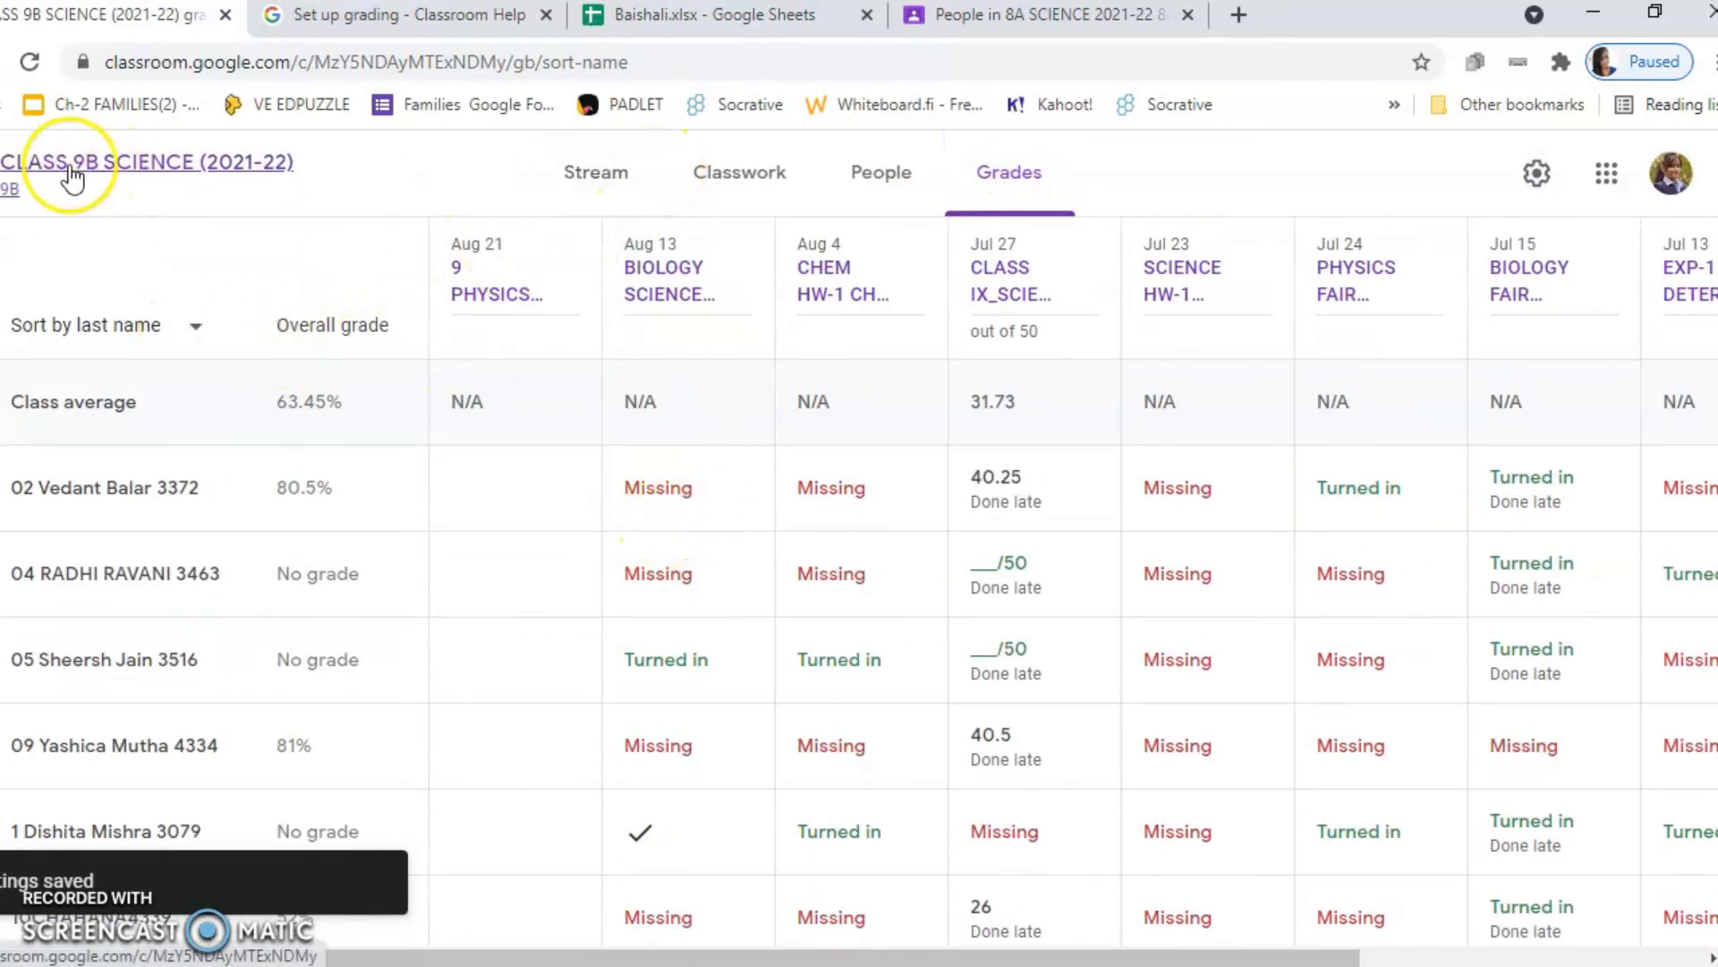
- Go to the stream of CLASS 9B SCIENCE (2021-22) and view the banner's photo upload dialog, leaving it without choosing a photo
left_click(1, 174)
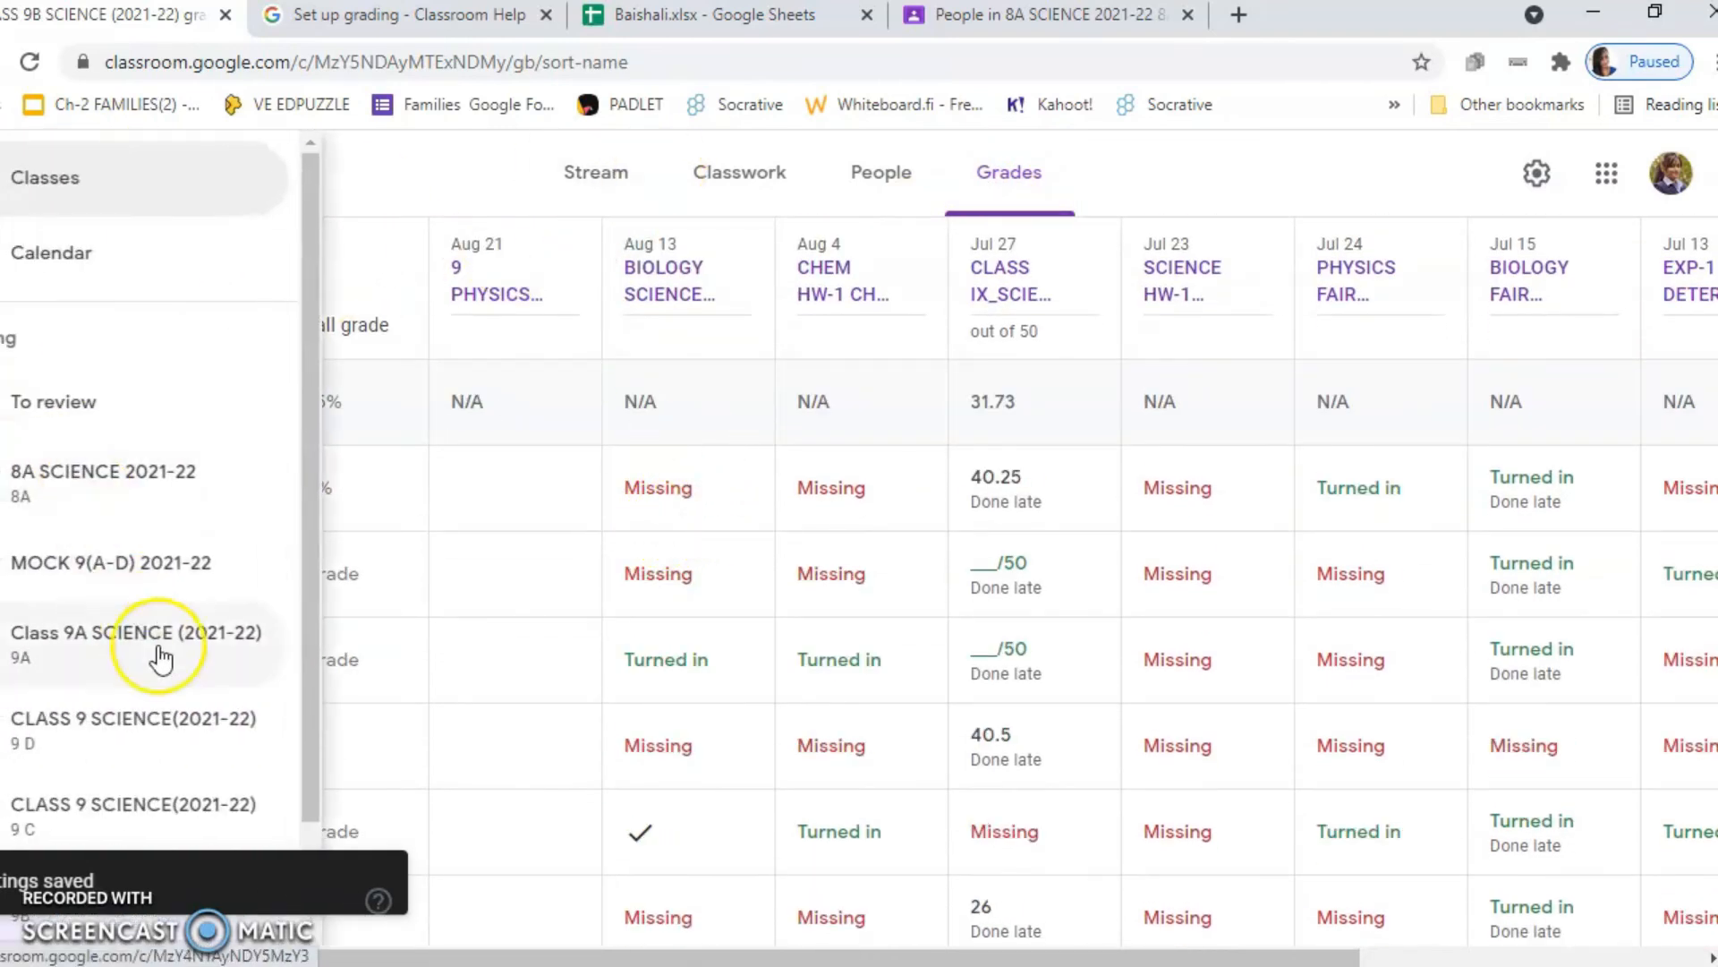
scroll(120, 742, "down", 1)
left_click(121, 741)
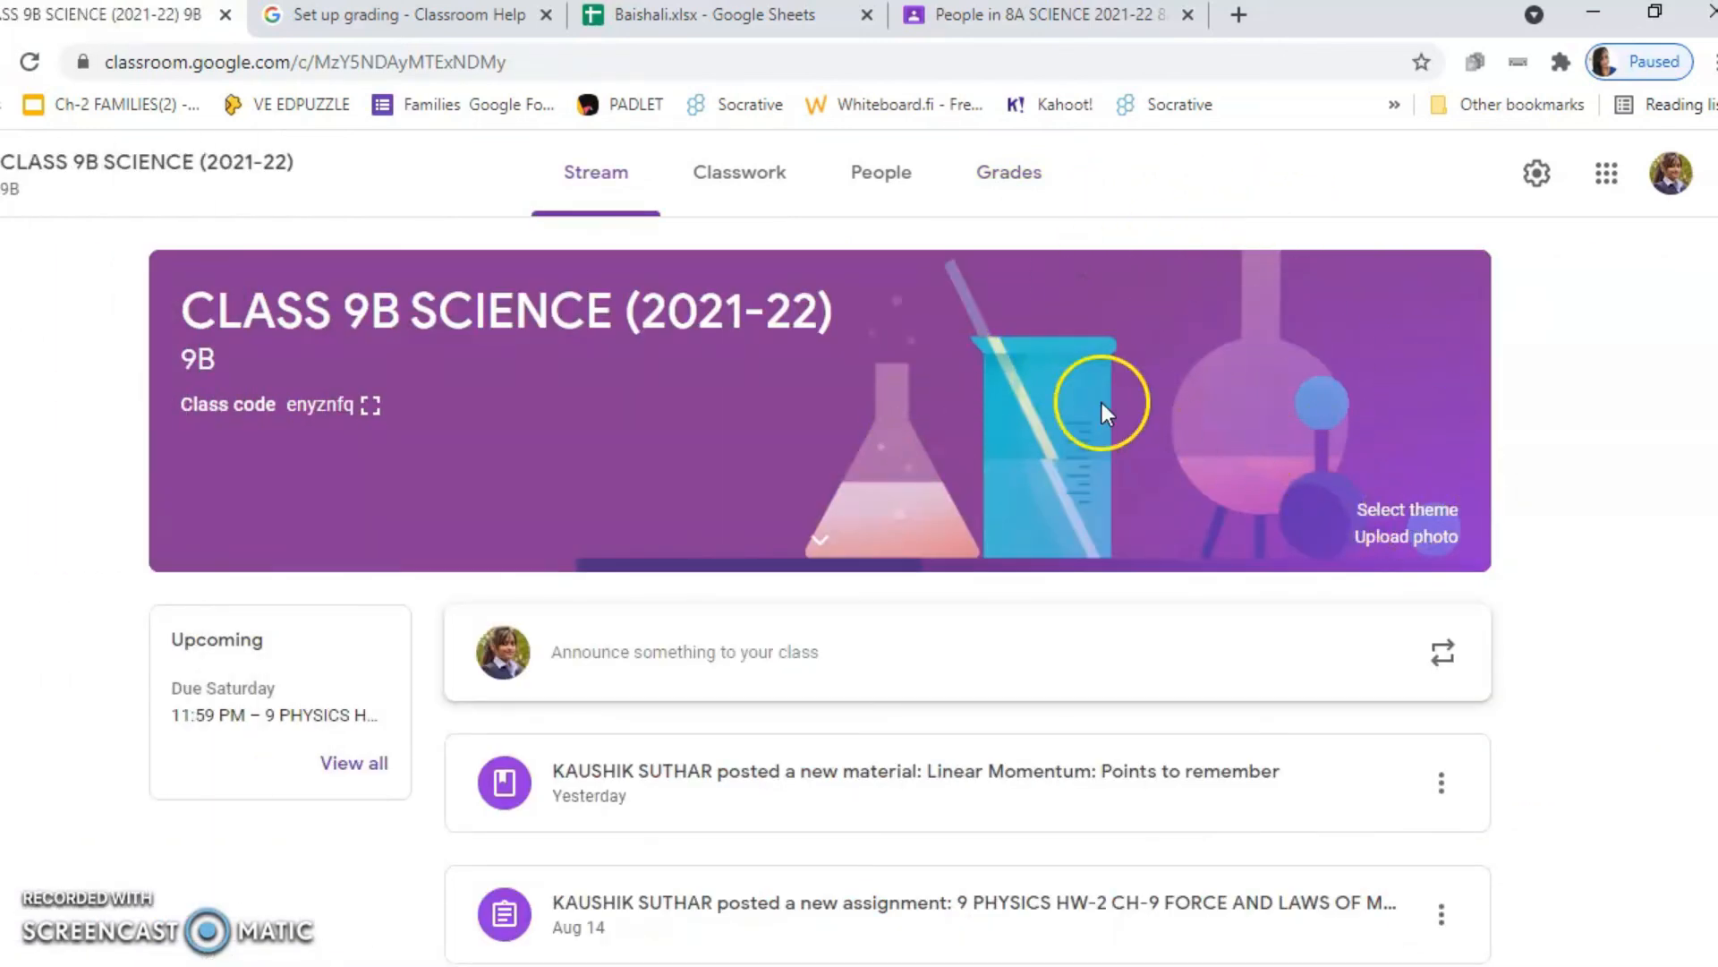
left_click(1426, 536)
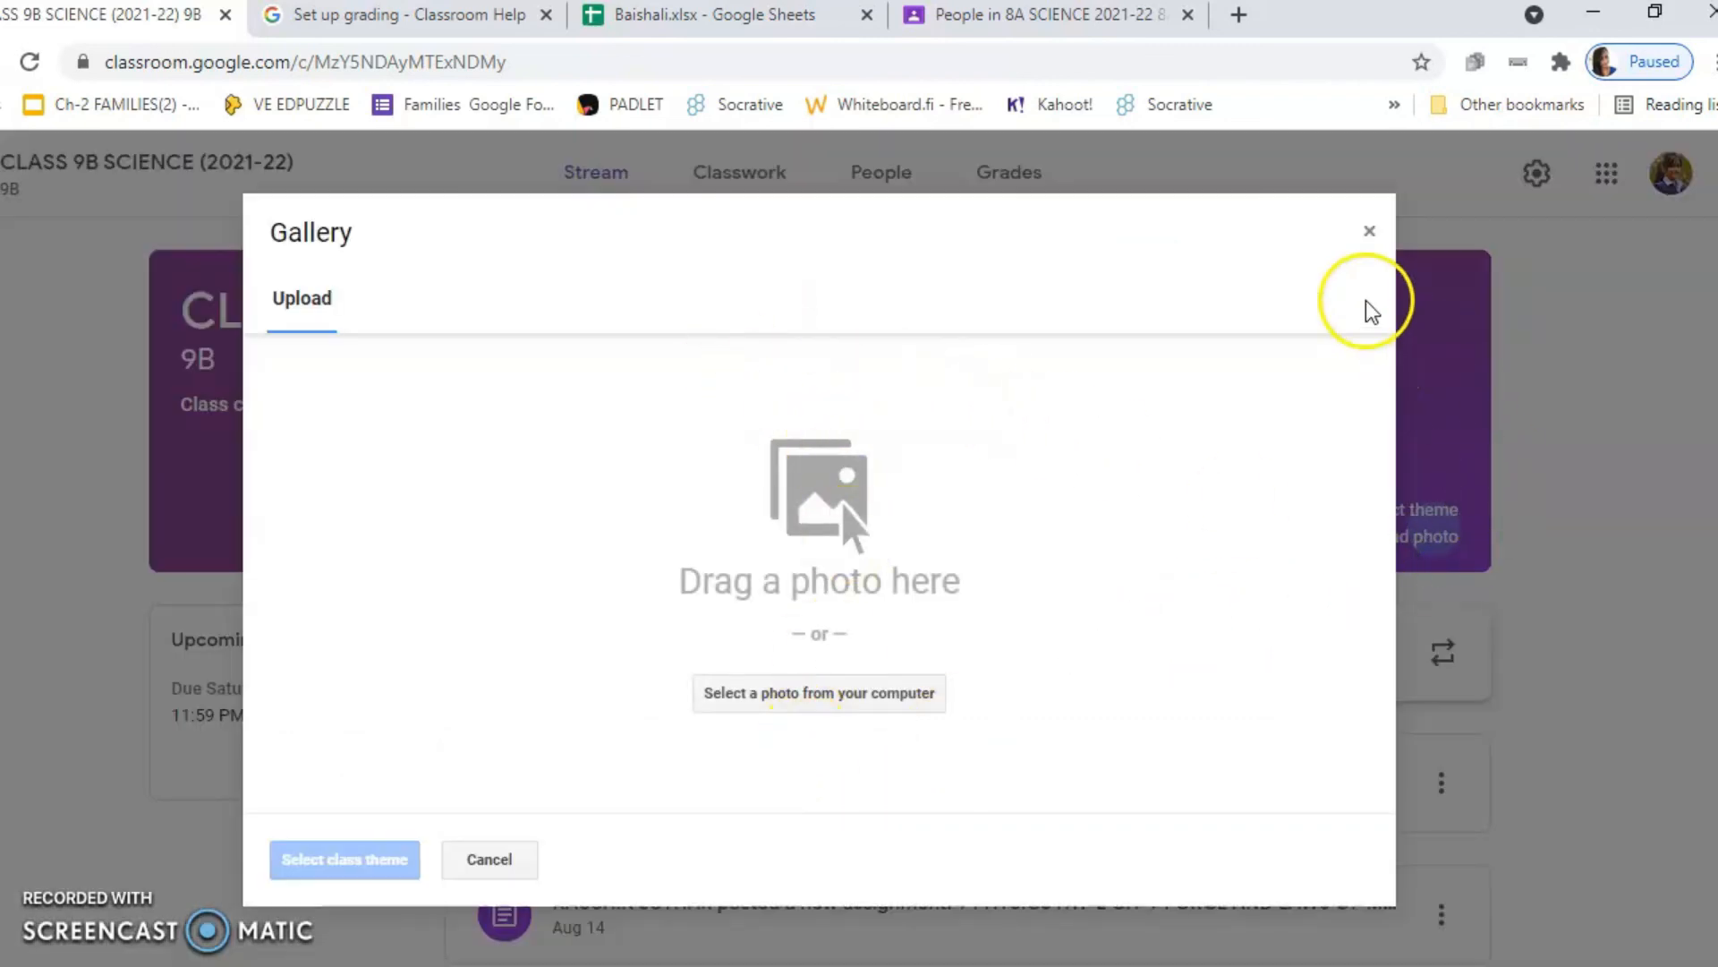
left_click(1370, 231)
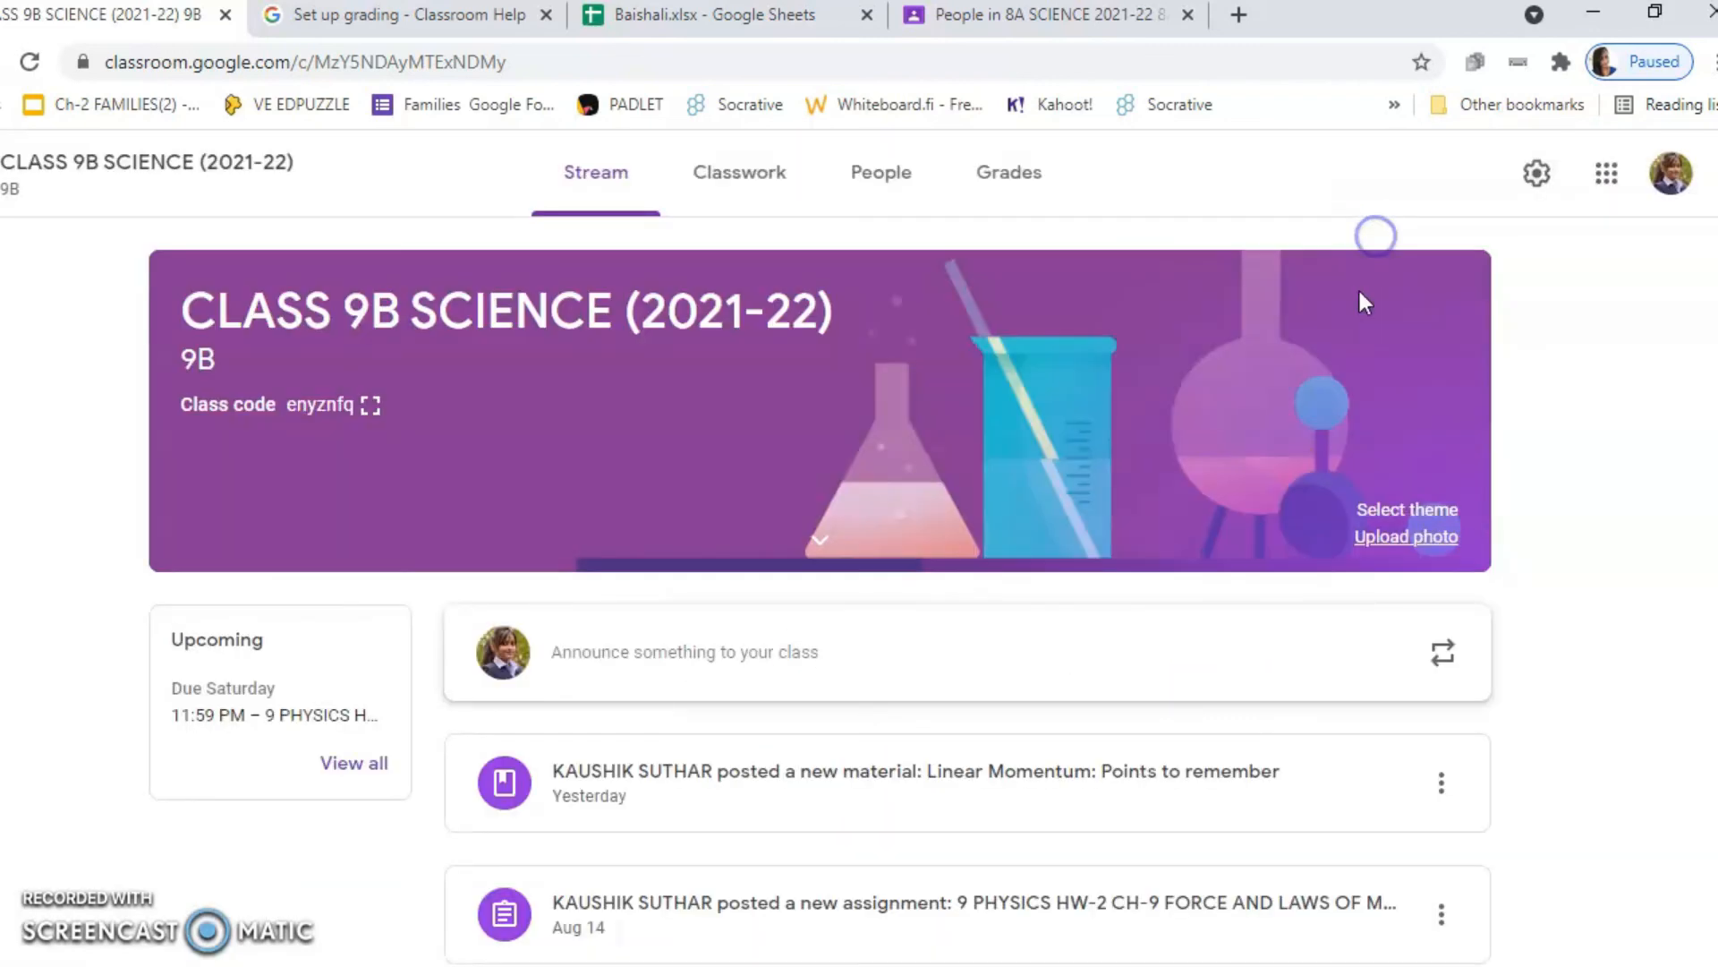
- Change the class theme to the teal General image with the phone and letter, and look through the recoloured stream
left_click(1433, 510)
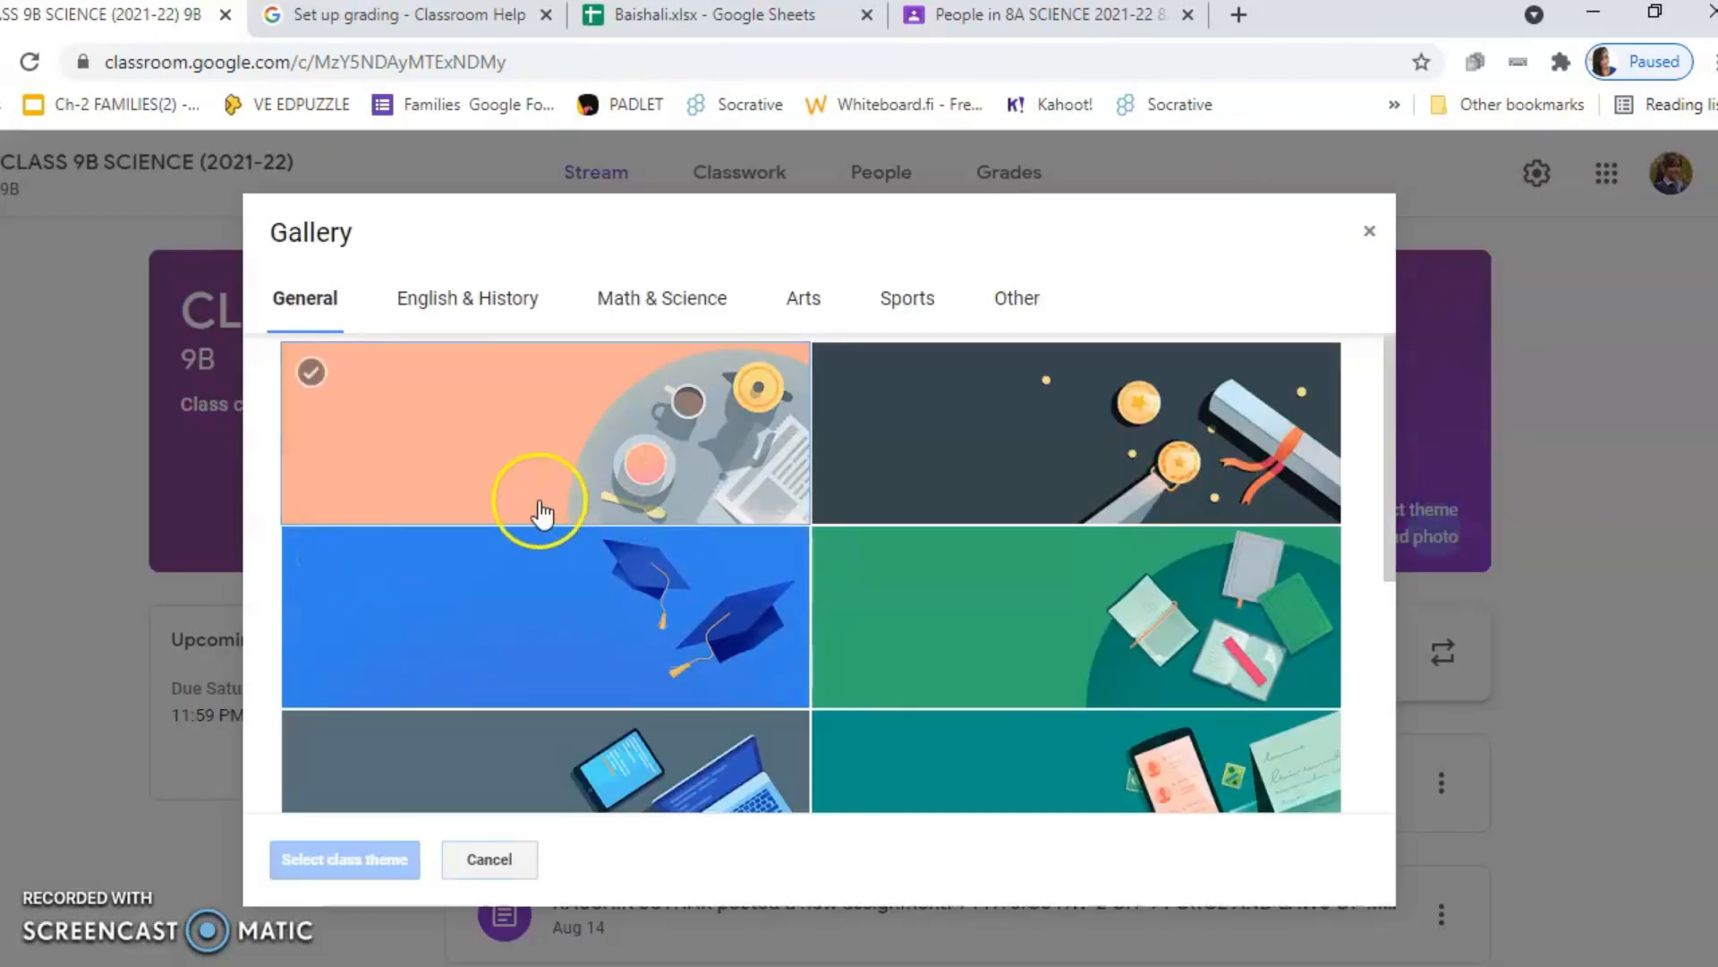
scroll(540, 513, "down", 5)
left_click(614, 460)
scroll(651, 488, "up", 4)
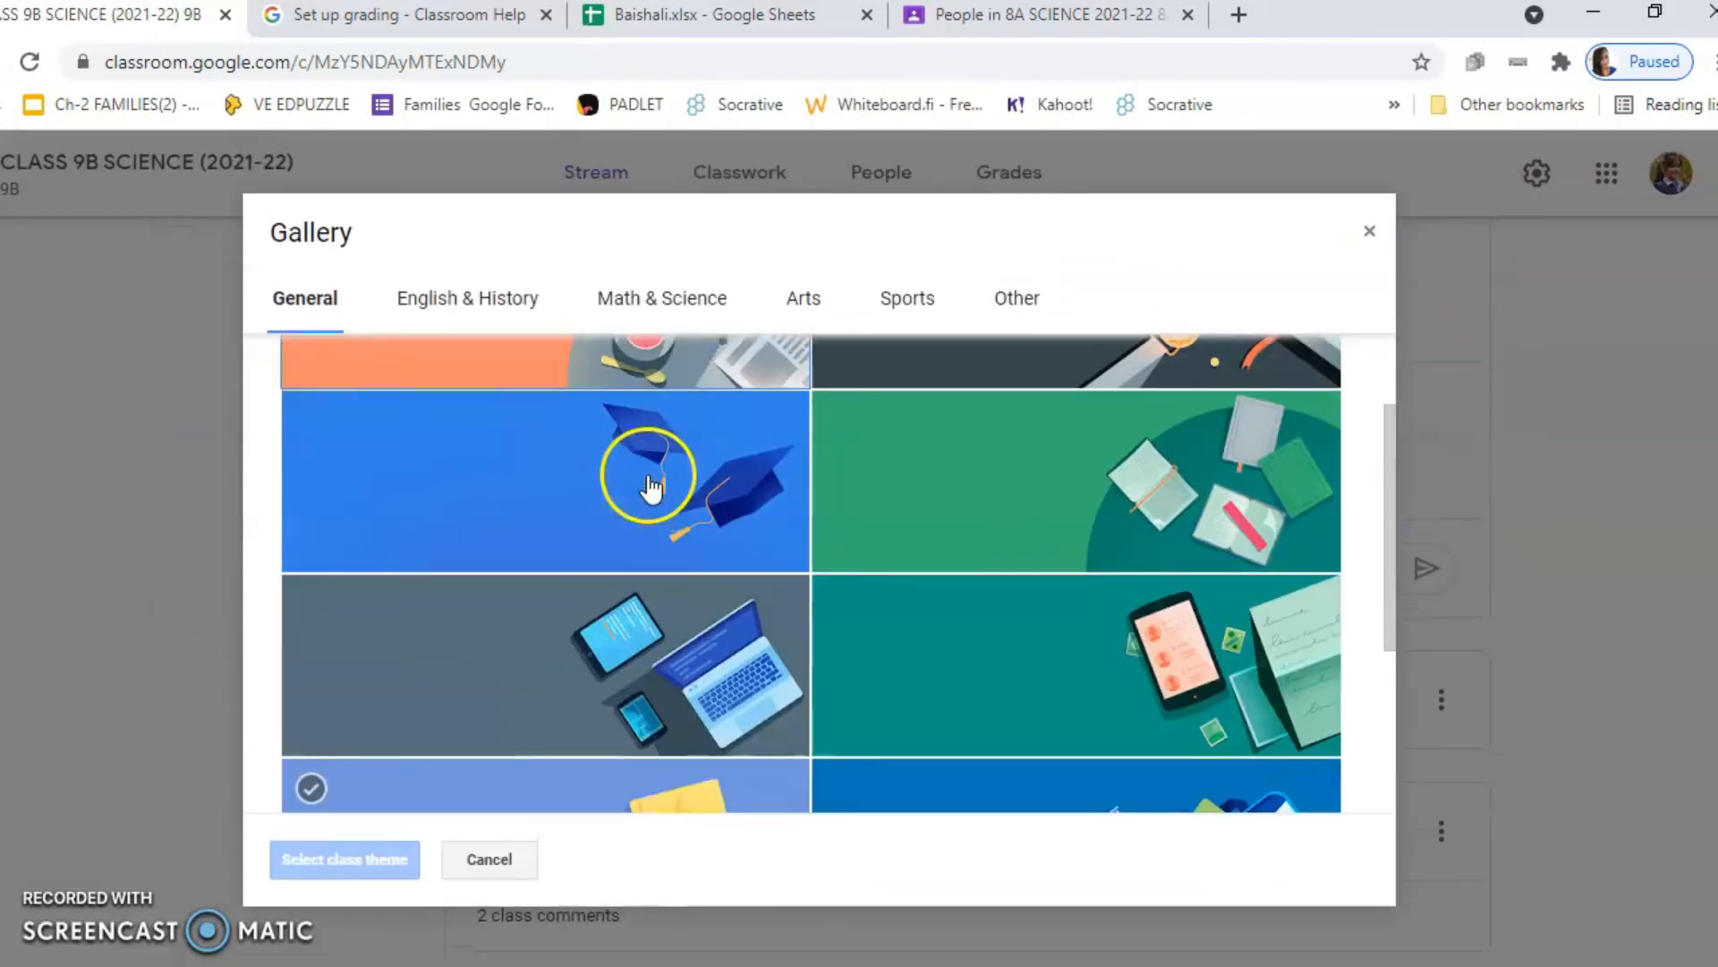
left_click(651, 488)
scroll(778, 529, "up", 4)
scroll(748, 517, "down", 6)
left_click(1001, 567)
scroll(1029, 560, "up", 3)
left_click(1101, 659)
scroll(769, 617, "down", 3)
scroll(824, 588, "up", 4)
left_click(1049, 723)
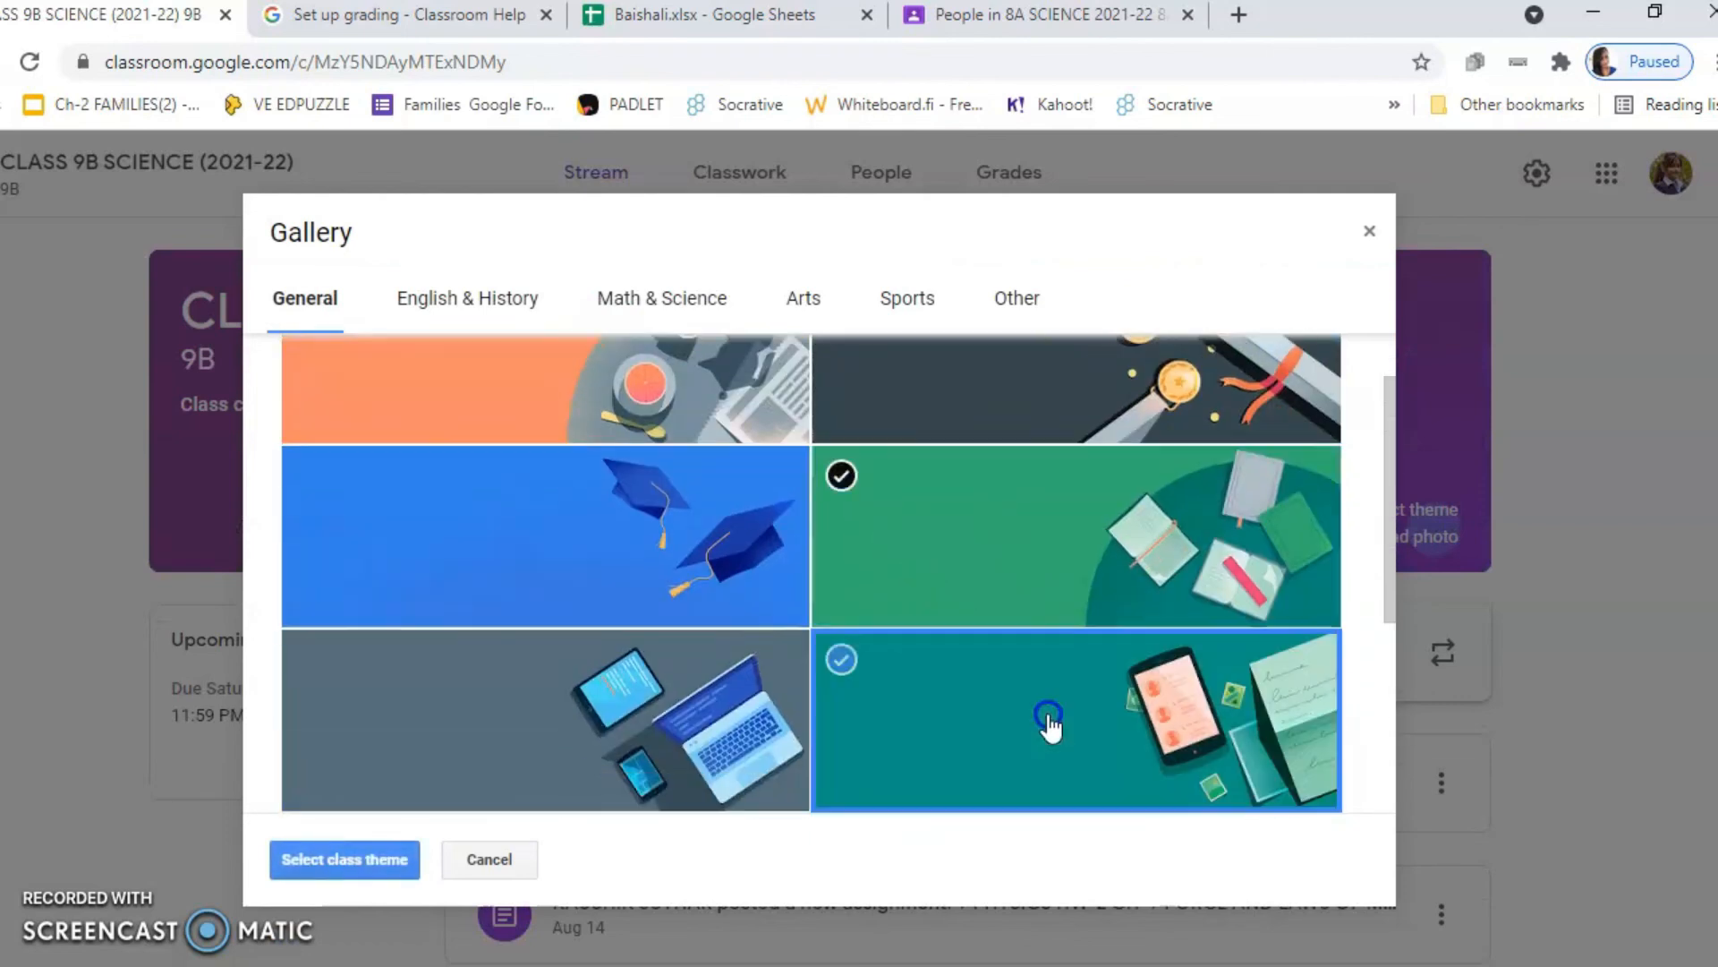
left_click(345, 873)
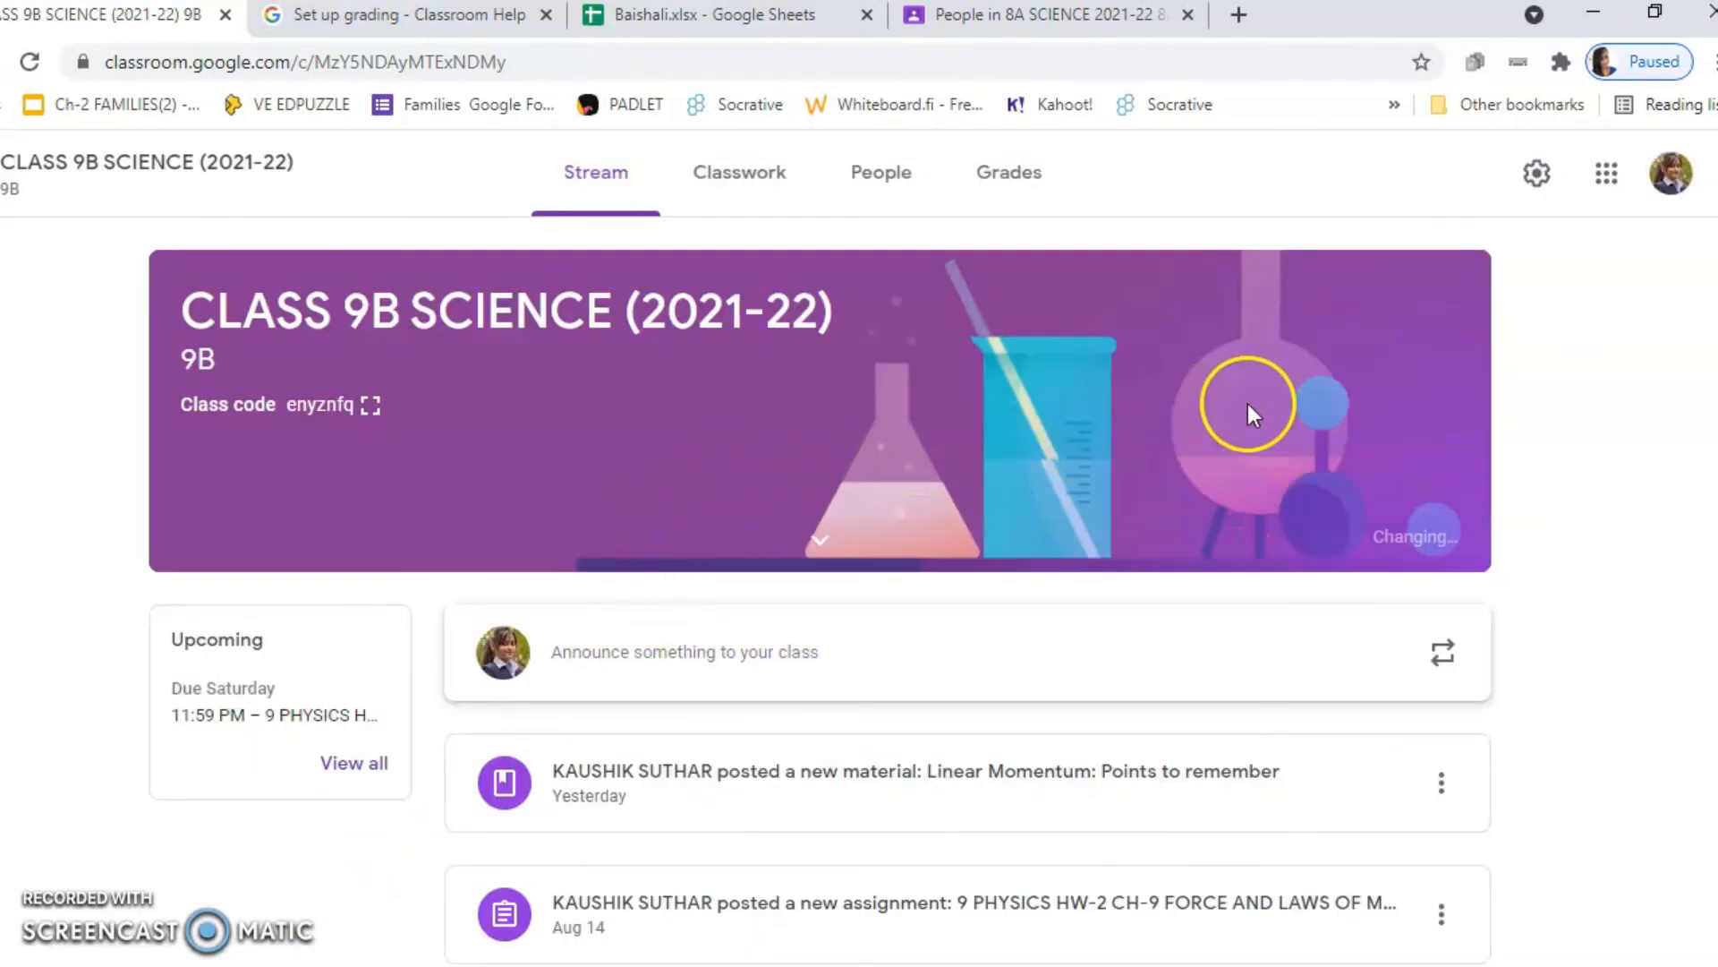
scroll(968, 573, "down", 10)
scroll(968, 572, "down", 15)
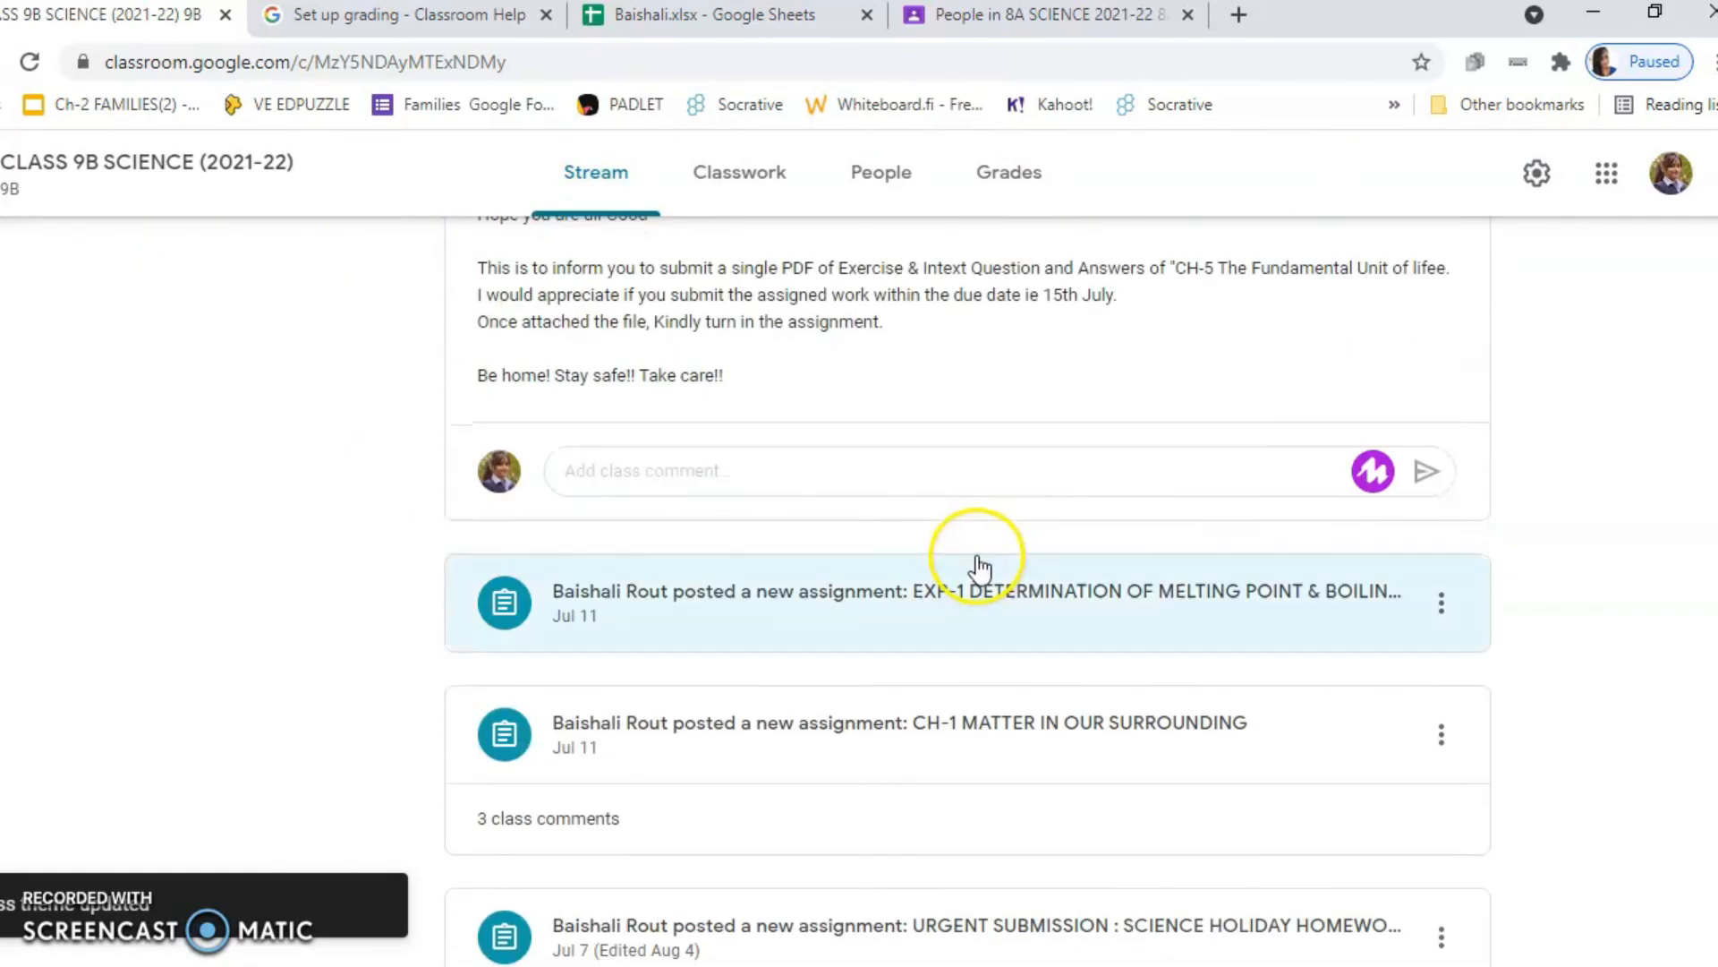
scroll(981, 566, "down", 1)
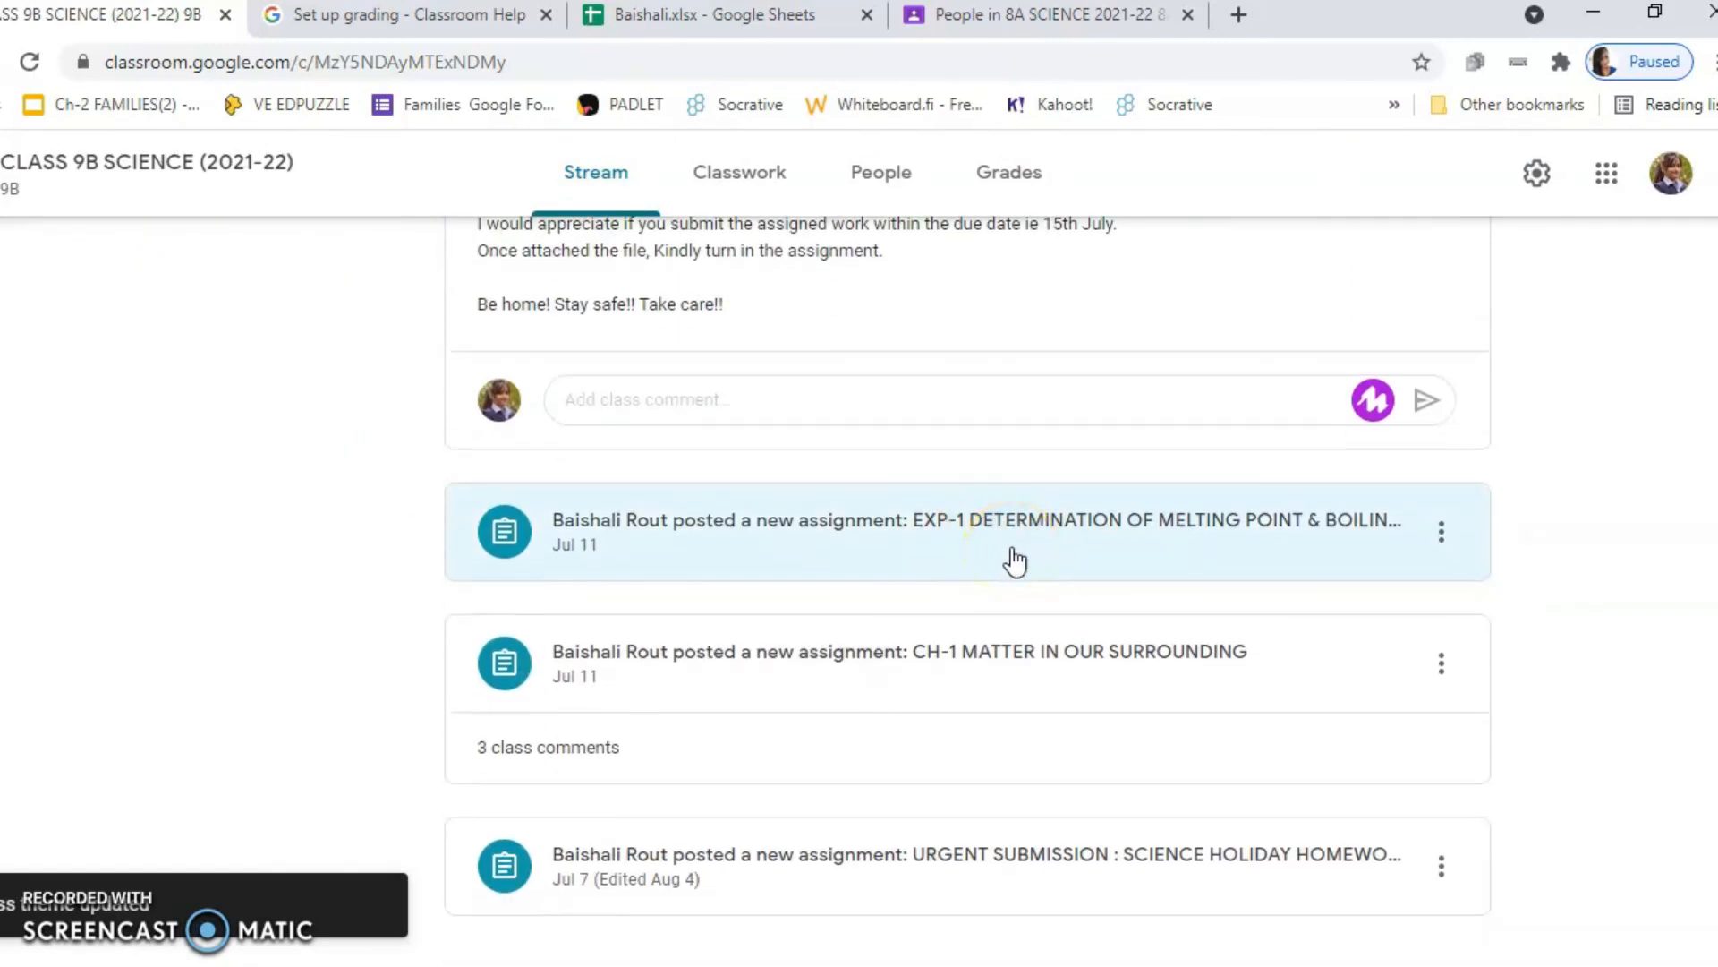